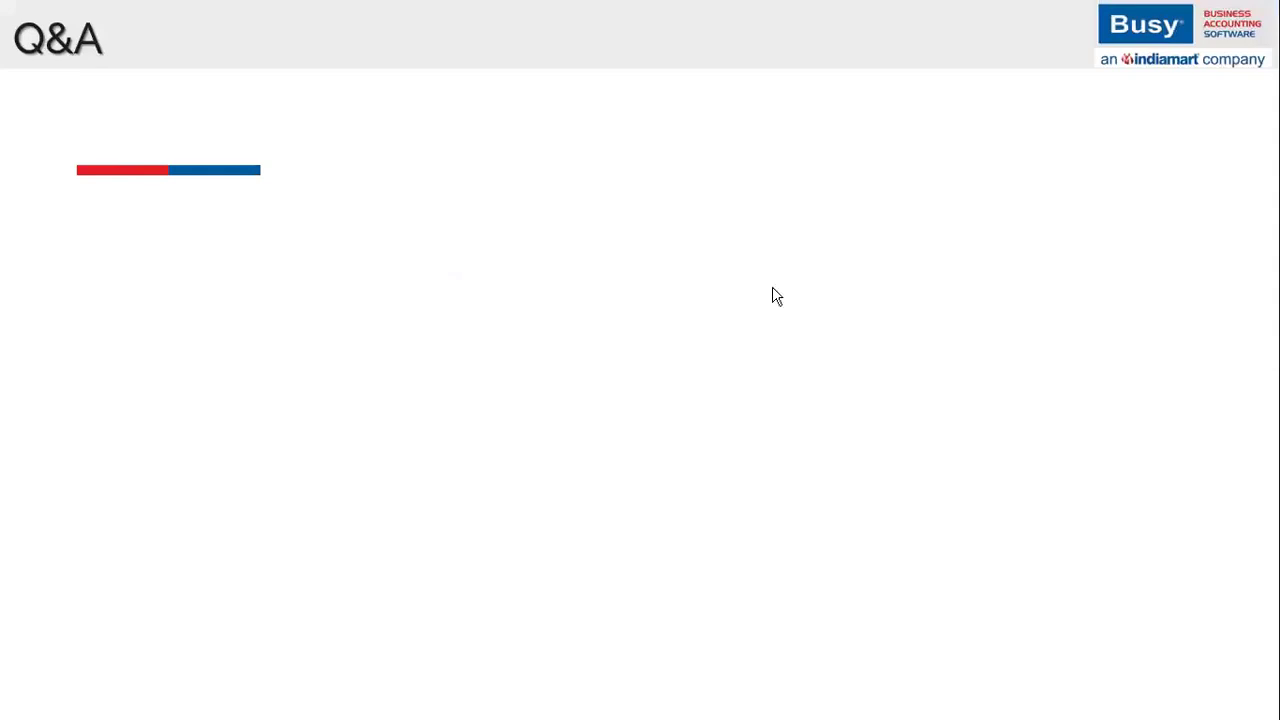
# - Leave the slide show, switch to Busy and open the company GSTR 2A / 2B Data
pyautogui.press('Escape')
pyautogui.click(910, 697)
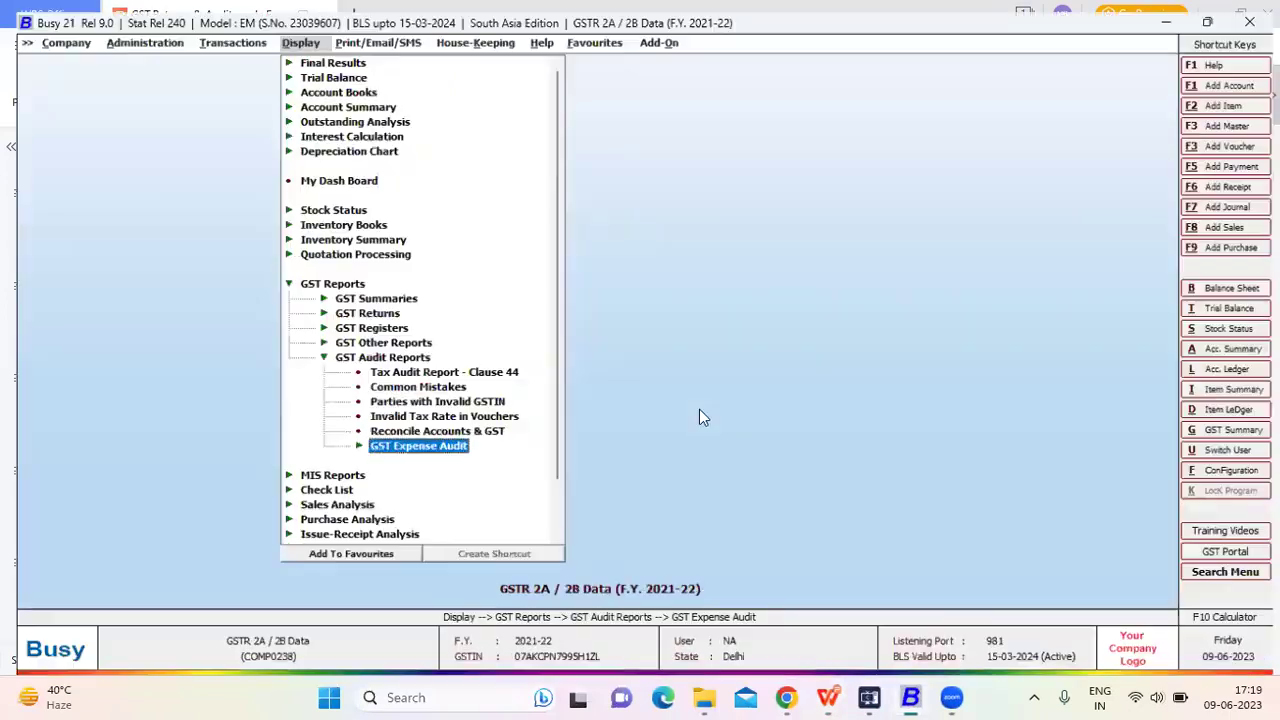
pyautogui.press('Left')
pyautogui.press('Left')
pyautogui.press('Left')
pyautogui.press('Return')
pyautogui.press('Return')
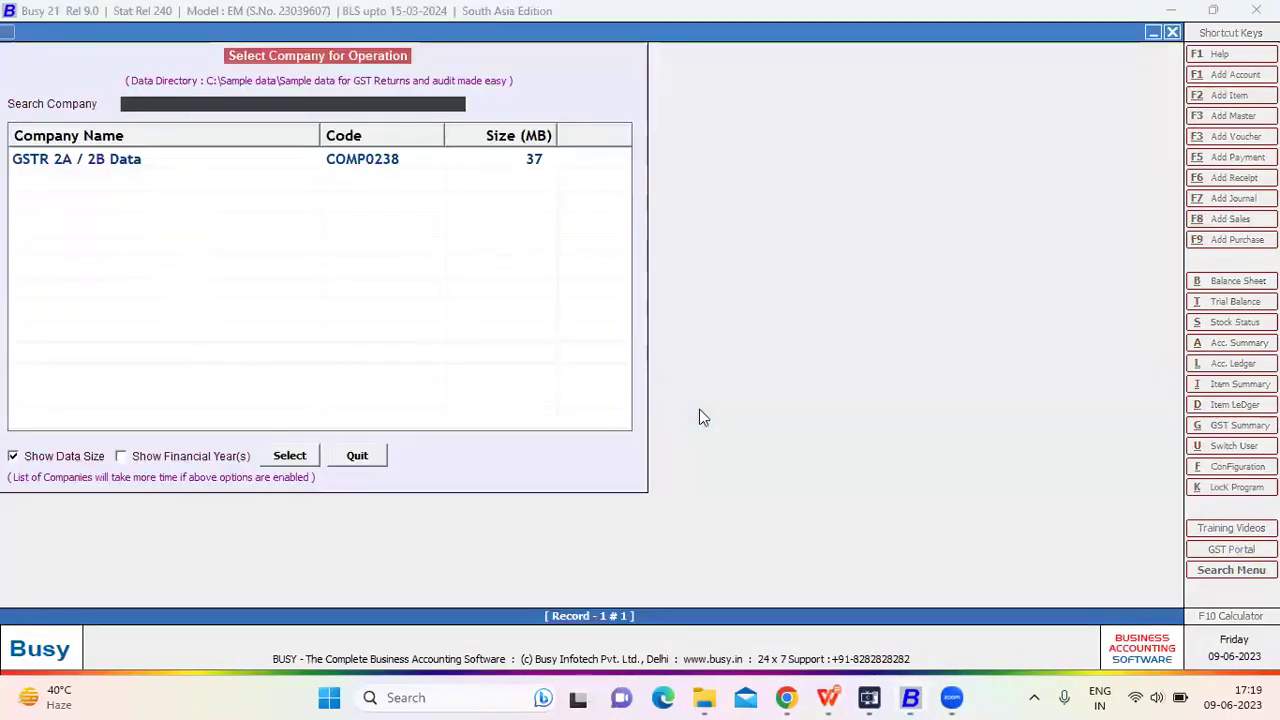
pyautogui.press('Return')
# - Open the Voucher Statistics report from the check list reports
pyautogui.press('Right')
pyautogui.press('Right')
pyautogui.press('Right')
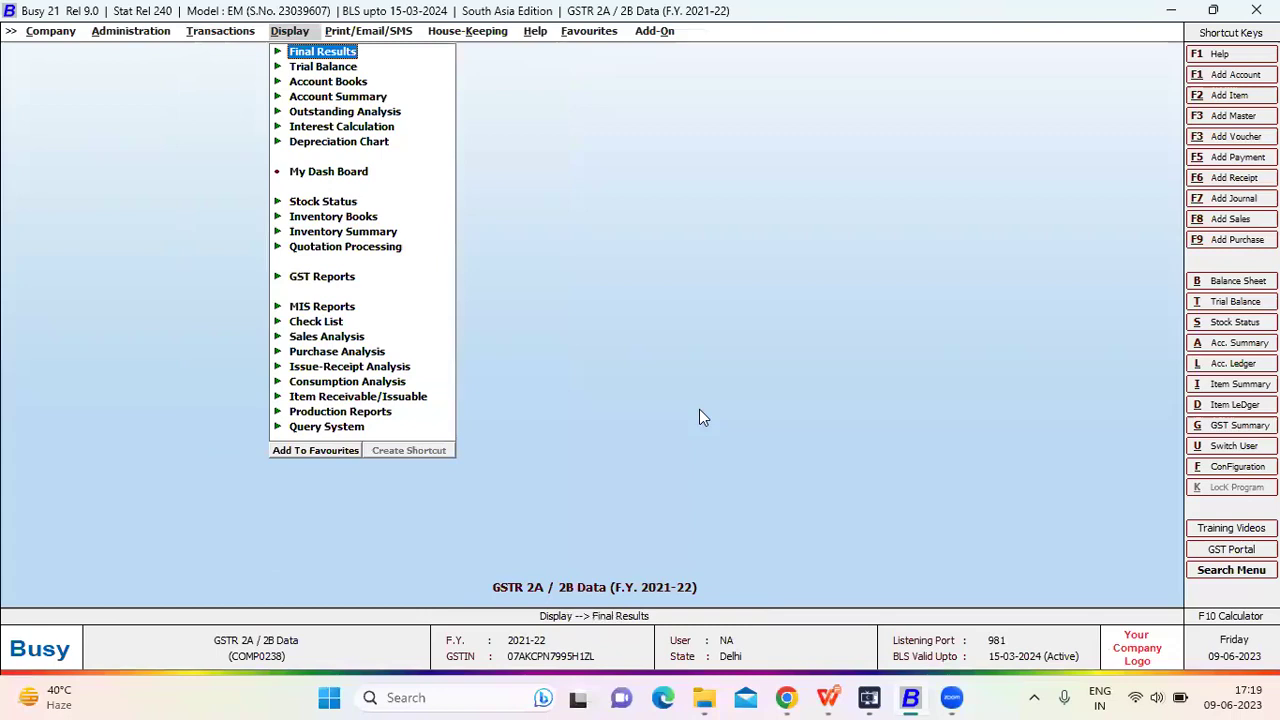
pyautogui.press('c')
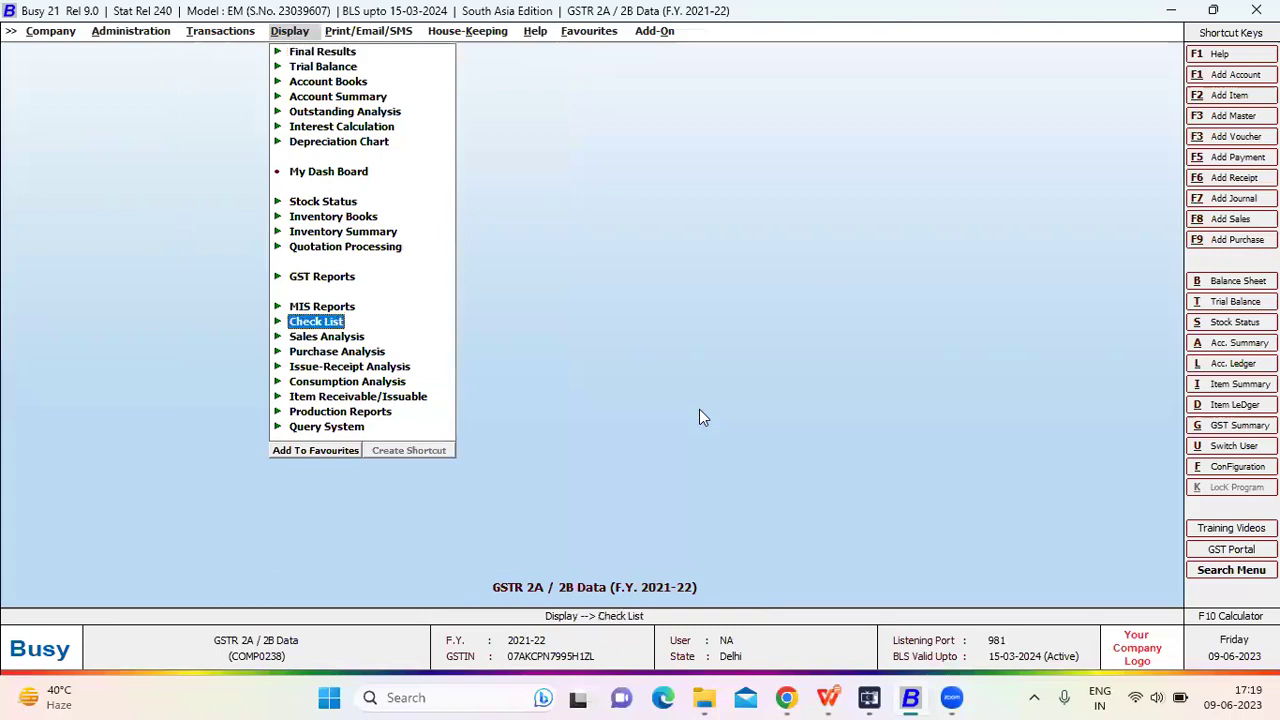
pyautogui.press('Return')
pyautogui.press('Down')
pyautogui.press('Return')
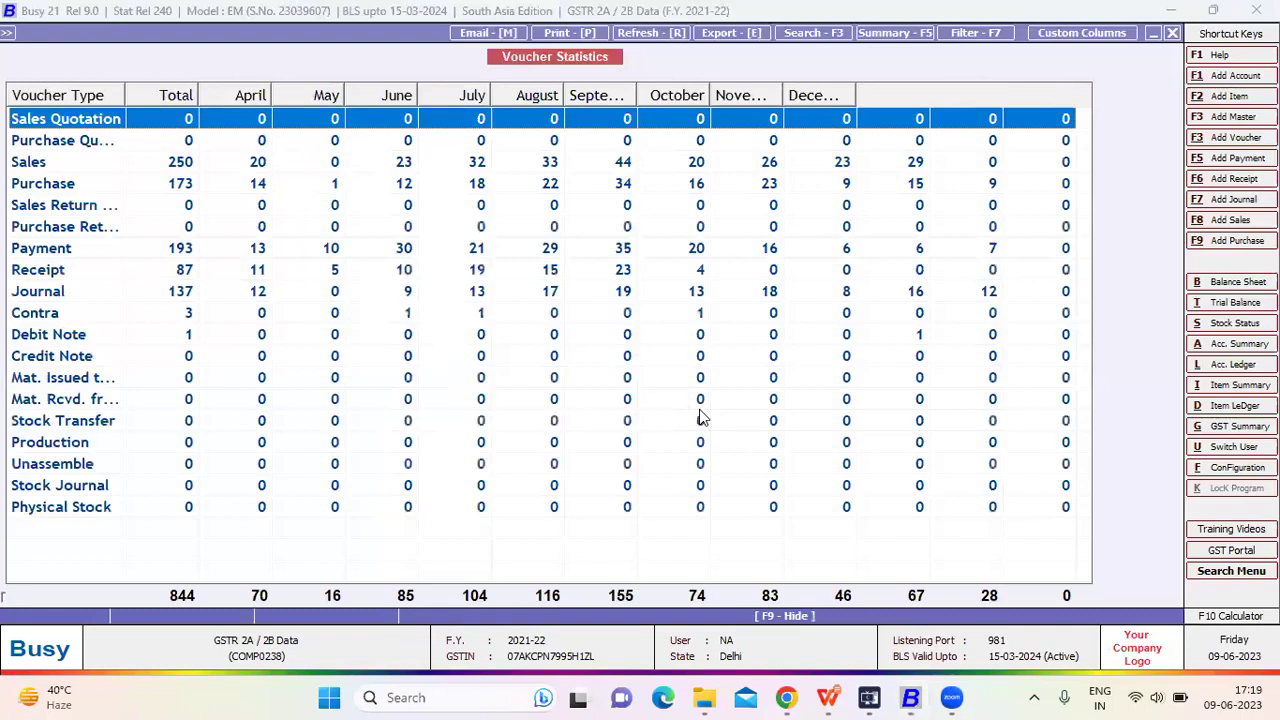
# - Review the monthly voucher counts from Sales through Debit Note, and close the Voucher Statistics report
pyautogui.press('Down')
pyautogui.press('Down')
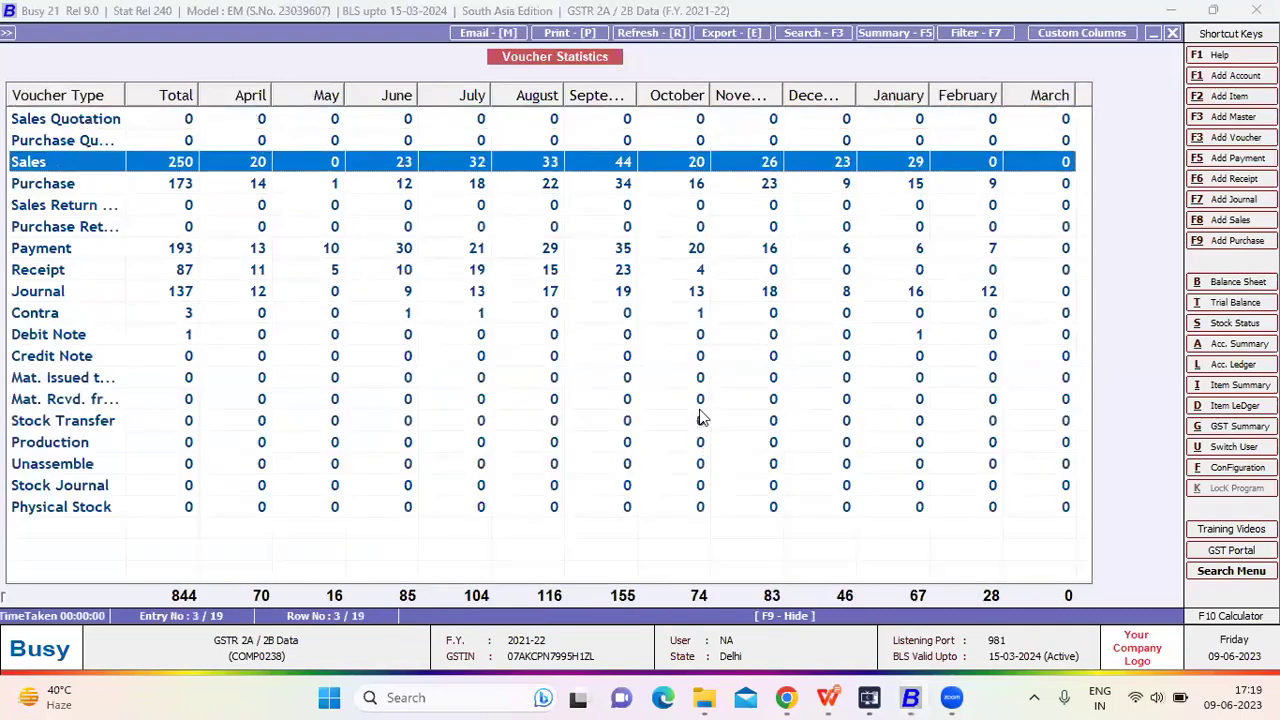
pyautogui.press('Down')
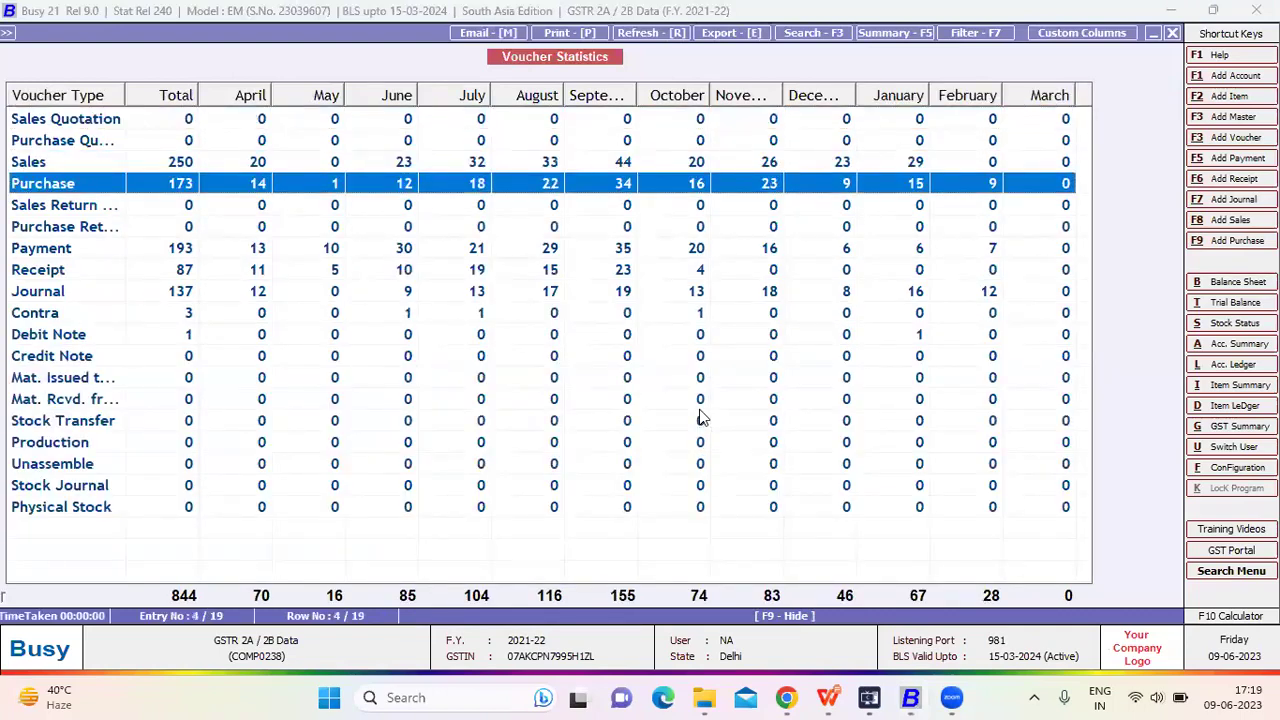
pyautogui.press('Down')
pyautogui.press('Down')
pyautogui.press('Down')
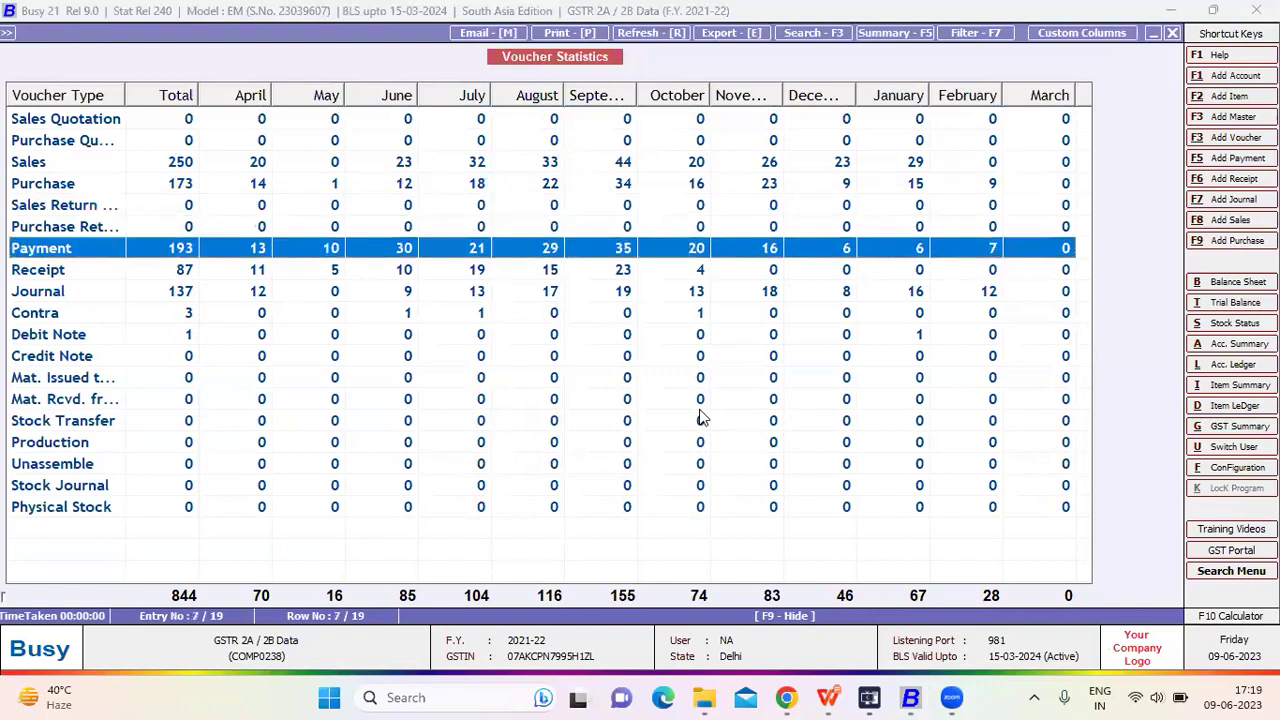
pyautogui.press('Down')
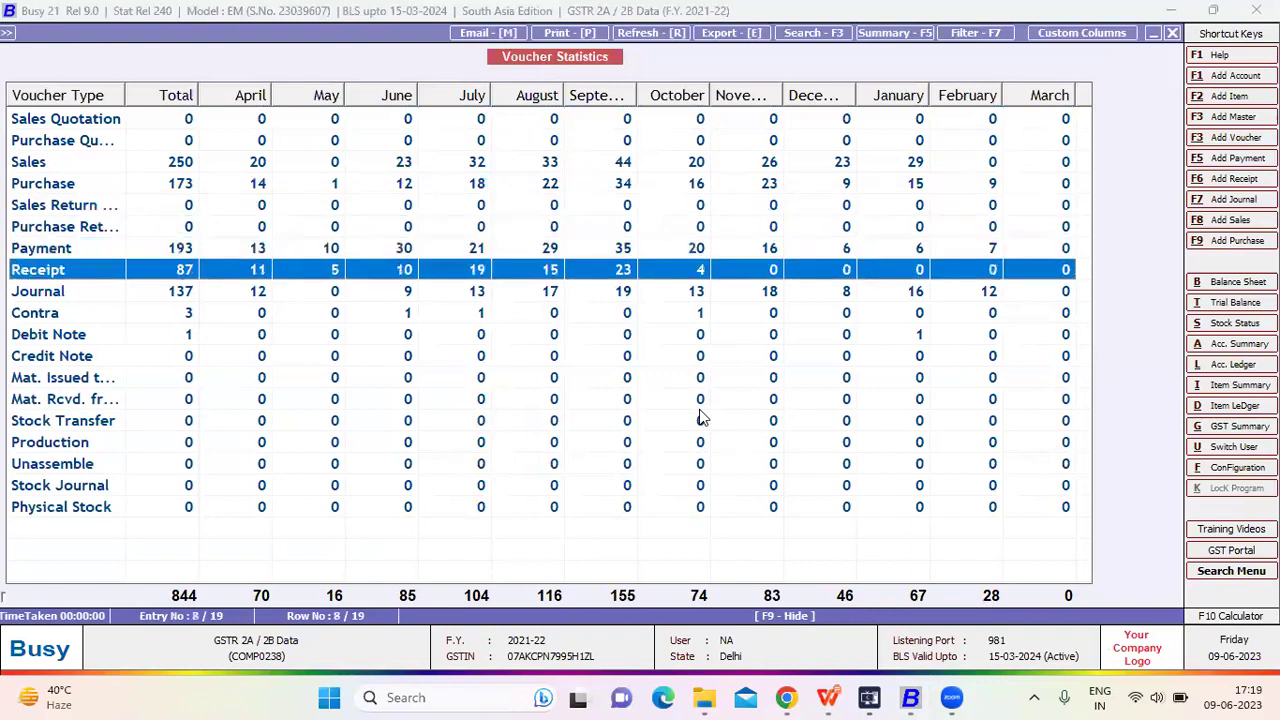
pyautogui.press('Down')
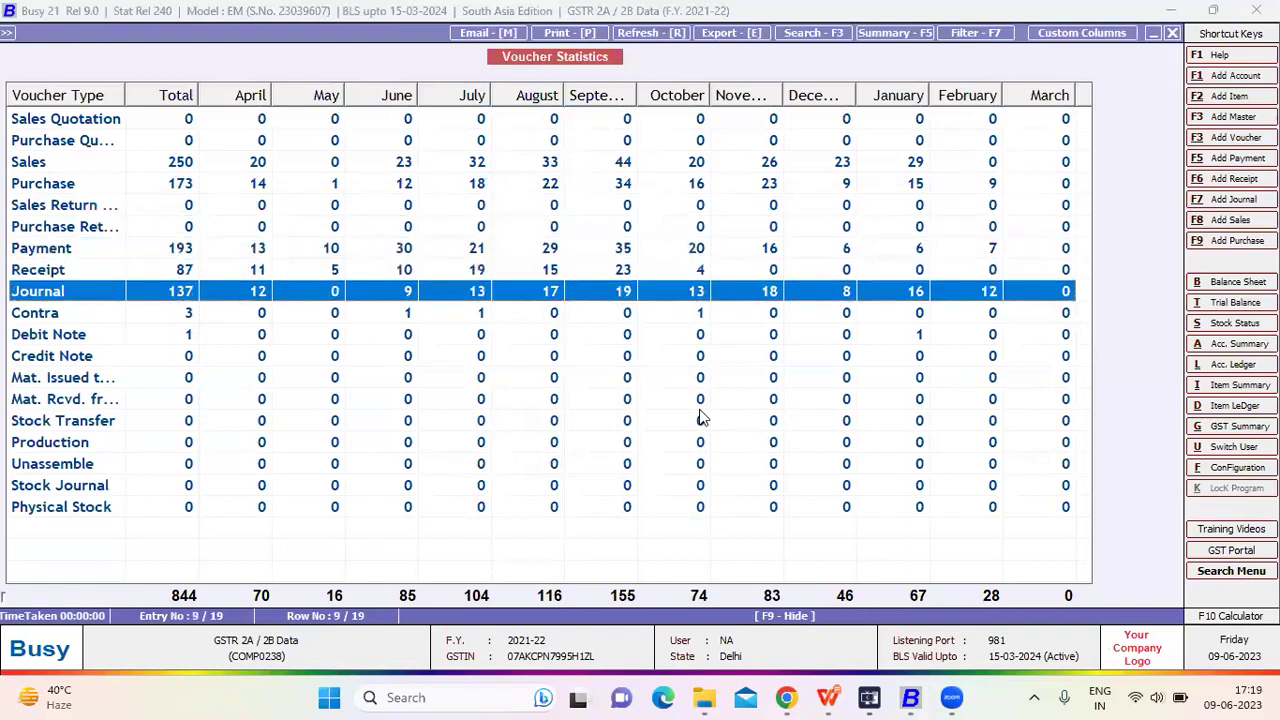
pyautogui.press('Down')
pyautogui.press('Down')
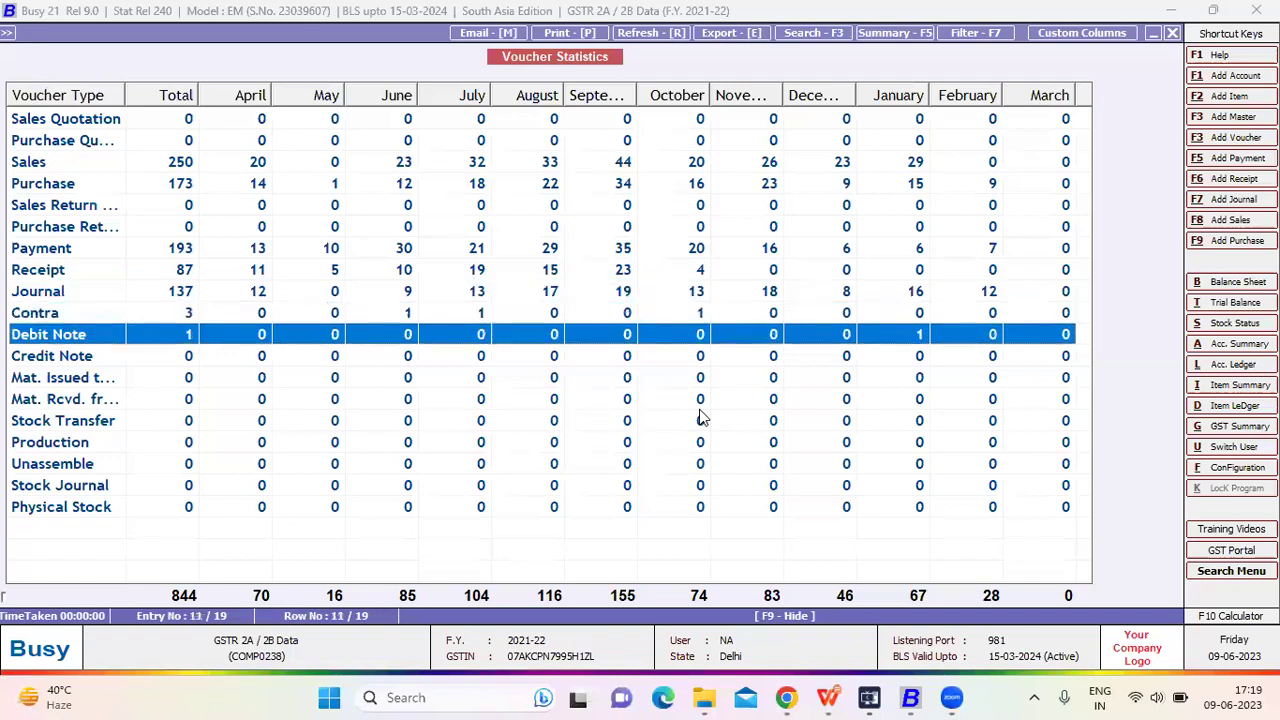
pyautogui.press('Escape')
pyautogui.press('Escape')
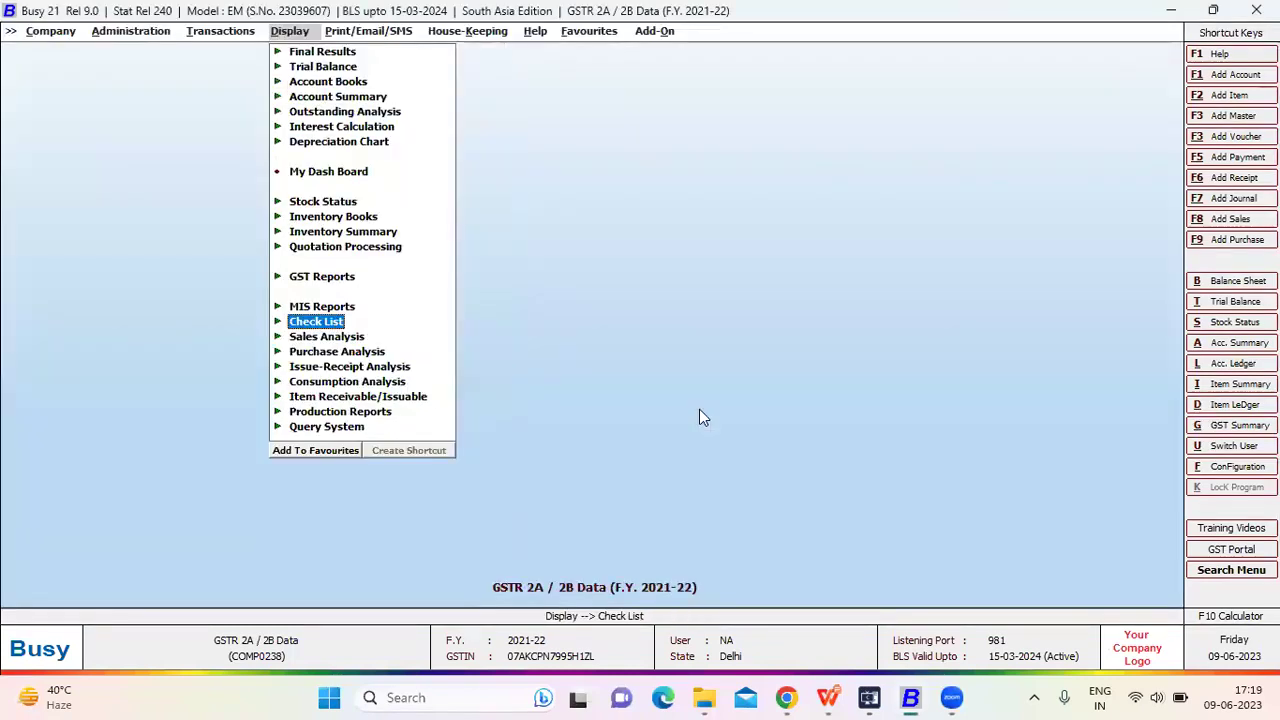
# - Open the options for the GST Summary report within the GST summaries
pyautogui.press('Up')
pyautogui.press('Up')
pyautogui.press('Up')
pyautogui.press('Up')
pyautogui.press('Up')
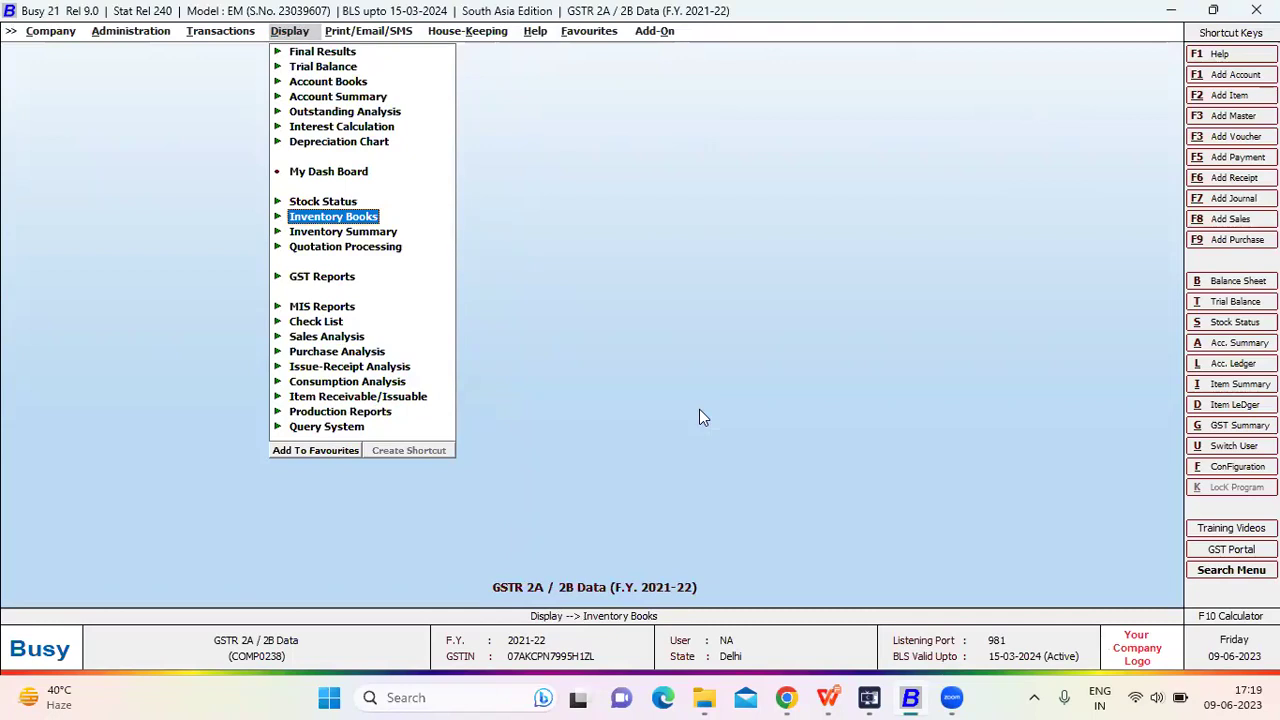
pyautogui.press('Down')
pyautogui.press('Down')
pyautogui.press('Down')
pyautogui.press('Return')
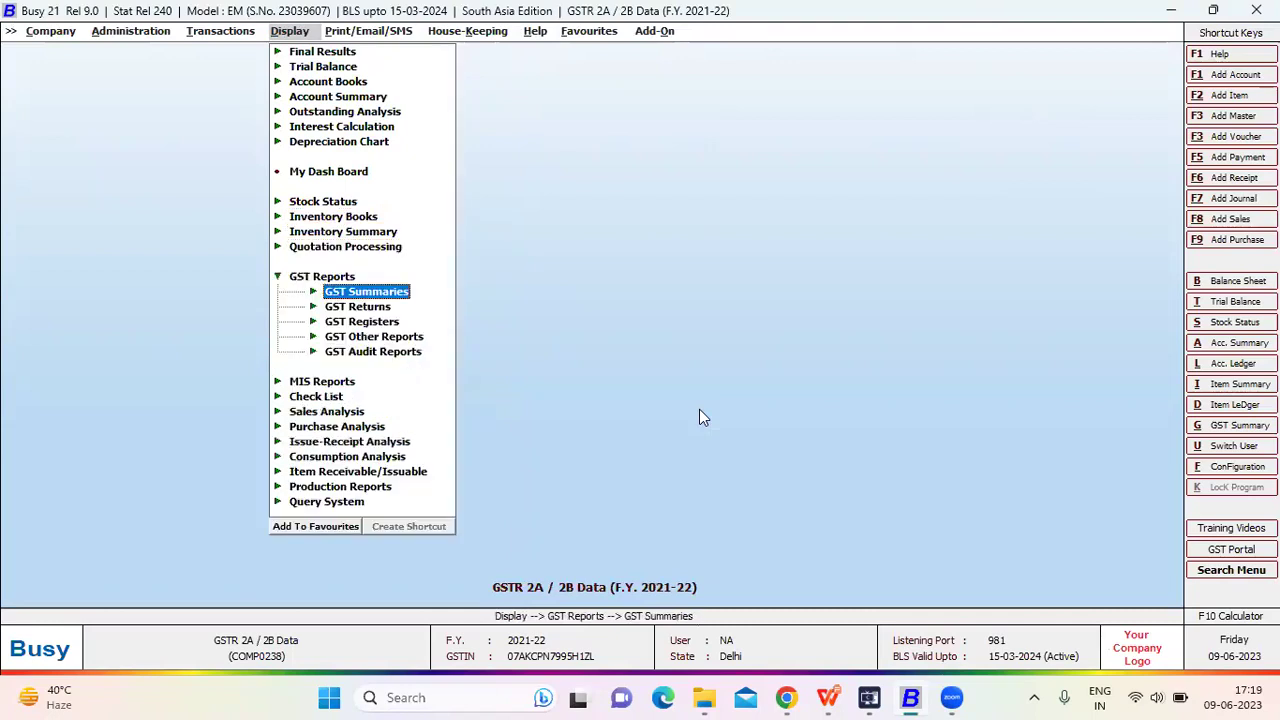
pyautogui.press('Return')
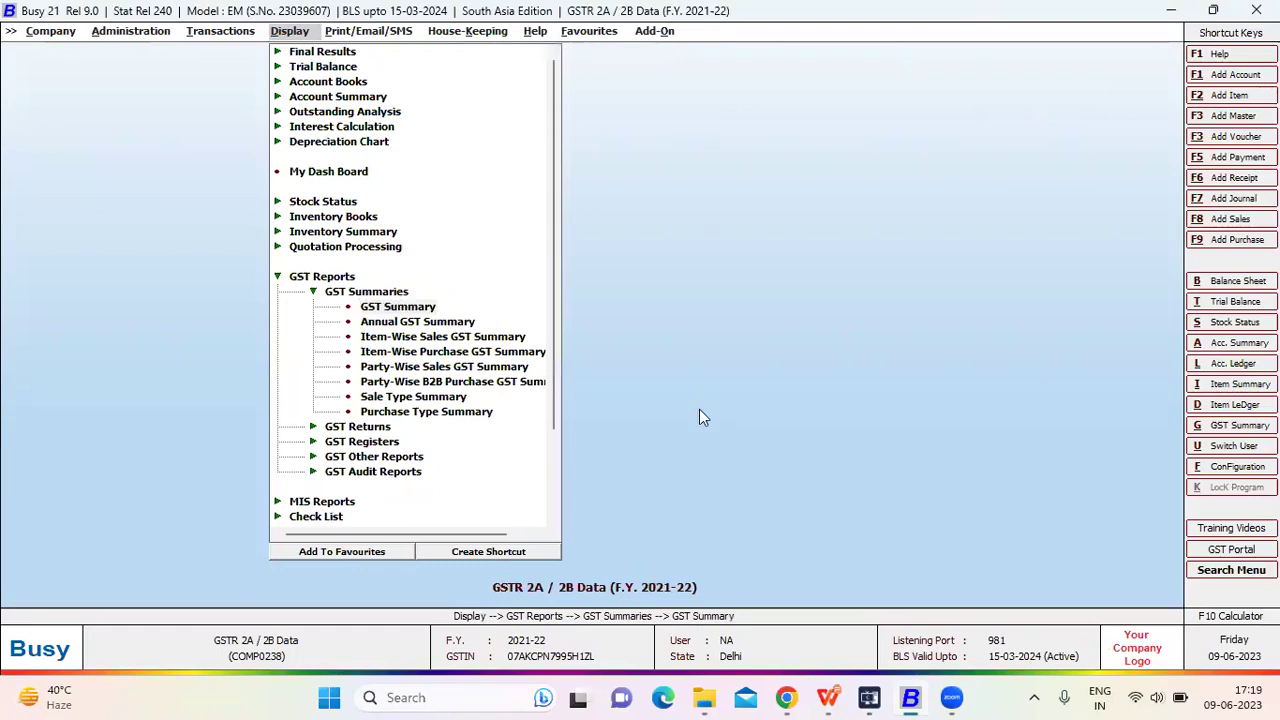
pyautogui.press('Return')
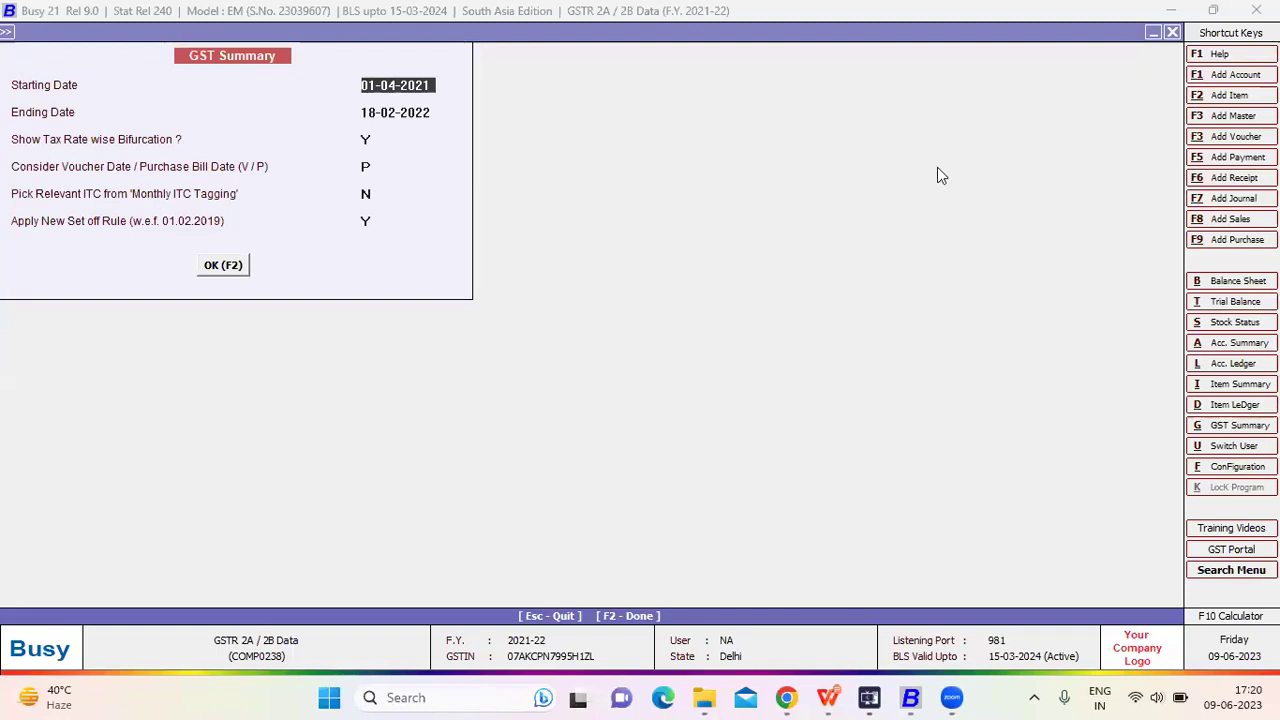
# - Generate the GST Summary for 01-04-2021 to 18-02-2022 with rate-wise bifurcation Y, date basis P, monthly ITC tagging N and new set-off rule Y
pyautogui.press('Return')
pyautogui.press('Return')
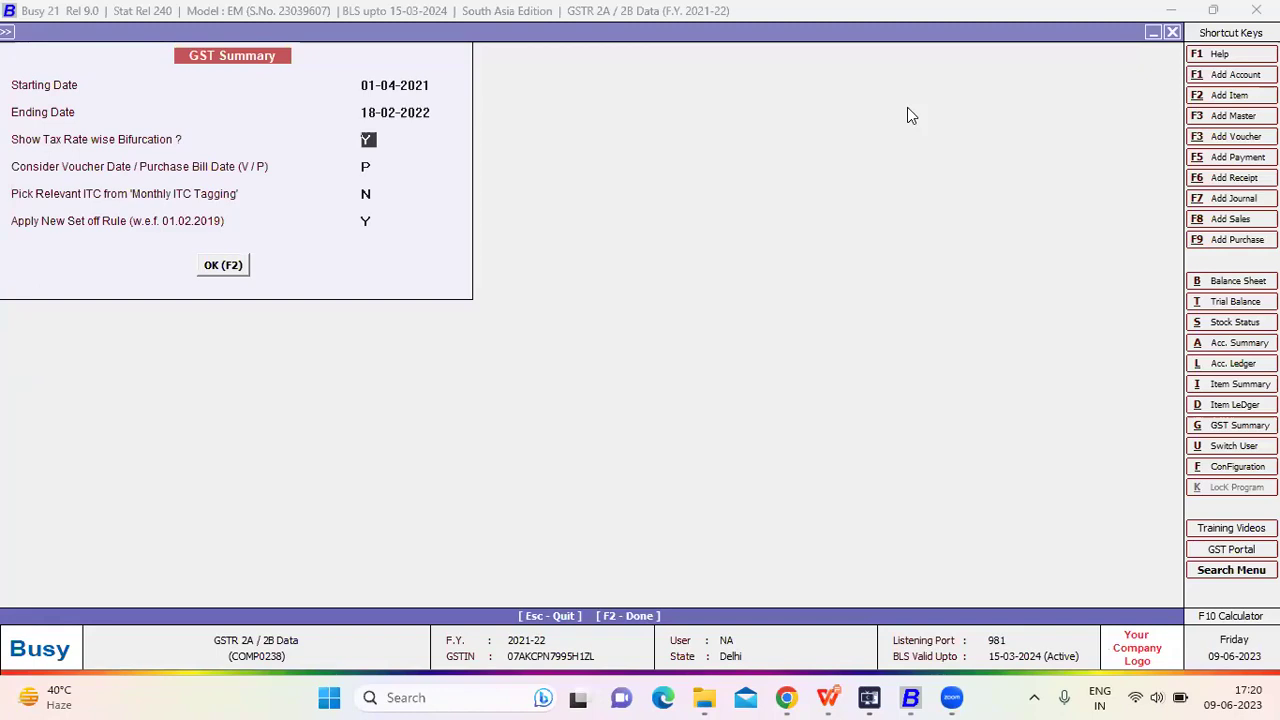
pyautogui.press('Return')
pyautogui.press('Return')
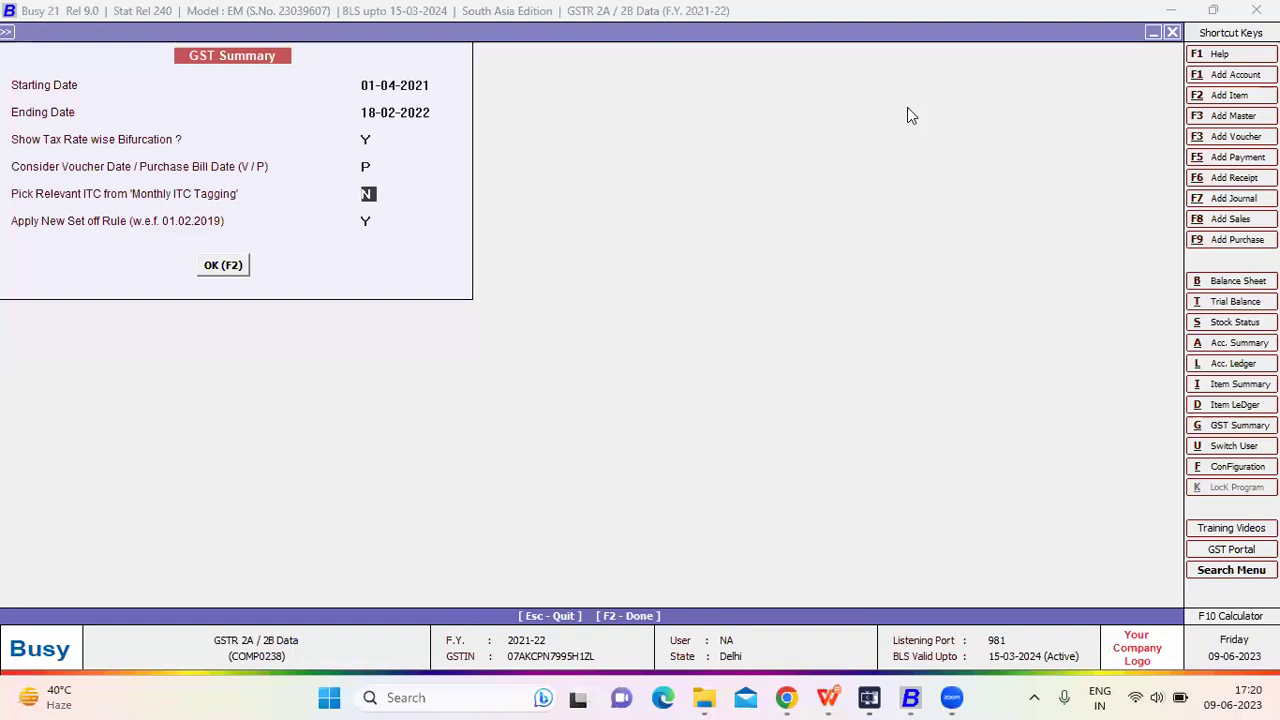
pyautogui.press('Return')
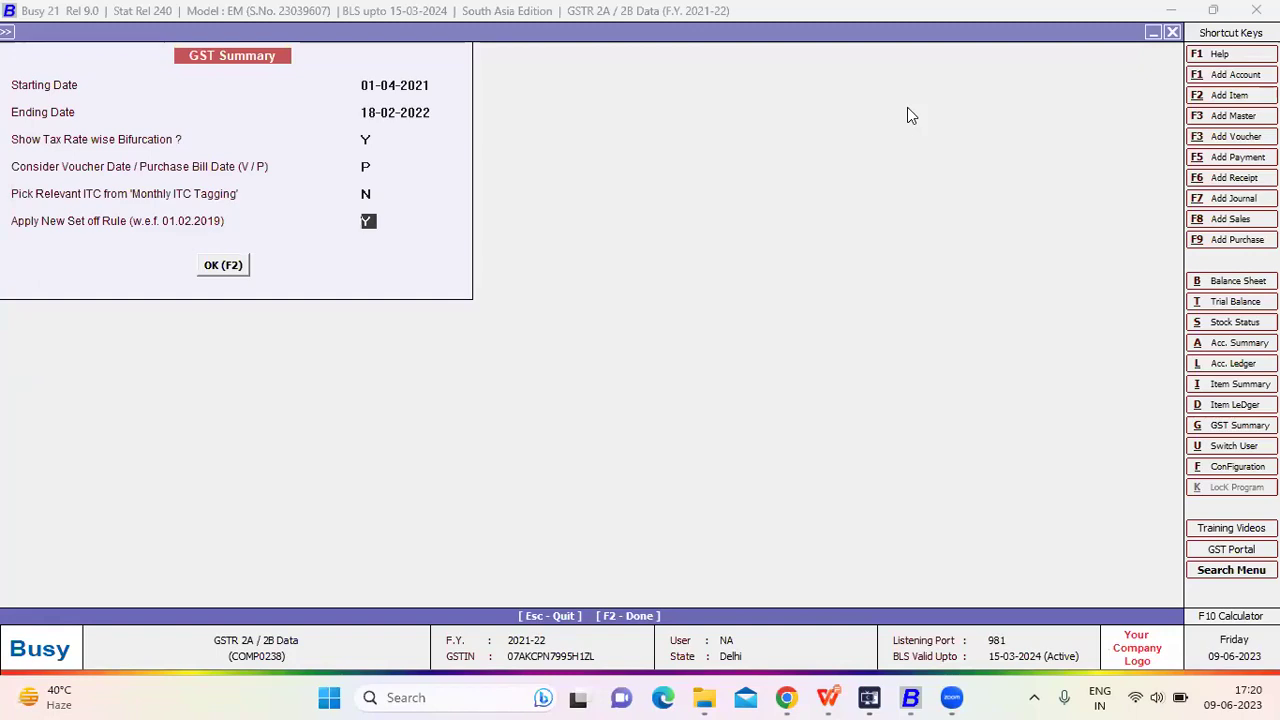
pyautogui.press('Return')
pyautogui.press('Return')
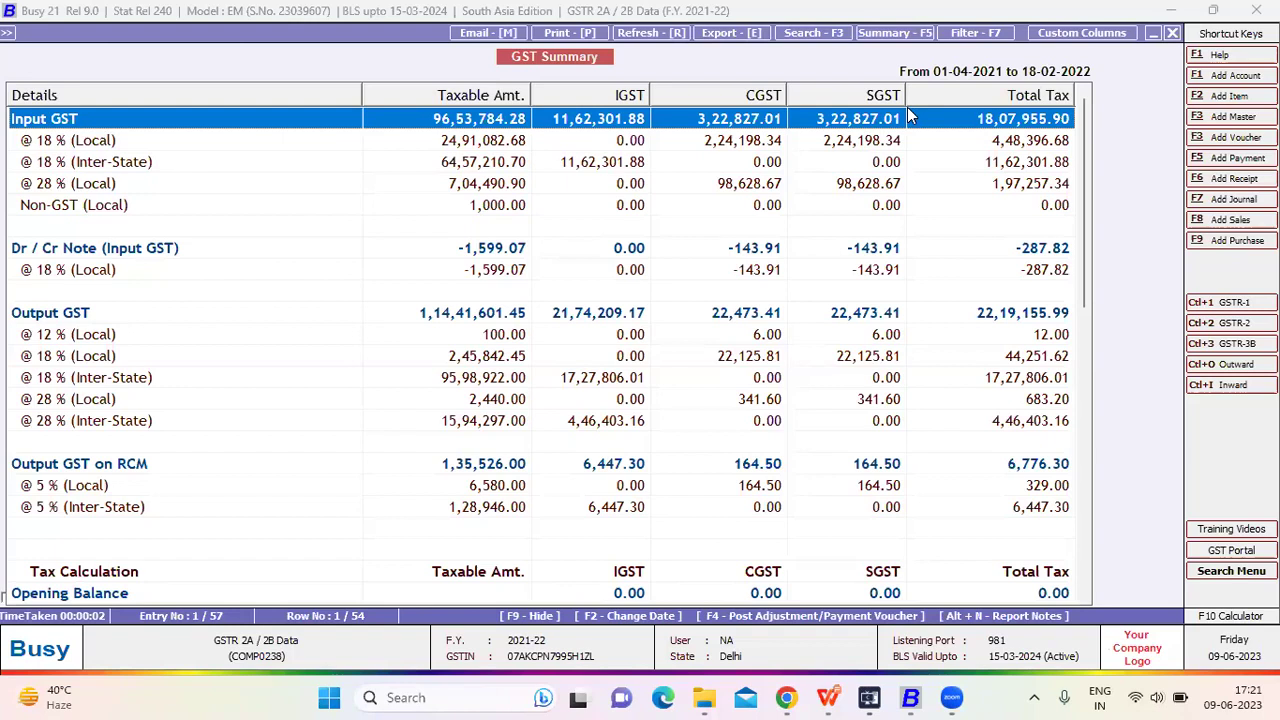
# - Examine the rate-wise Input GST, debit/credit note, Output GST and Output GST on RCM sections of the summary
pyautogui.press('Down')
pyautogui.press('Down')
pyautogui.press('Down')
pyautogui.press('Down')
pyautogui.press('Down')
pyautogui.press('Down')
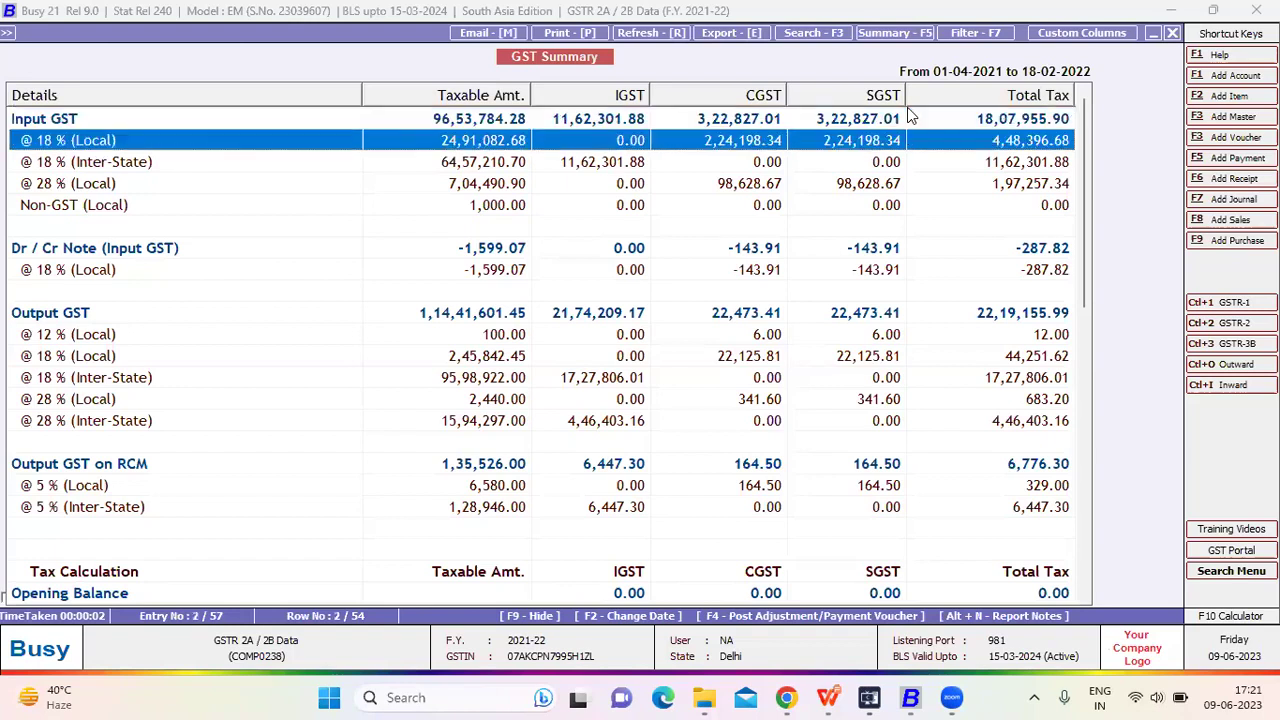
pyautogui.press('Down')
pyautogui.press('Down')
pyautogui.press('Down')
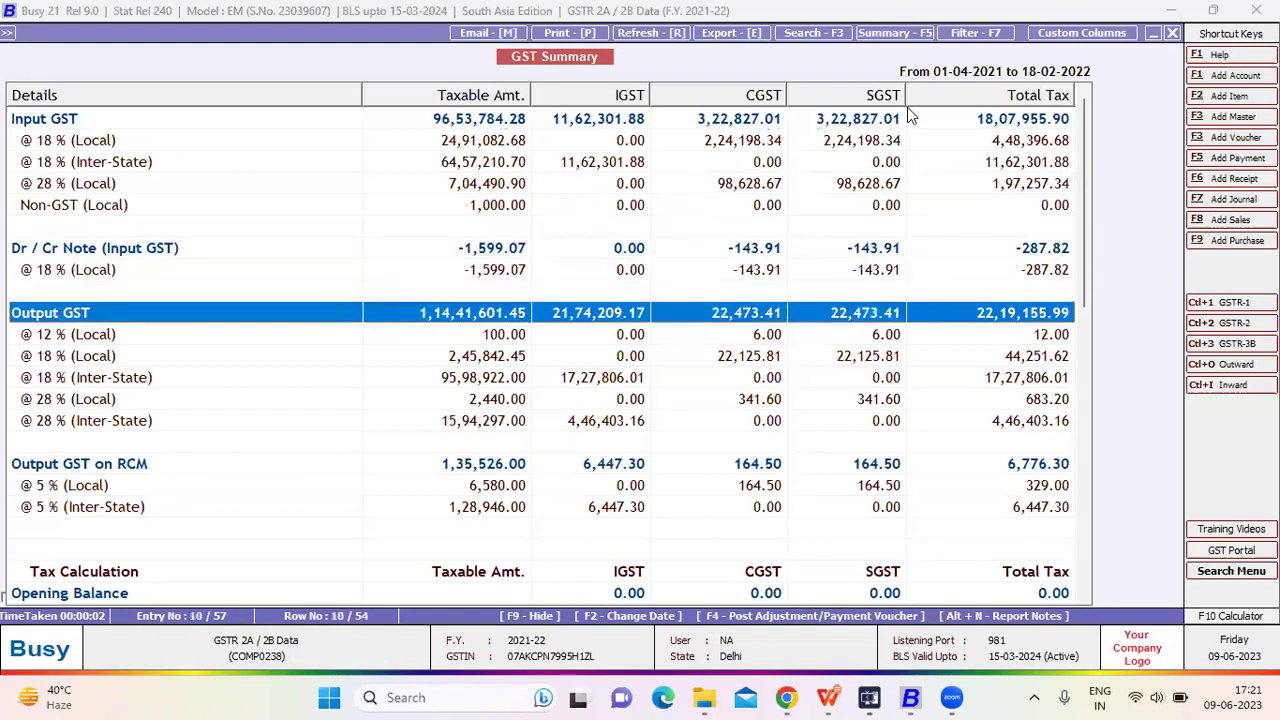
pyautogui.press('Down')
pyautogui.press('Down')
pyautogui.press('Down')
pyautogui.press('Down')
pyautogui.press('Down')
pyautogui.press('Down')
pyautogui.press('Down')
pyautogui.press('Down')
pyautogui.press('Down')
pyautogui.press('Down')
pyautogui.press('Down')
pyautogui.press('Down')
# - Examine the Tax Calculation section from Opening Balance through GST Payable
pyautogui.press('Down')
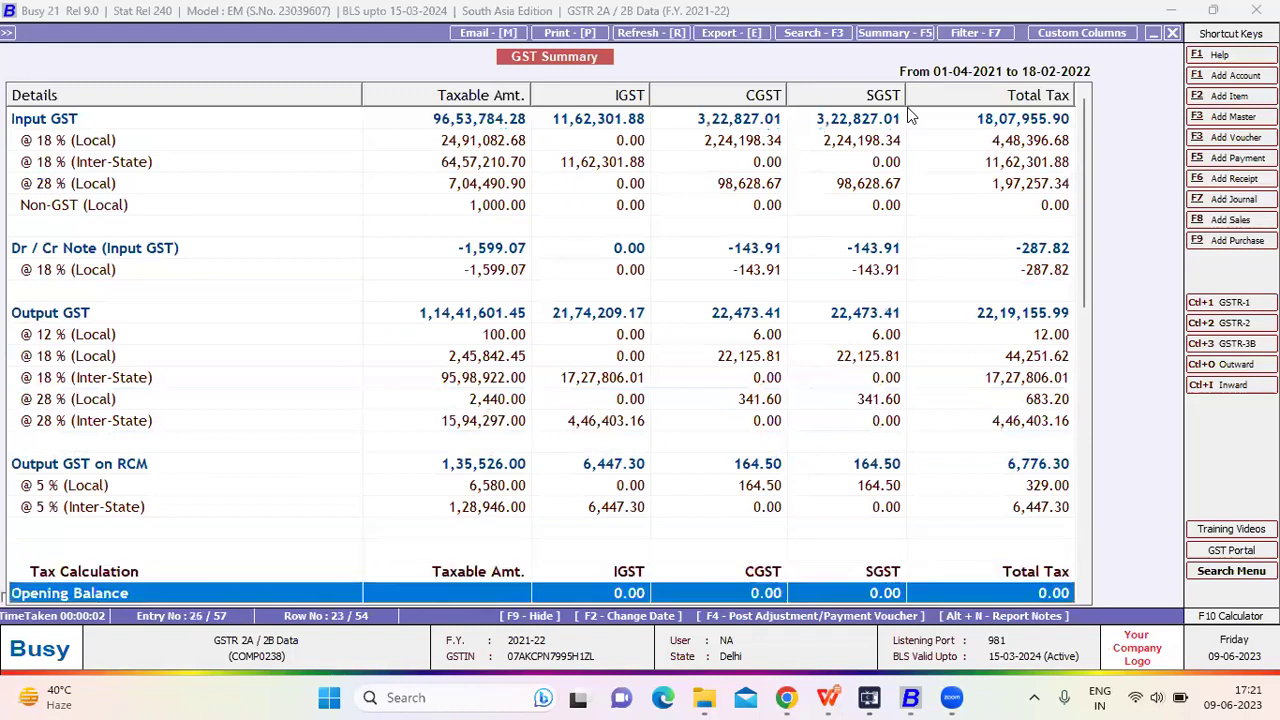
pyautogui.press('Down')
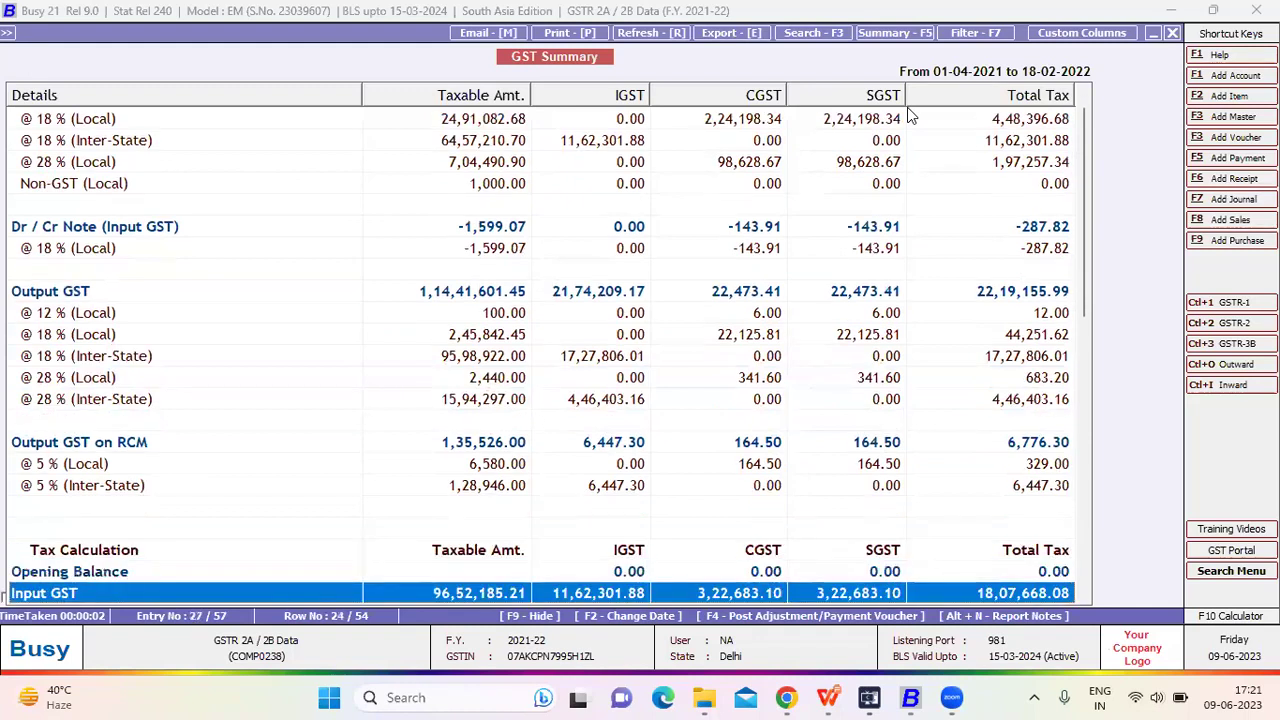
pyautogui.press('Down')
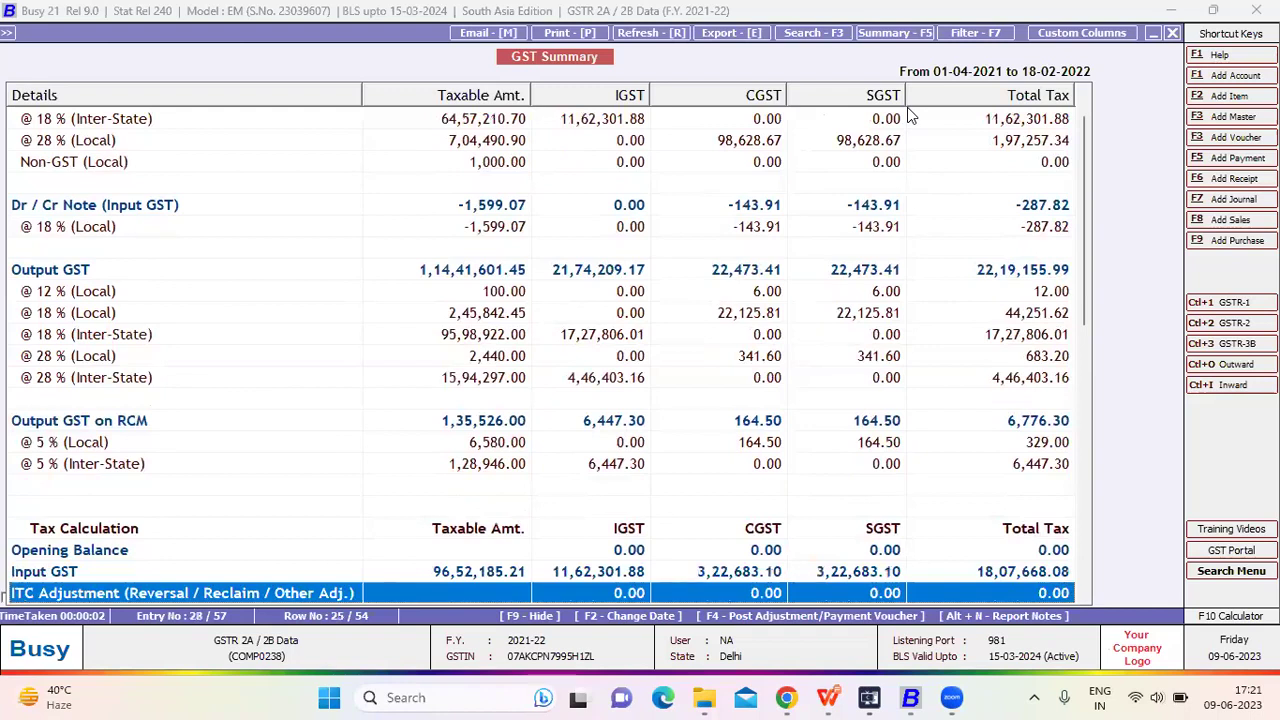
pyautogui.press('Down')
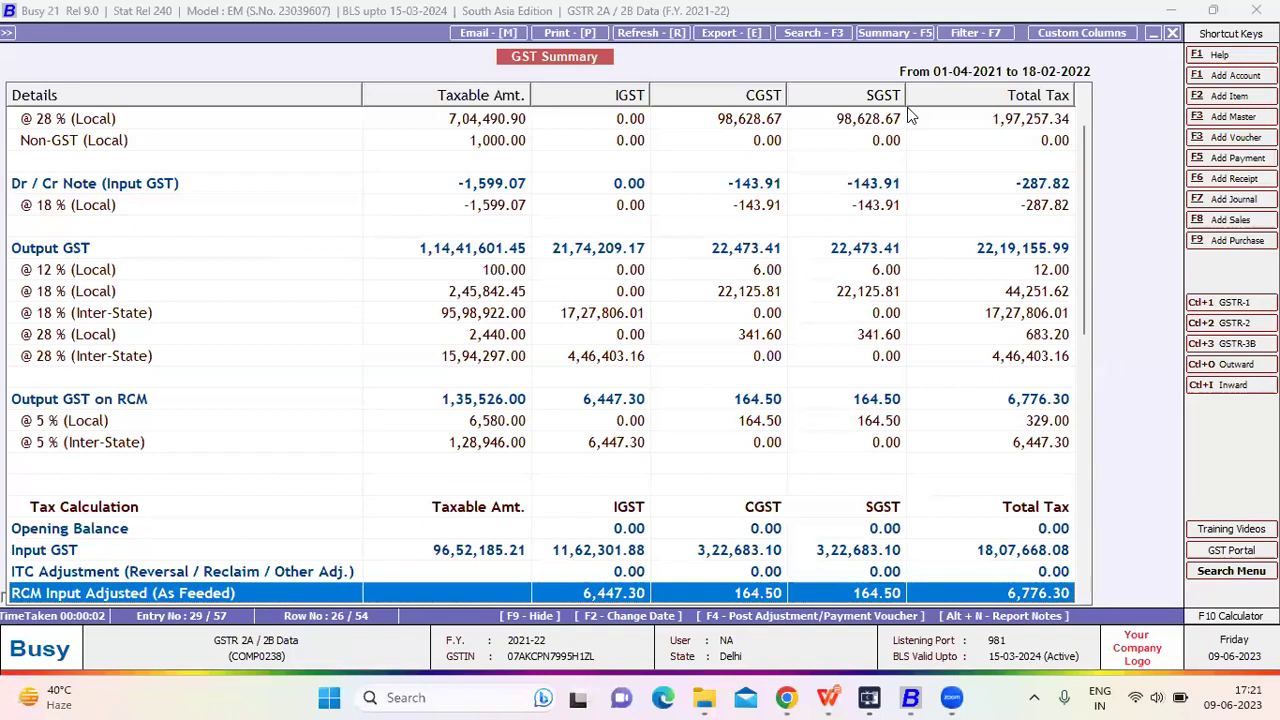
pyautogui.press('Down')
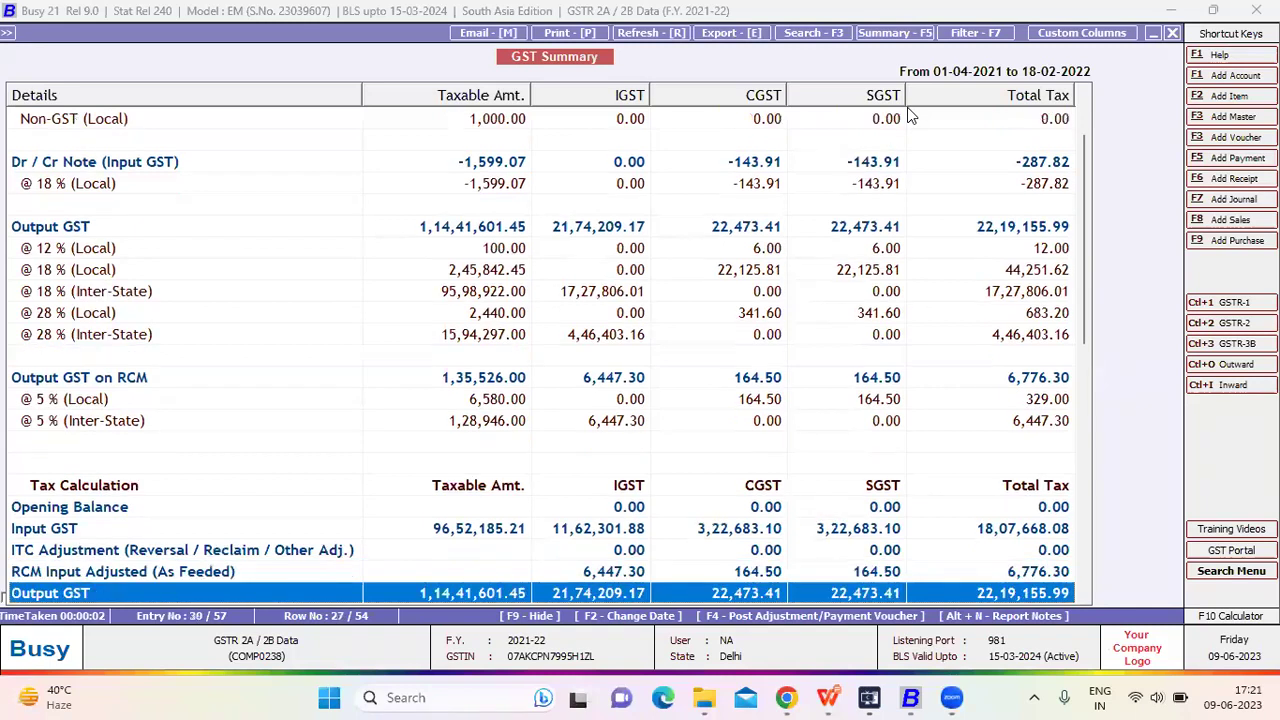
pyautogui.press('Down')
pyautogui.press('Down')
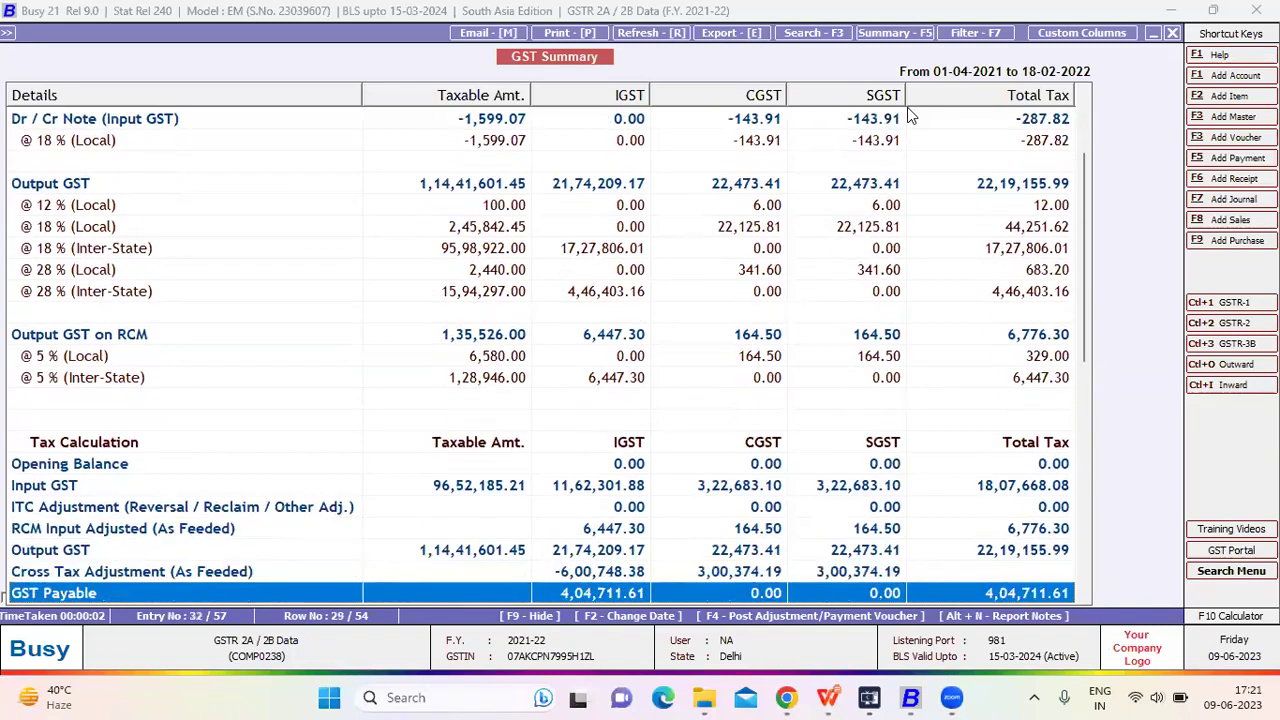
# - Examine the Tax Payable with Payment Details section, covering the regular IGST, CGST and SGST rows and the RCM rows
pyautogui.press('Down')
pyautogui.press('Down')
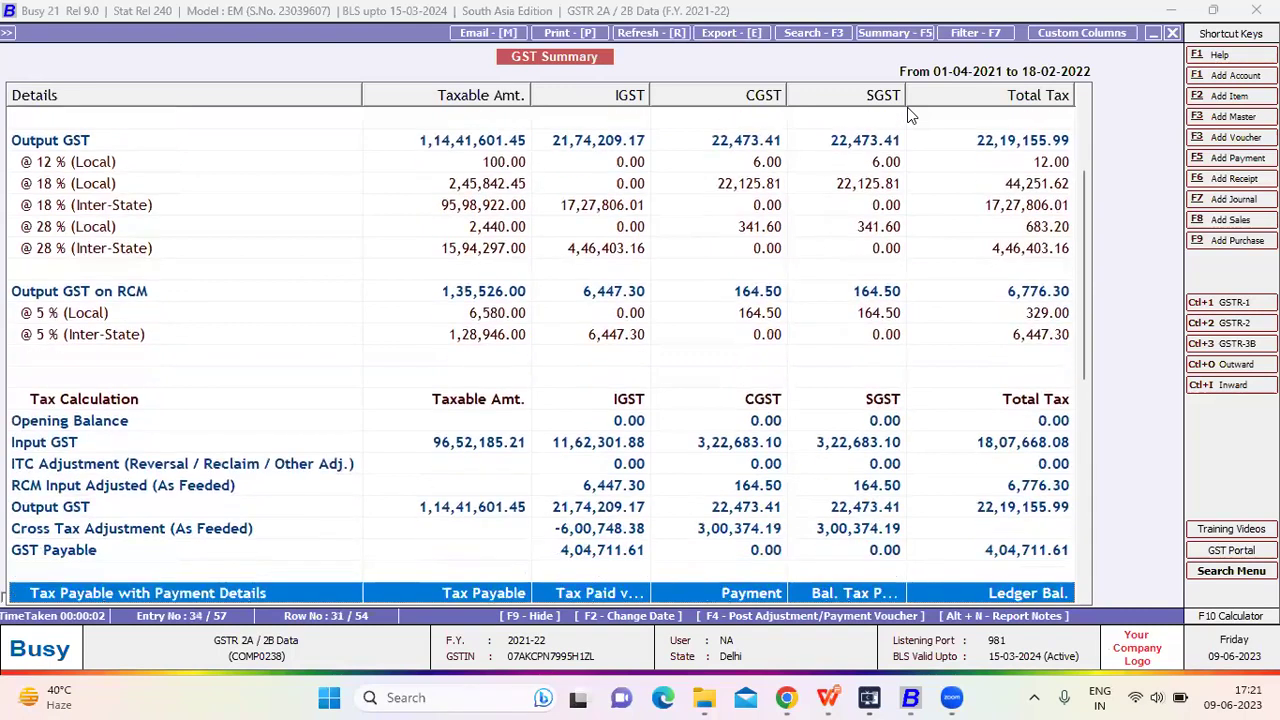
pyautogui.press('Down')
pyautogui.press('Down')
pyautogui.press('Down')
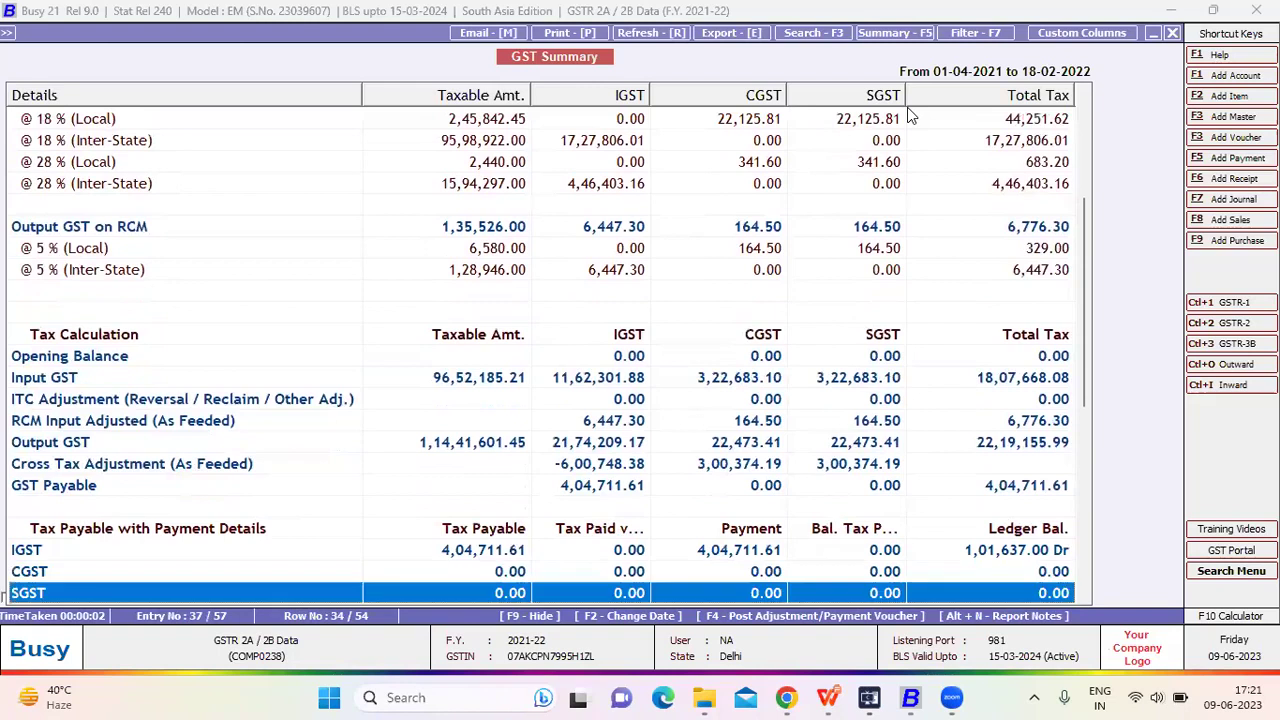
pyautogui.press('Down')
pyautogui.press('Down')
pyautogui.press('Down')
pyautogui.press('Down')
pyautogui.press('Down')
pyautogui.press('Down')
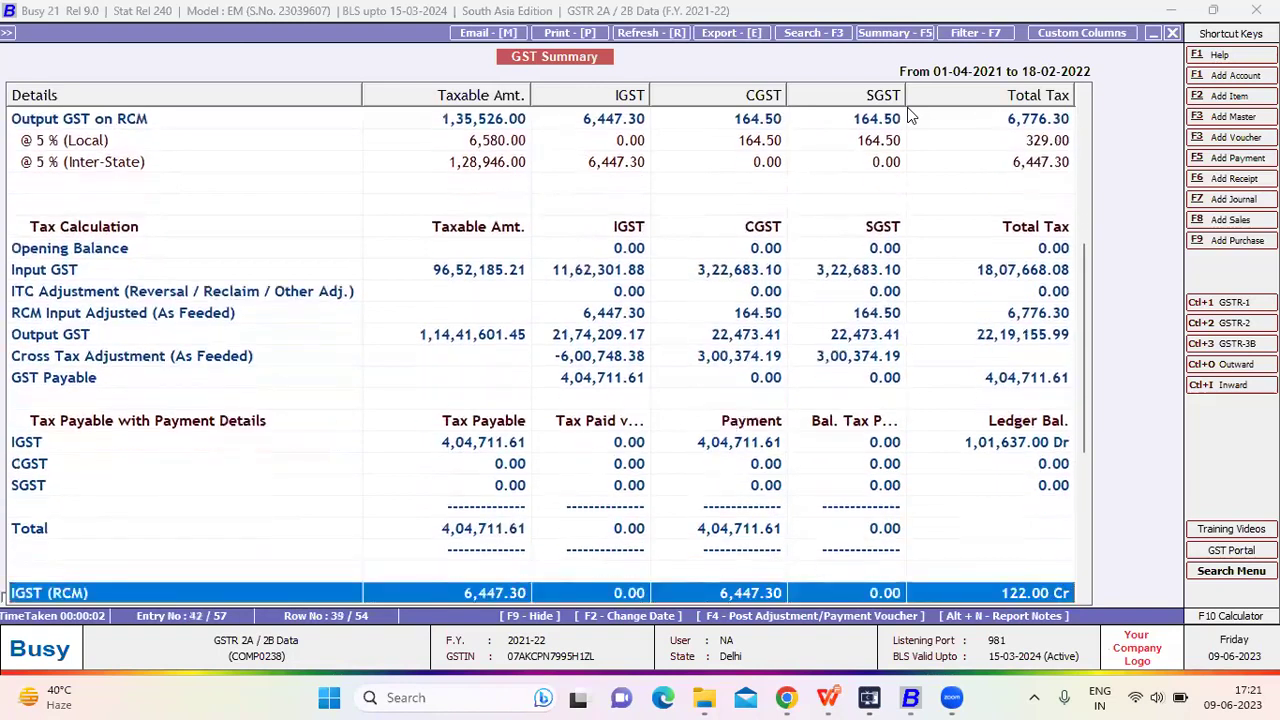
pyautogui.press('Up')
pyautogui.press('Down')
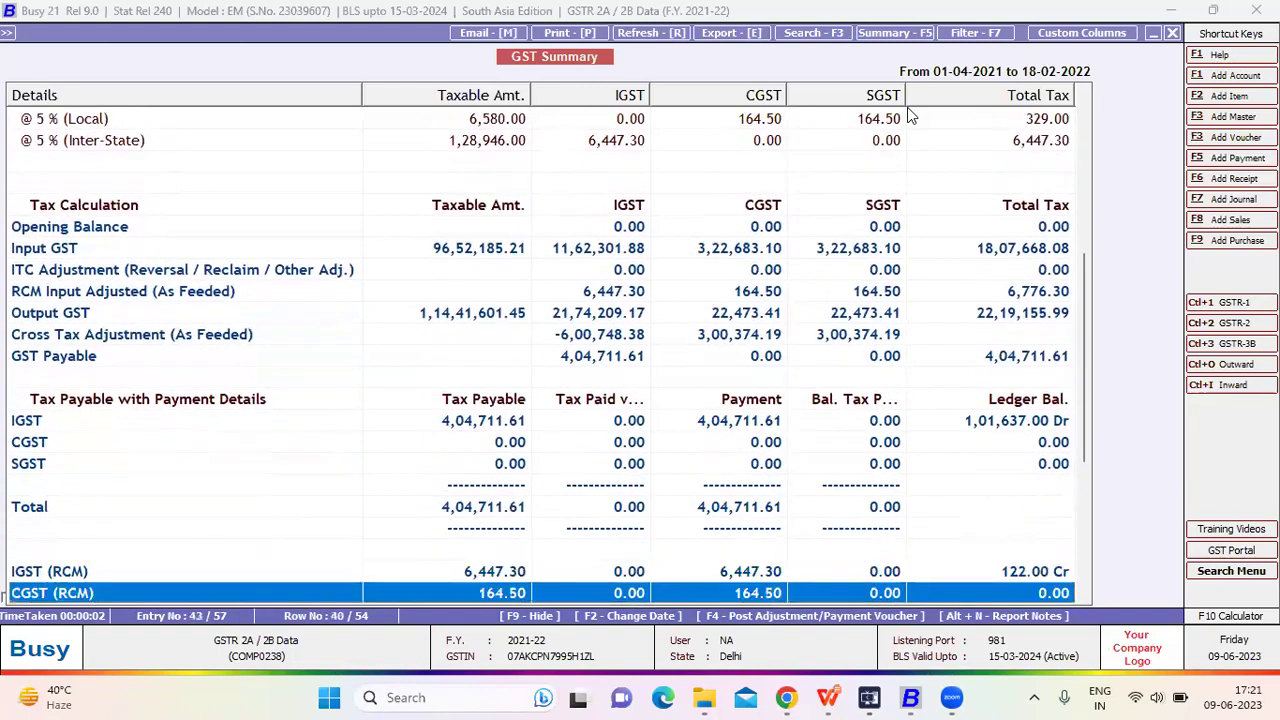
pyautogui.press('Down')
pyautogui.press('Down')
pyautogui.press('Down')
pyautogui.press('Down')
pyautogui.press('Down')
pyautogui.press('Down')
# - Examine the suggested tax adjustments for regular IGST, CGST and SGST at the end of the GST Summary
pyautogui.press('Down')
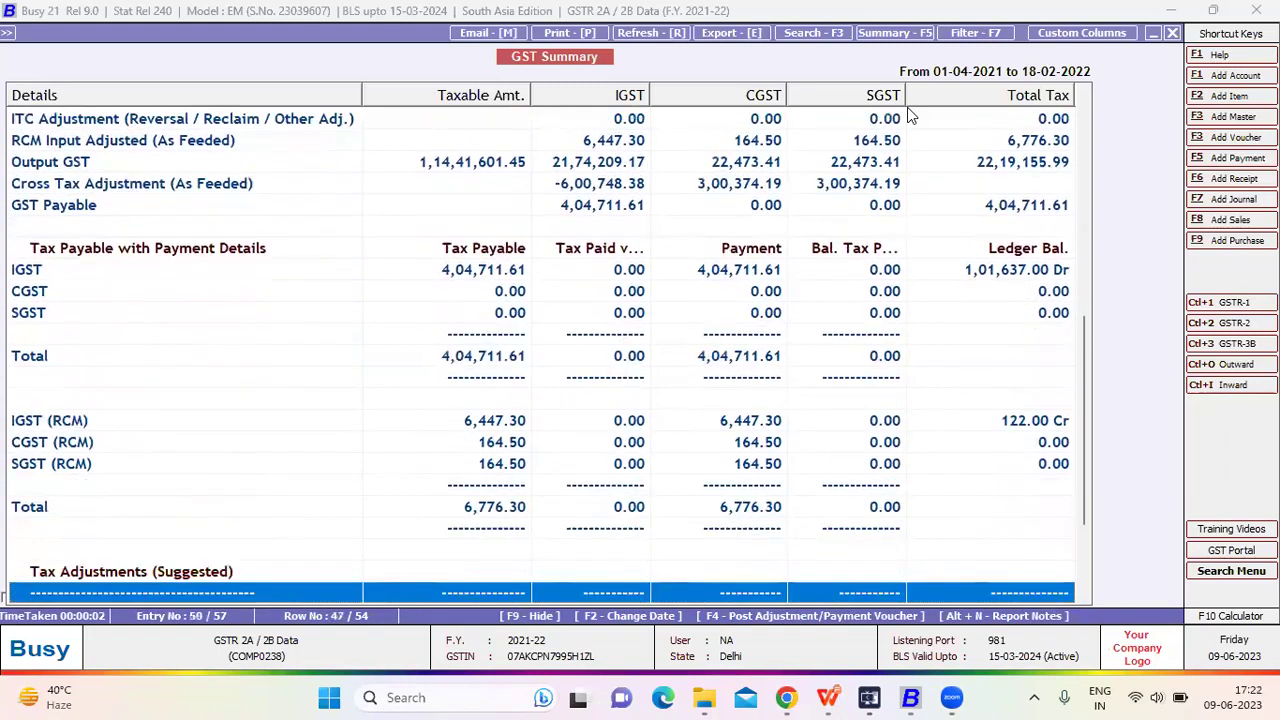
pyautogui.press('Down')
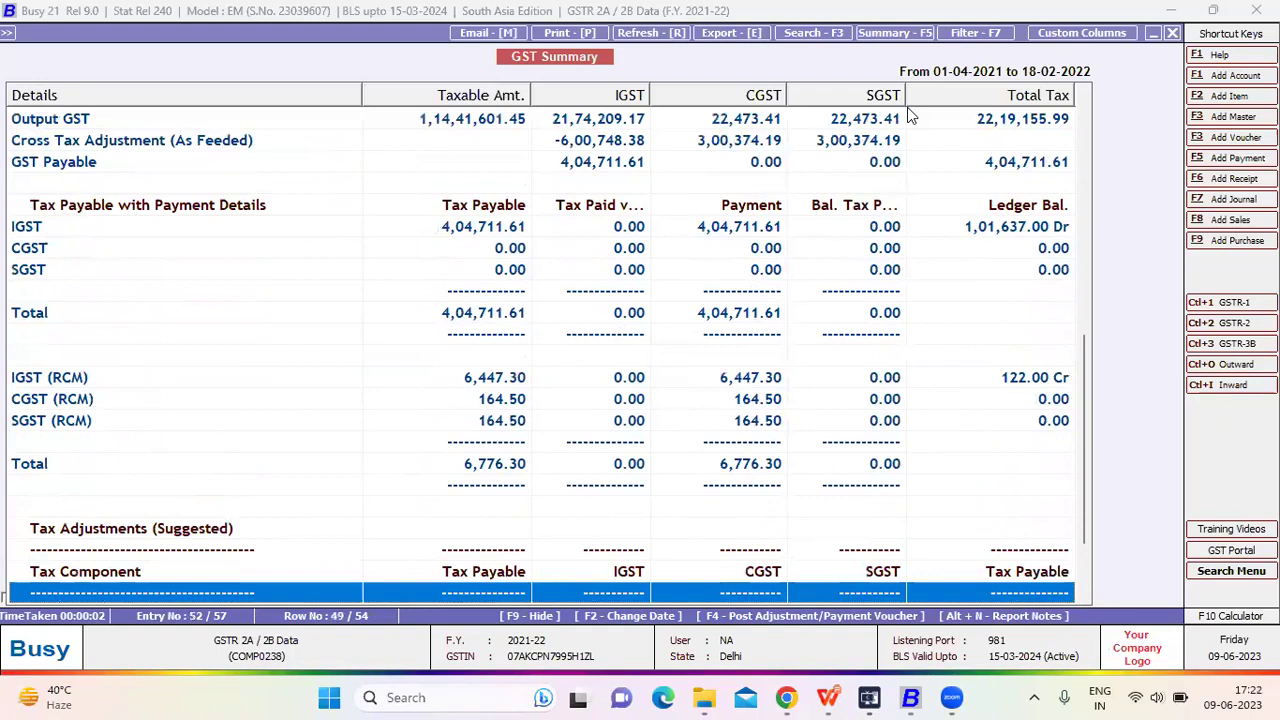
pyautogui.press('Down')
pyautogui.press('Down')
pyautogui.press('Down')
pyautogui.press('Up')
pyautogui.press('Down')
pyautogui.press('Down')
pyautogui.press('Down')
pyautogui.press('Down')
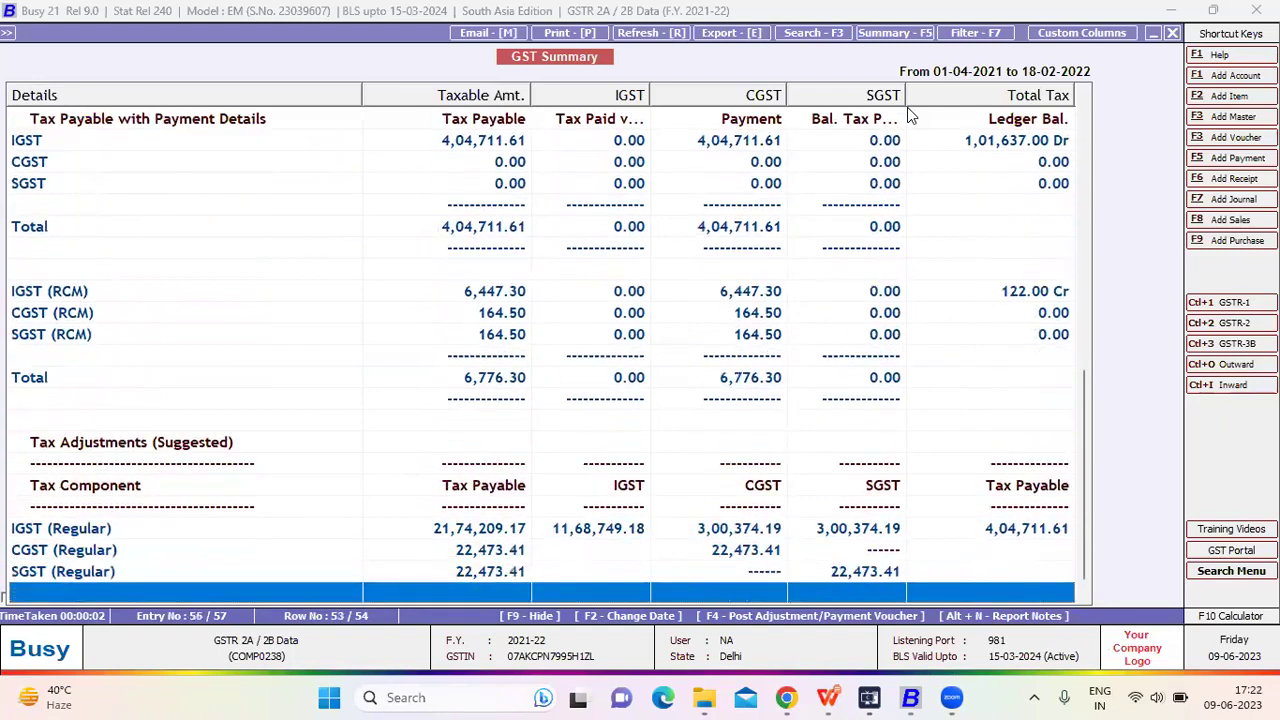
# - Return from the suggested tax adjustments to the Input GST section at the start of the GST Summary
pyautogui.press('Up')
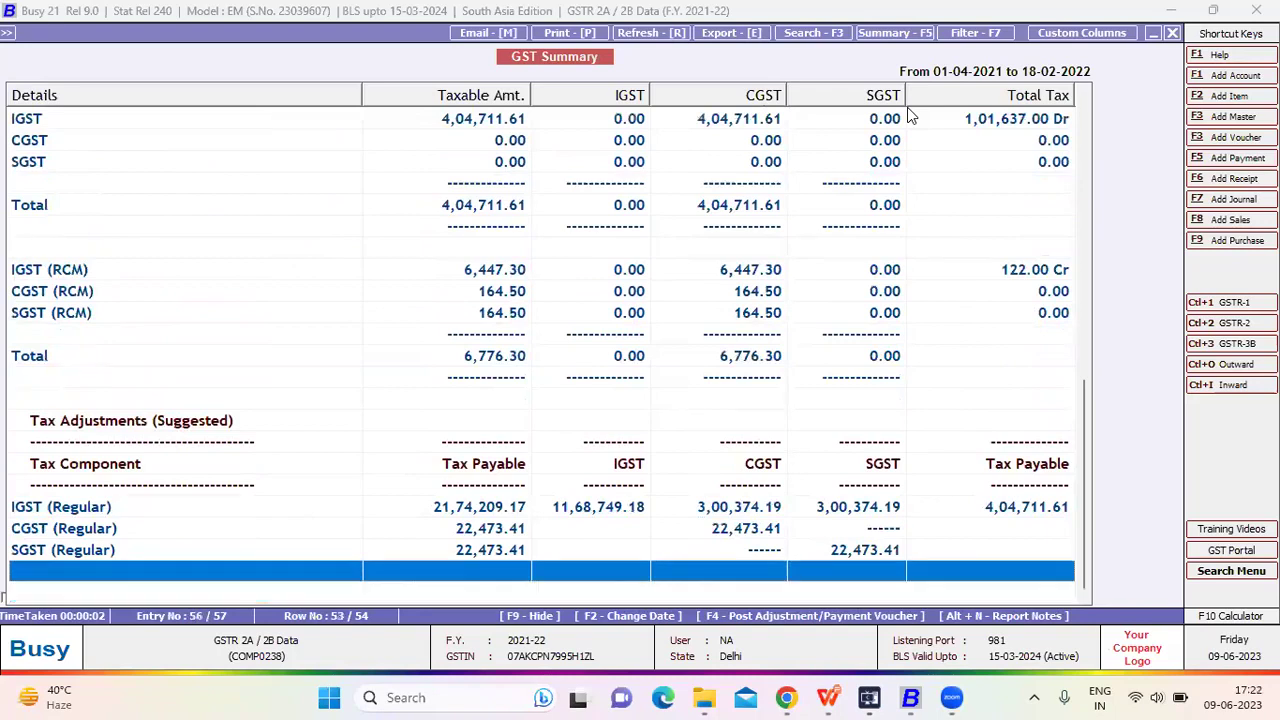
pyautogui.press('Up')
pyautogui.press('Up')
pyautogui.press('Up')
pyautogui.press('Up')
pyautogui.press('Up')
pyautogui.press('Up')
pyautogui.press('Up')
pyautogui.press('Up')
pyautogui.press('Up')
pyautogui.press('Up')
pyautogui.press('Up')
pyautogui.press('Up')
pyautogui.press('Up')
pyautogui.press('Up')
pyautogui.press('Up')
pyautogui.press('Up')
pyautogui.press('Up')
pyautogui.press('Up')
pyautogui.press('Up')
pyautogui.press('Up')
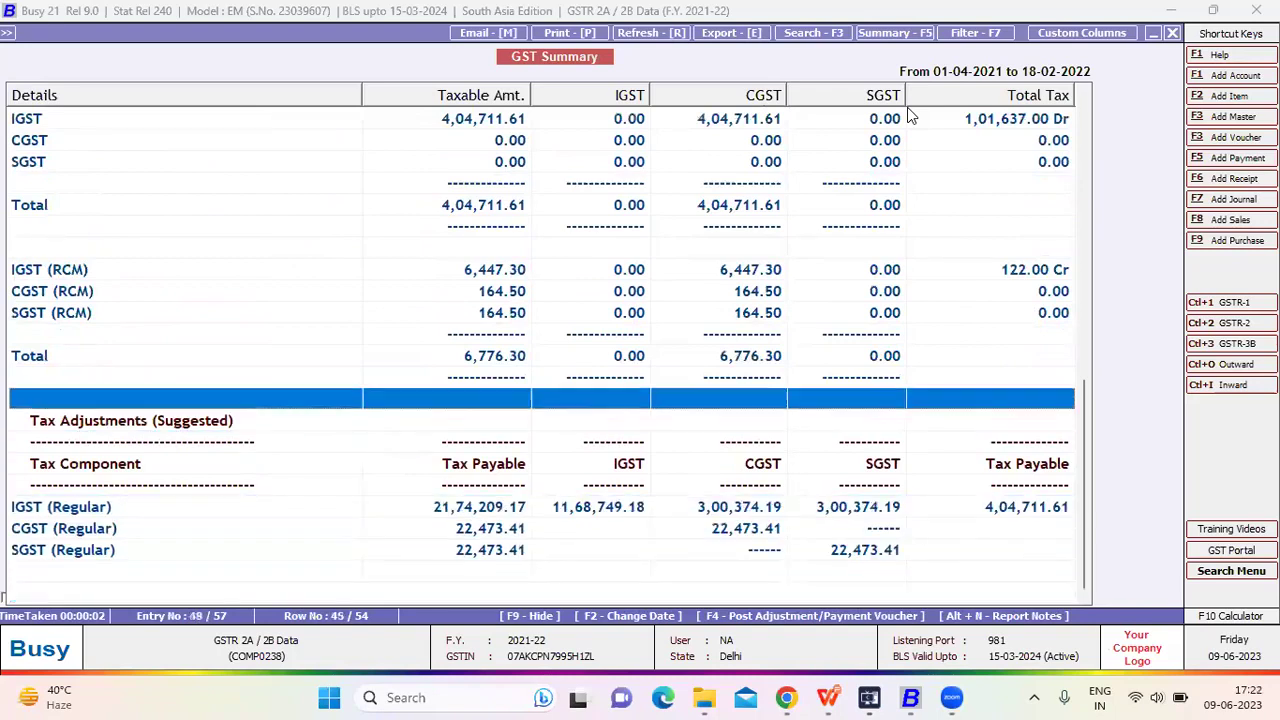
pyautogui.press('Up')
pyautogui.press('Up')
pyautogui.press('Up')
pyautogui.press('Up')
pyautogui.press('Up')
pyautogui.press('Up')
pyautogui.press('Up')
pyautogui.press('Up')
pyautogui.press('Up')
pyautogui.press('Up')
pyautogui.press('Up')
pyautogui.press('Up')
pyautogui.press('Up')
pyautogui.press('Up')
pyautogui.press('Up')
pyautogui.press('Up')
pyautogui.press('Up')
pyautogui.press('Up')
pyautogui.press('Up')
pyautogui.press('Up')
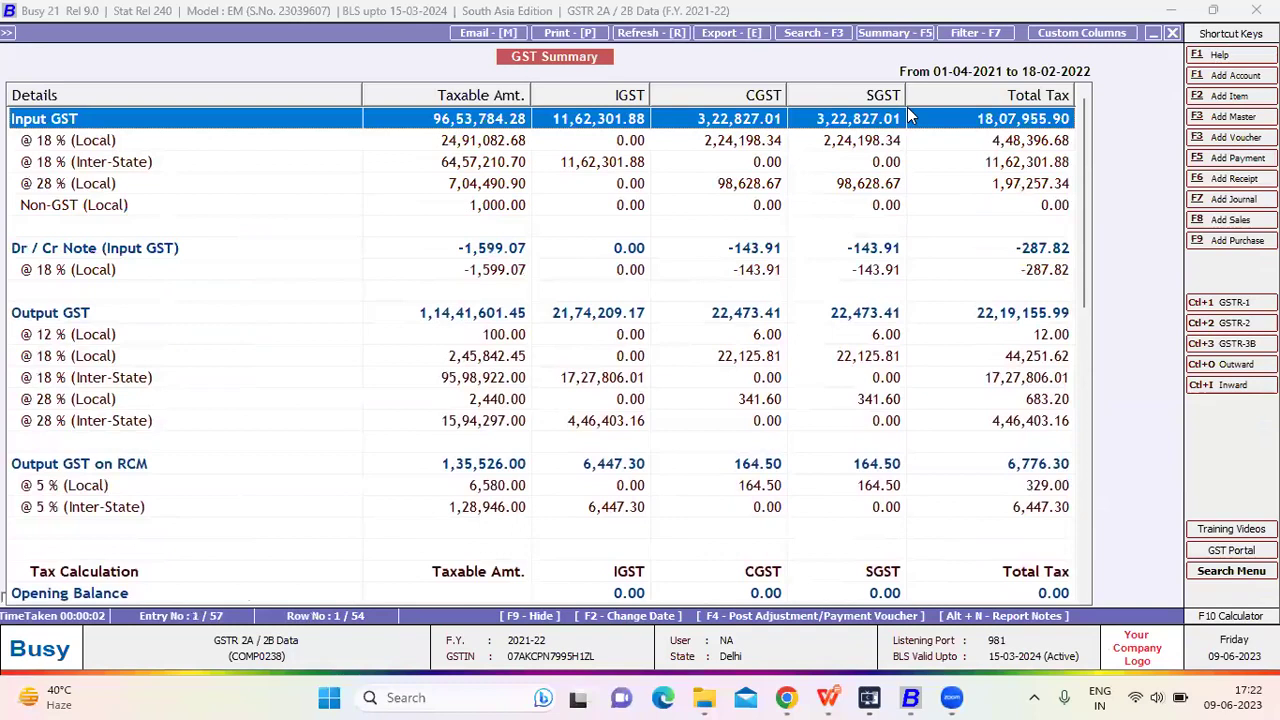
pyautogui.press('Down')
pyautogui.press('Down')
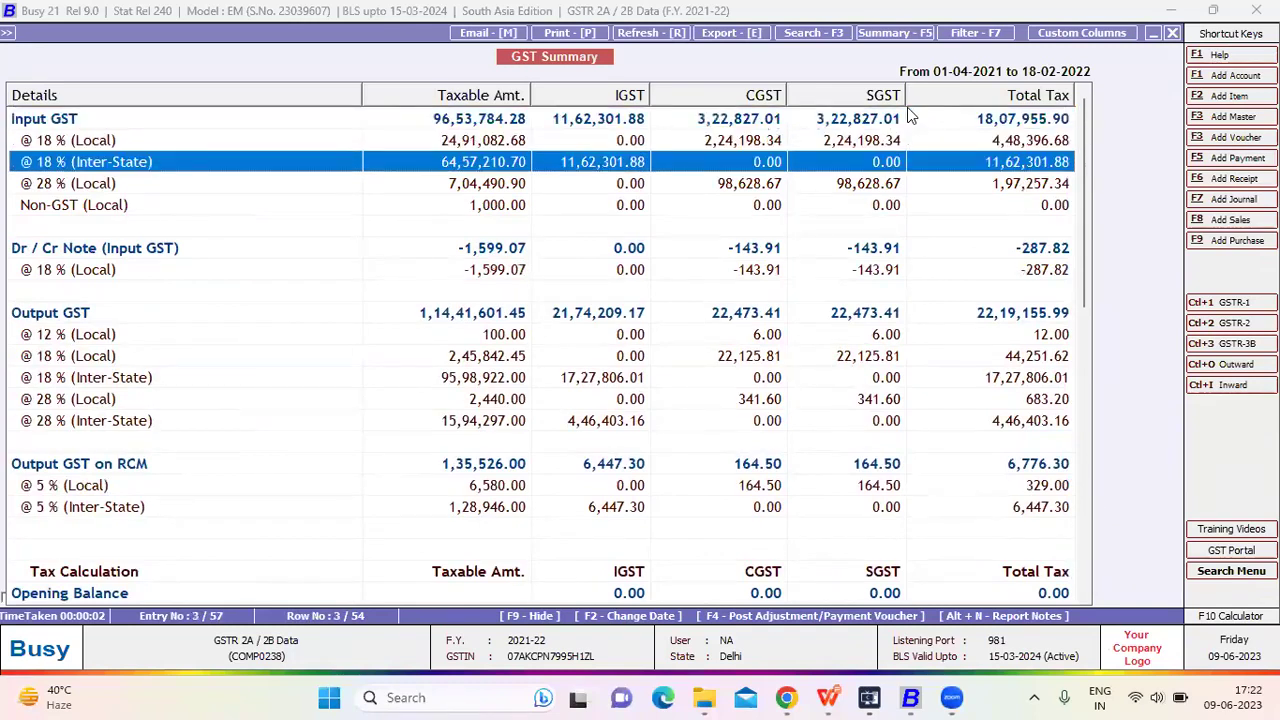
pyautogui.press('F4')
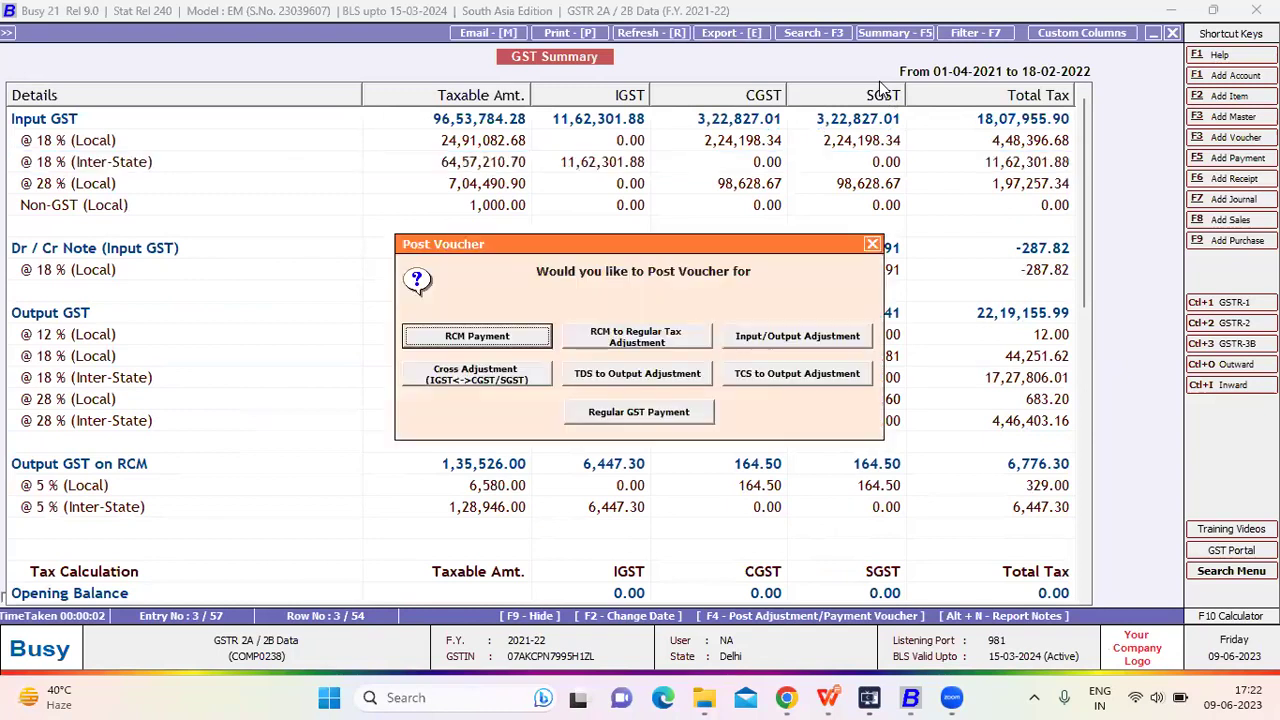
pyautogui.press('Return')
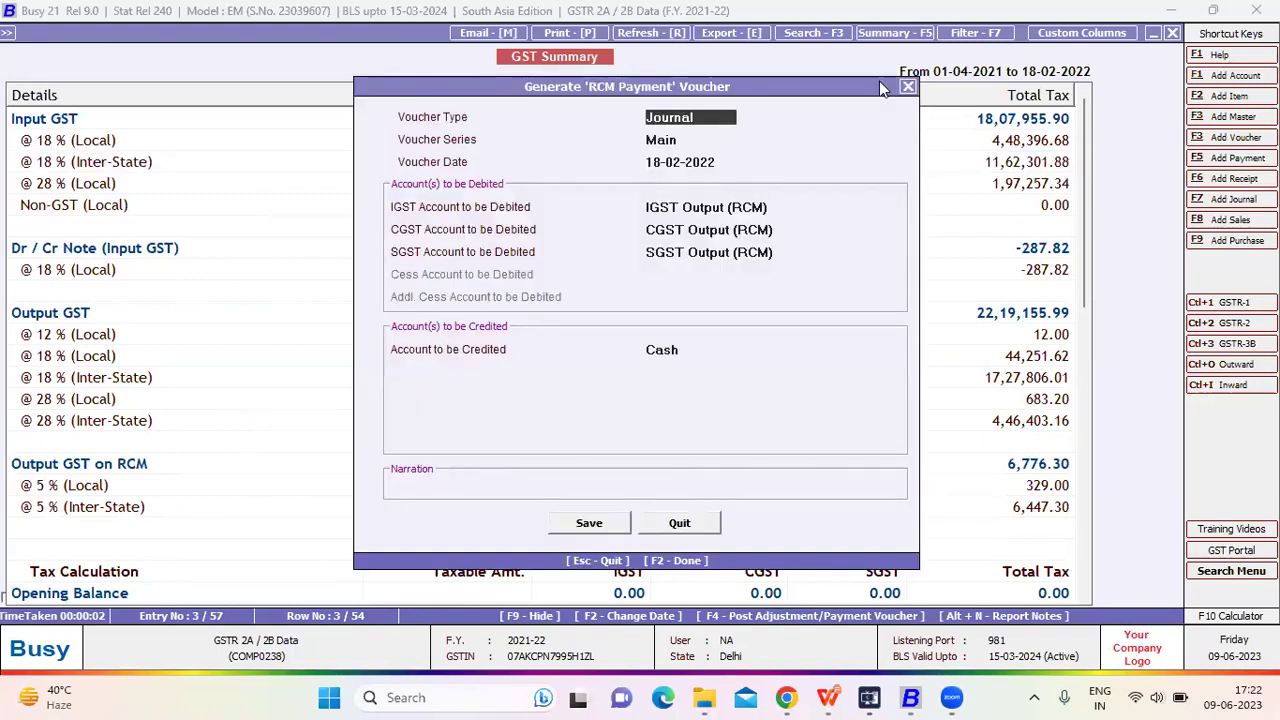
pyautogui.press('Escape')
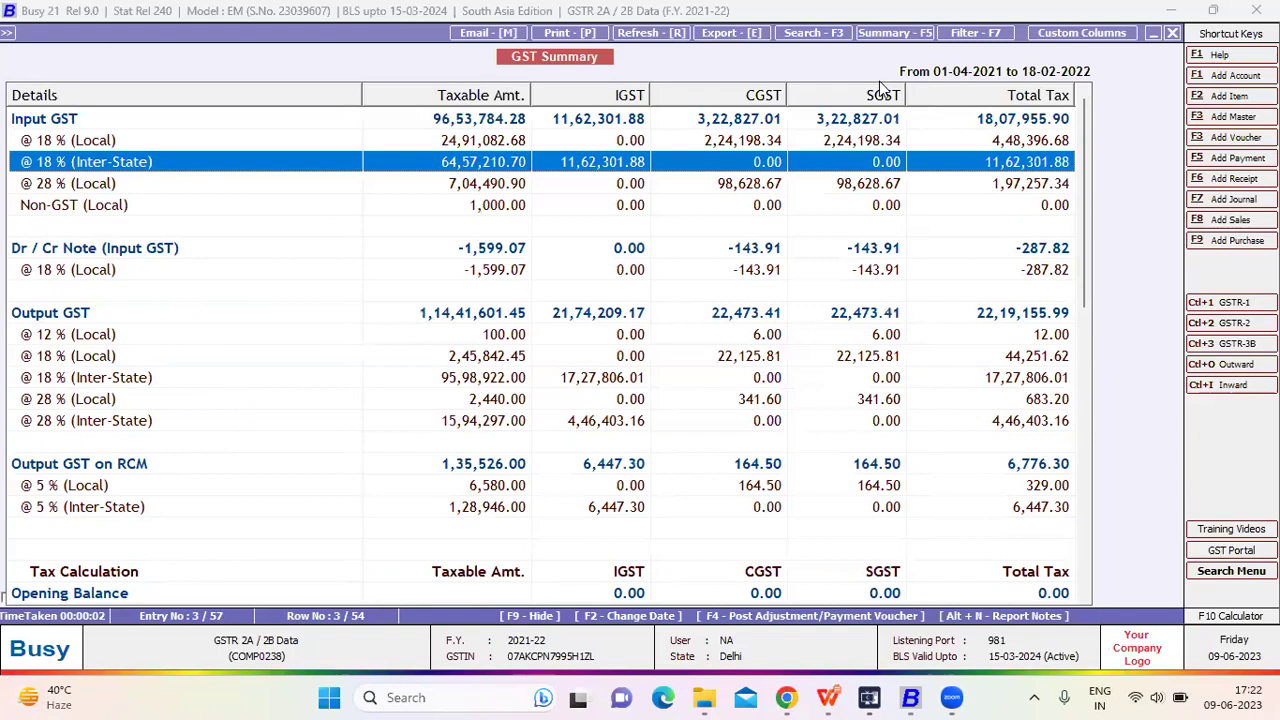
# - Examine the voucher types available for posting, from RCM Payment through the tax adjustments to Regular GST Payment
pyautogui.press('F4')
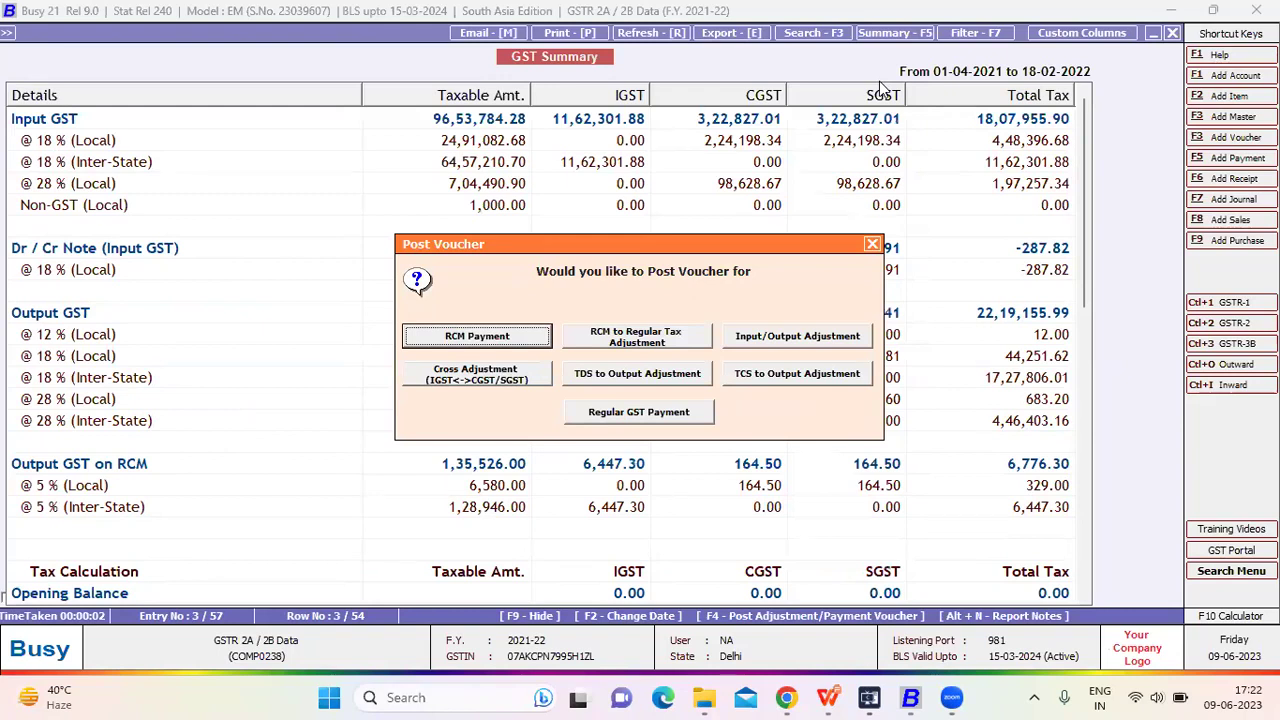
pyautogui.press('Right')
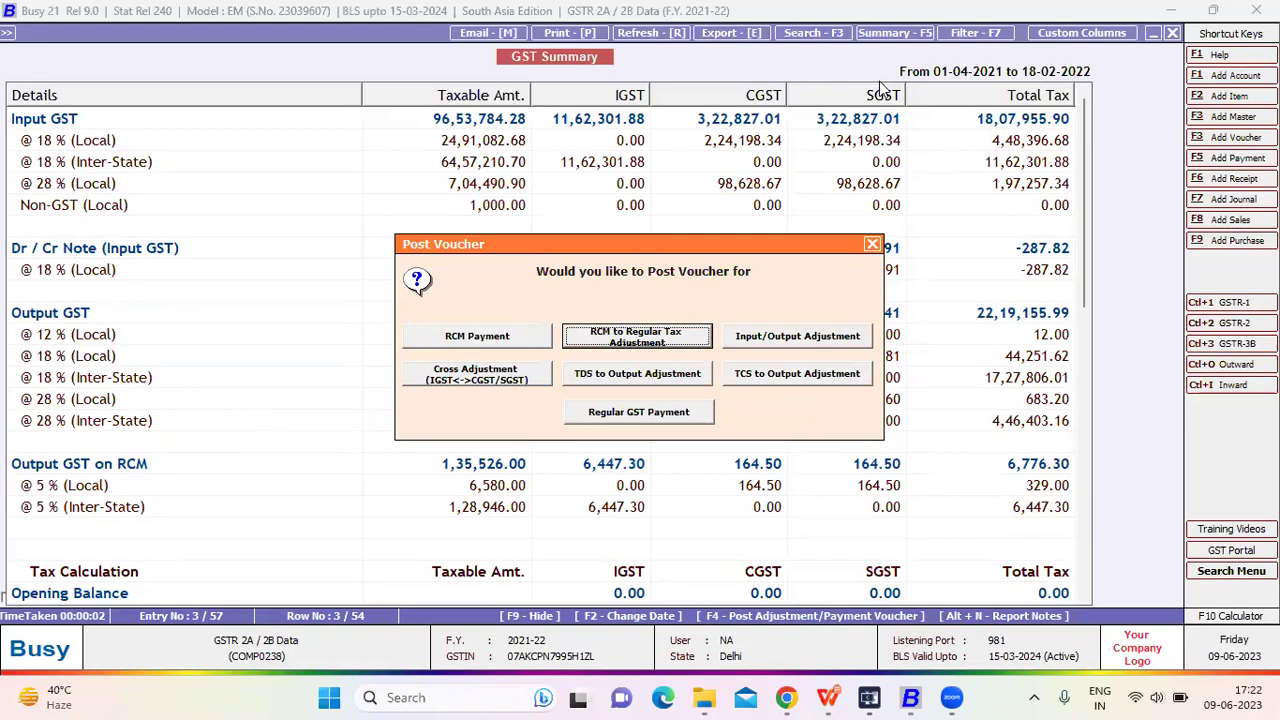
pyautogui.press('Right')
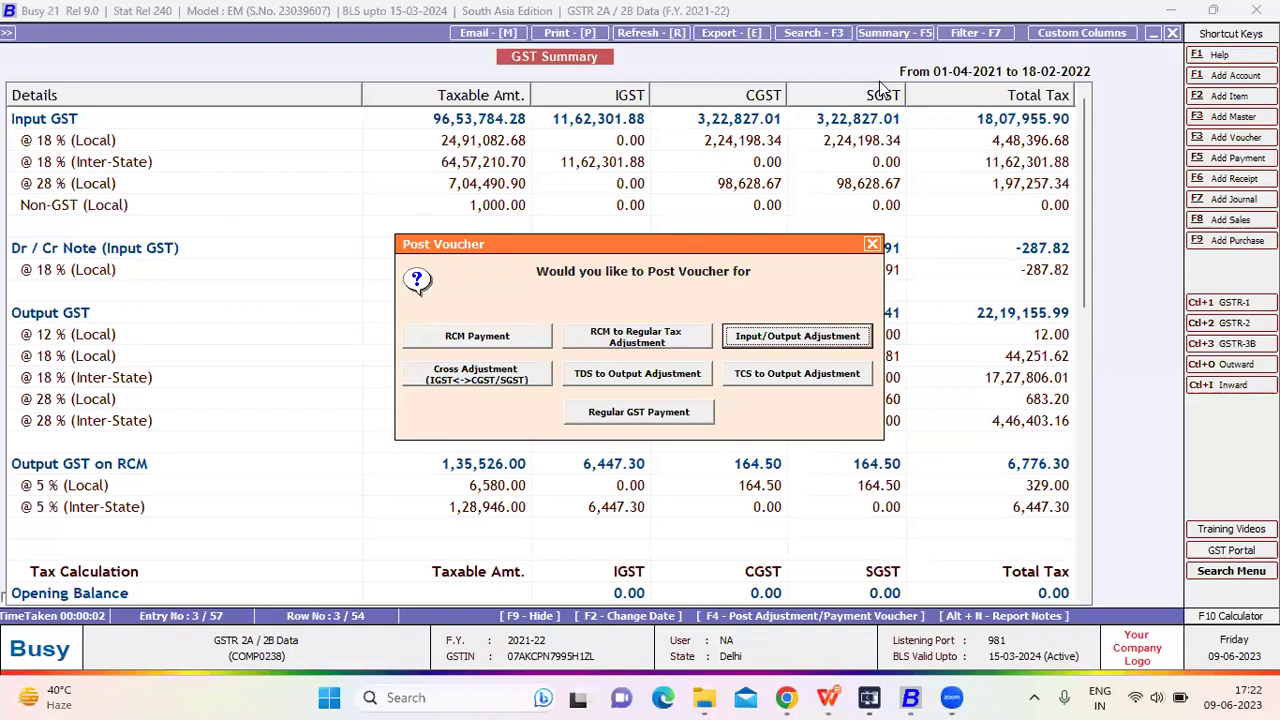
pyautogui.press('Right')
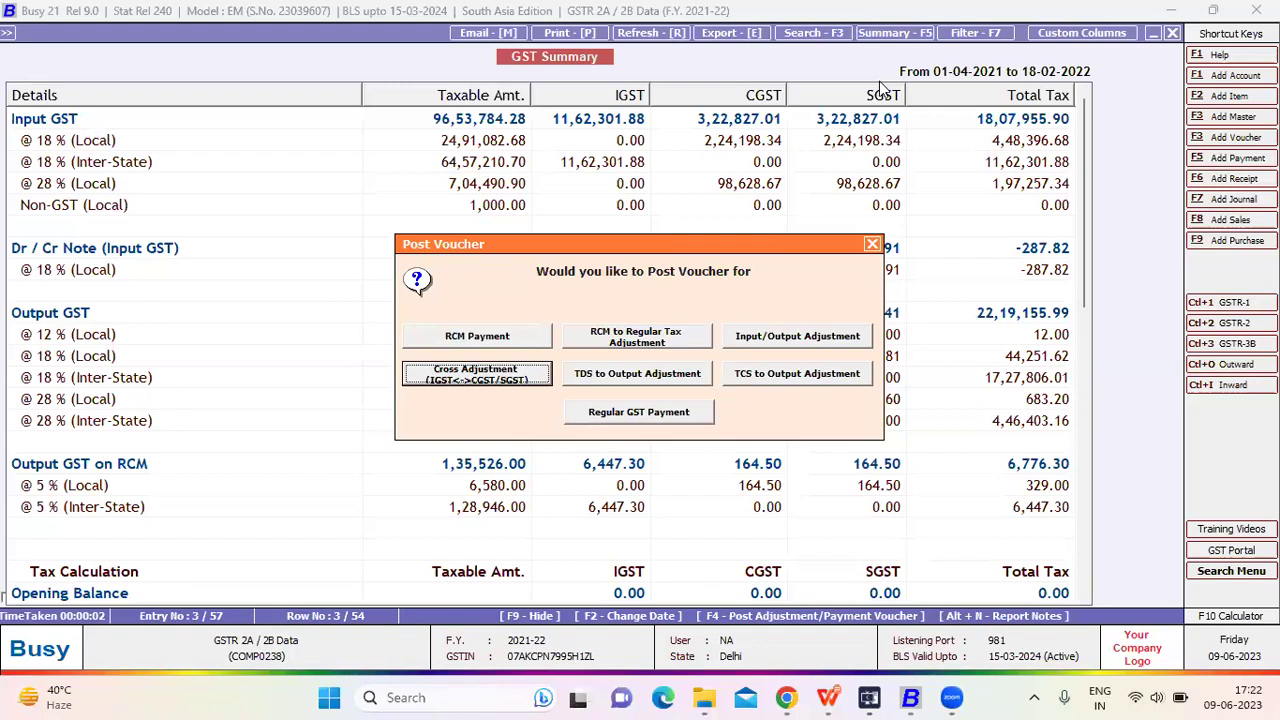
pyautogui.press('Right')
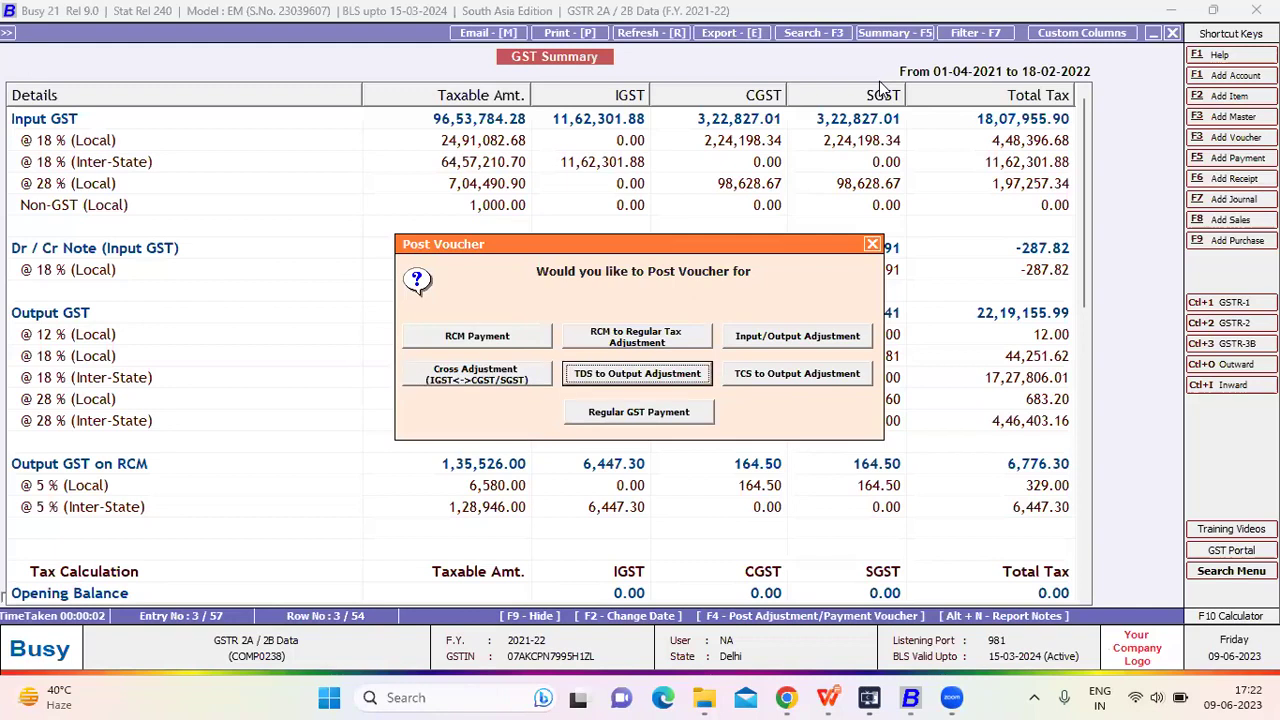
pyautogui.press('Right')
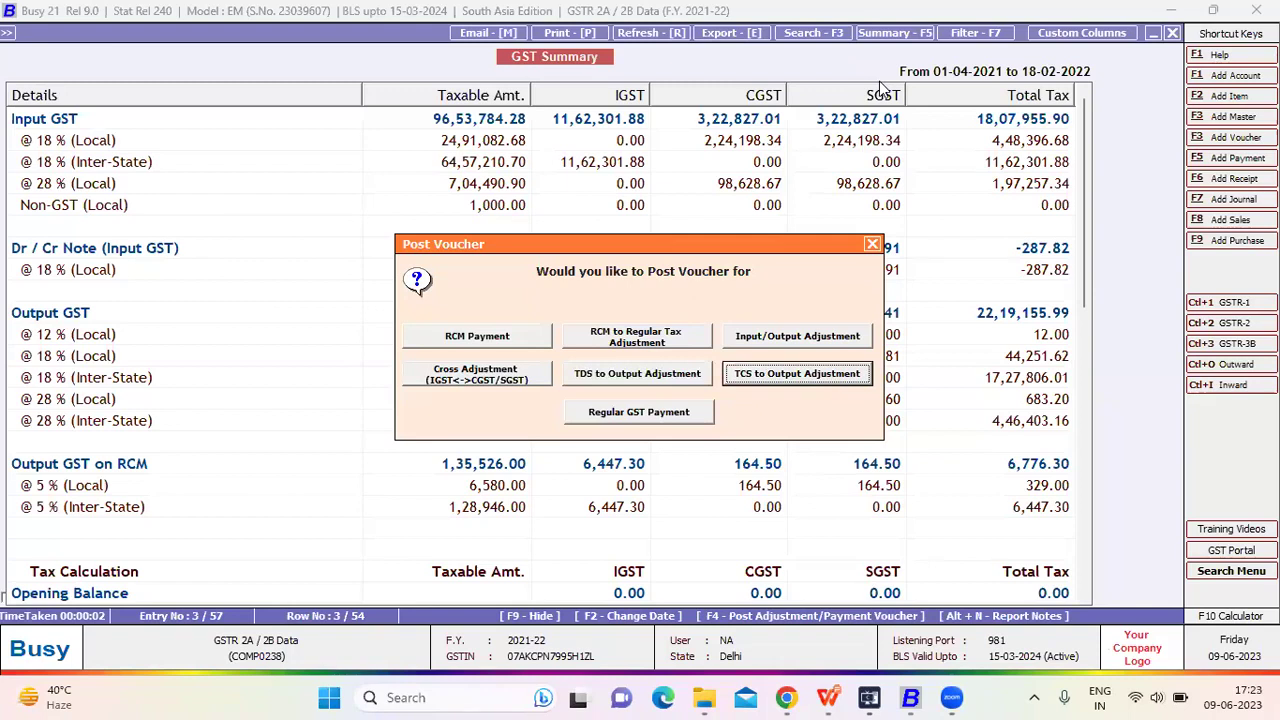
pyautogui.press('Right')
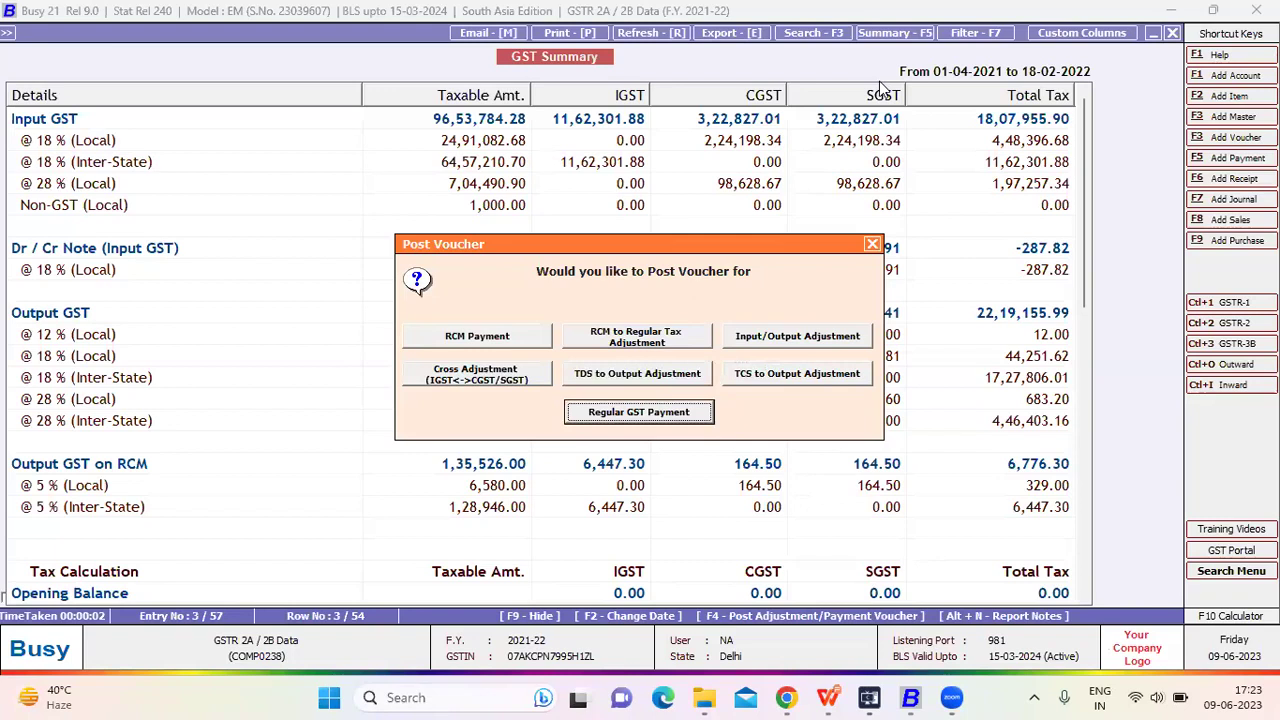
pyautogui.press('Right')
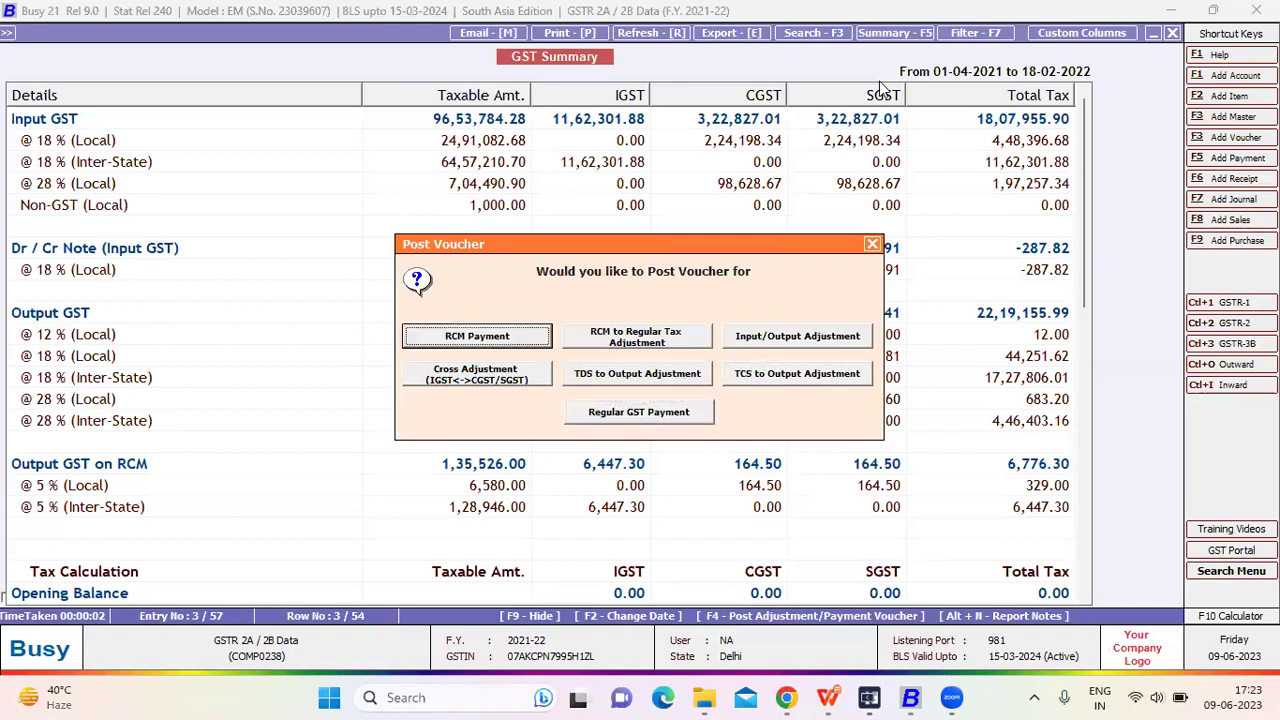
# - Generate the RCM Payment journal voucher in series Main dated 18-02-2022, crediting Cash, and choose to modify the existing voucher
pyautogui.press('Return')
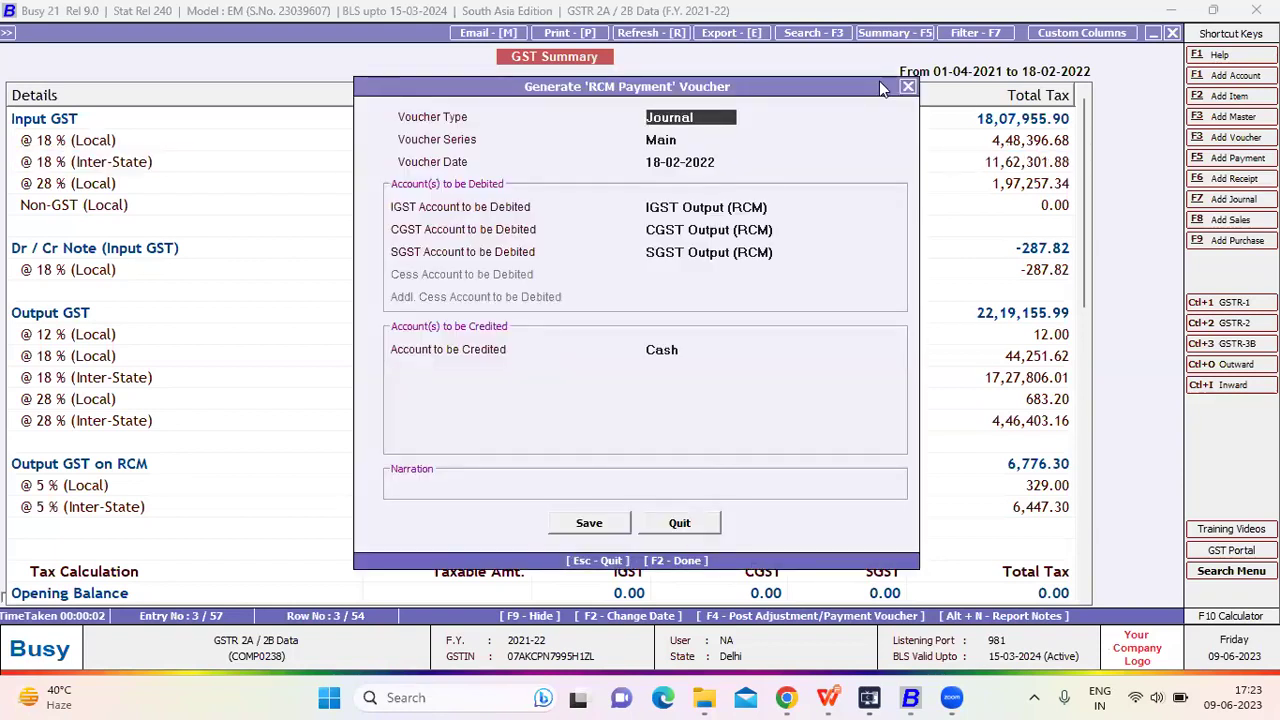
pyautogui.press('Return')
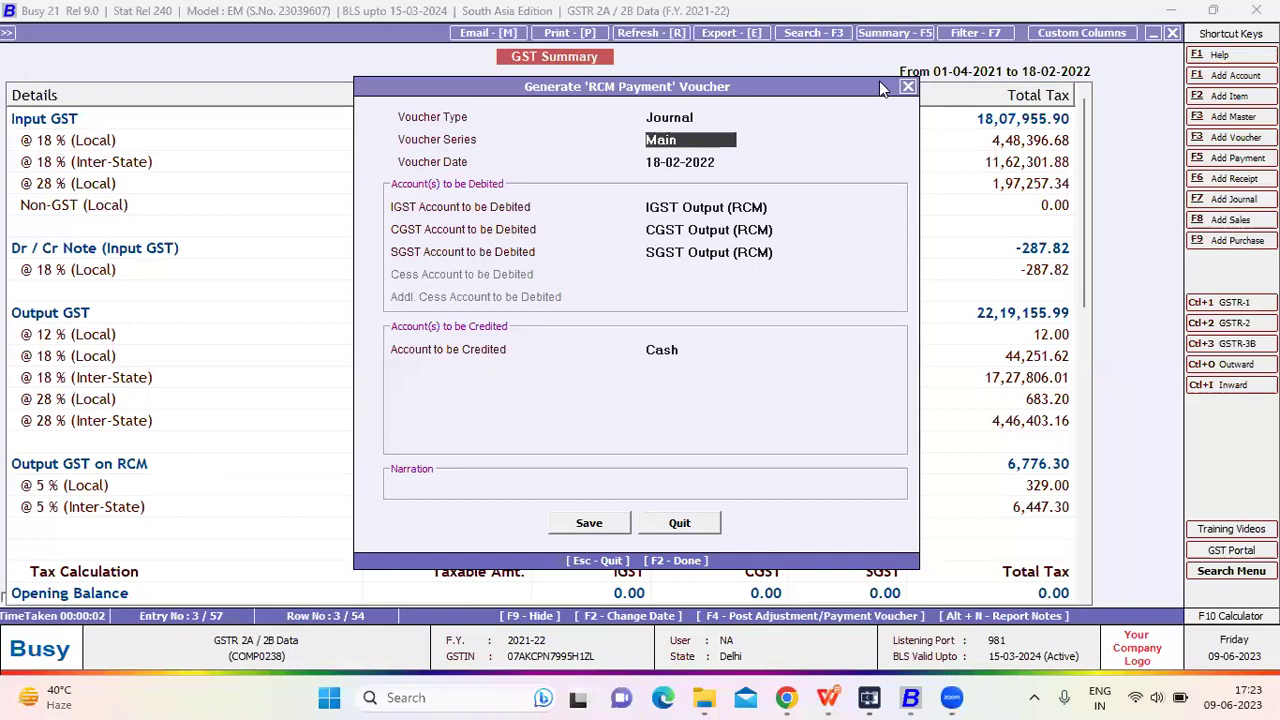
pyautogui.press('Return')
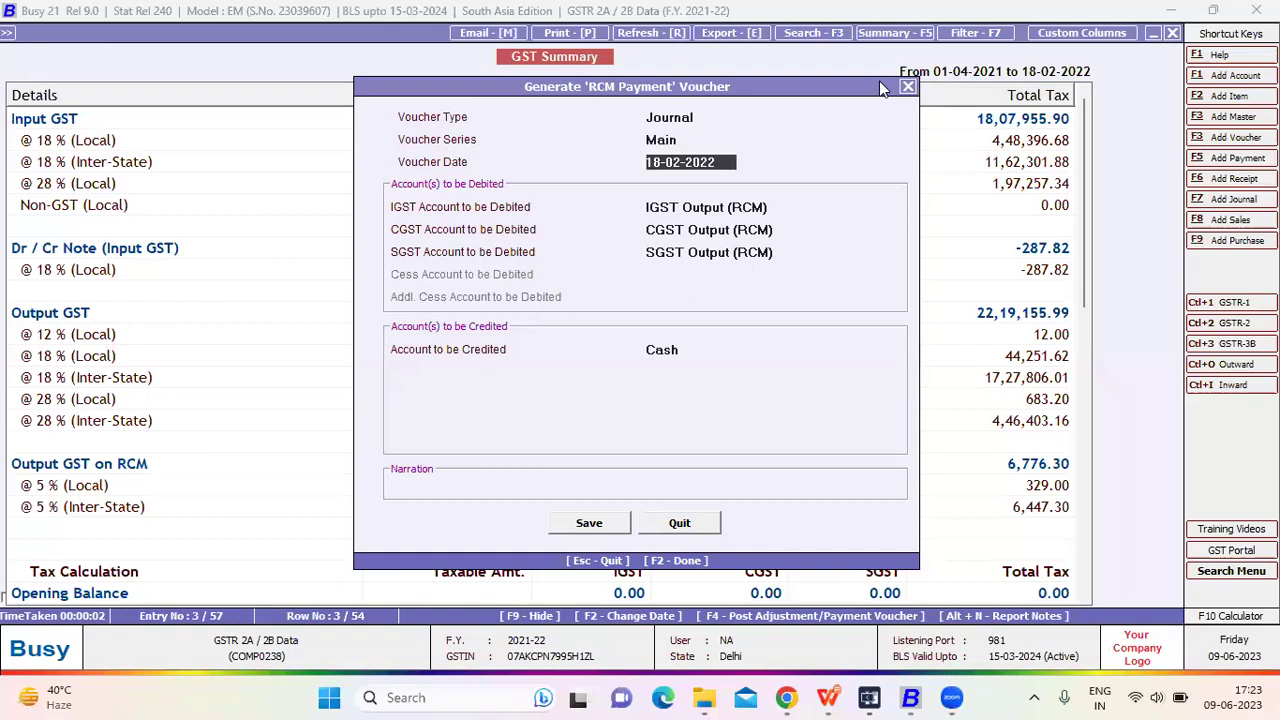
pyautogui.press('Return')
pyautogui.press('Return')
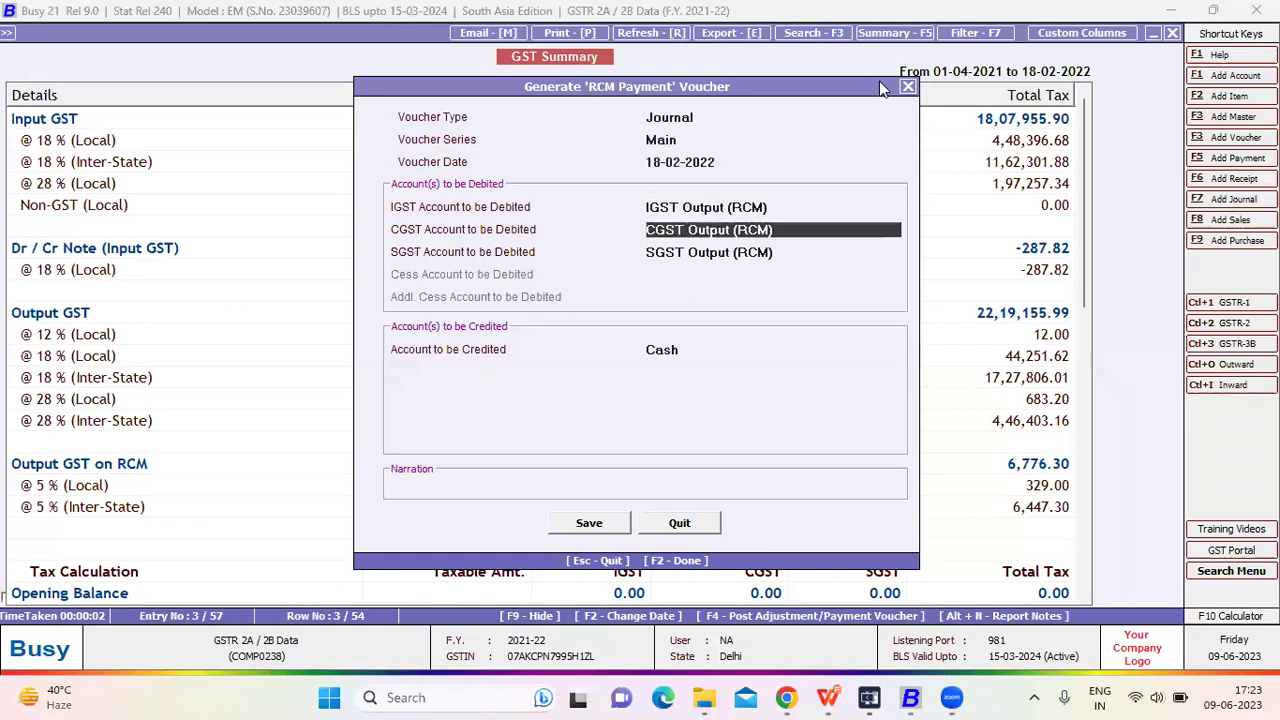
pyautogui.press('Return')
pyautogui.press('Return')
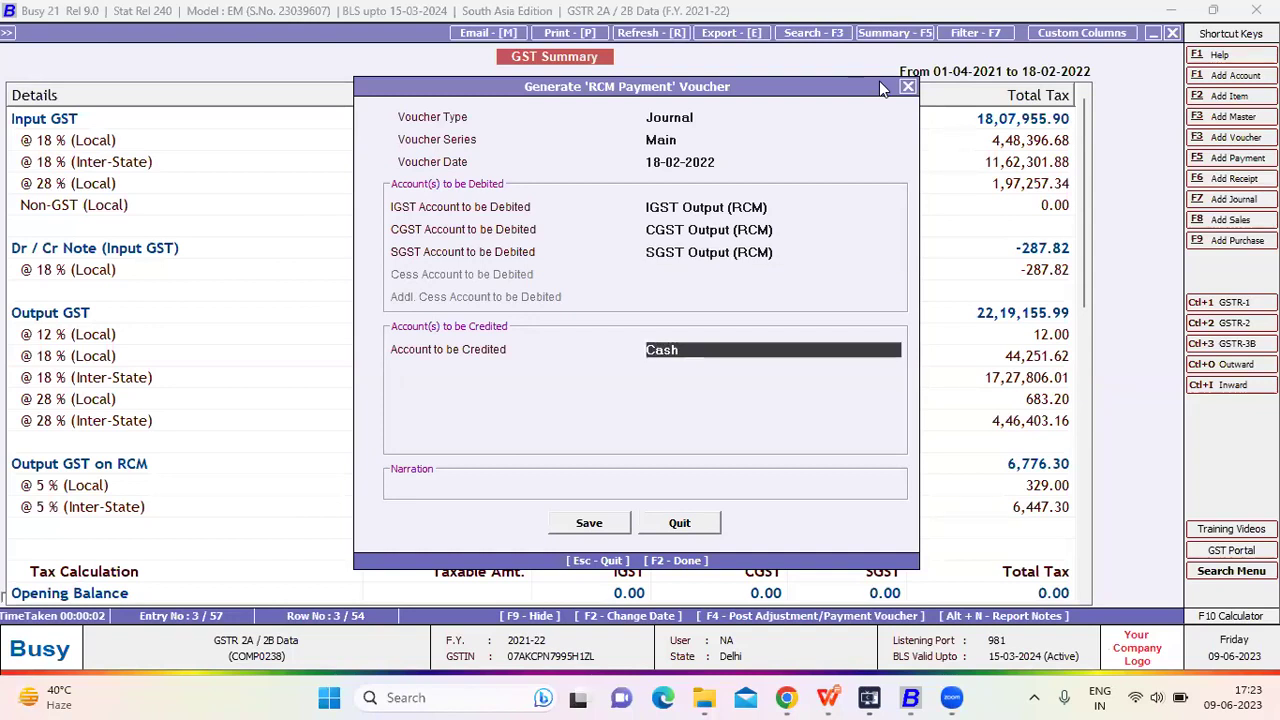
pyautogui.press('Return')
pyautogui.press('Return')
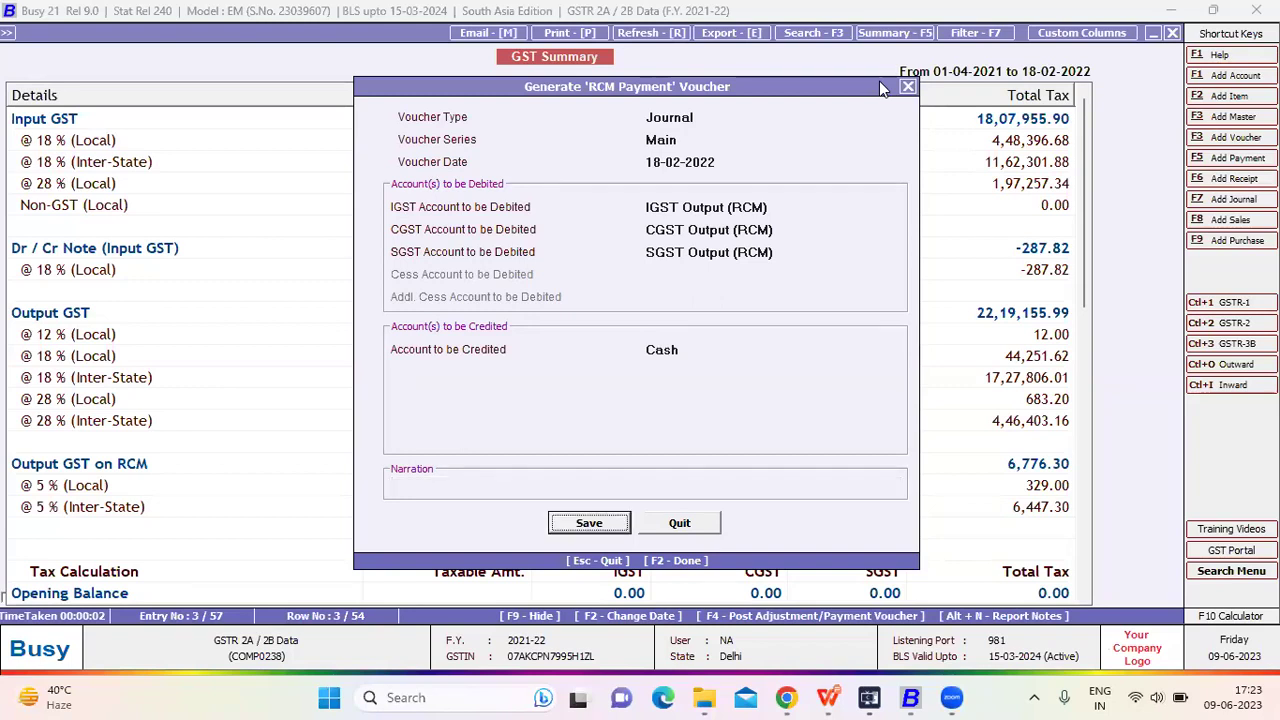
pyautogui.press('Return')
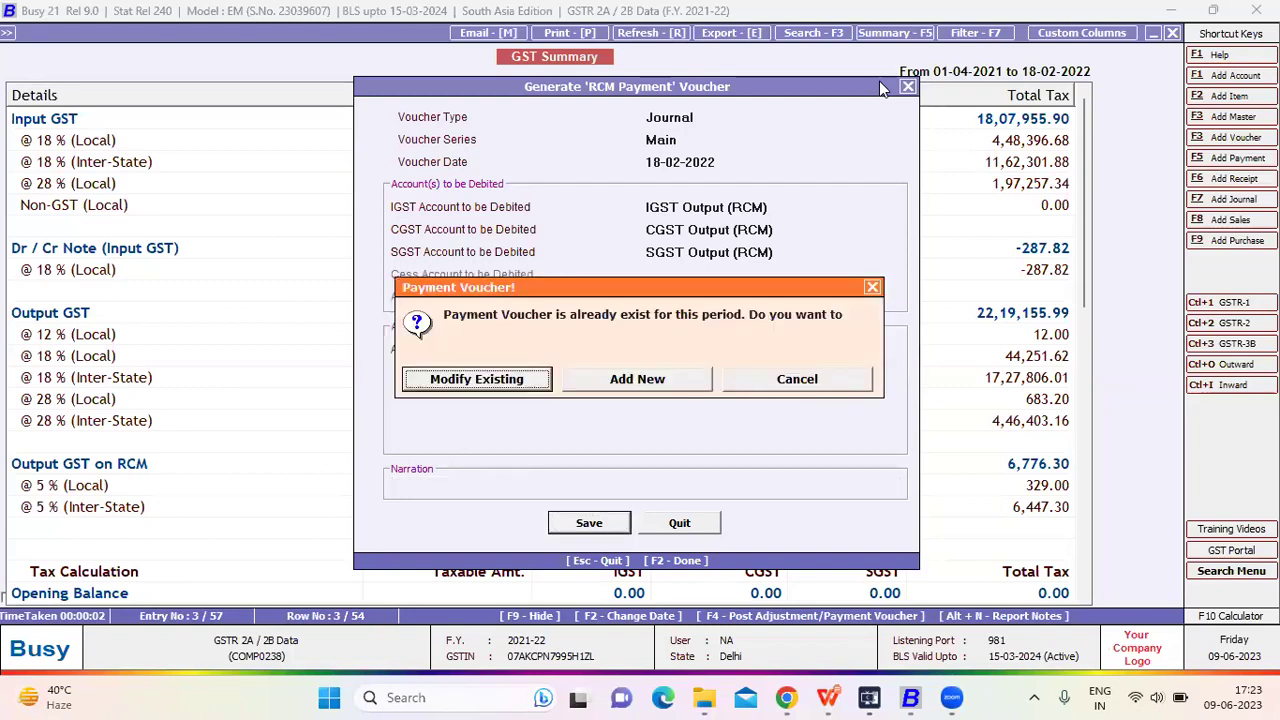
pyautogui.press('Return')
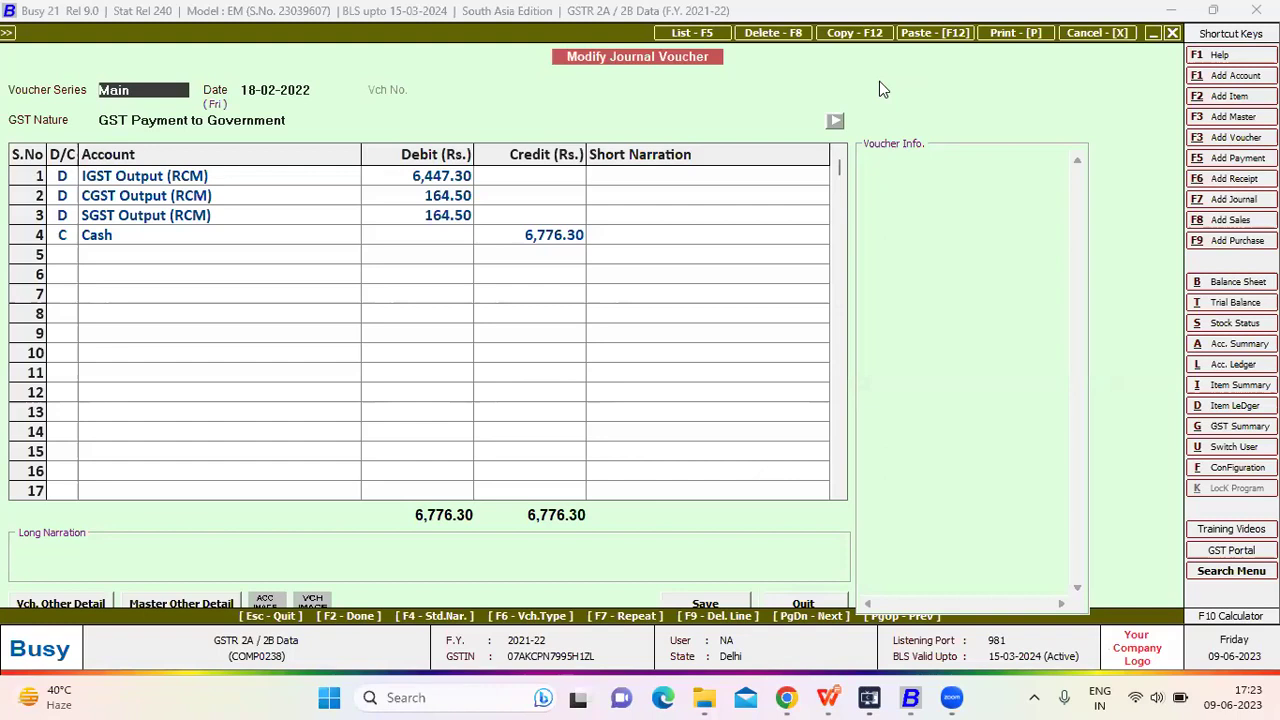
# - Examine the journal voucher's header and its IGST, CGST and SGST Output (RCM) and Cash lines down to the long narration
pyautogui.press('Return')
pyautogui.press('Return')
pyautogui.press('Return')
pyautogui.press('Return')
pyautogui.press('Return')
pyautogui.press('Return')
pyautogui.press('Return')
pyautogui.press('Return')
pyautogui.press('Return')
pyautogui.press('Return')
pyautogui.press('Return')
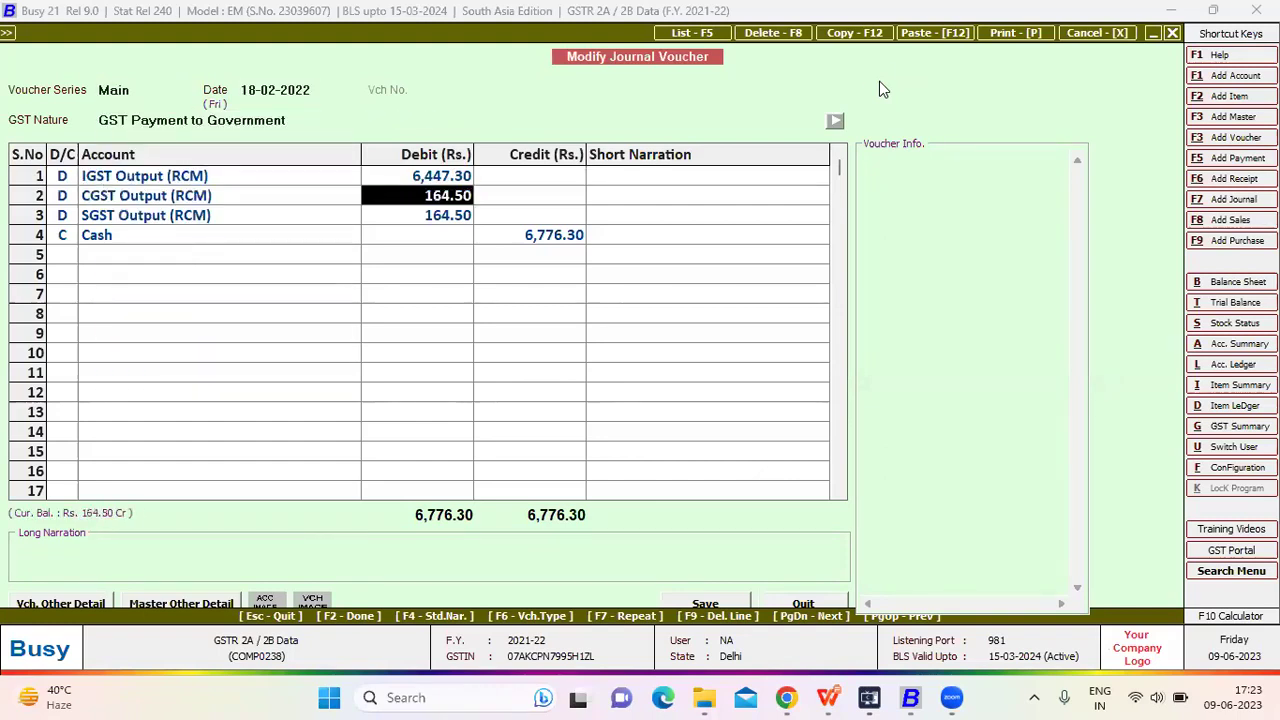
pyautogui.press('Return')
pyautogui.press('Return')
pyautogui.press('Return')
pyautogui.press('Return')
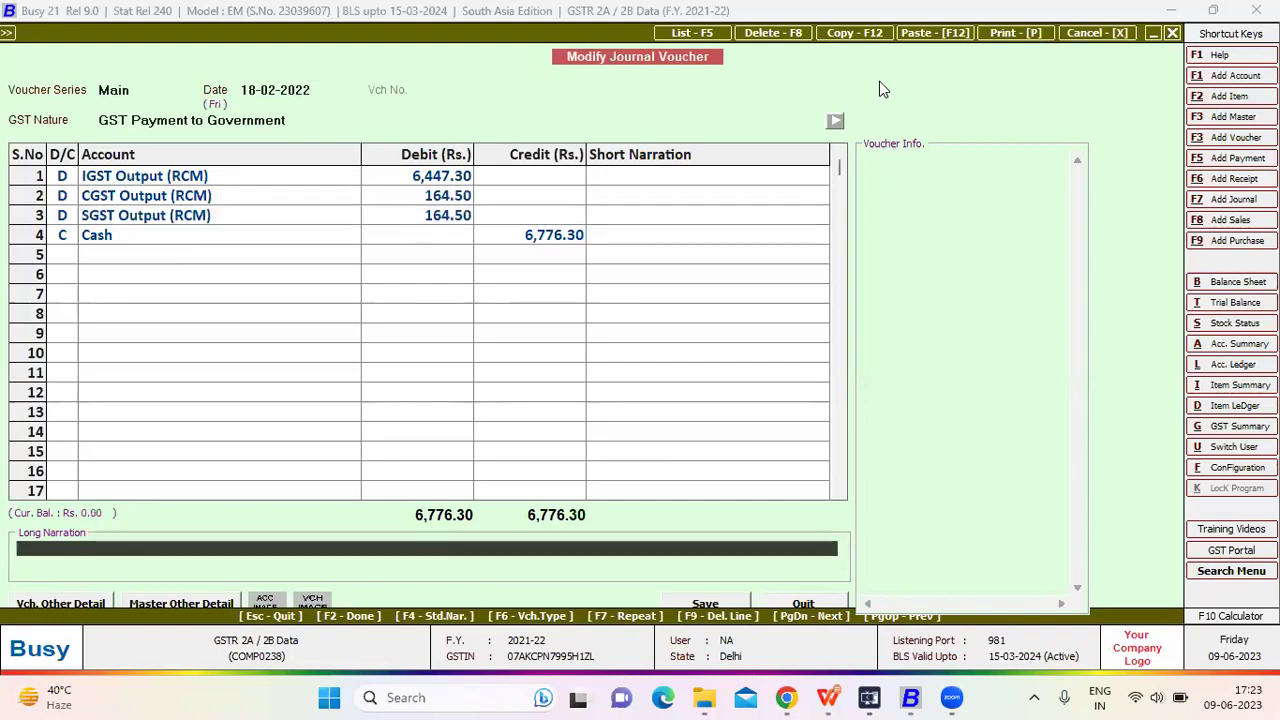
# - Save the GST payment details with challan and cheque dates of 30-12-2021, accepting the amount differences, and quit the journal voucher without saving
pyautogui.press('Return')
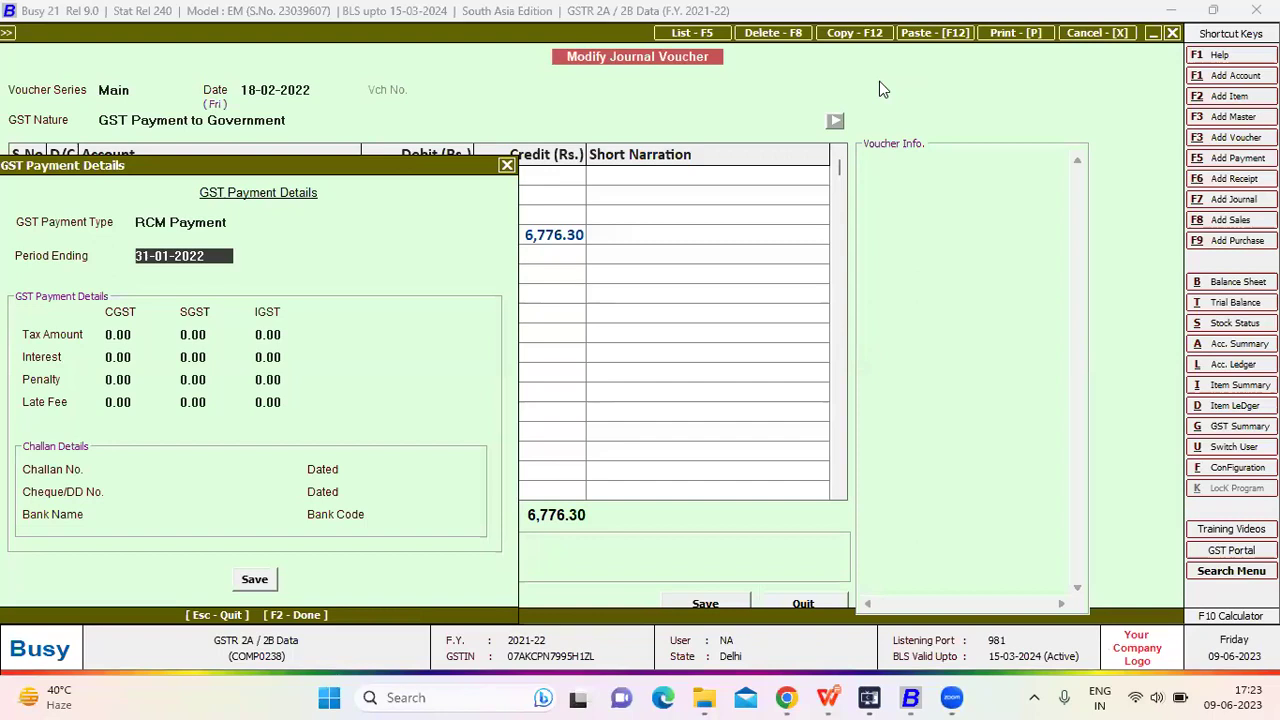
pyautogui.press('Return')
pyautogui.press('Return')
pyautogui.press('Return')
pyautogui.press('Return')
pyautogui.press('Return')
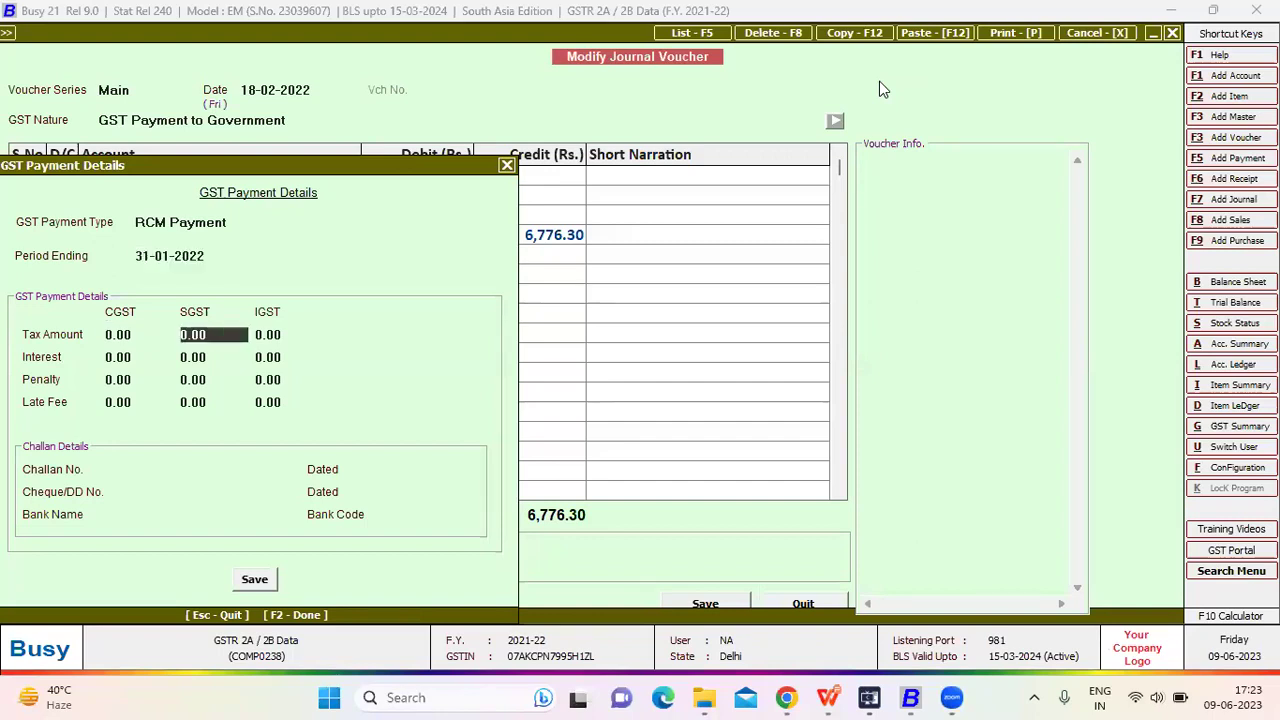
pyautogui.press('Return')
pyautogui.press('Return')
pyautogui.press('Return')
pyautogui.press('Return')
pyautogui.press('Return')
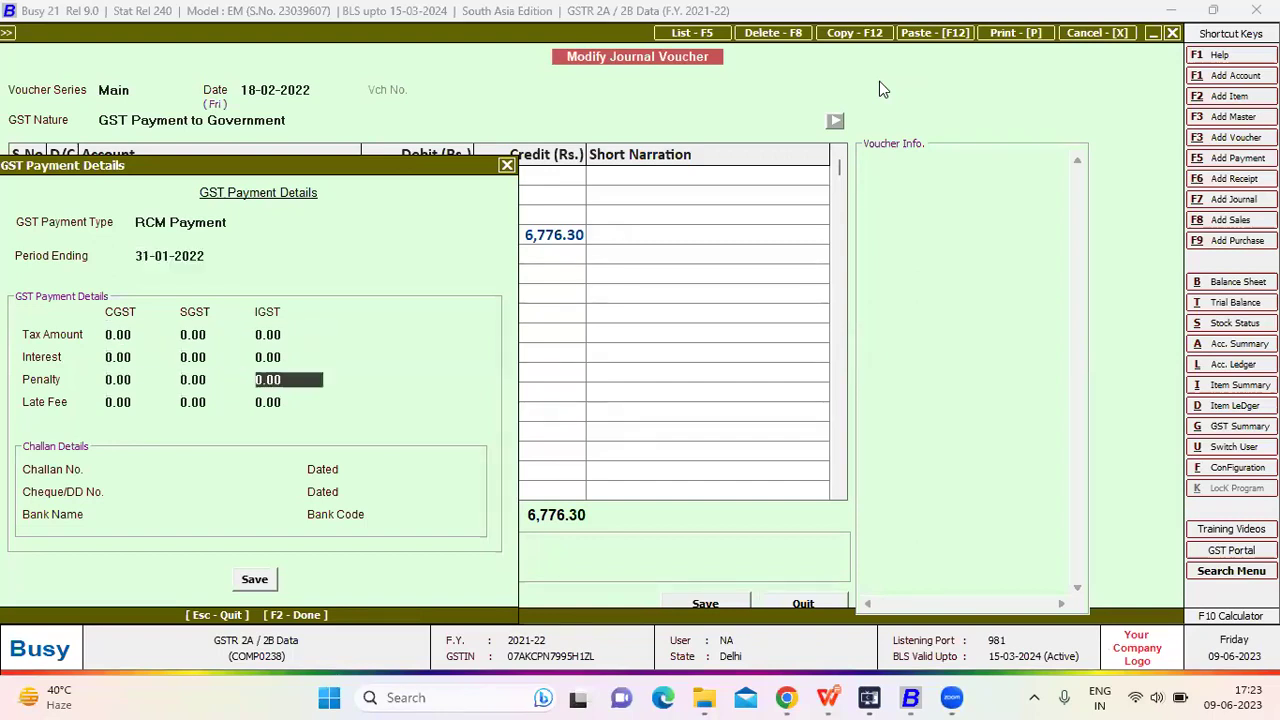
pyautogui.press('Return')
pyautogui.press('Return')
pyautogui.press('Return')
pyautogui.press('Return')
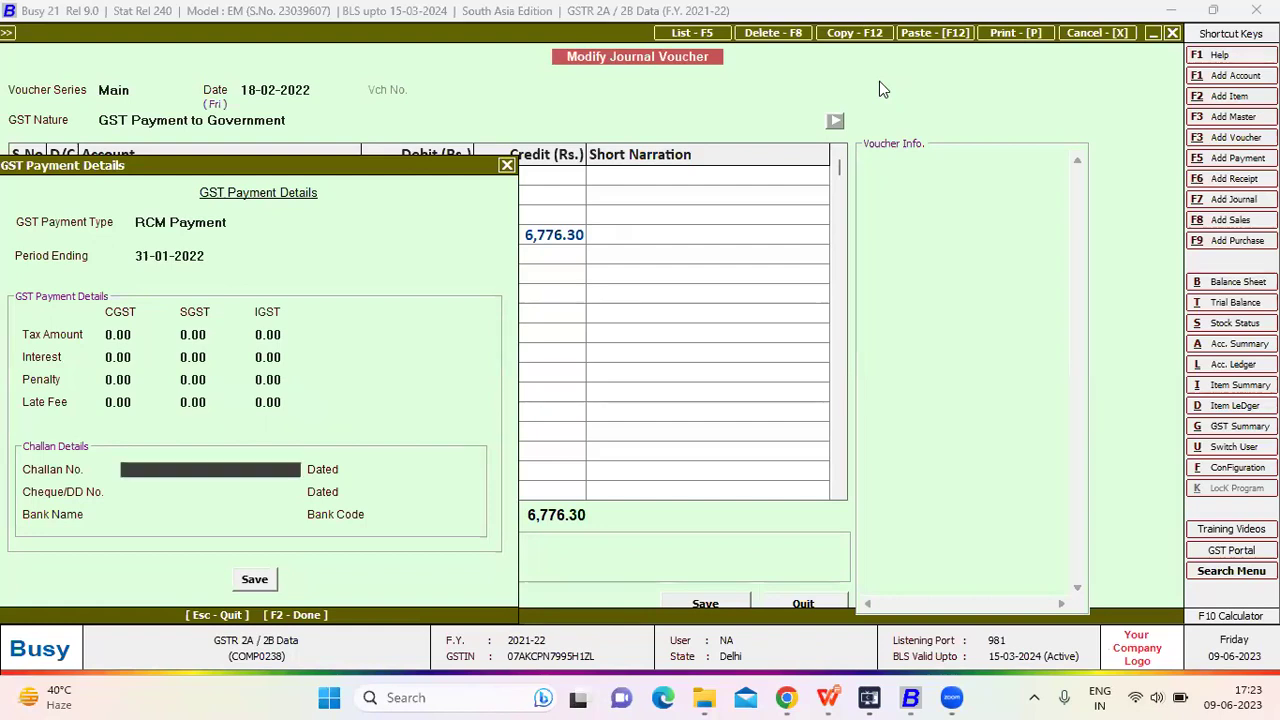
pyautogui.press('Return')
pyautogui.press('Return')
pyautogui.press('Return')
pyautogui.press('Return')
pyautogui.press('Return')
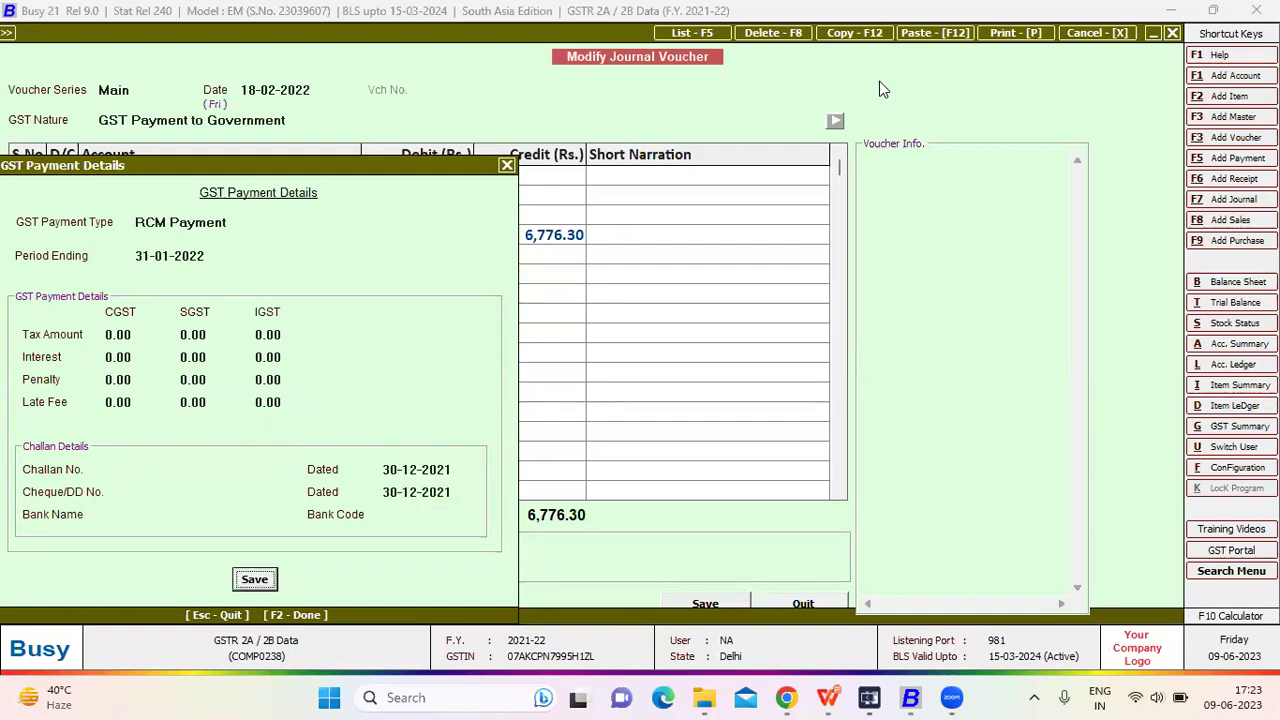
pyautogui.press('Left')
pyautogui.press('Return')
pyautogui.press('Left')
pyautogui.press('Return')
pyautogui.press('Left')
pyautogui.press('Return')
pyautogui.press('Left')
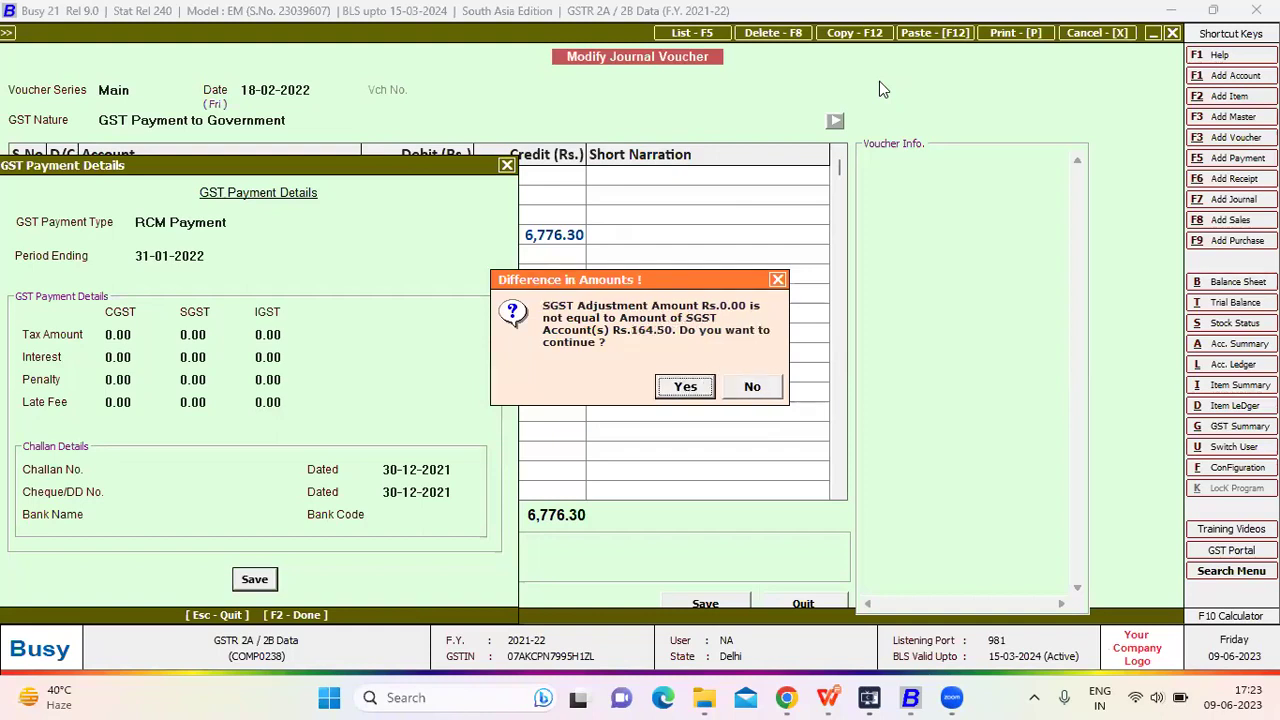
pyautogui.press('Return')
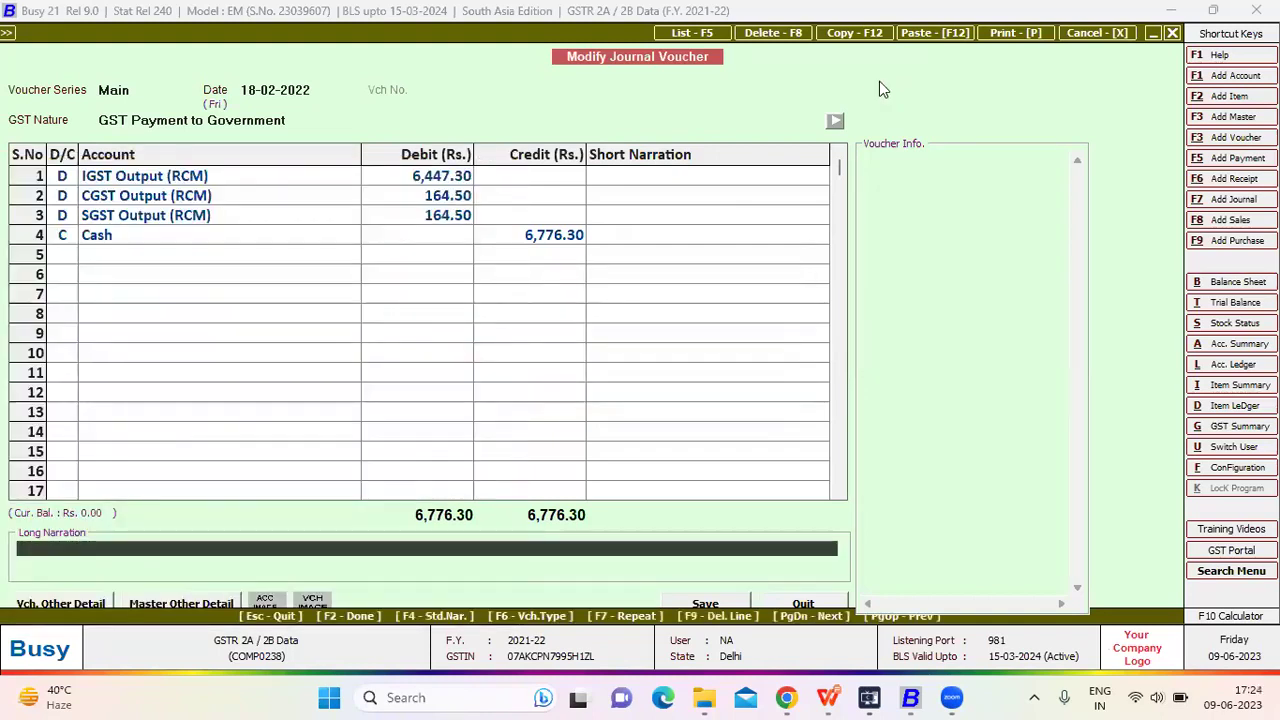
pyautogui.press('Escape')
pyautogui.press('Return')
pyautogui.press('Escape')
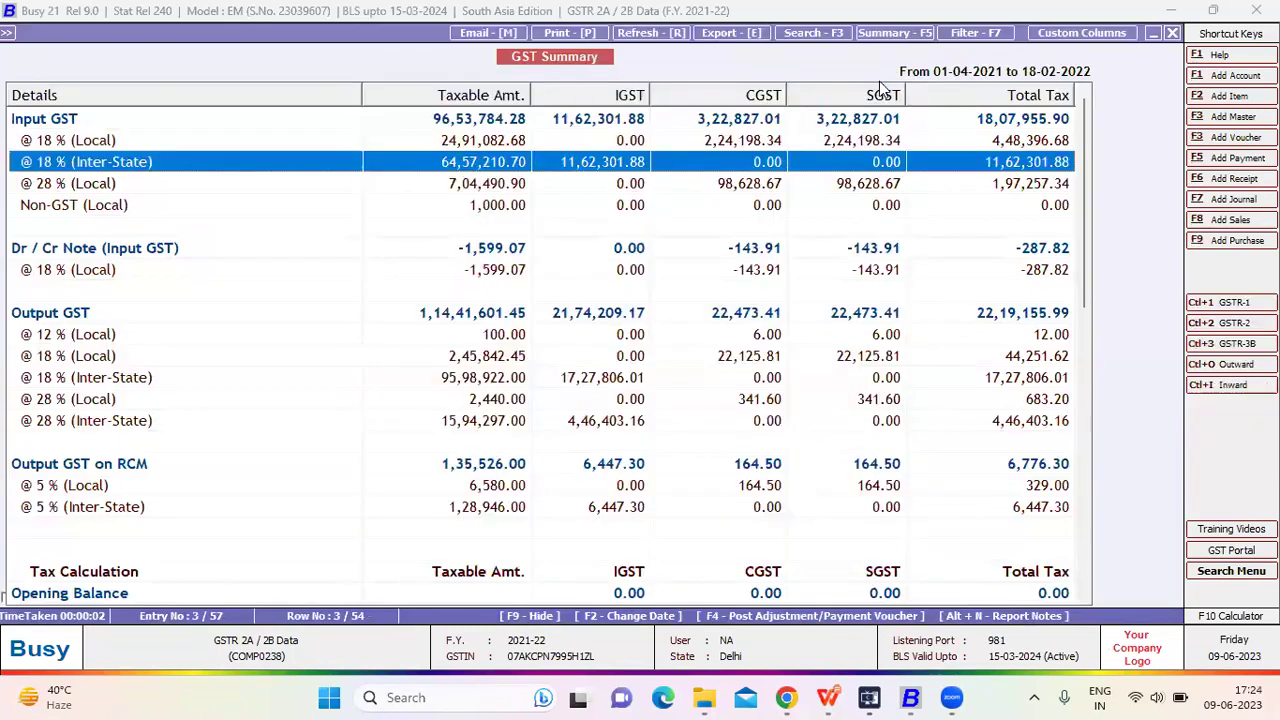
# - Try to post an RCM to Regular Tax Adjustment voucher in journal series Main dated 18-02-2022
pyautogui.press('F4')
pyautogui.press('Right')
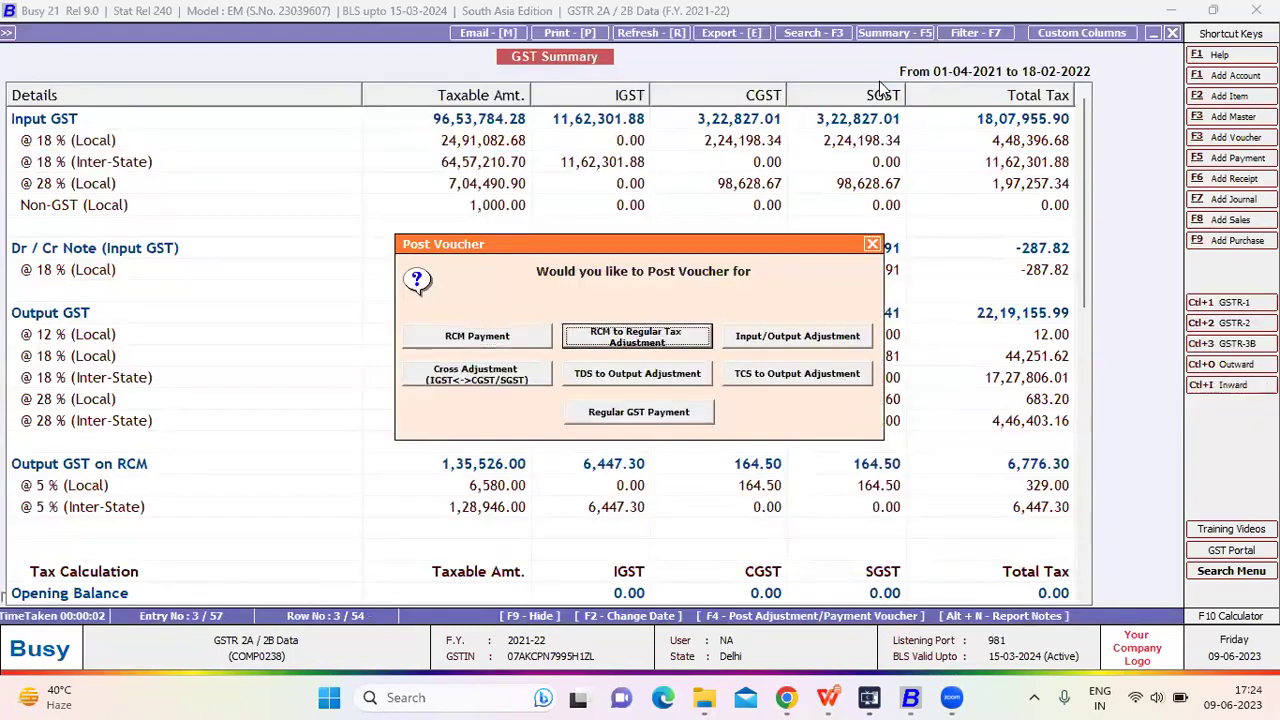
pyautogui.press('Return')
pyautogui.press('Return')
pyautogui.press('Return')
pyautogui.press('Return')
pyautogui.press('Return')
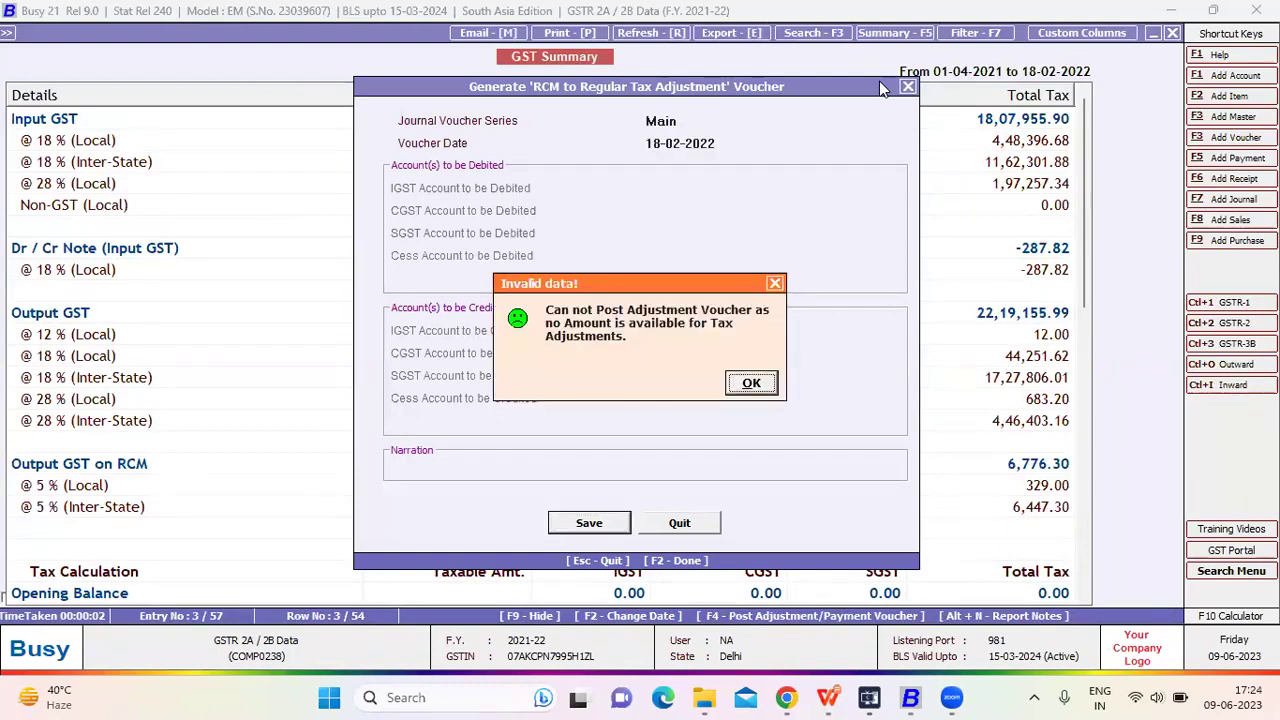
# - Dismiss the RCM to Regular Tax Adjustment voucher and start posting an Input/Output Adjustment voucher from the GST Summary
pyautogui.press('Return')
pyautogui.press('Escape')
pyautogui.press('F4')
pyautogui.press('Right')
pyautogui.press('Right')
pyautogui.press('Return')
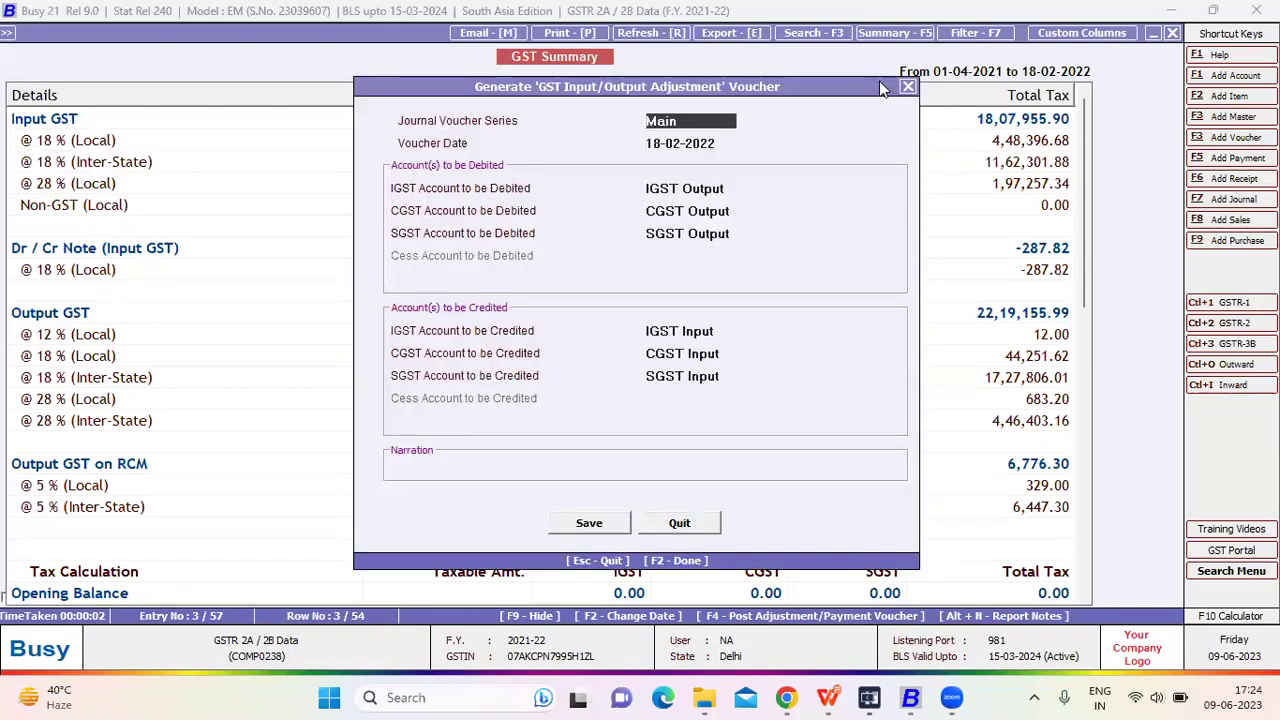
# - Generate the voucher in series Main dated 18-02-2022, debiting IGST, CGST and SGST Output, crediting the matching Input accounts, and choose to modify the existing one
pyautogui.press('Return')
pyautogui.press('Return')
pyautogui.press('Return')
pyautogui.press('Return')
pyautogui.press('Return')
pyautogui.press('Return')
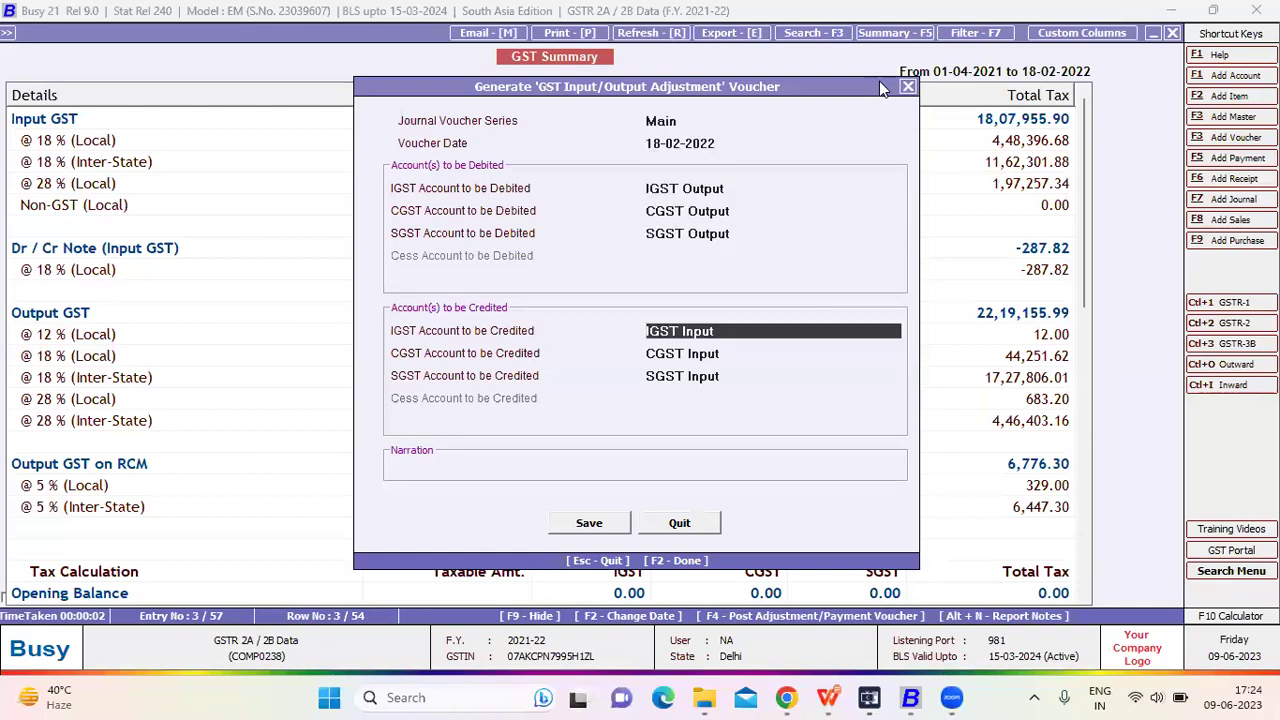
pyautogui.press('Return')
pyautogui.press('Return')
pyautogui.press('Return')
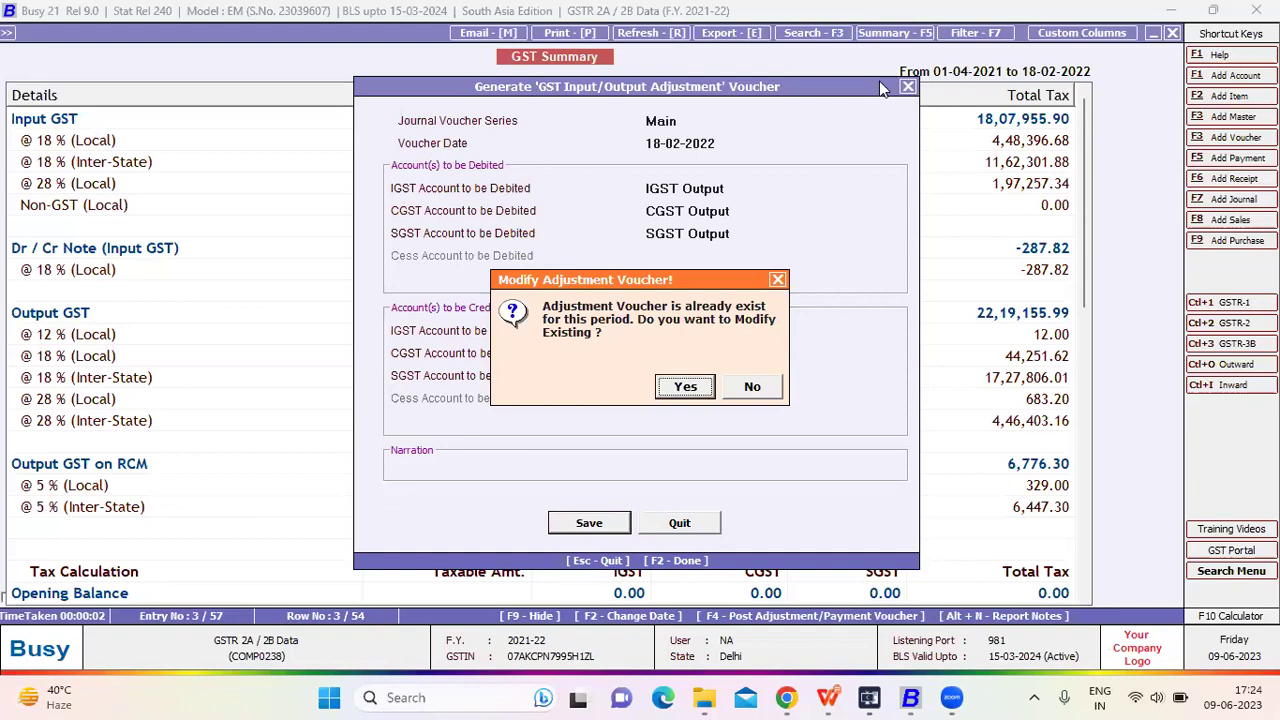
pyautogui.press('Return')
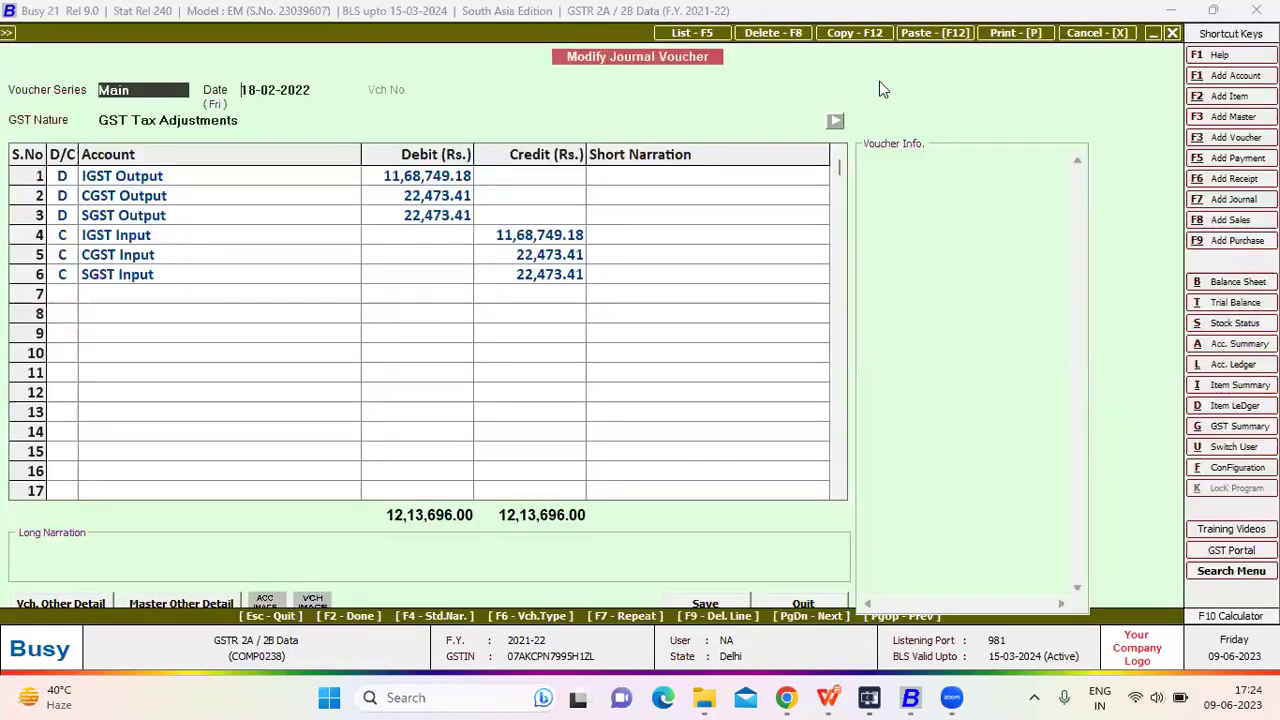
# - Examine the GST Tax Adjustments journal voucher's header, its IGST, CGST and SGST Output and Input lines, and the GST adjustment details
pyautogui.press('Return')
pyautogui.press('Return')
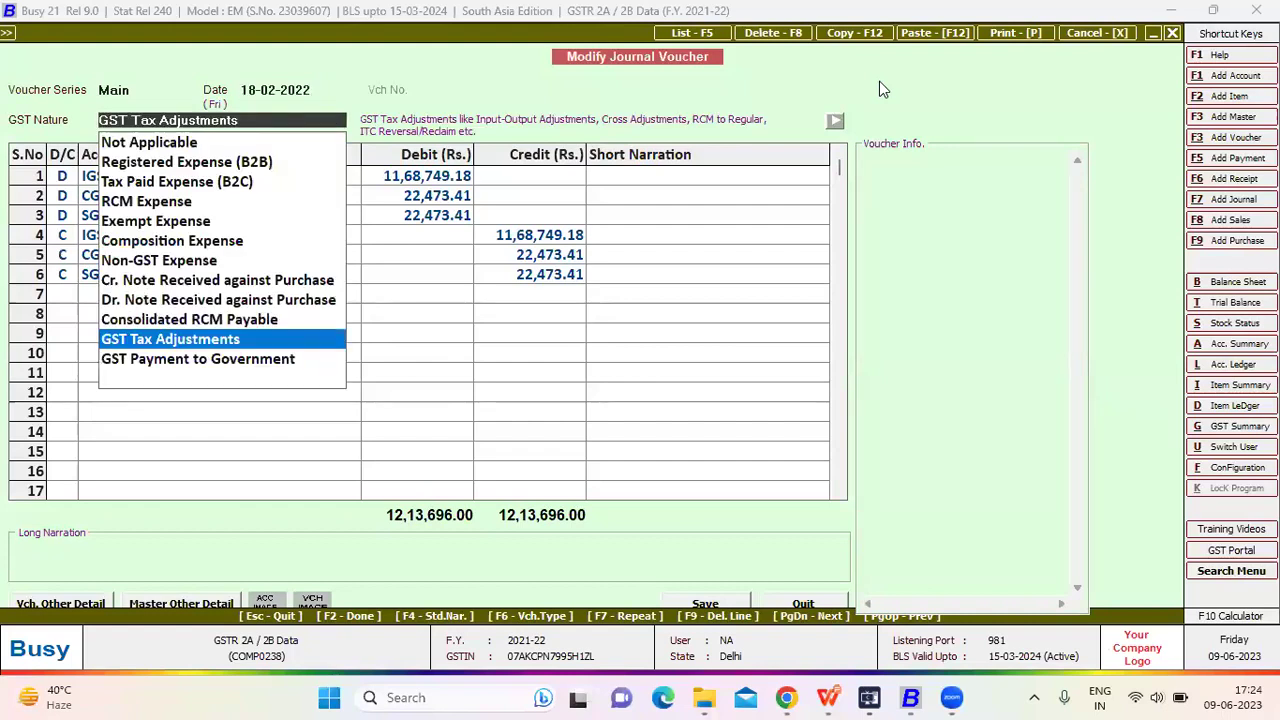
pyautogui.press('Return')
pyautogui.press('Return')
pyautogui.press('Return')
pyautogui.press('Return')
pyautogui.press('Return')
pyautogui.press('Return')
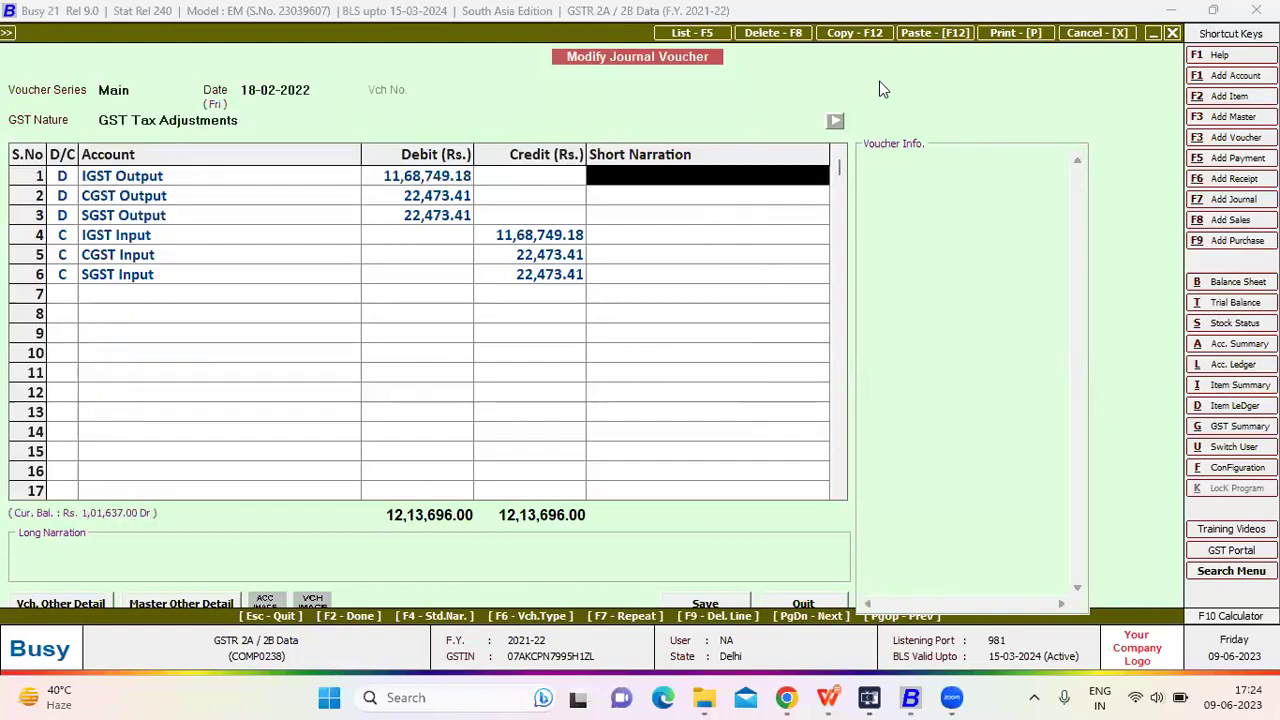
pyautogui.press('Return')
pyautogui.press('Return')
pyautogui.press('Return')
pyautogui.press('Return')
pyautogui.press('Return')
pyautogui.press('Return')
pyautogui.press('Return')
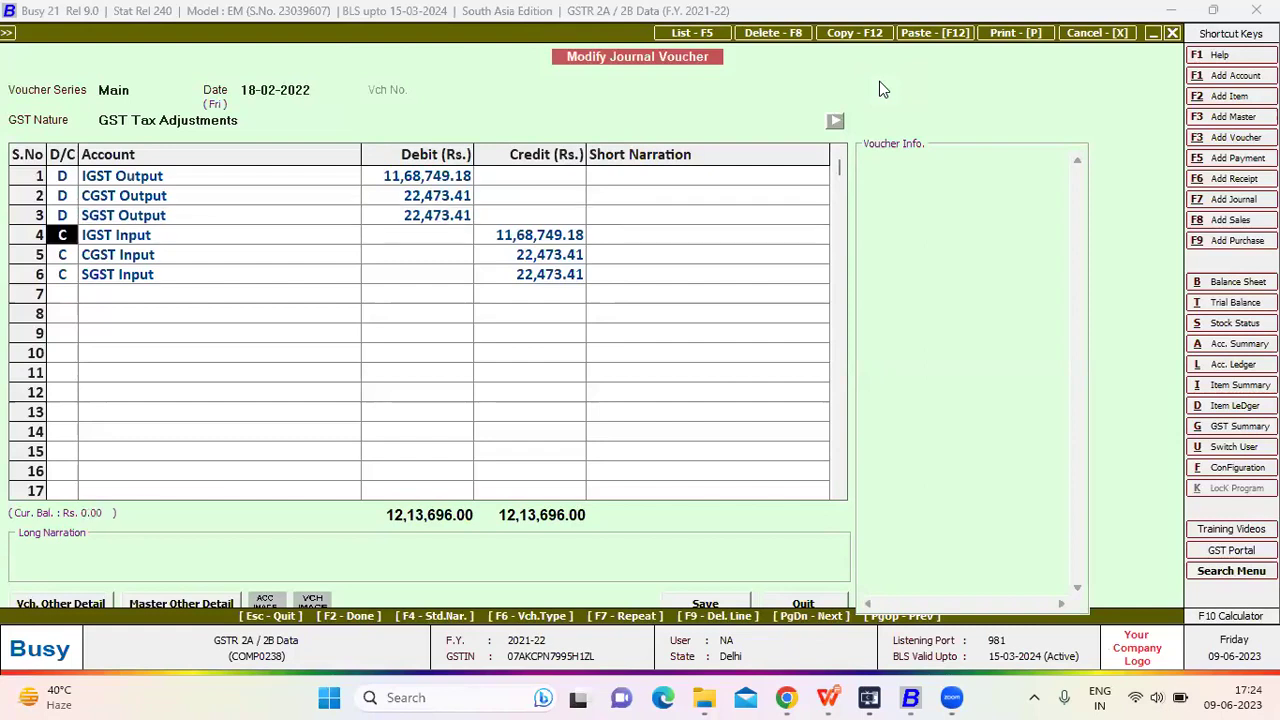
pyautogui.press('Return')
pyautogui.press('Return')
pyautogui.press('Return')
pyautogui.press('Return')
pyautogui.press('Return')
pyautogui.press('Return')
pyautogui.press('Return')
pyautogui.press('Return')
pyautogui.press('Return')
pyautogui.press('Return')
pyautogui.press('Return')
pyautogui.press('Return')
pyautogui.press('Return')
pyautogui.press('Return')
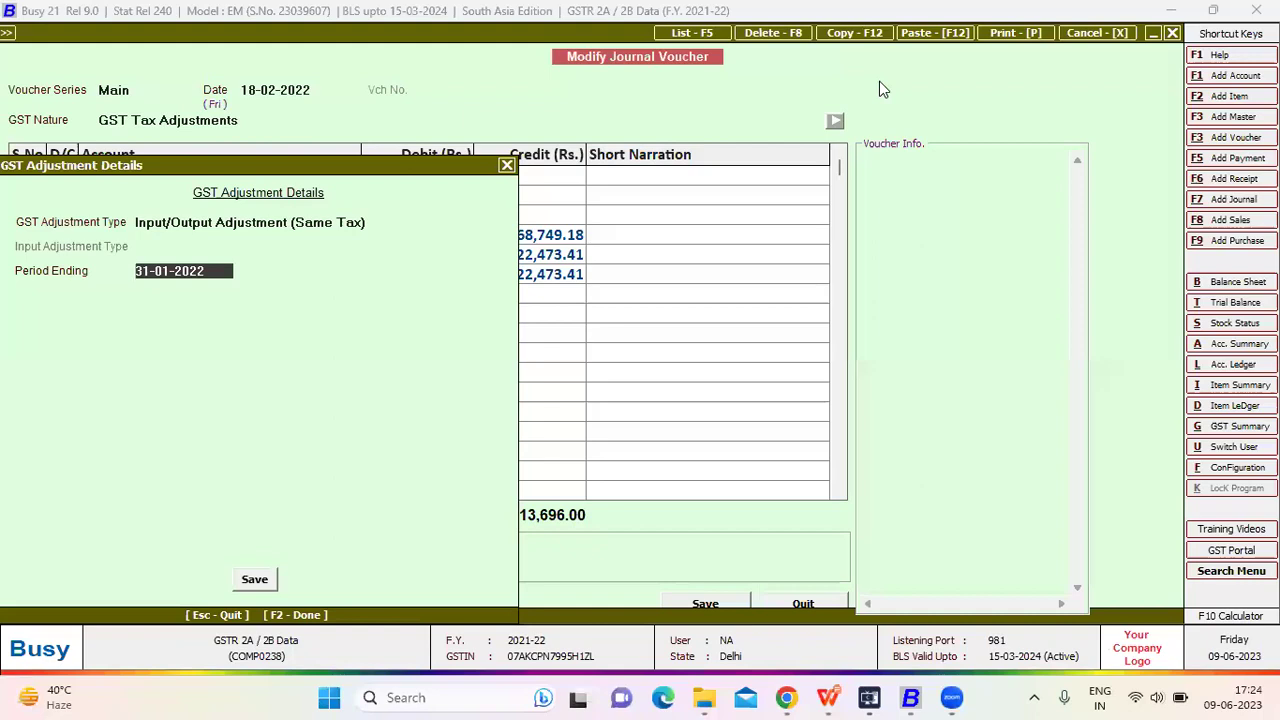
# - Save the Input/Output Adjustment (Same Tax) details with period ending 31-01-2022, and save the journal voucher
pyautogui.press('Return')
pyautogui.press('Return')
pyautogui.press('Left')
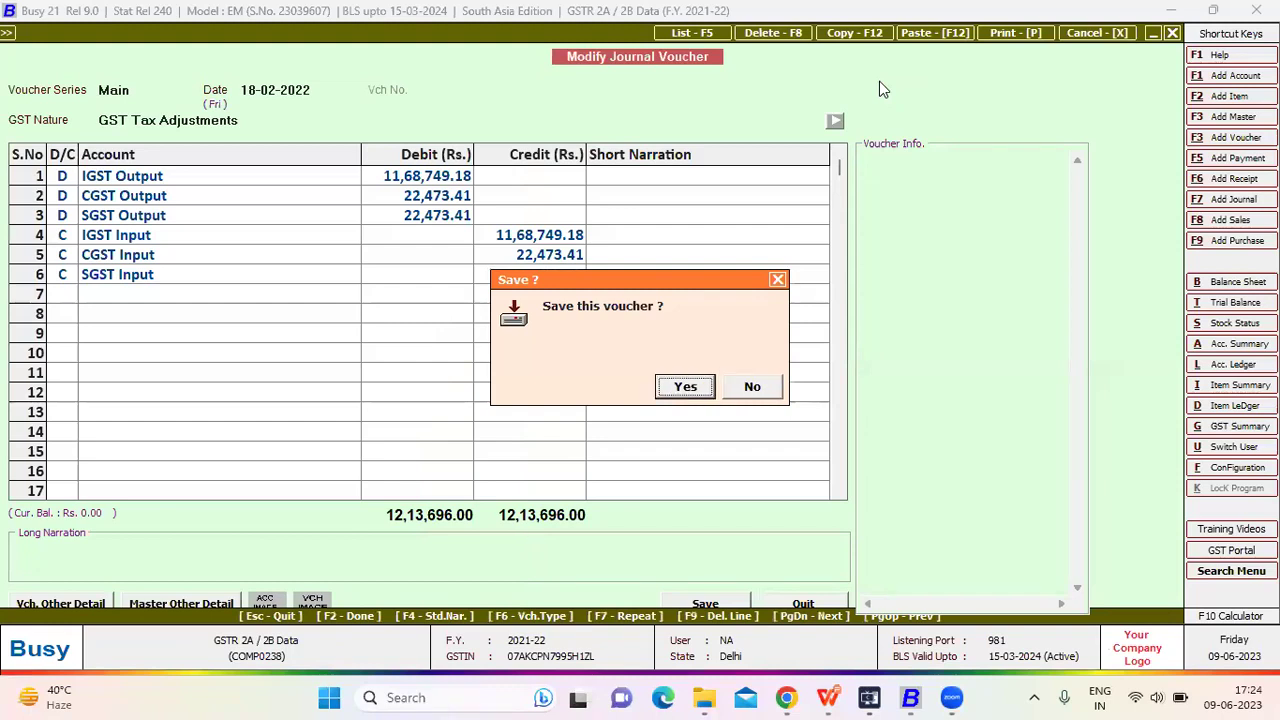
pyautogui.press('Return')
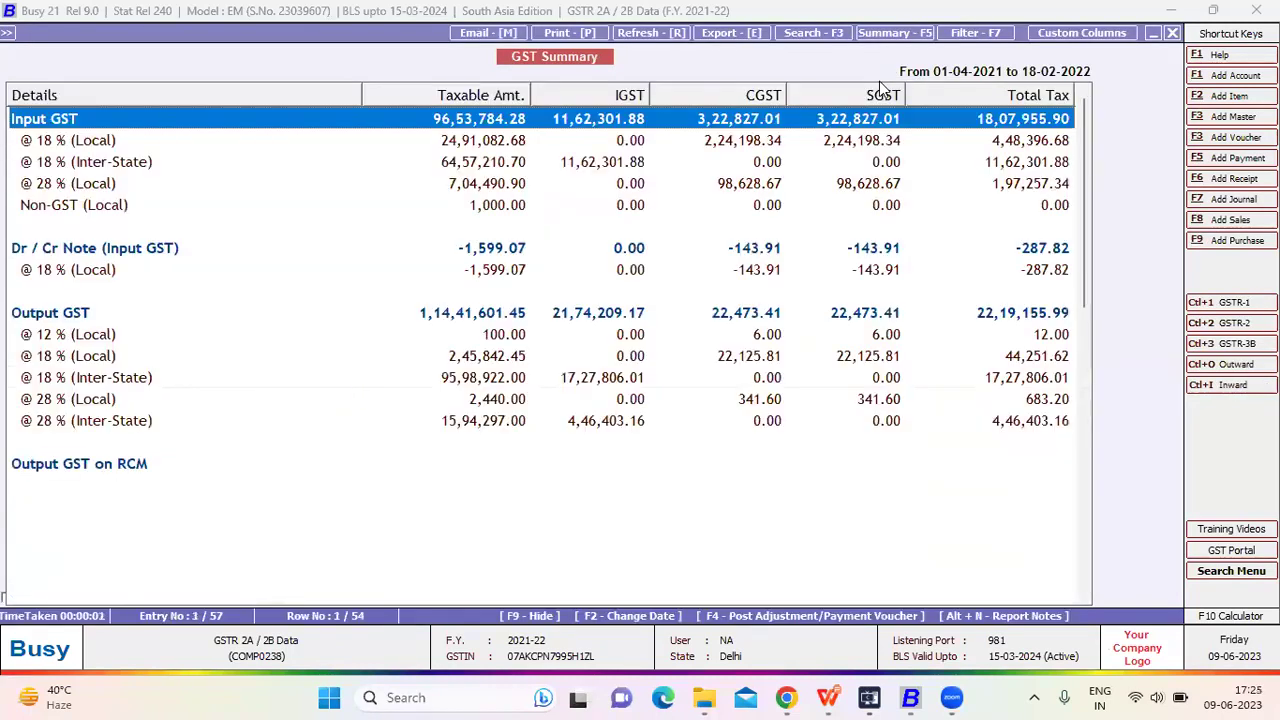
# - Generate the GST Cross Adjustment voucher in series Main dated 18-02-2022, debiting IGST Output and crediting CGST and SGST Input, and choose to modify the existing one
pyautogui.press('F4')
pyautogui.press('Tab')
pyautogui.press('Tab')
pyautogui.press('Tab')
pyautogui.press('Tab')
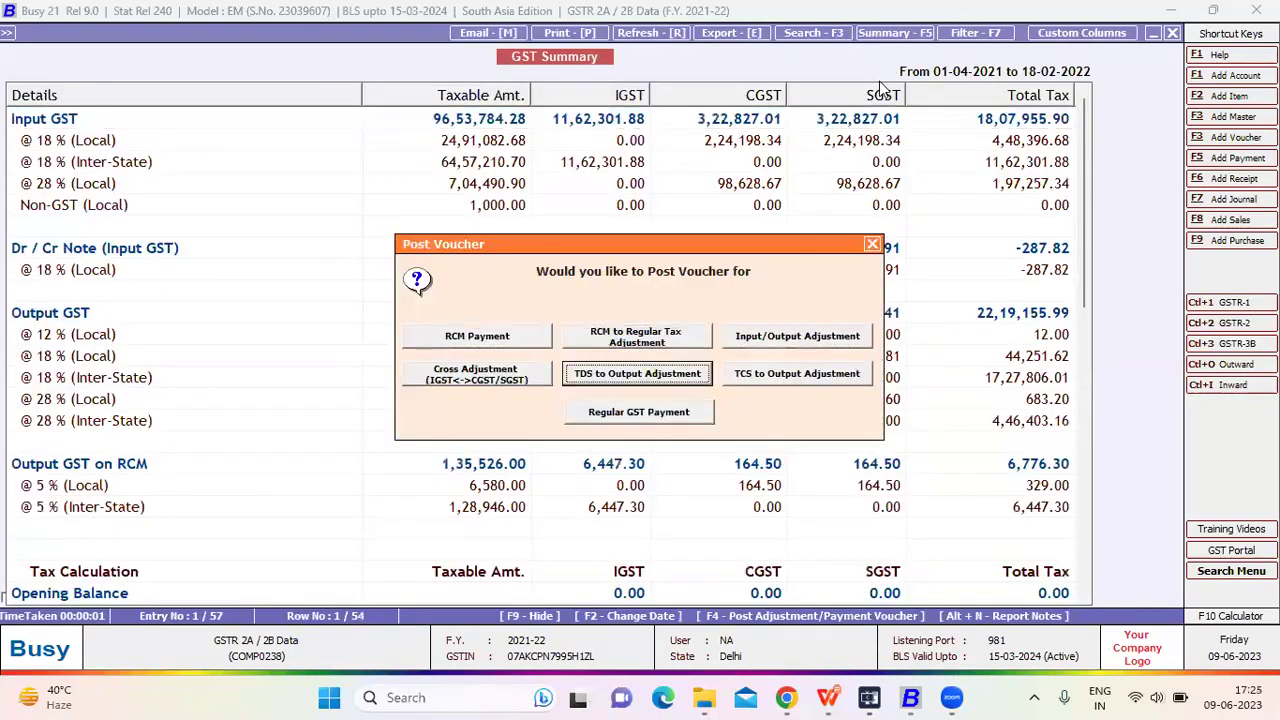
pyautogui.hotkey('shift', 'Tab')
pyautogui.press('Return')
pyautogui.press('Return')
pyautogui.press('Return')
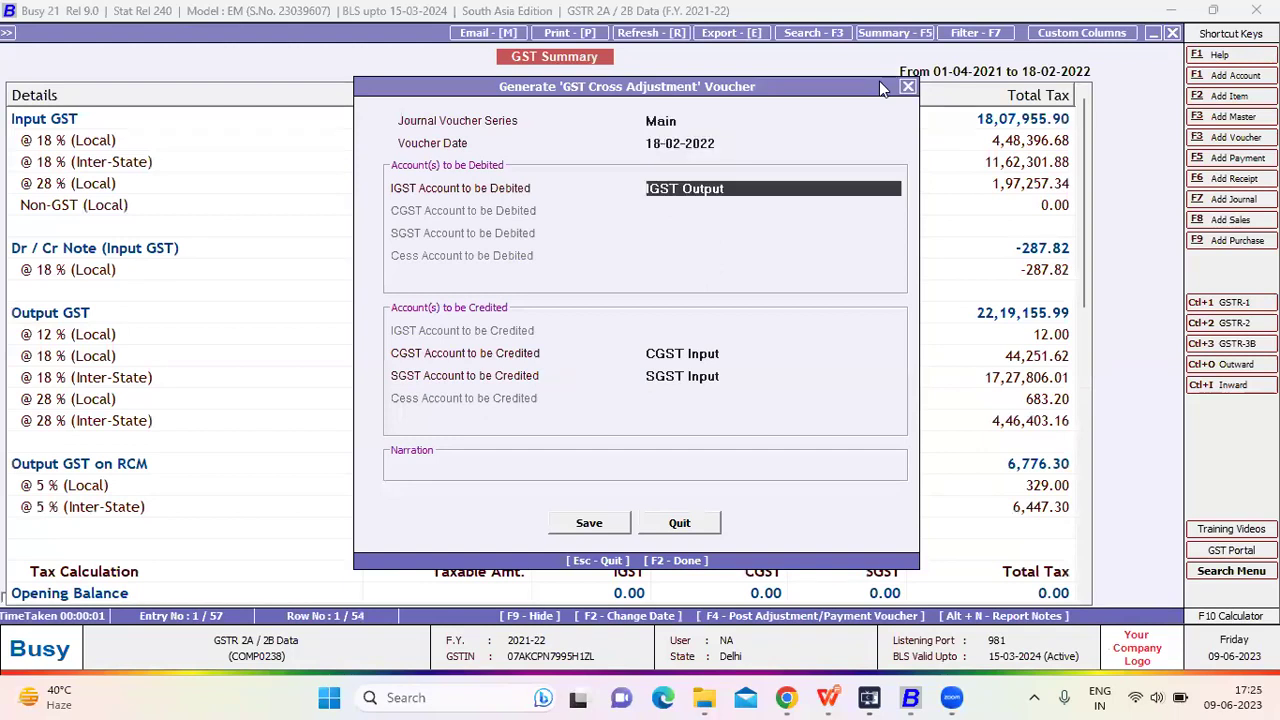
pyautogui.press('Return')
pyautogui.press('Return')
pyautogui.press('Return')
pyautogui.press('Return')
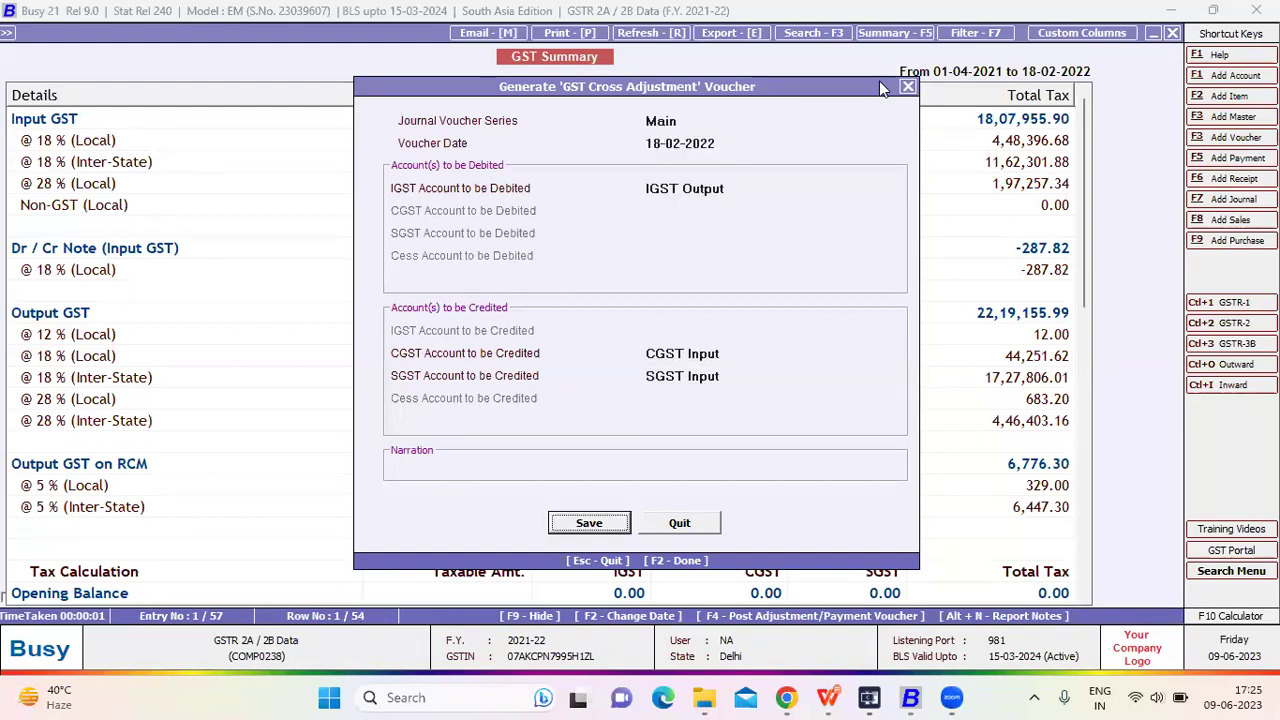
pyautogui.press('Return')
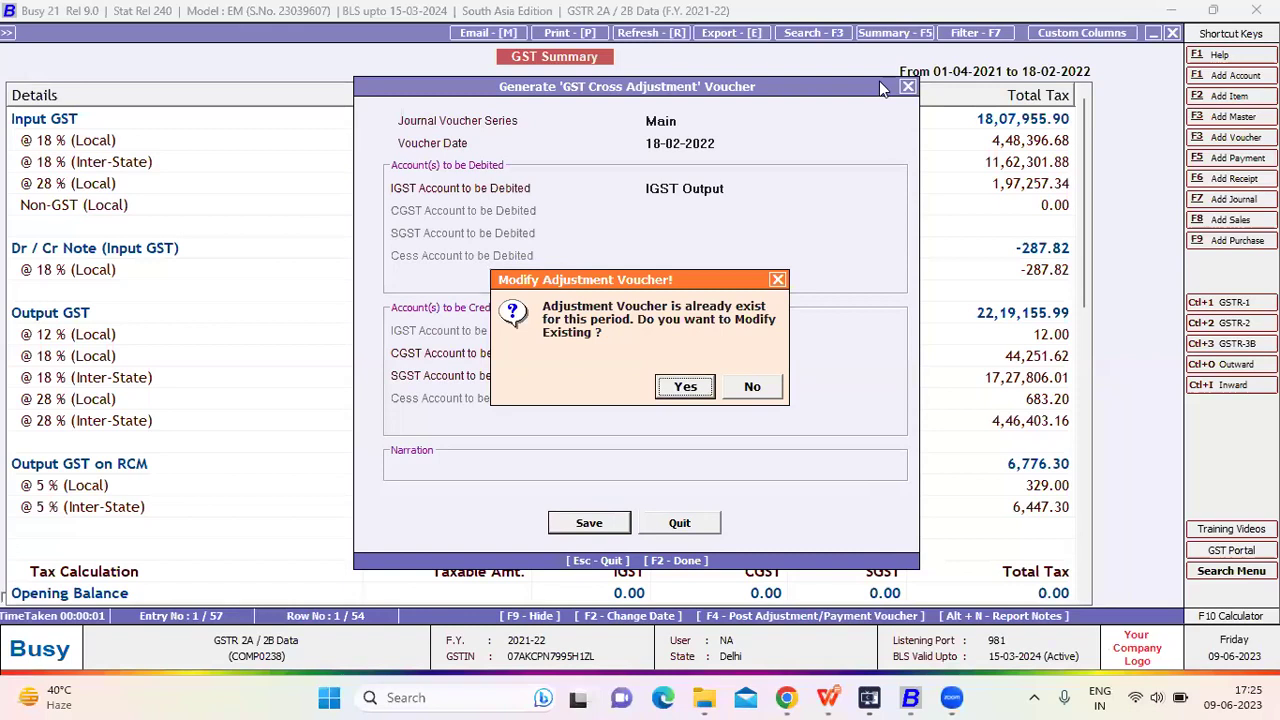
pyautogui.press('Return')
# - Examine the cross adjustment journal voucher's header, its IGST Output, CGST Input and SGST Input lines, and the adjustment details
pyautogui.press('Return')
pyautogui.press('Return')
pyautogui.press('Return')
pyautogui.press('Return')
pyautogui.press('Return')
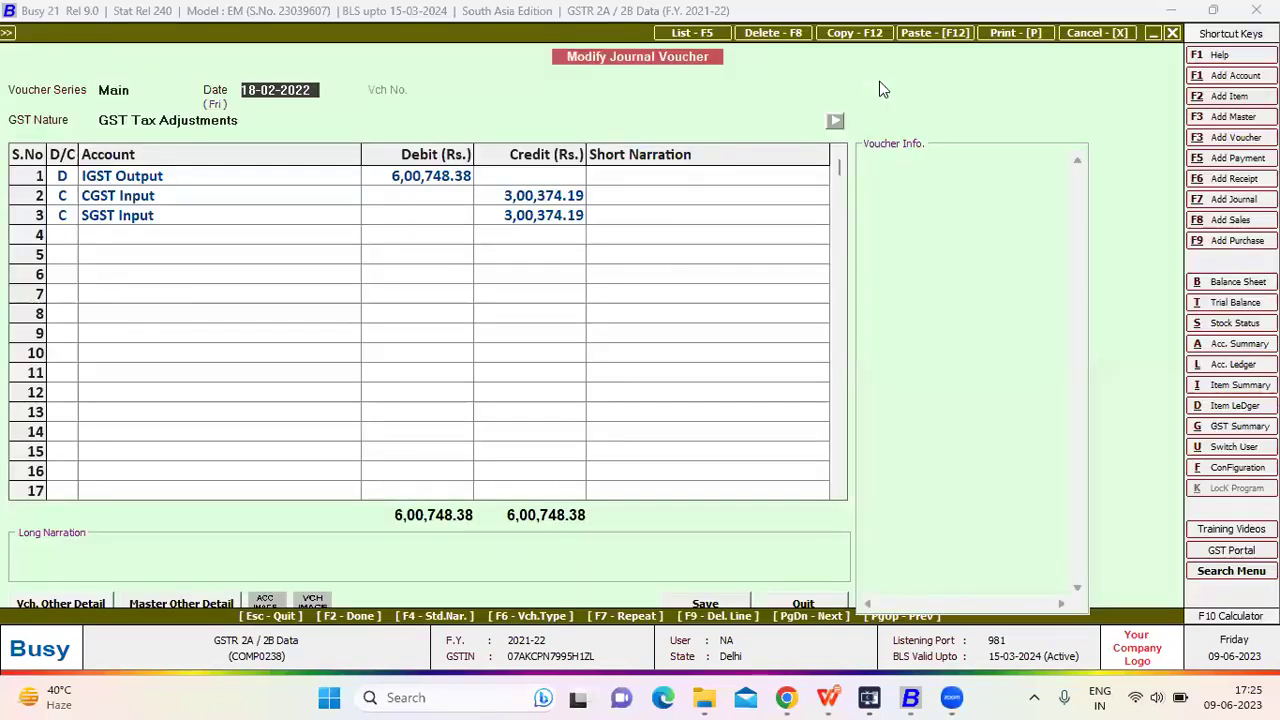
pyautogui.press('Return')
pyautogui.press('Return')
pyautogui.press('Return')
pyautogui.press('Return')
pyautogui.press('Return')
pyautogui.press('Return')
pyautogui.press('Return')
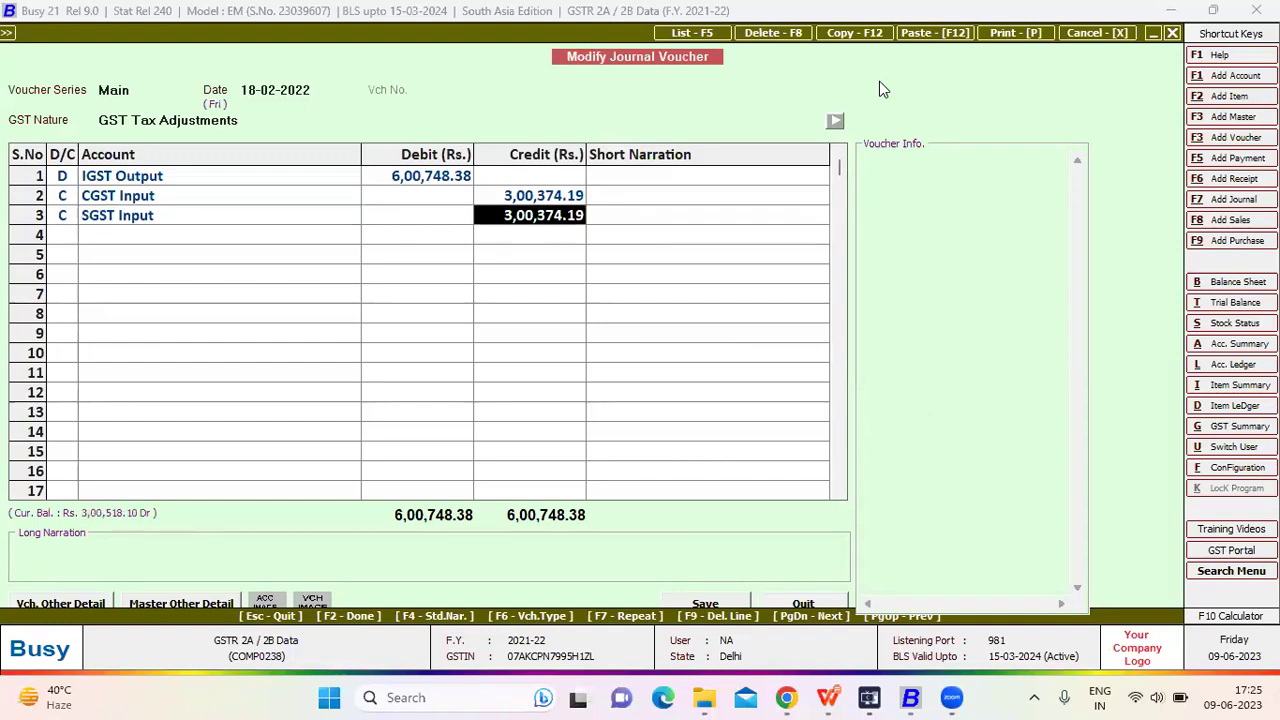
pyautogui.press('Return')
pyautogui.press('Return')
pyautogui.press('Return')
pyautogui.press('Return')
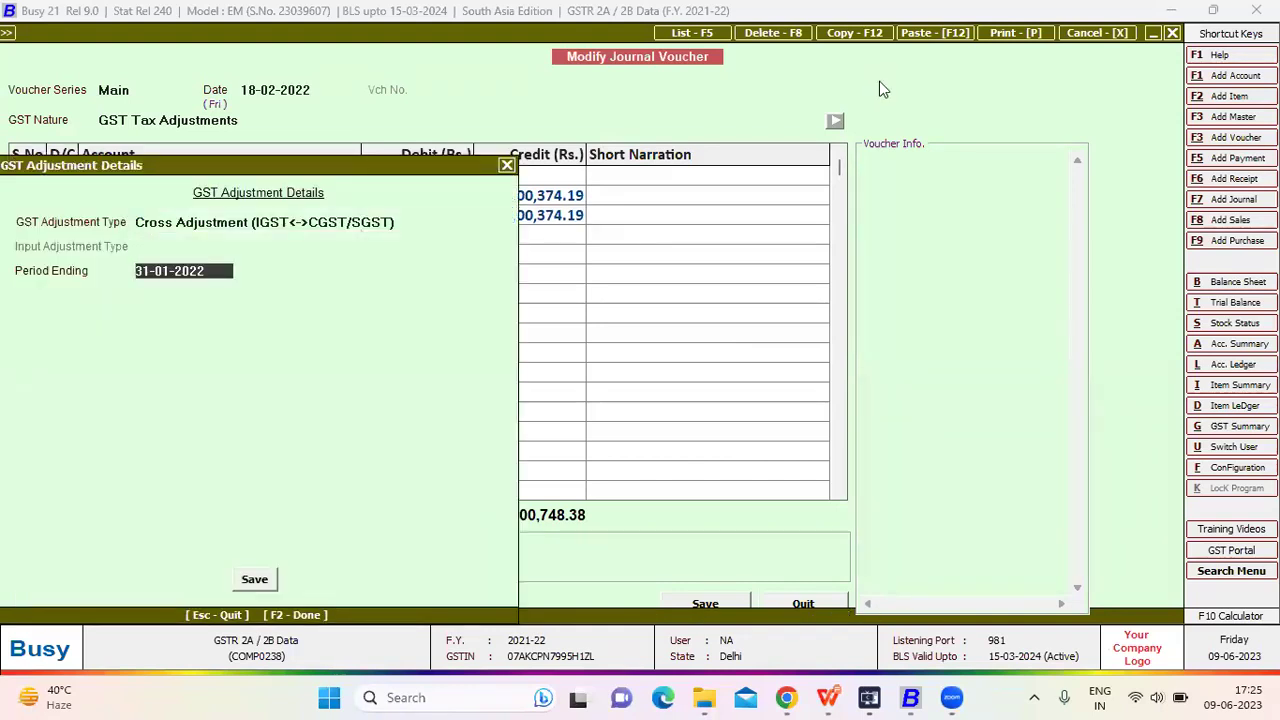
# - Save the Cross Adjustment (IGST<->CGST/SGST) details with period ending 31-01-2022, and save the journal voucher
pyautogui.press('Up')
pyautogui.press('Return')
pyautogui.press('Return')
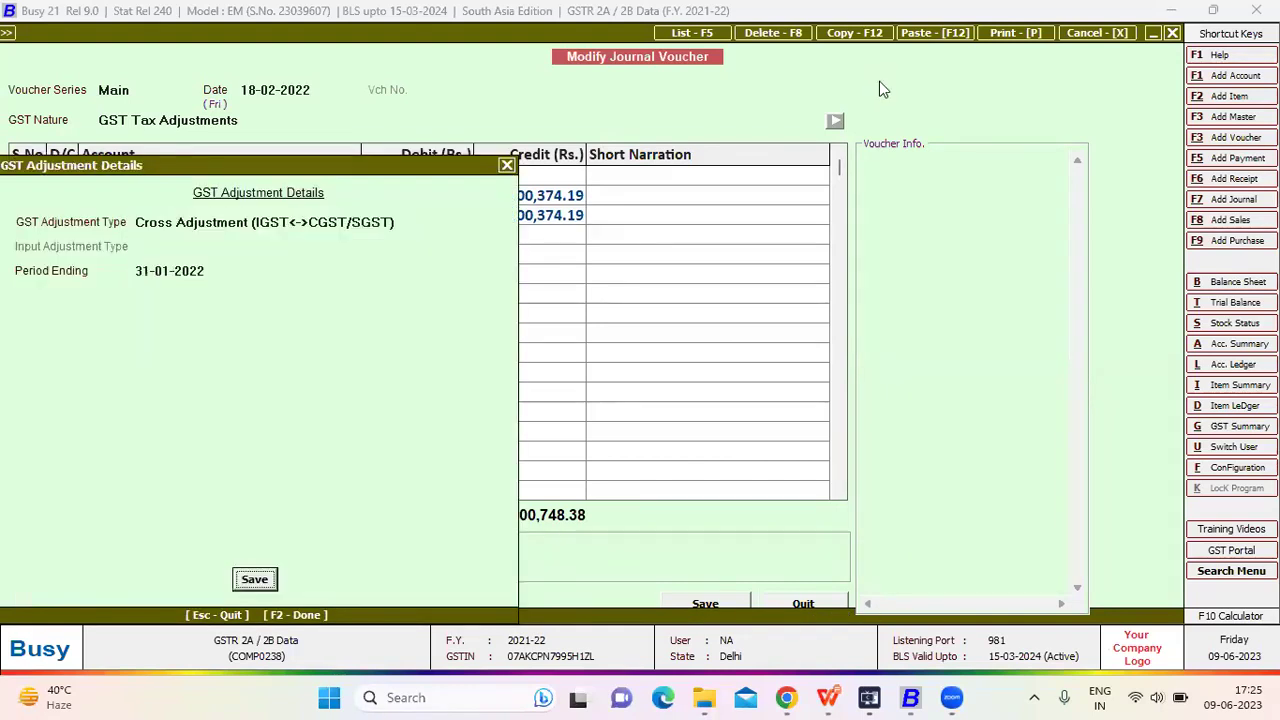
pyautogui.press('Return')
pyautogui.press('Left')
pyautogui.press('Return')
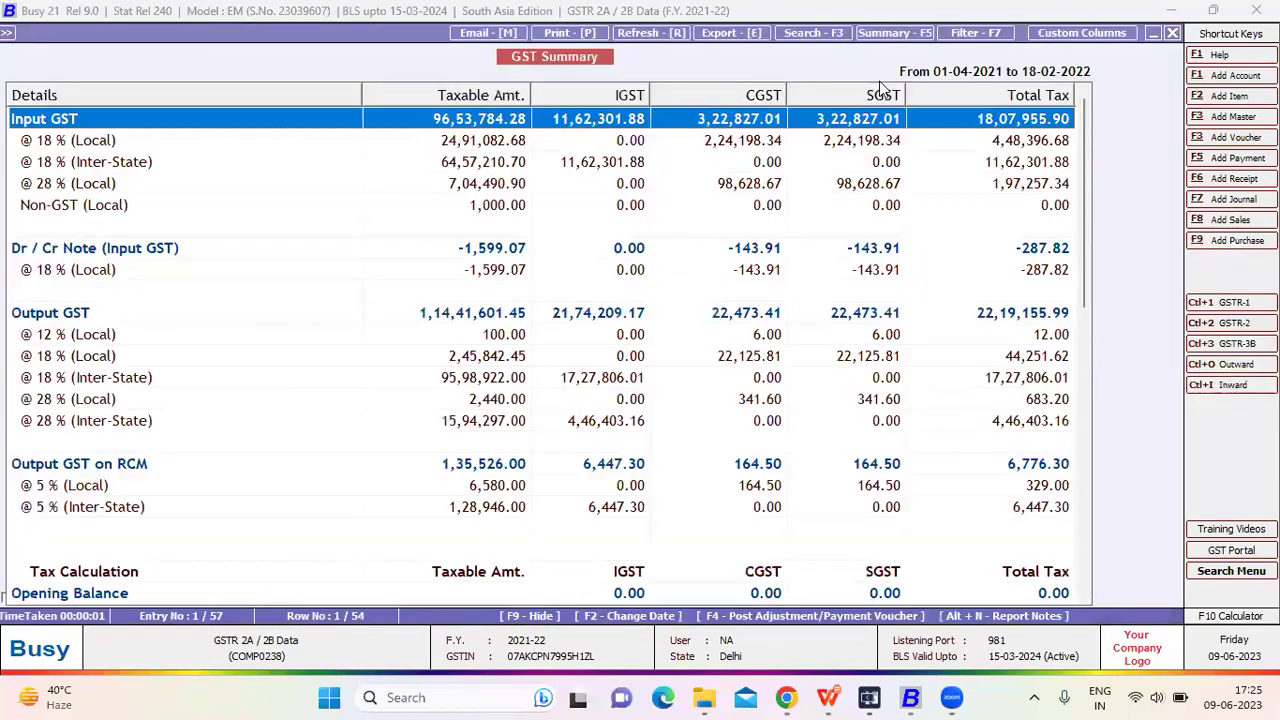
# - Generate the Regular GST Payment journal voucher in series Main dated 18-02-2022, debiting IGST Output and crediting Cash, and choose to modify the existing one
pyautogui.press('Tab')
pyautogui.press('Tab')
pyautogui.press('Tab')
pyautogui.press('Tab')
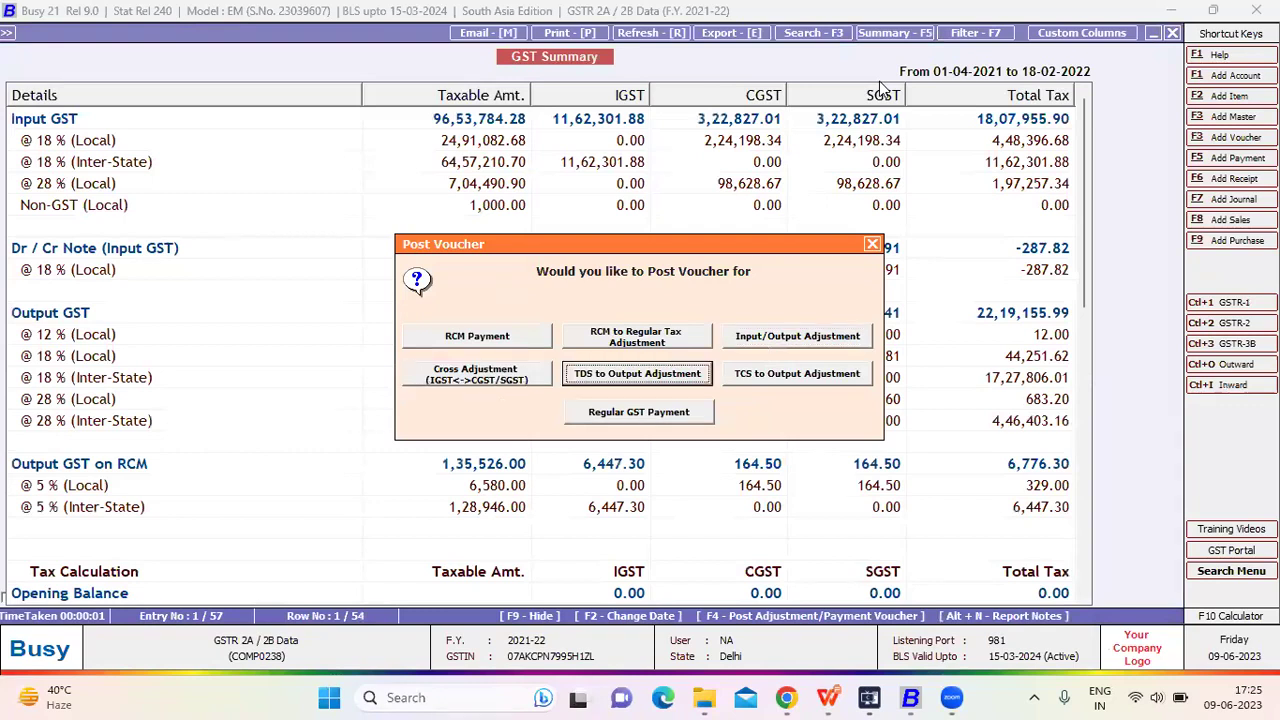
pyautogui.press('Tab')
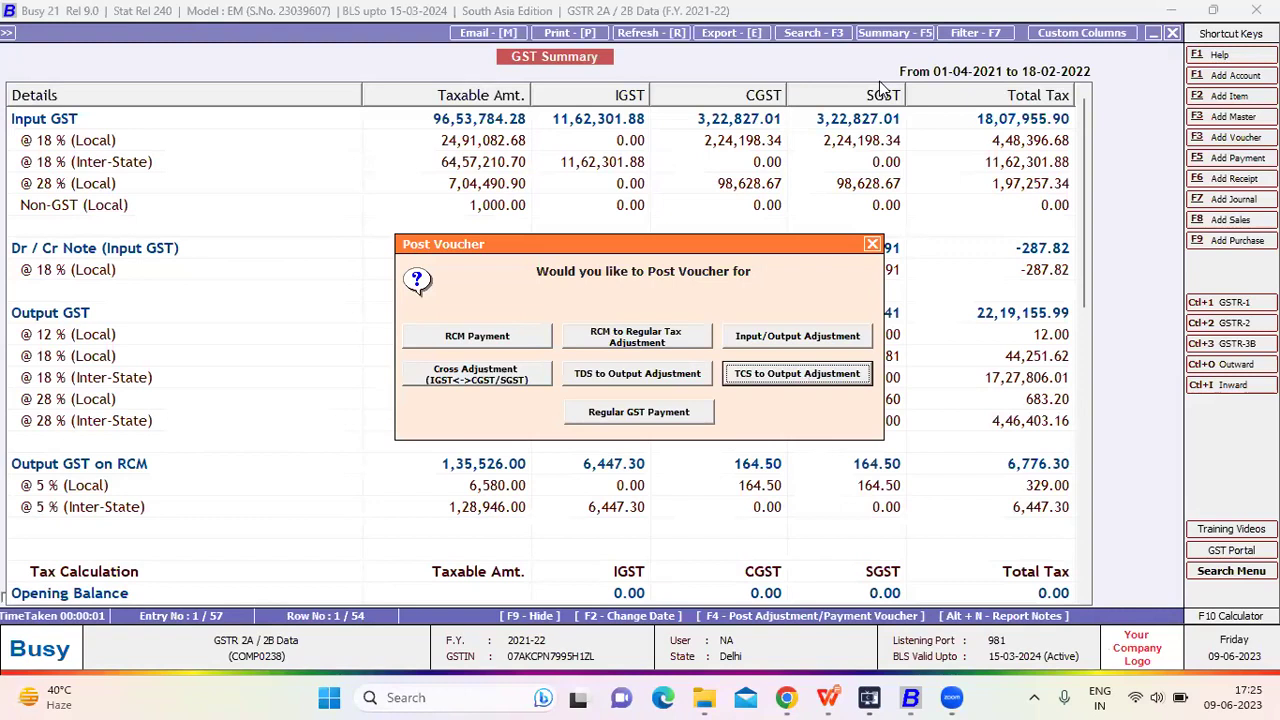
pyautogui.press('Tab')
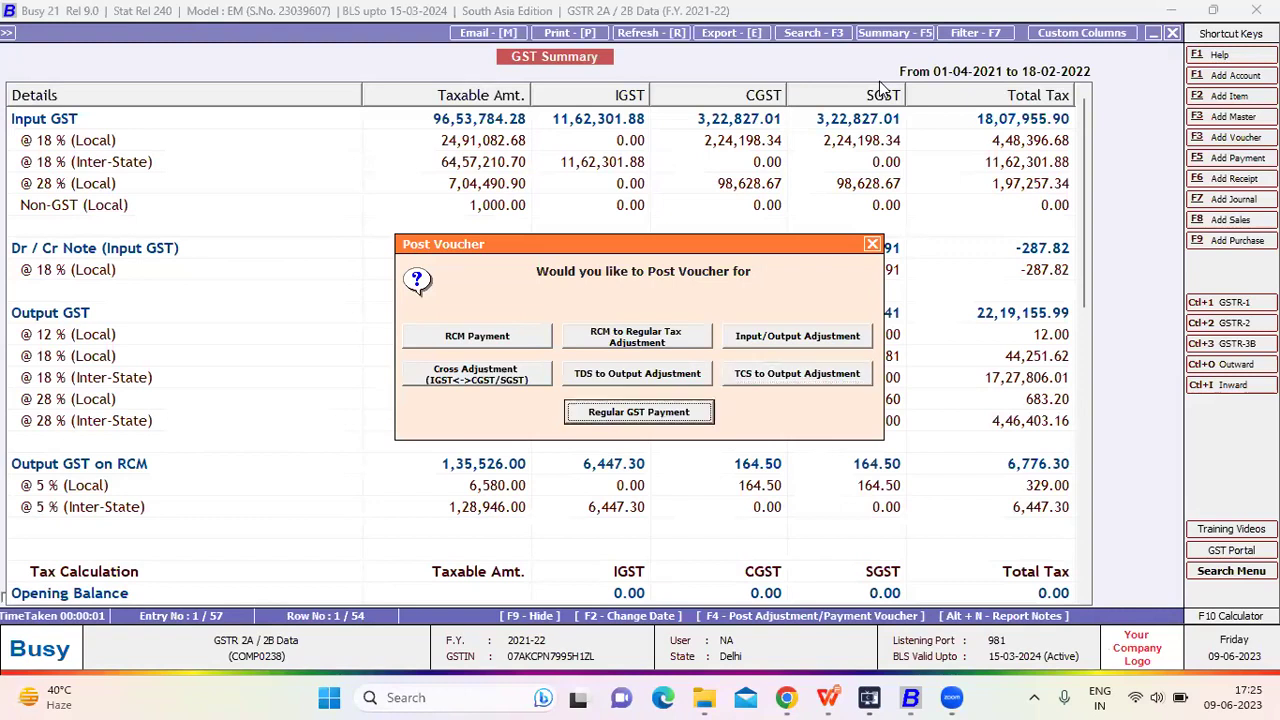
pyautogui.press('Return')
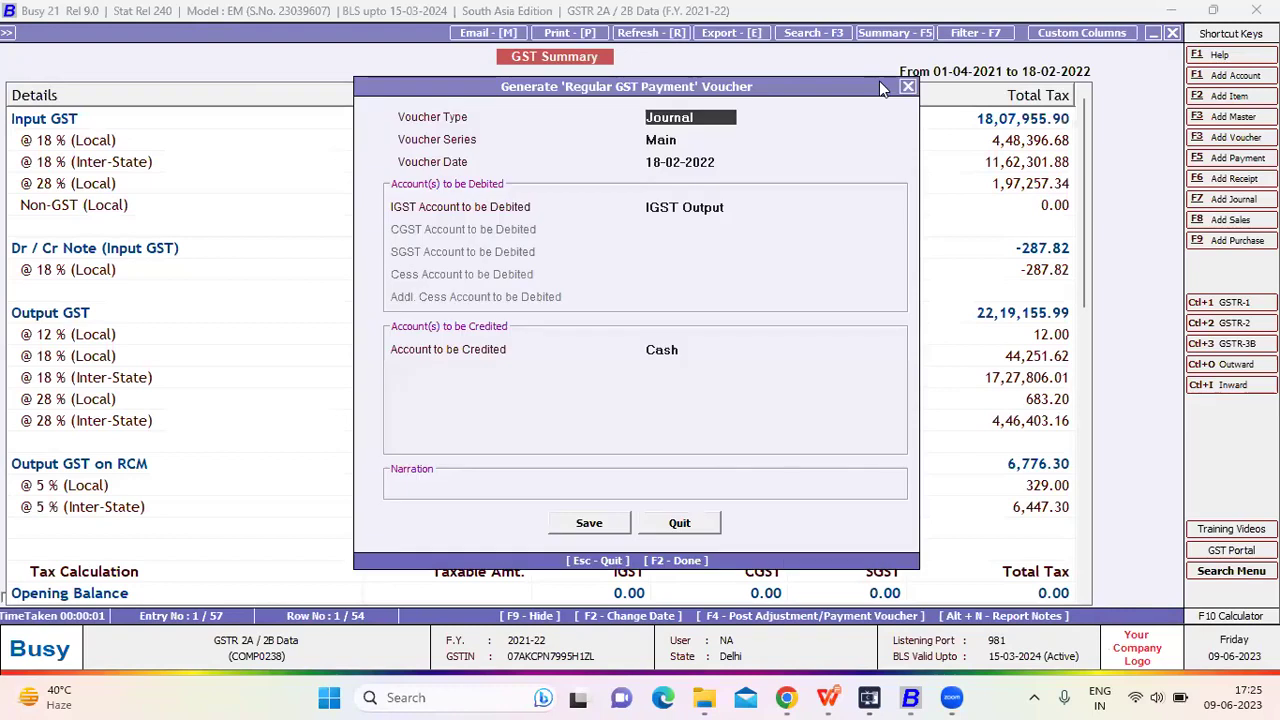
pyautogui.press('Return')
pyautogui.press('Return')
pyautogui.press('Return')
pyautogui.press('Return')
pyautogui.press('Return')
pyautogui.press('Return')
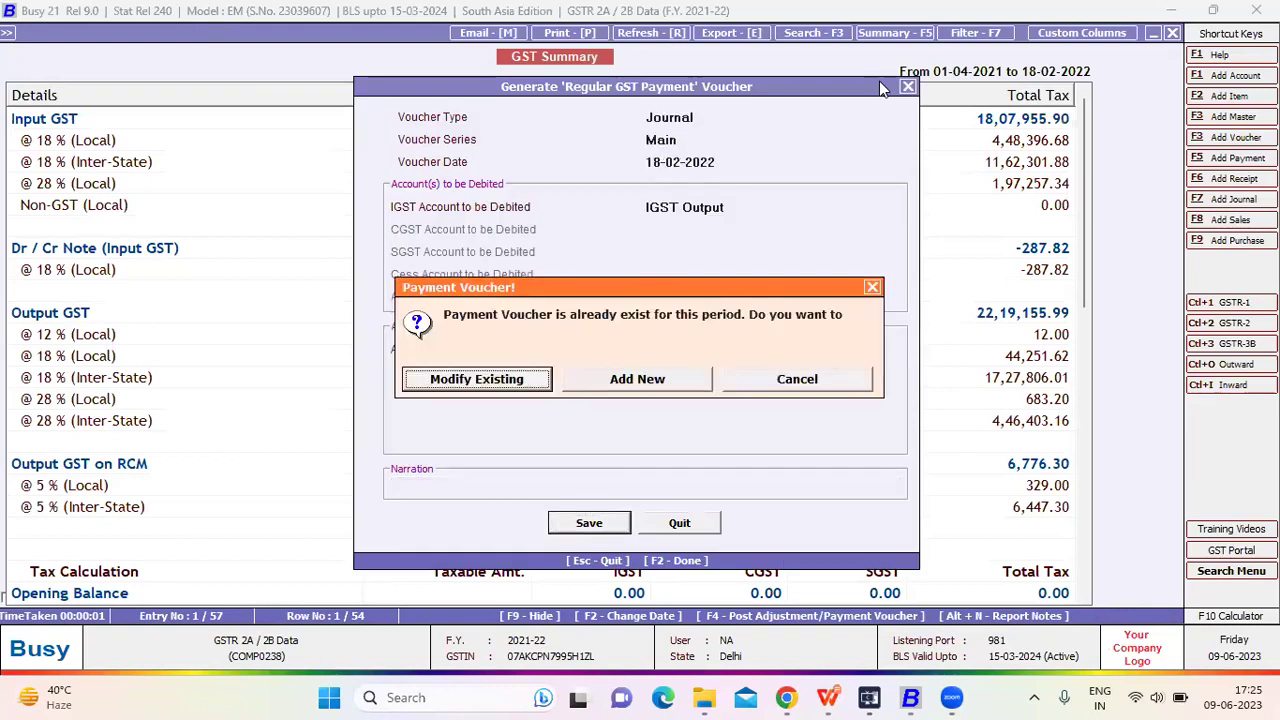
pyautogui.press('Return')
# - Examine the GST Payment to Government voucher's header and its IGST Output and Cash lines, and continue to the GST payment details
pyautogui.press('Return')
pyautogui.press('Return')
pyautogui.press('Return')
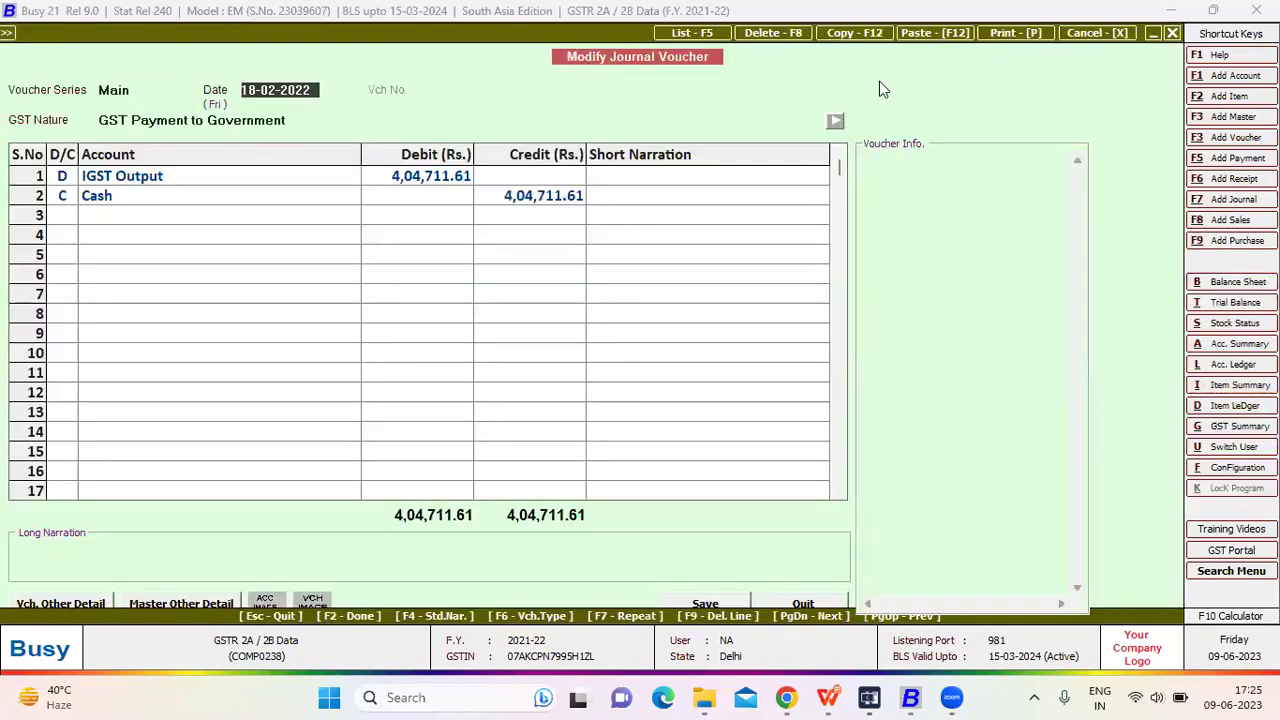
pyautogui.press('Return')
pyautogui.press('Return')
pyautogui.press('Return')
pyautogui.press('Return')
pyautogui.press('Return')
pyautogui.press('Return')
pyautogui.press('Return')
pyautogui.press('Right')
pyautogui.press('Left')
pyautogui.press('Return')
pyautogui.press('Return')
pyautogui.press('Return')
pyautogui.press('Return')
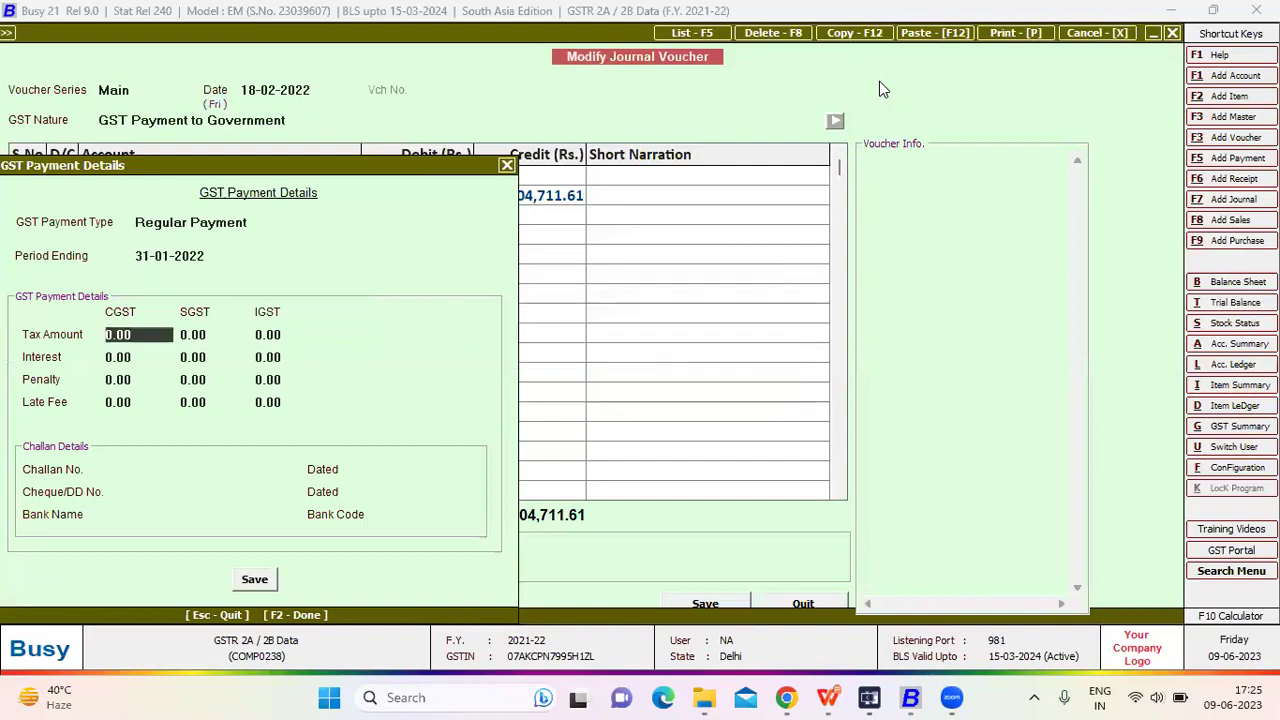
# - Go through the tax, interest, penalty and late fee amounts, date the challan 30-12-2021, and quit the journal voucher
pyautogui.press('Return')
pyautogui.press('Return')
pyautogui.press('Return')
pyautogui.press('Return')
pyautogui.press('Return')
pyautogui.press('Return')
pyautogui.press('Return')
pyautogui.press('Return')
pyautogui.press('Return')
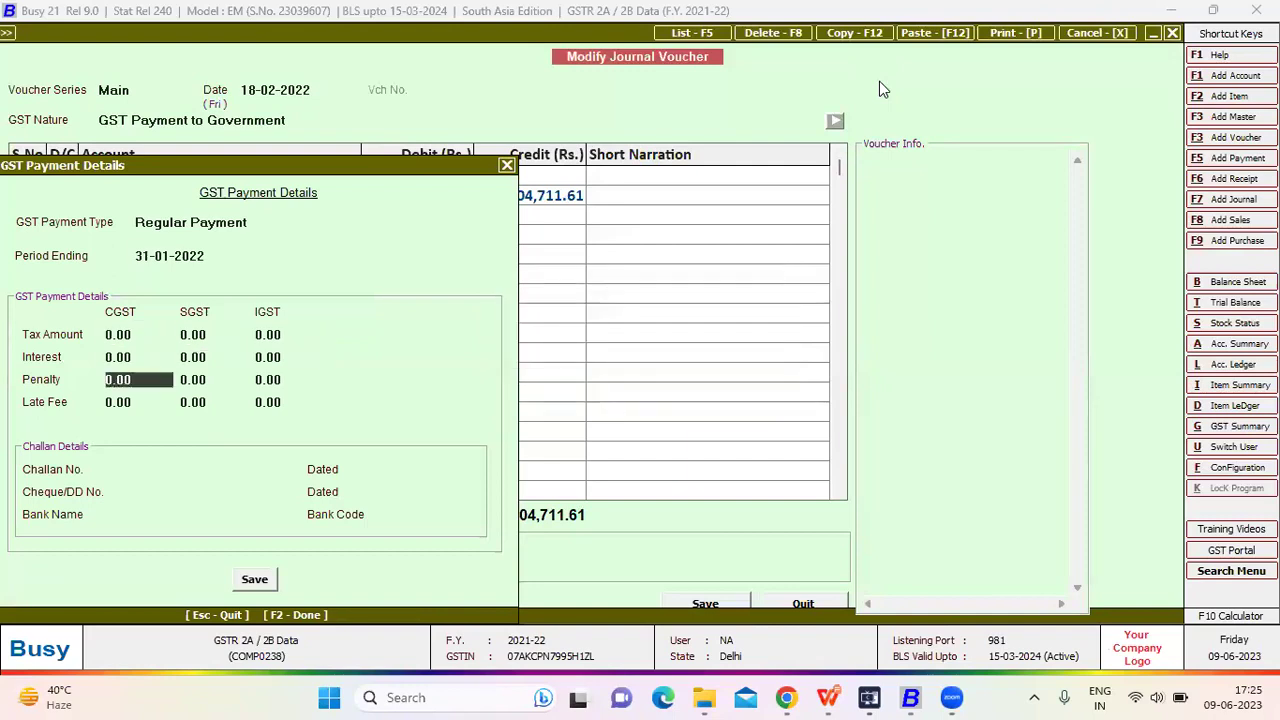
pyautogui.press('Return')
pyautogui.press('Return')
pyautogui.press('Return')
pyautogui.press('Return')
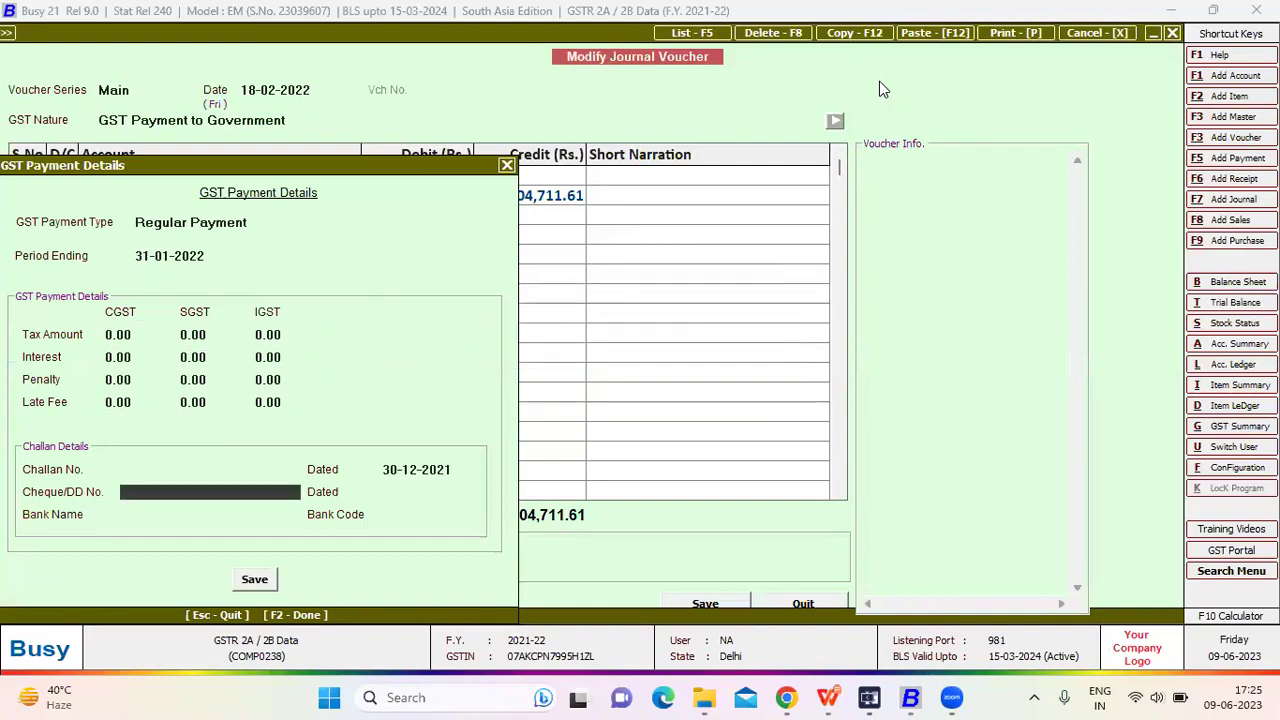
pyautogui.press('F2')
pyautogui.press('Escape')
pyautogui.press('y')
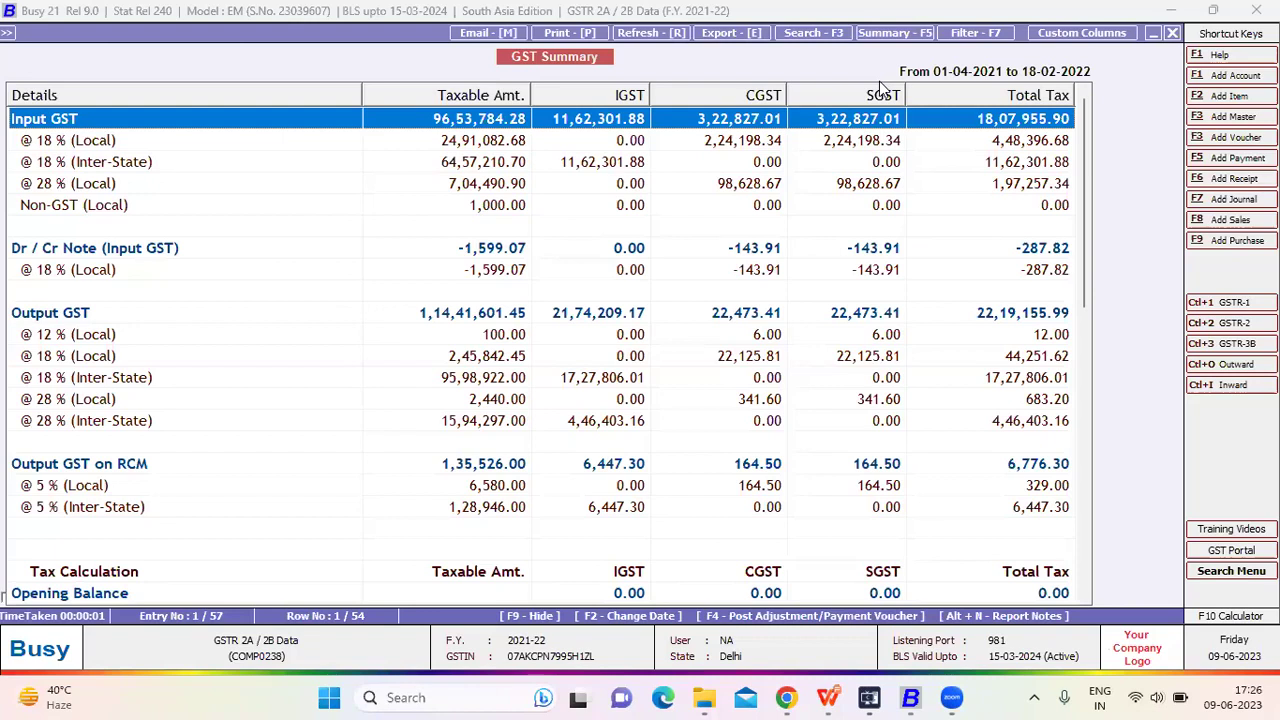
# - Close the GST Summary and open the IFF (Invoice Furnishing Facility) report among the GST Returns
pyautogui.press('Escape')
pyautogui.press('Escape')
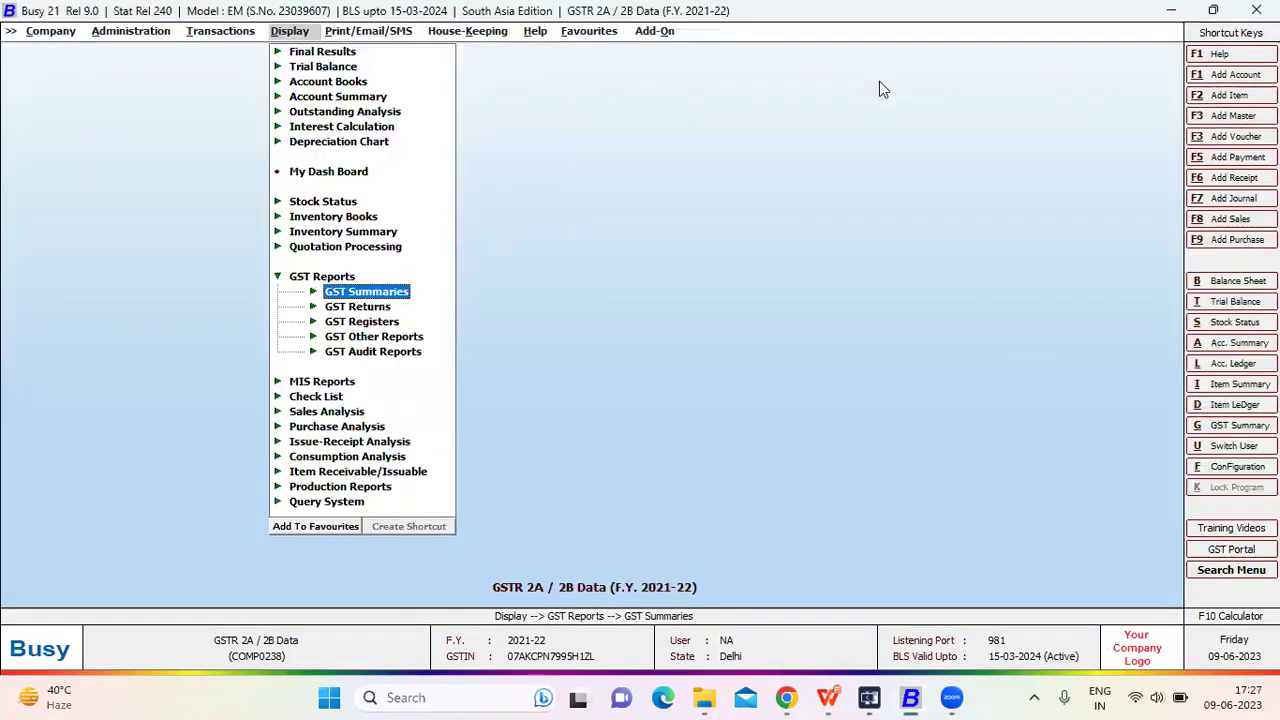
pyautogui.press('Down')
pyautogui.press('Return')
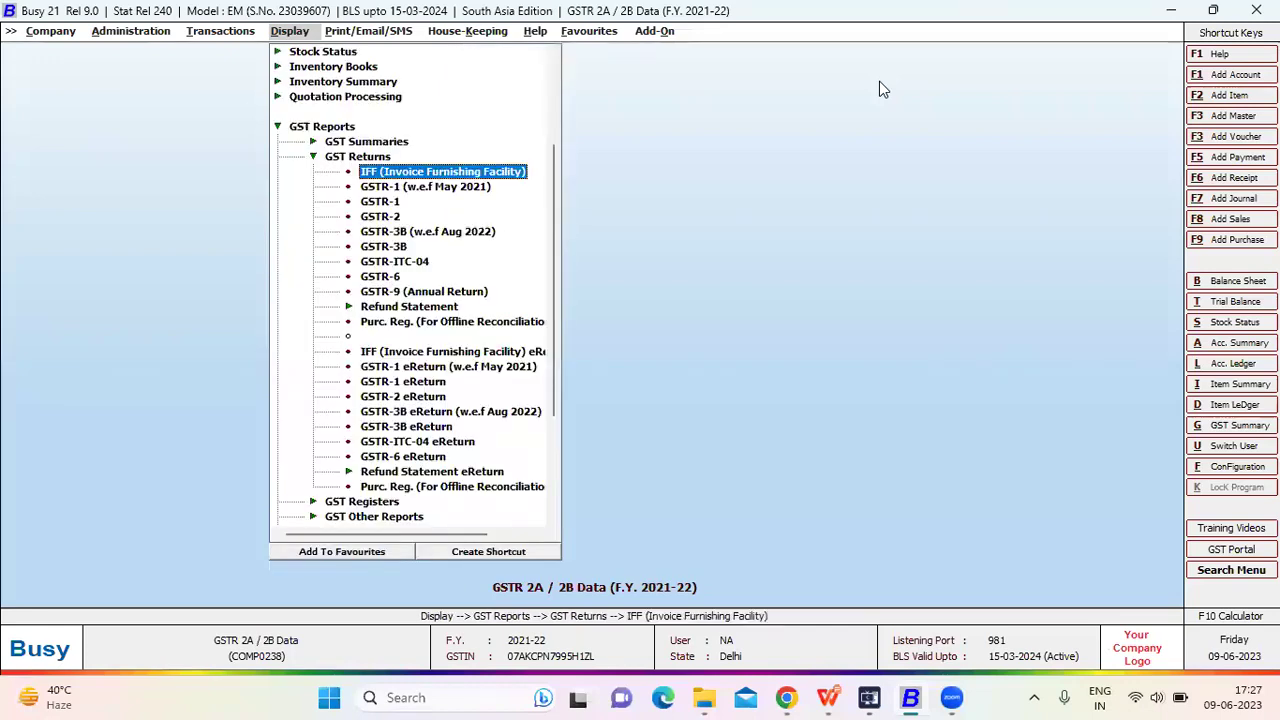
pyautogui.press('Return')
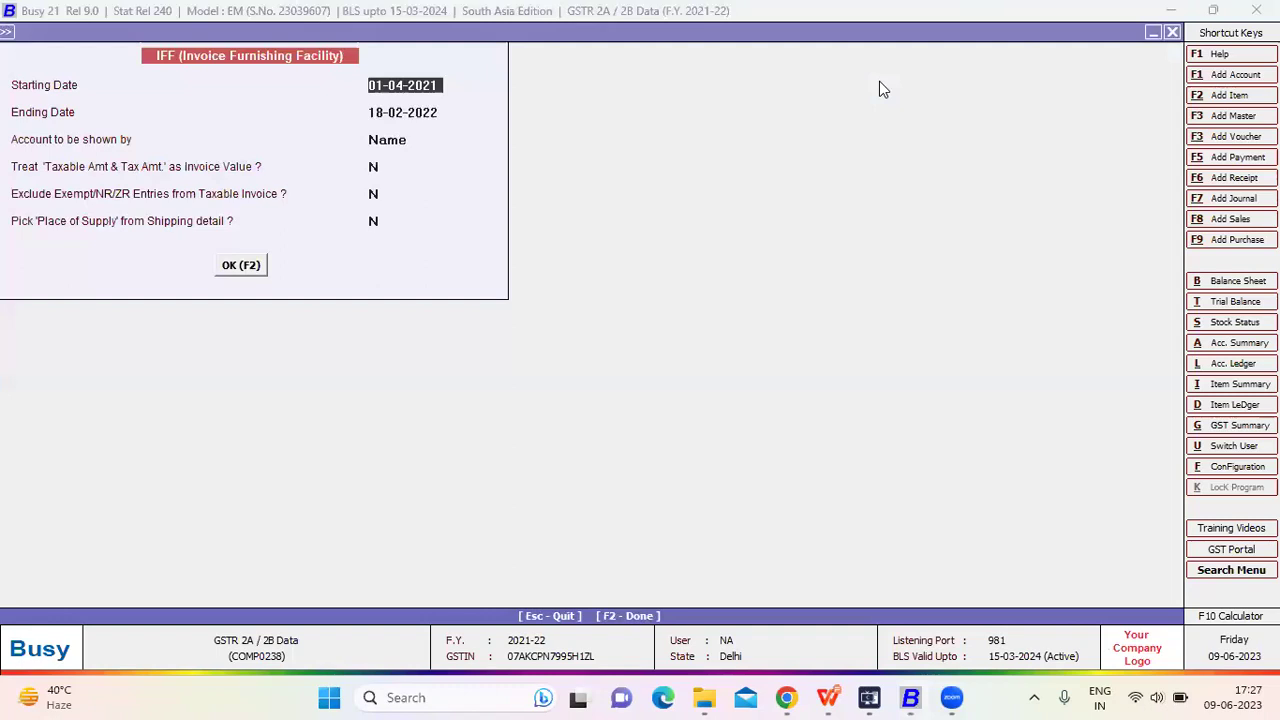
# - Generate the IFF report for 01-04-2021 to 18-02-2022 with accounts shown by Name and all three treatment options set to N
pyautogui.press('Return')
pyautogui.press('Return')
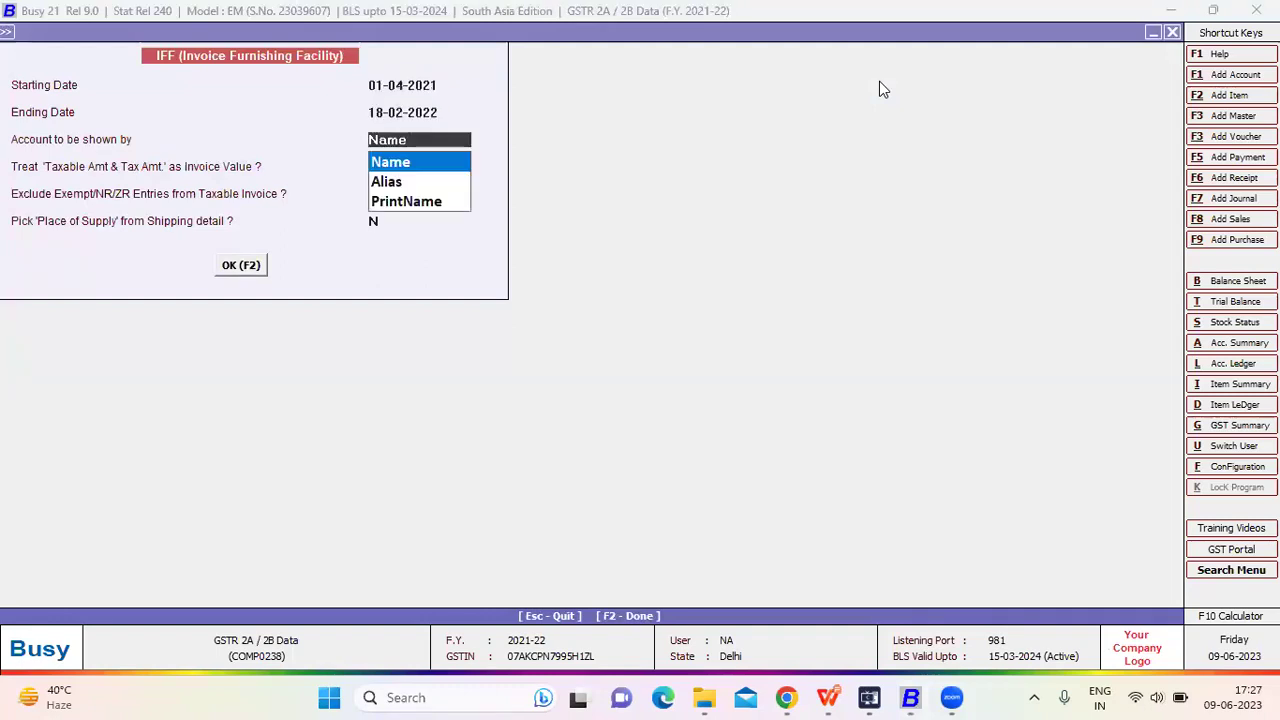
pyautogui.press('Return')
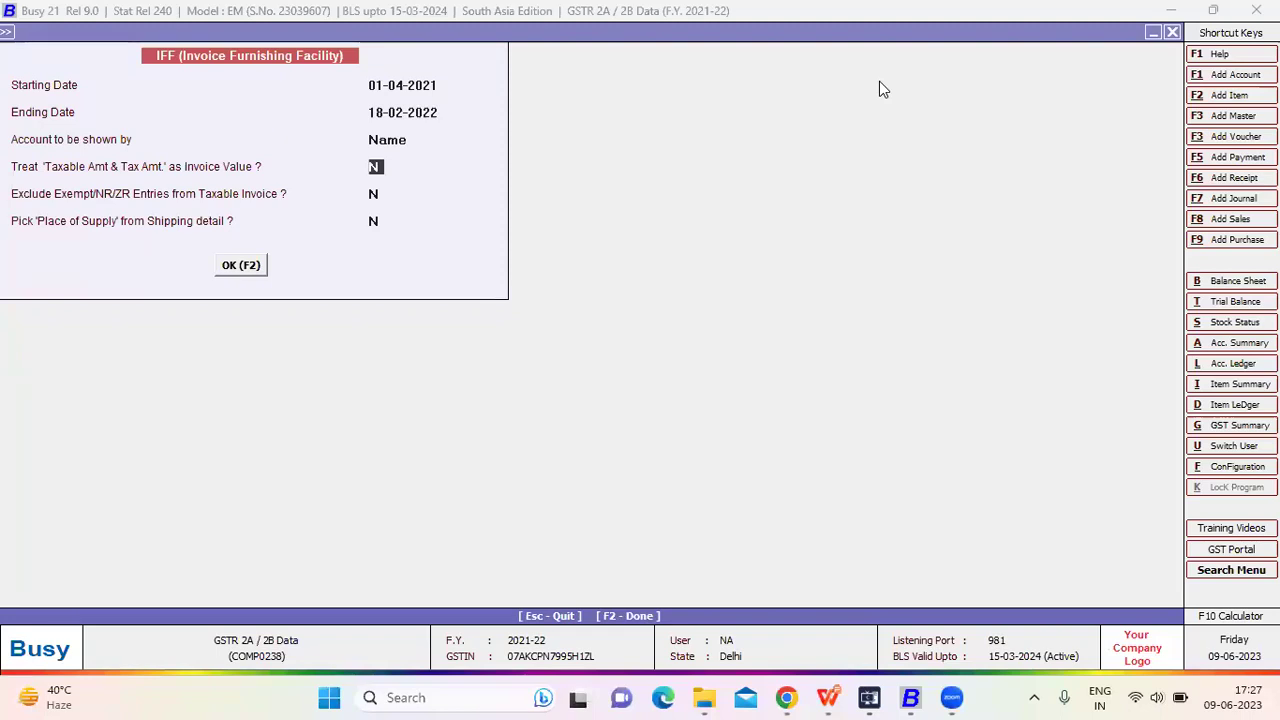
pyautogui.press('Return')
pyautogui.press('Return')
pyautogui.press('Return')
pyautogui.press('Return')
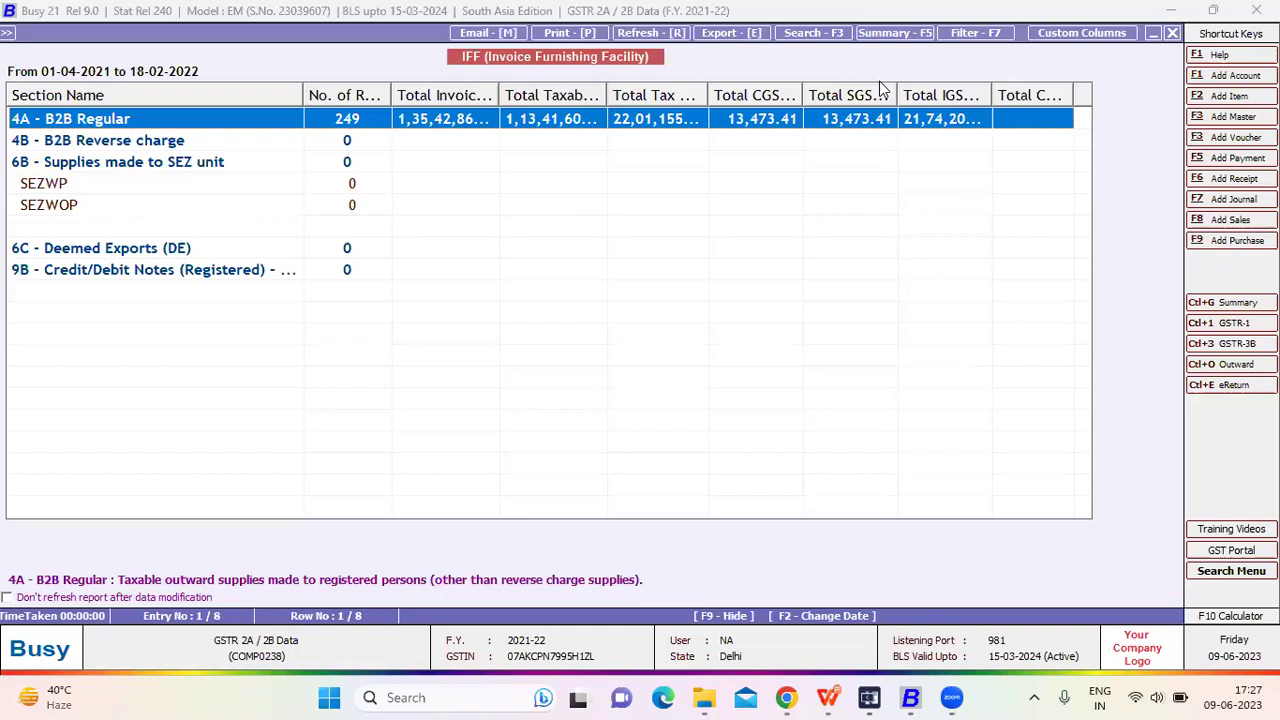
# - Open the 4A - B2B Regular section of the IFF report, examine its invoice and tax columns, and return to the section list
pyautogui.press('Return')
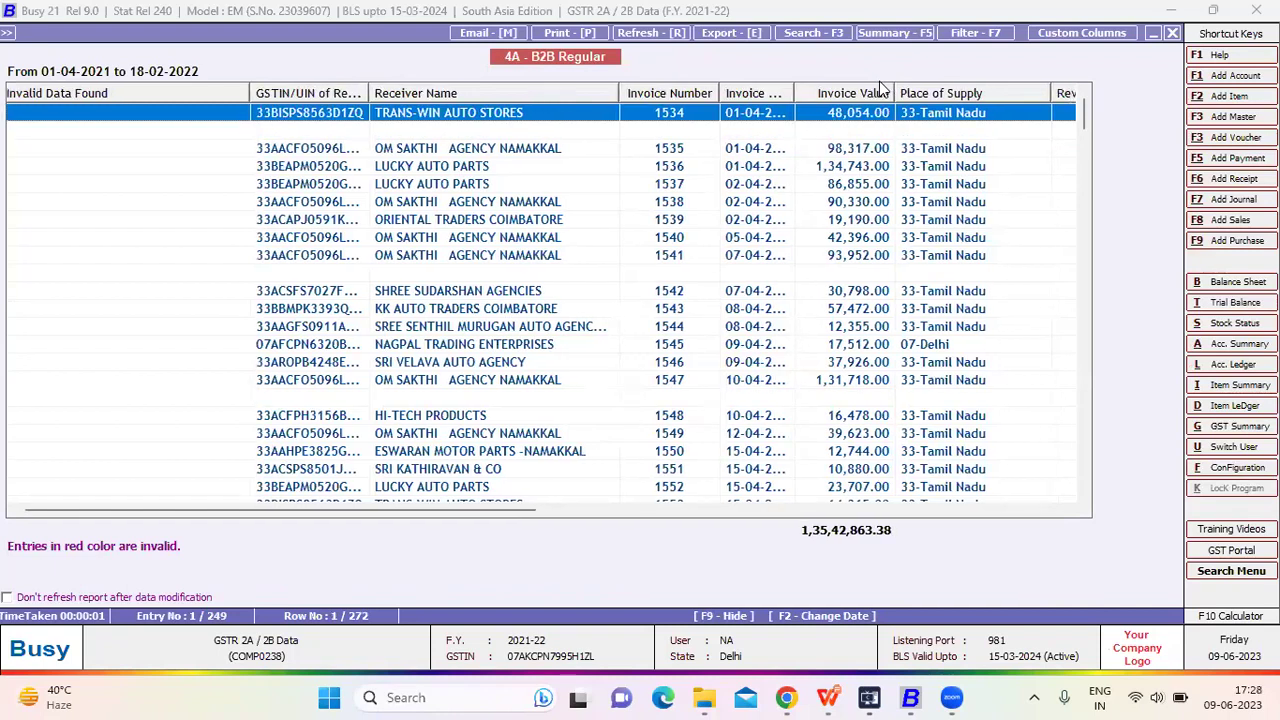
pyautogui.hscroll(5, 880, 90)
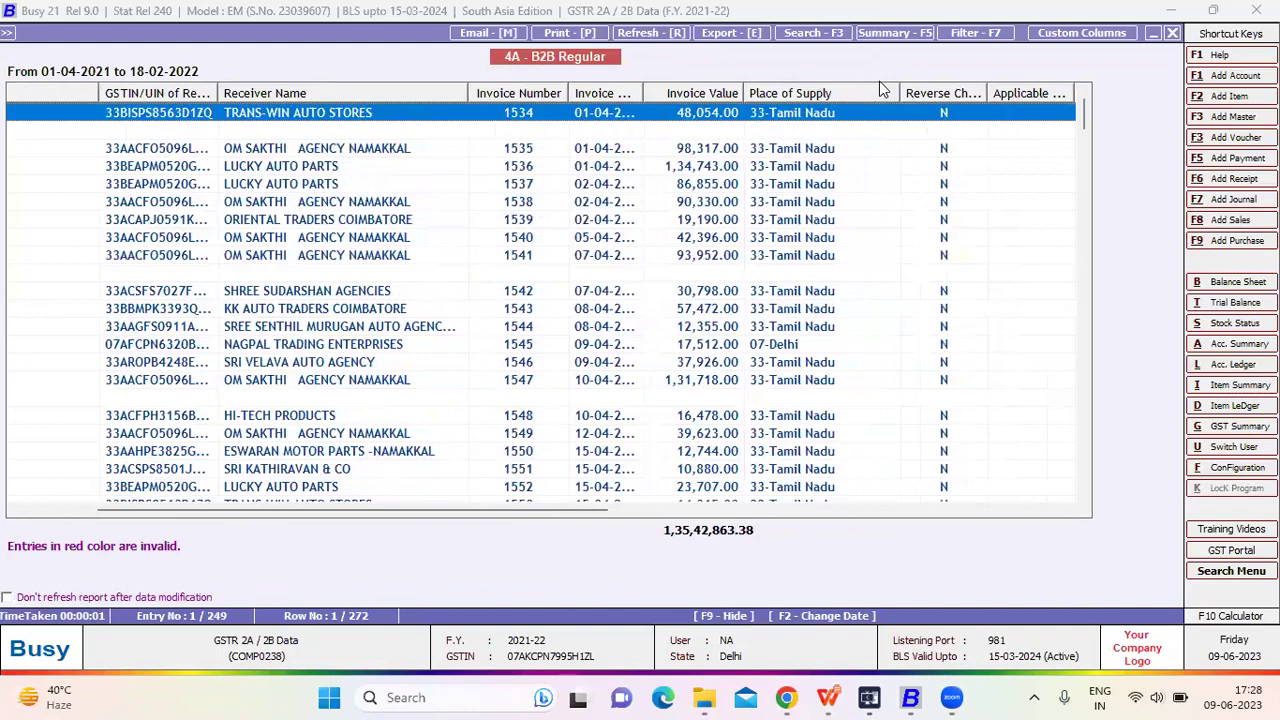
pyautogui.hscroll(8, 879, 90)
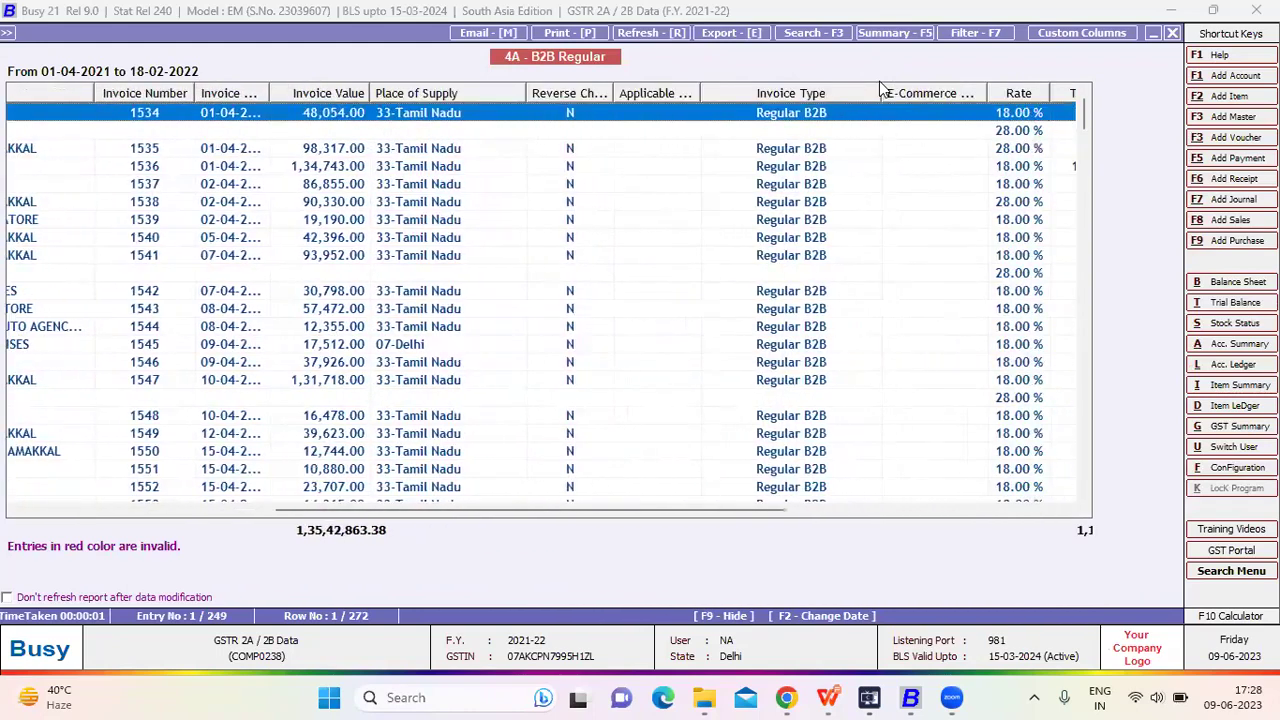
pyautogui.hscroll(4, 880, 88)
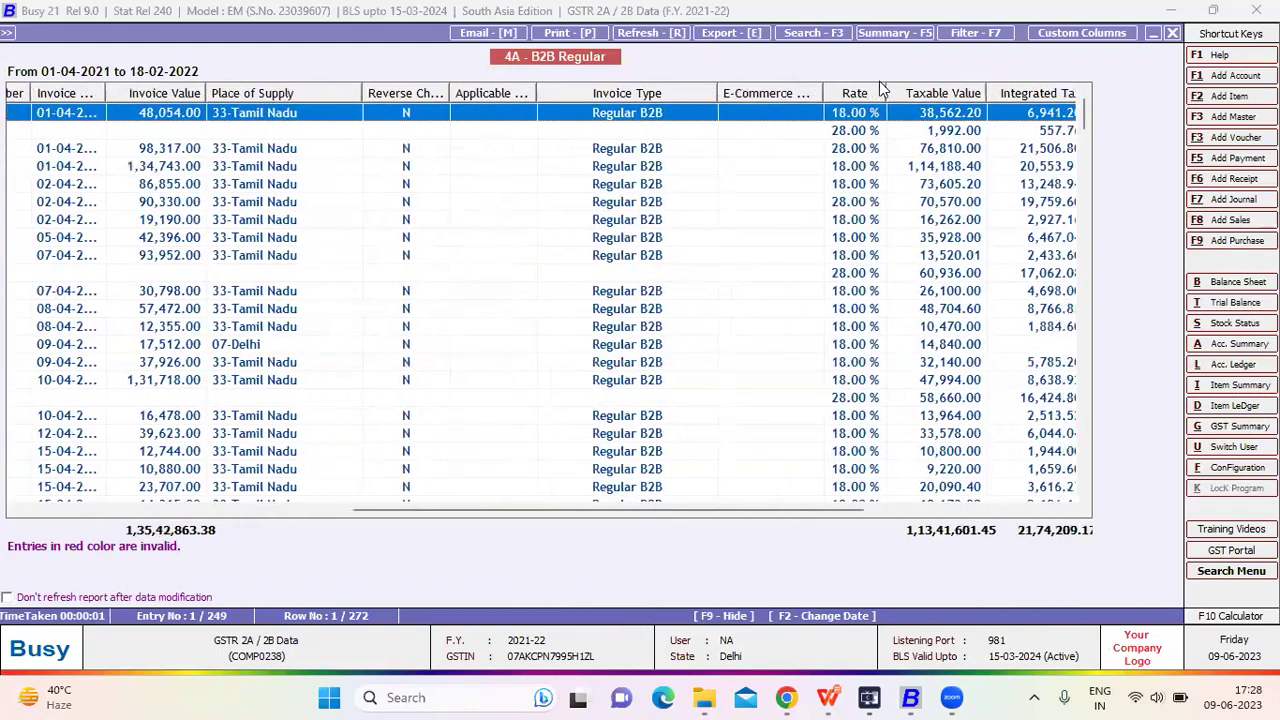
pyautogui.hscroll(8, 880, 88)
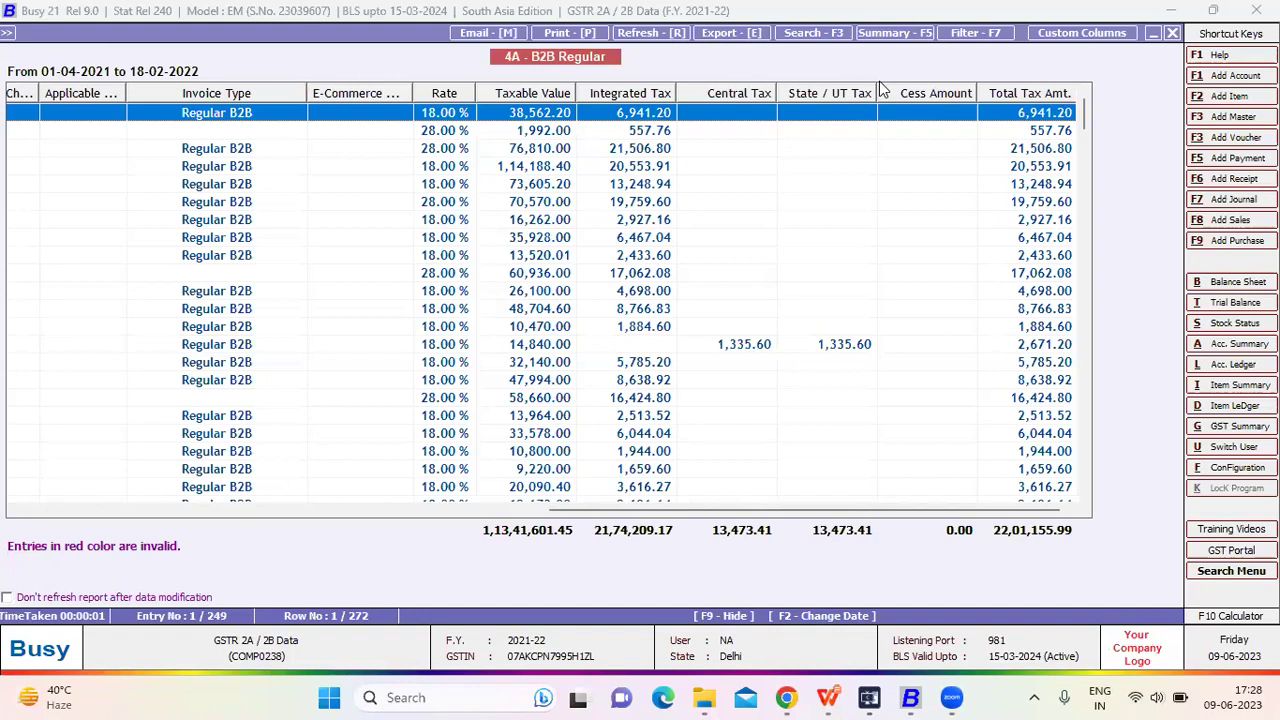
pyautogui.press('Escape')
# - Go through the remaining IFF sections, from 4B - B2B Reverse charge to 9B - Credit/Debit Notes (Registered)
pyautogui.press('Down')
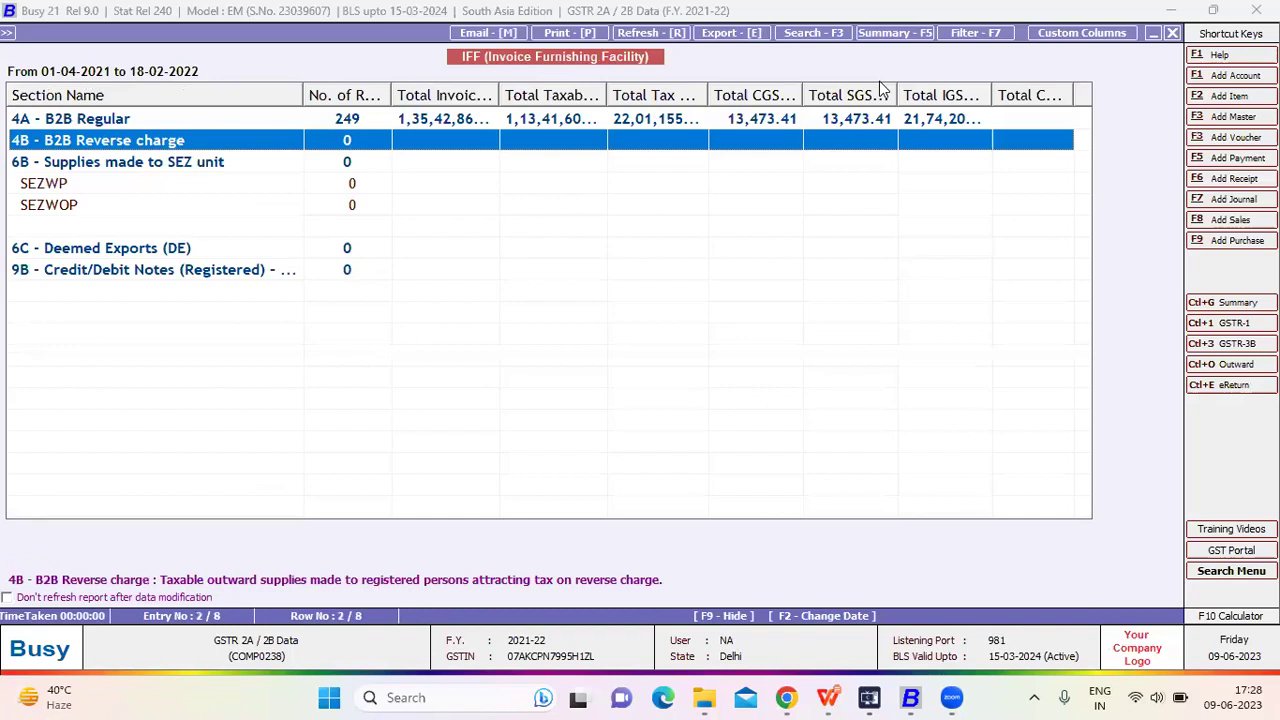
pyautogui.press('Down')
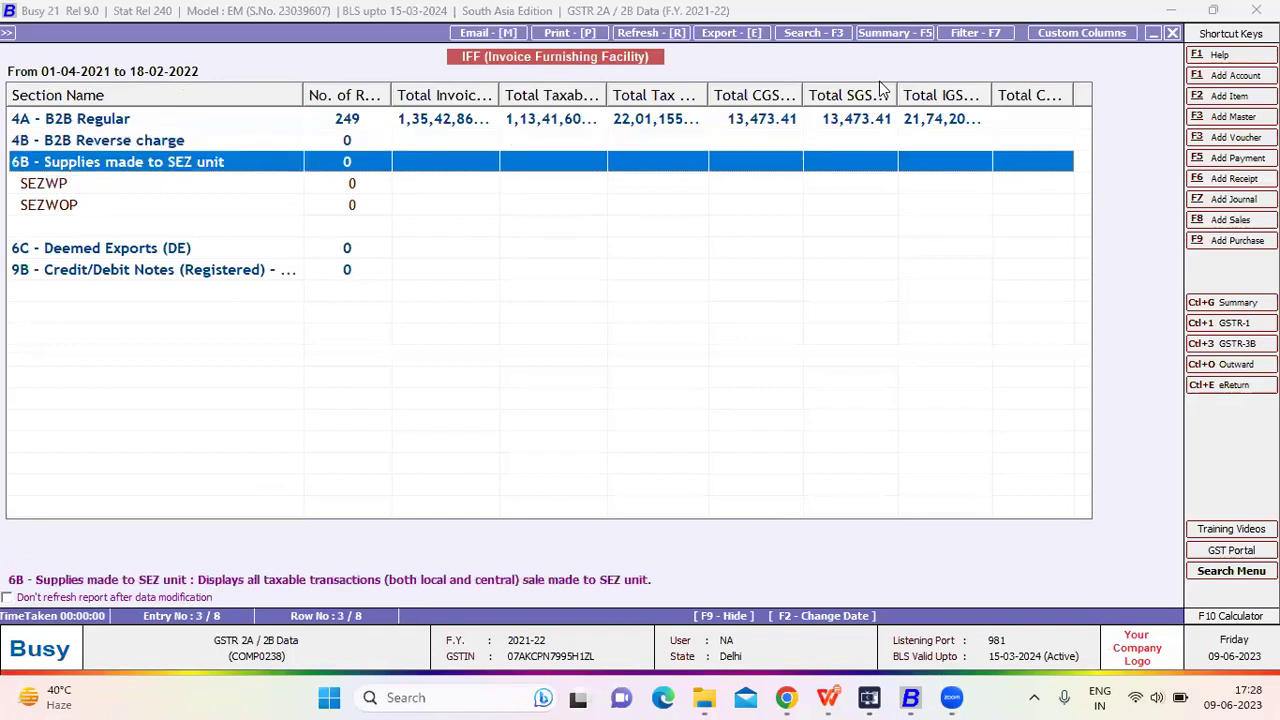
pyautogui.press('Down')
pyautogui.press('Down')
pyautogui.press('Down')
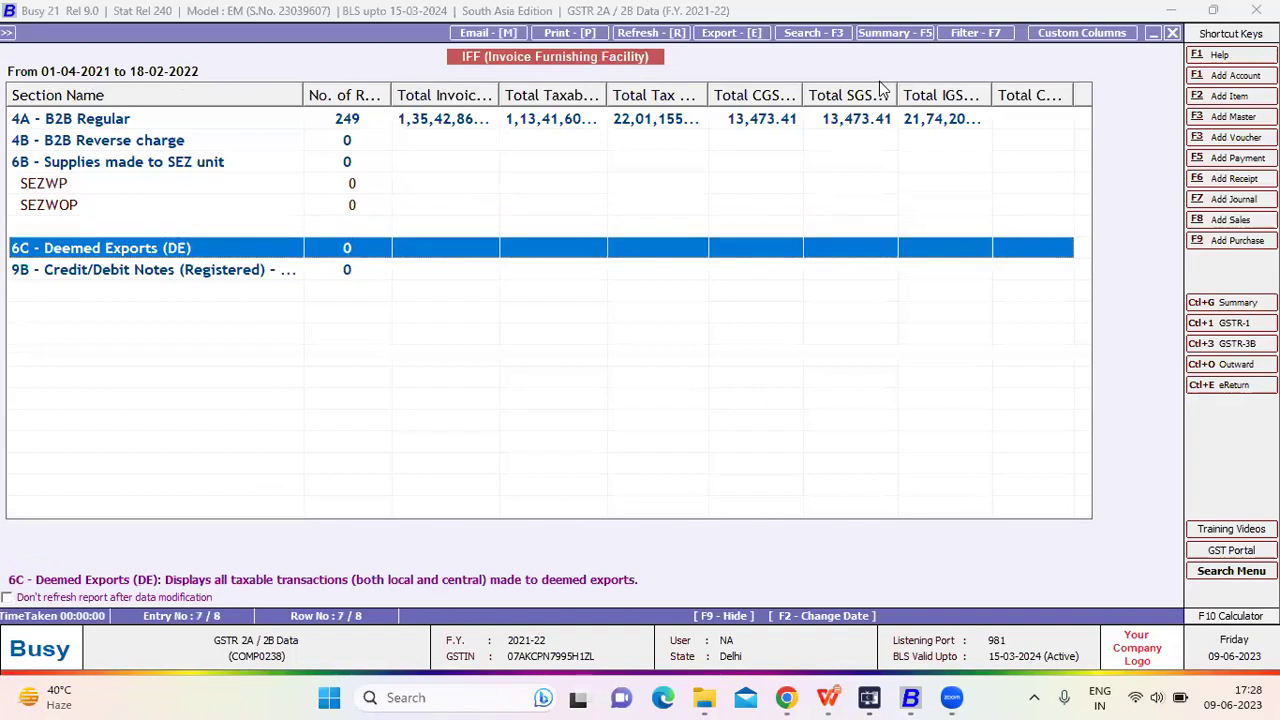
pyautogui.press('Down')
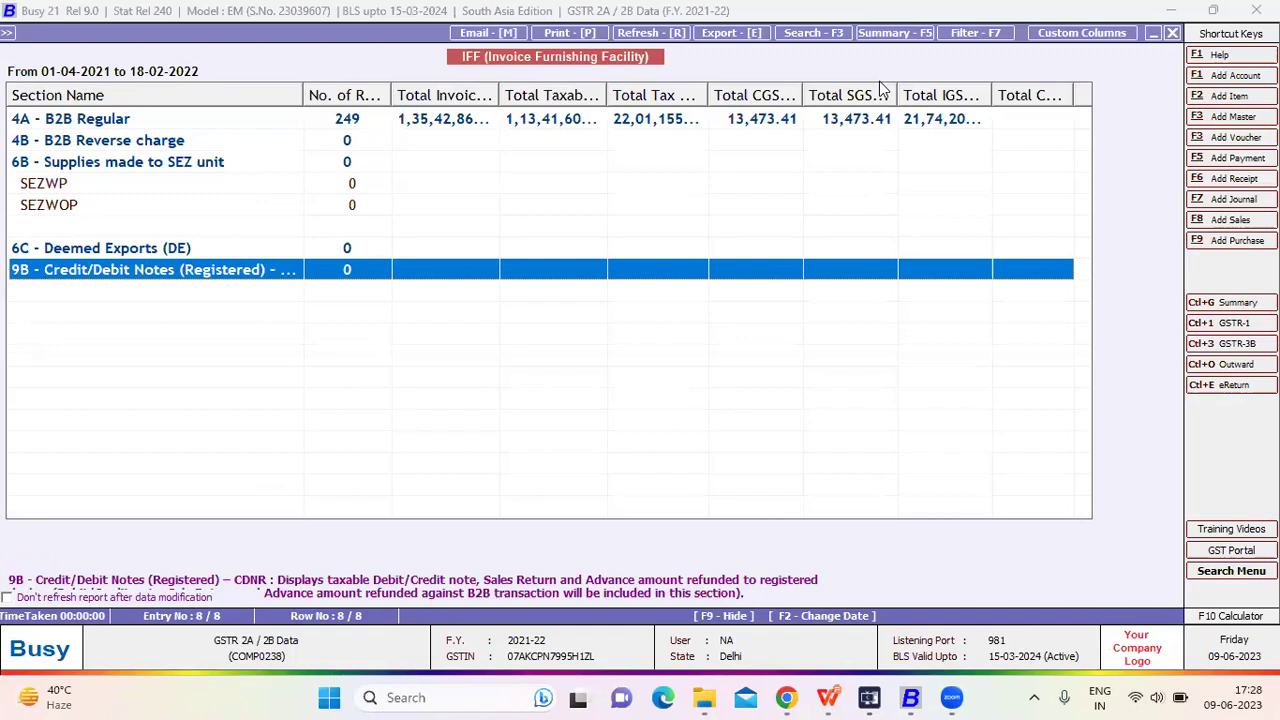
# - Close the IFF report and open GSTR-1 (w.e.f May 2021) among the GST Returns
pyautogui.press('Escape')
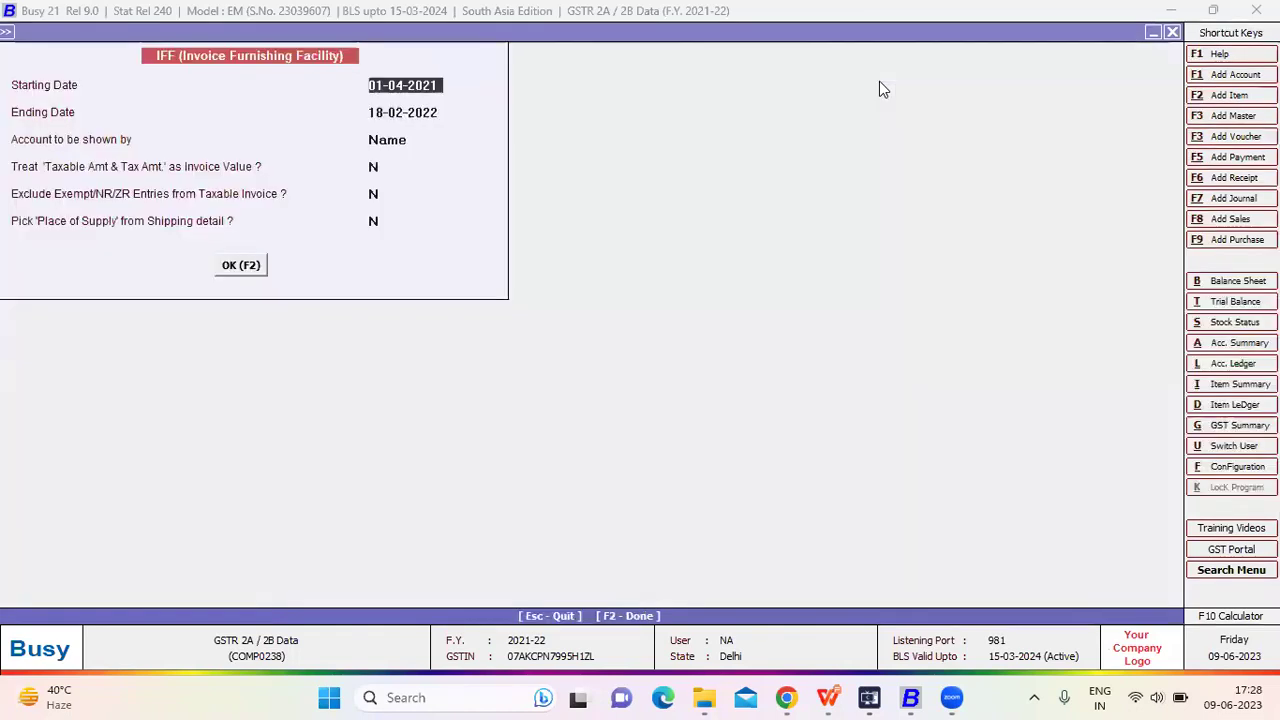
pyautogui.press('Escape')
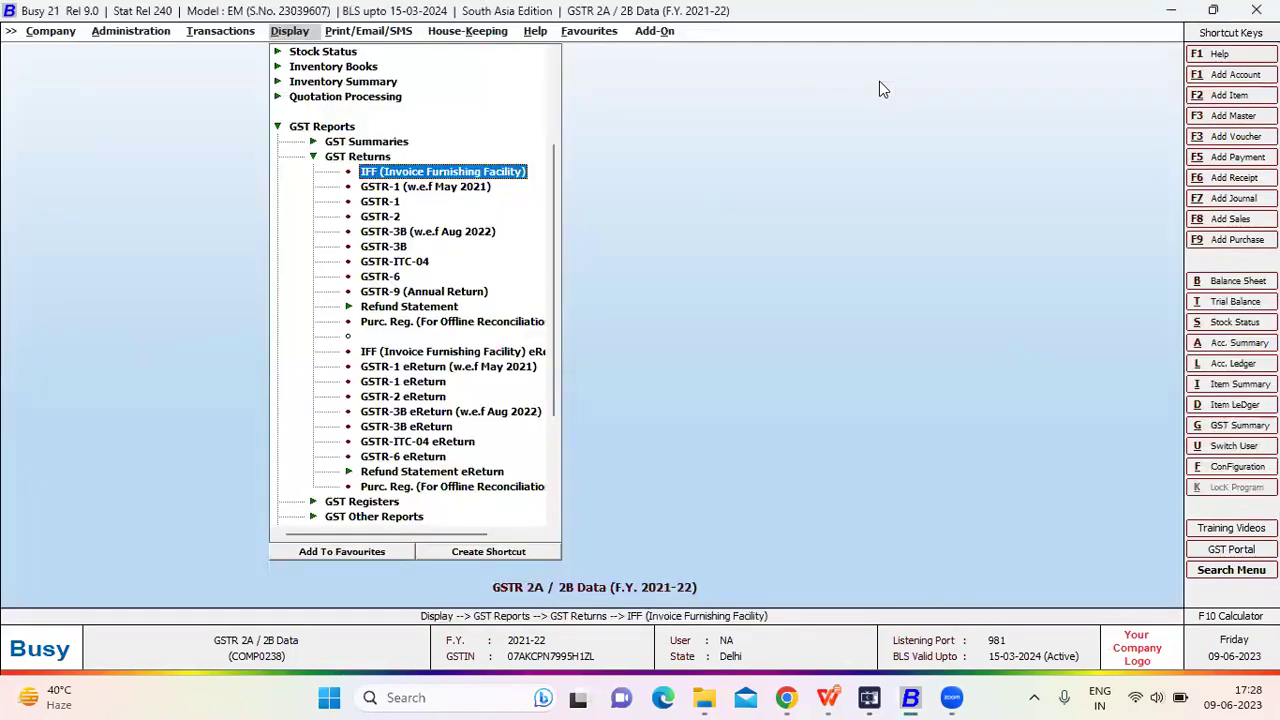
pyautogui.press('Down')
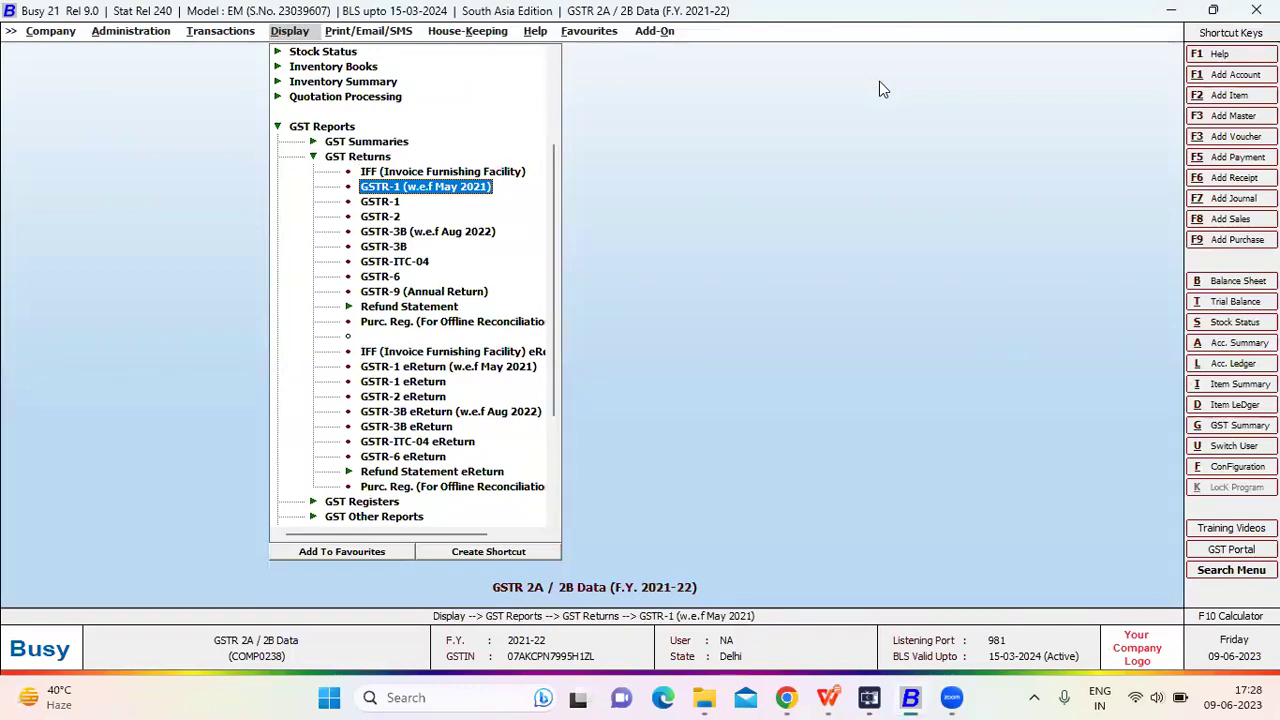
pyautogui.press('Return')
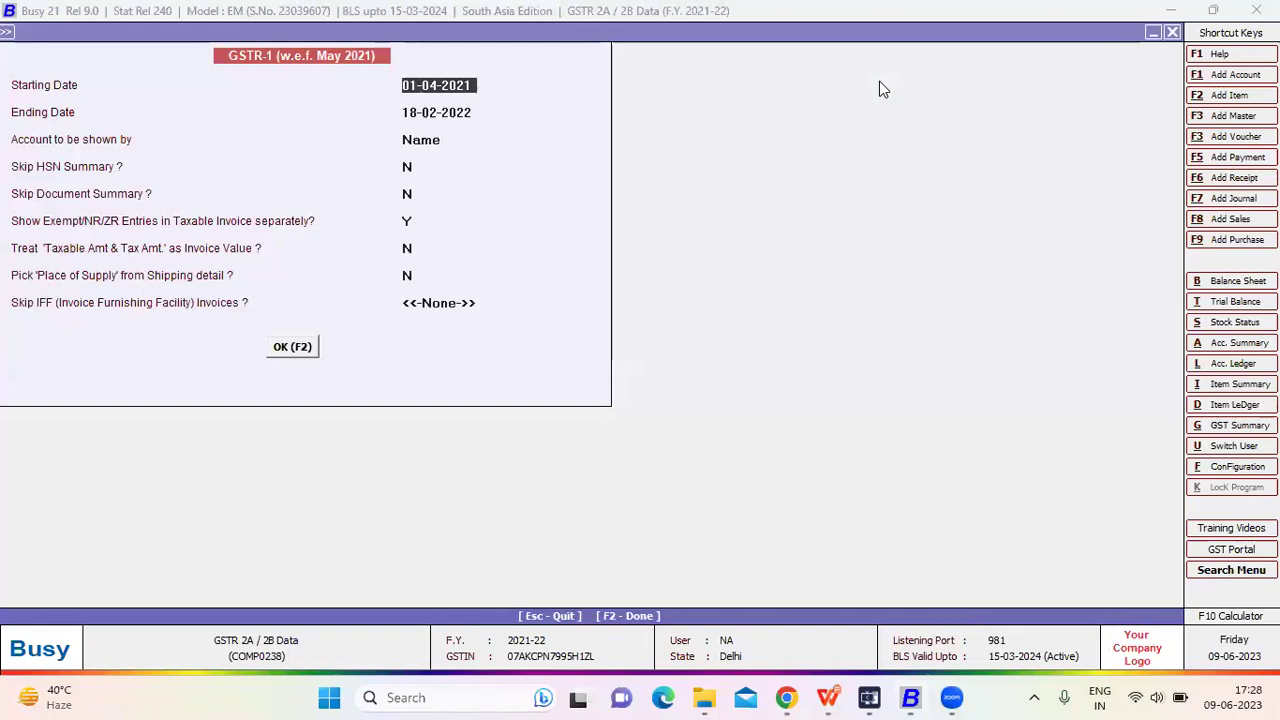
# - Keep the GSTR-1 period 01-04-2021 to 18-02-2022, accounts by Name, exempt entries shown separately as Y, and the other Y/N options at N
pyautogui.press('Return')
pyautogui.press('Return')
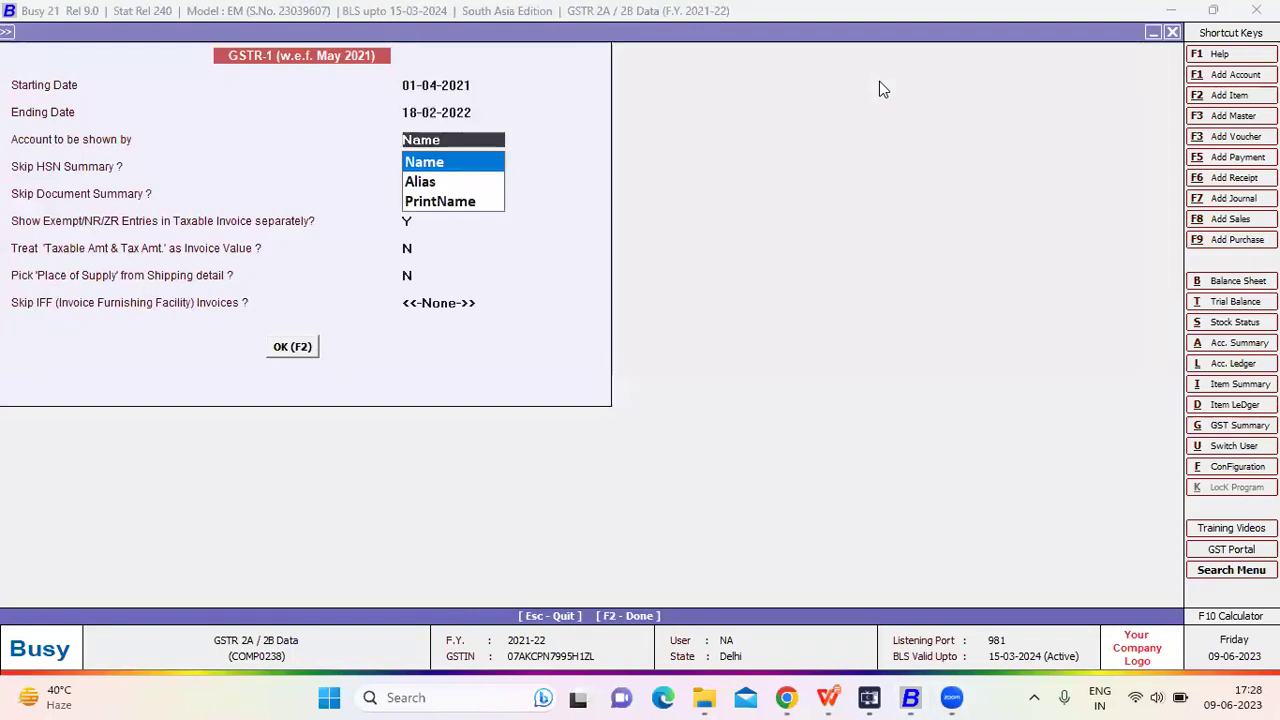
pyautogui.press('Return')
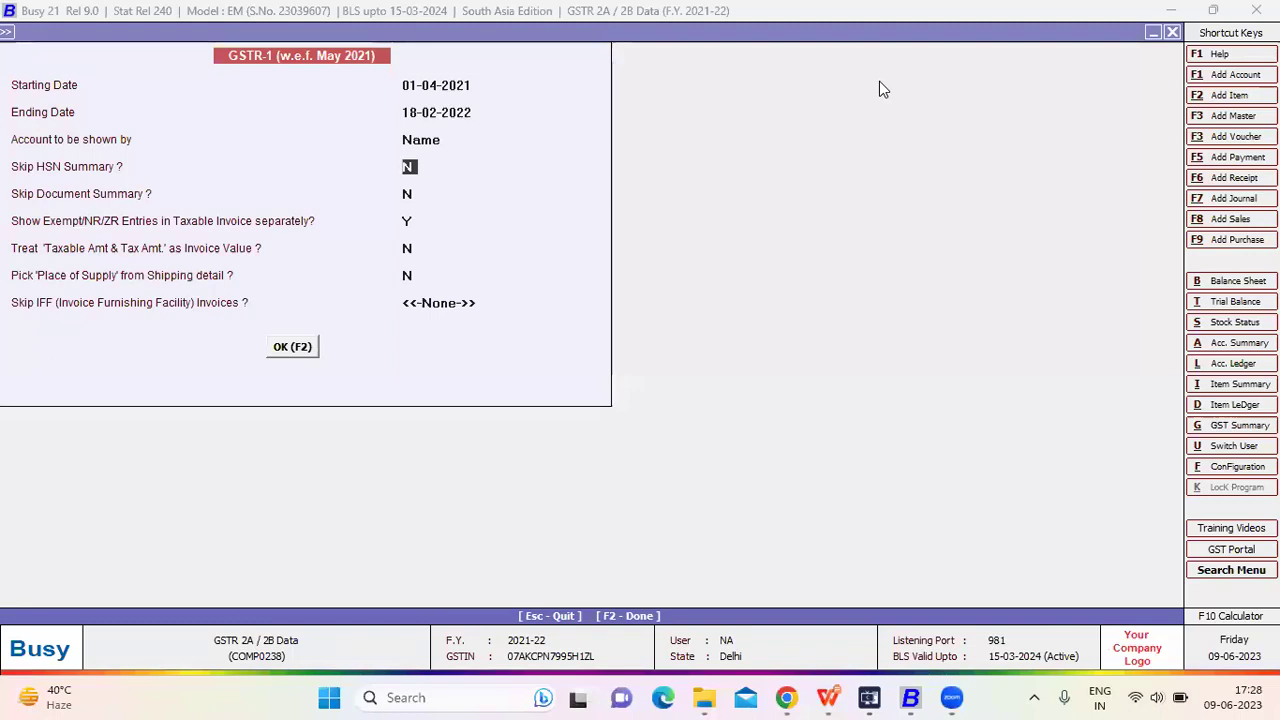
pyautogui.press('Return')
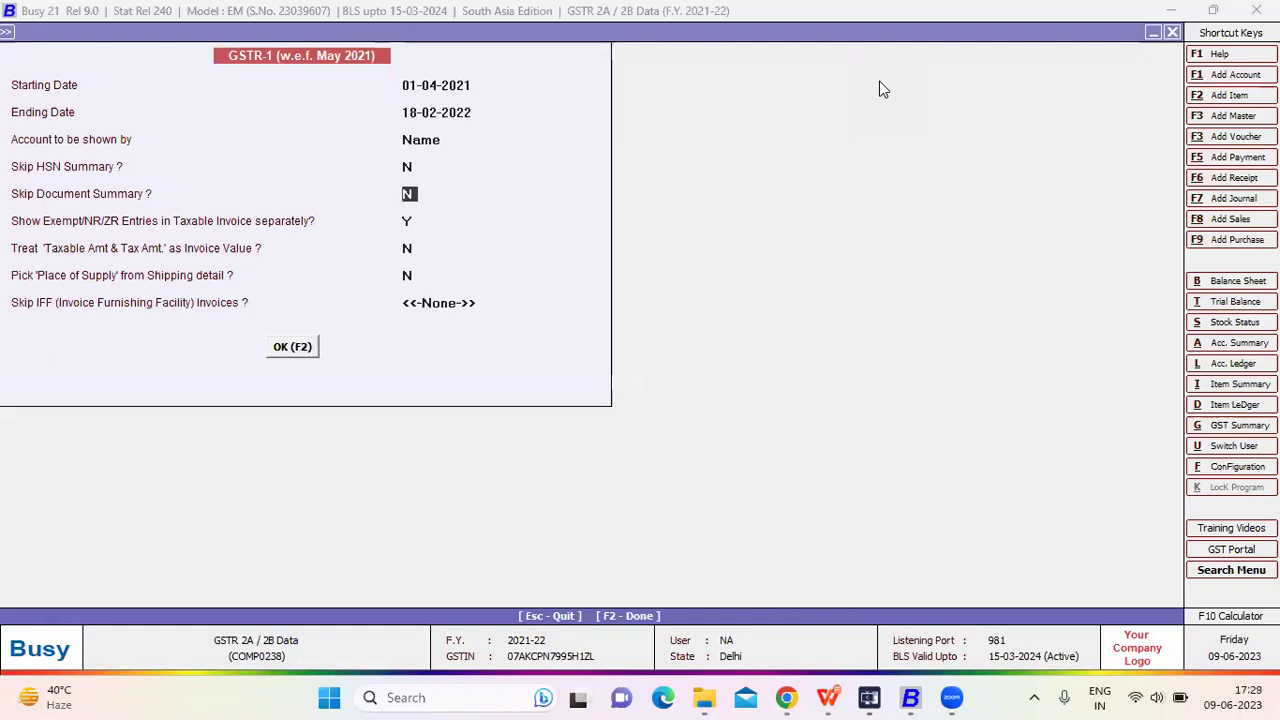
pyautogui.press('Return')
pyautogui.press('Return')
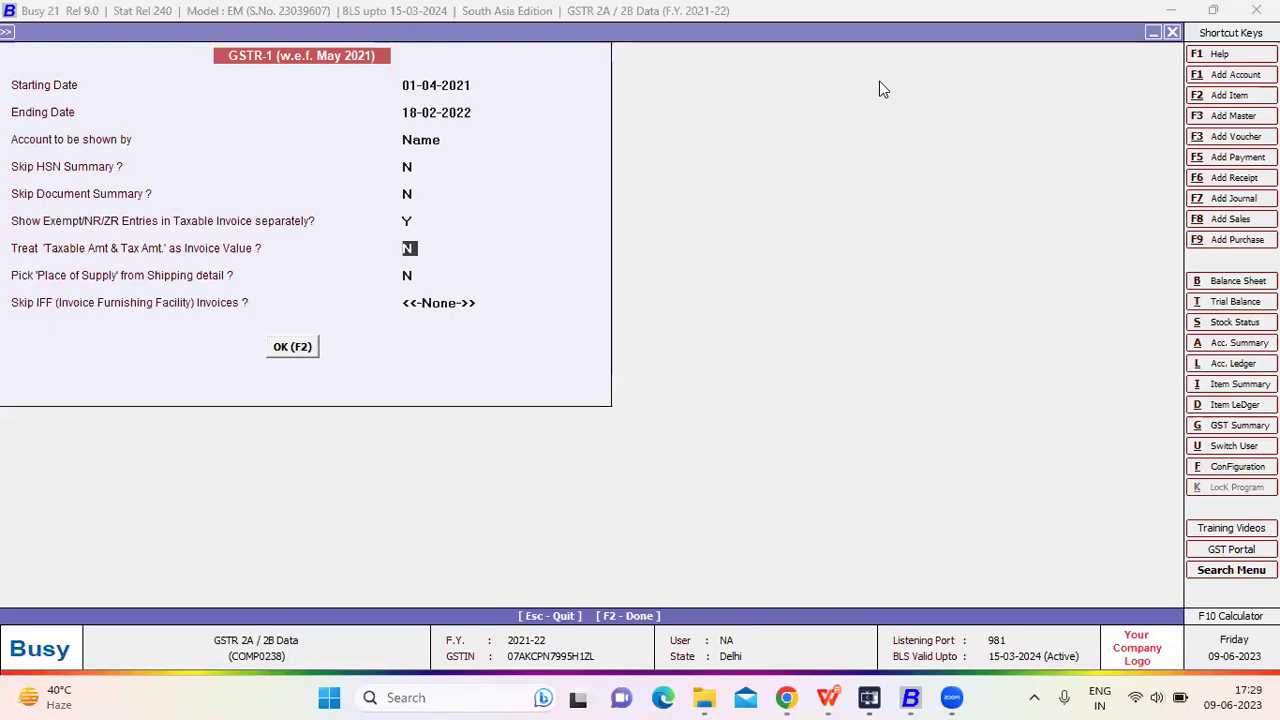
pyautogui.press('Return')
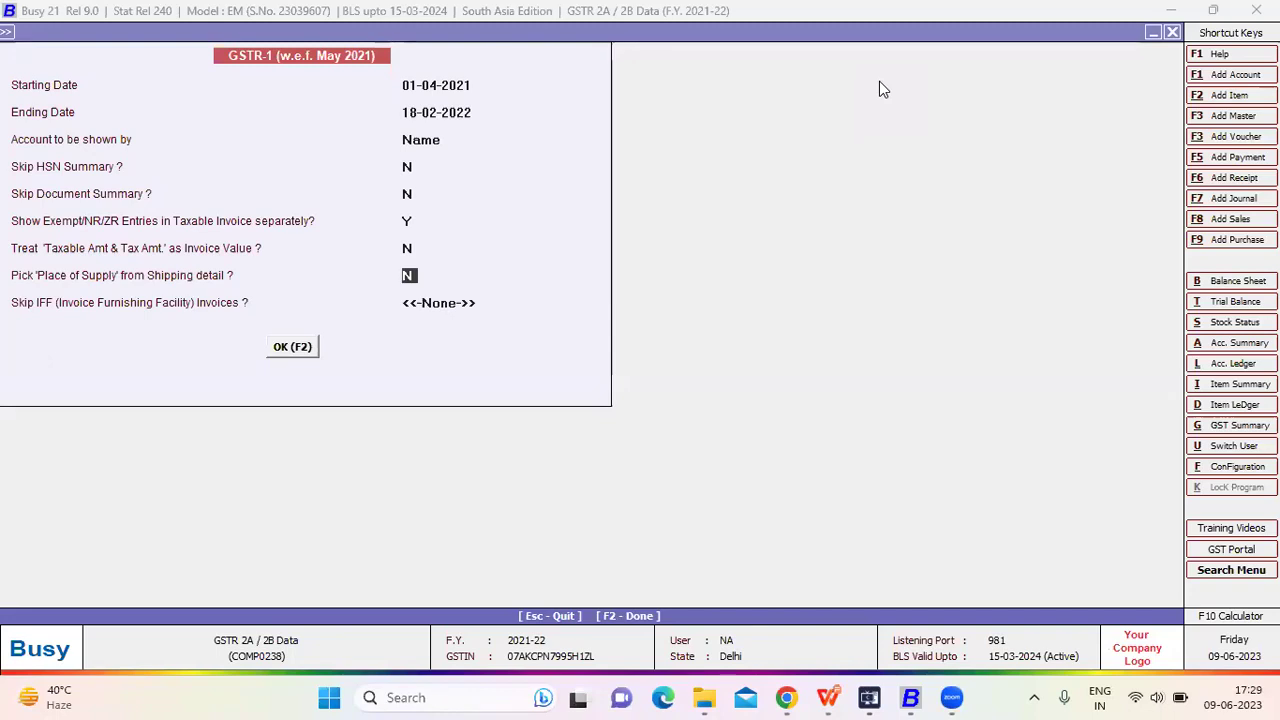
pyautogui.press('Return')
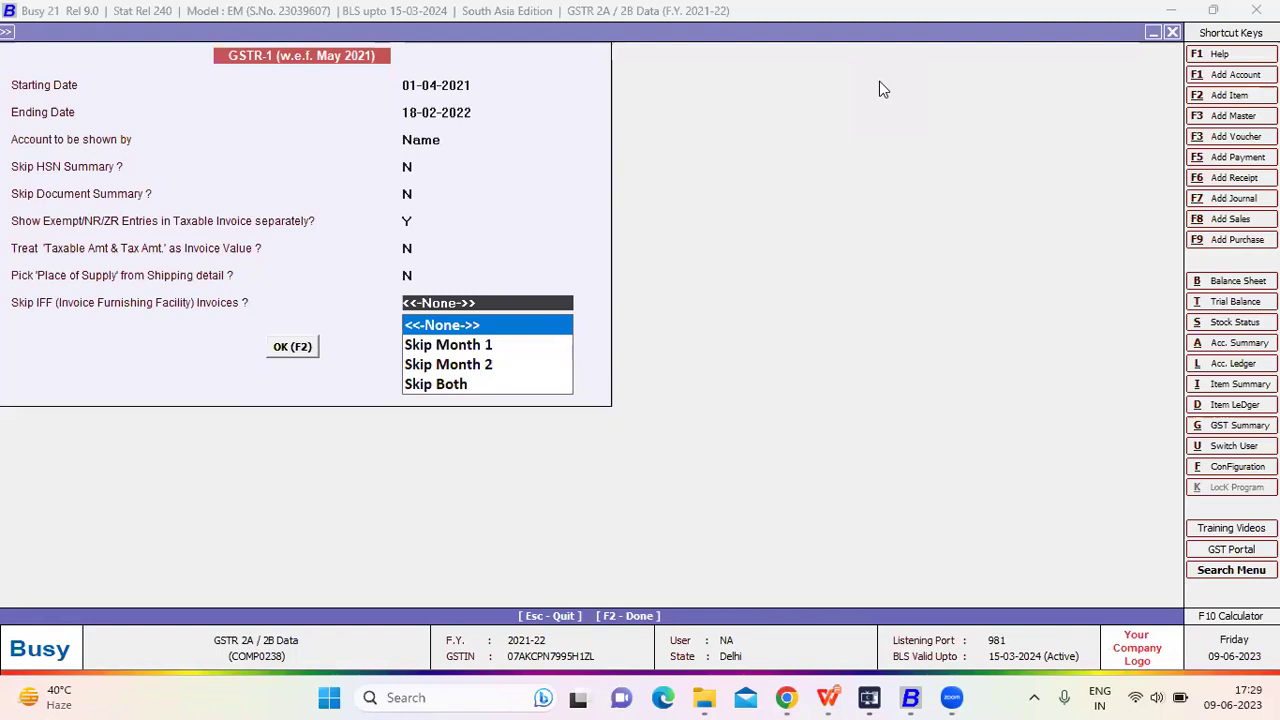
# - Review the month choices for skipping IFF invoices, leave the option at None, and generate the GSTR-1 report
pyautogui.press('Down')
pyautogui.press('Down')
pyautogui.press('Down')
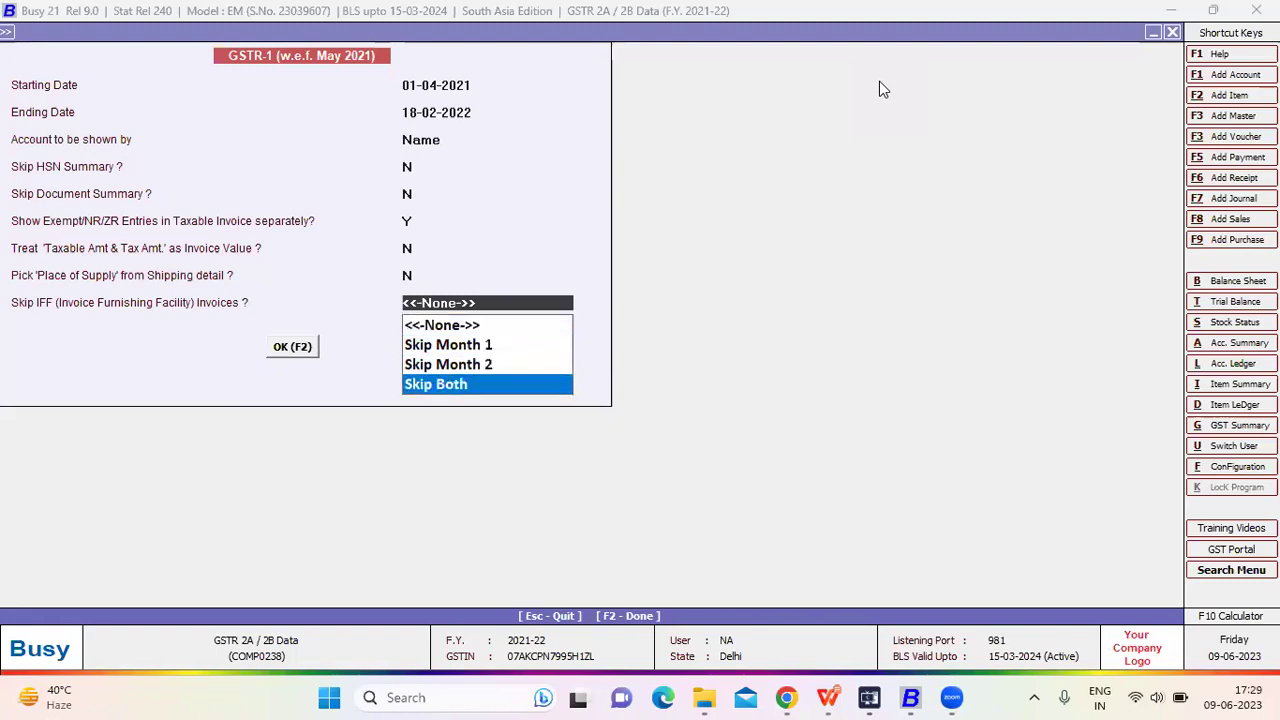
pyautogui.press('Up')
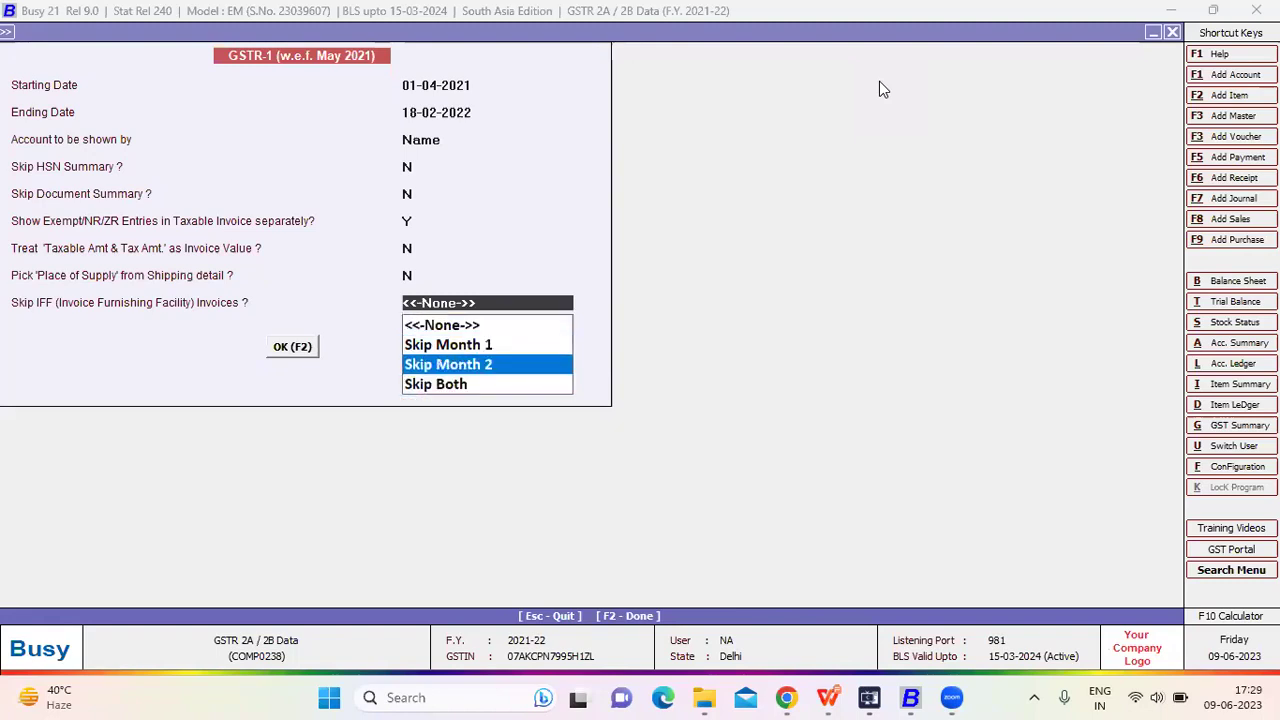
pyautogui.press('Up')
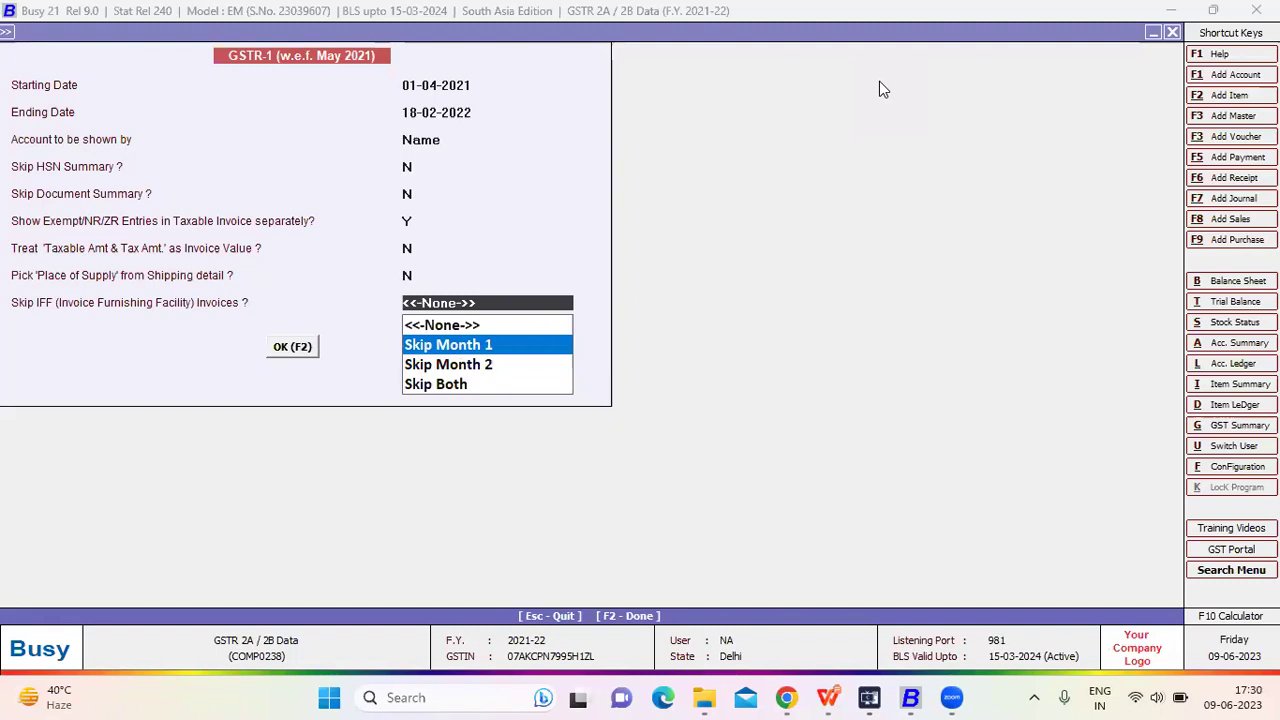
pyautogui.press('Down')
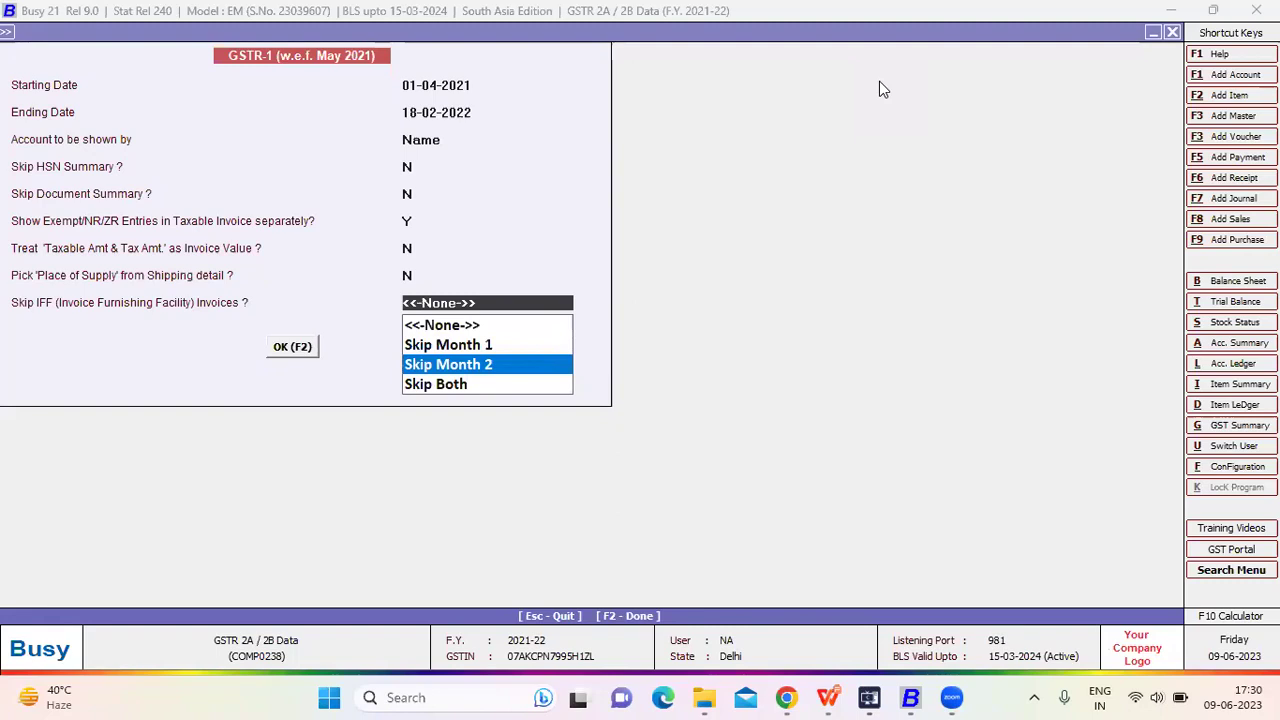
pyautogui.press('Up')
pyautogui.press('Up')
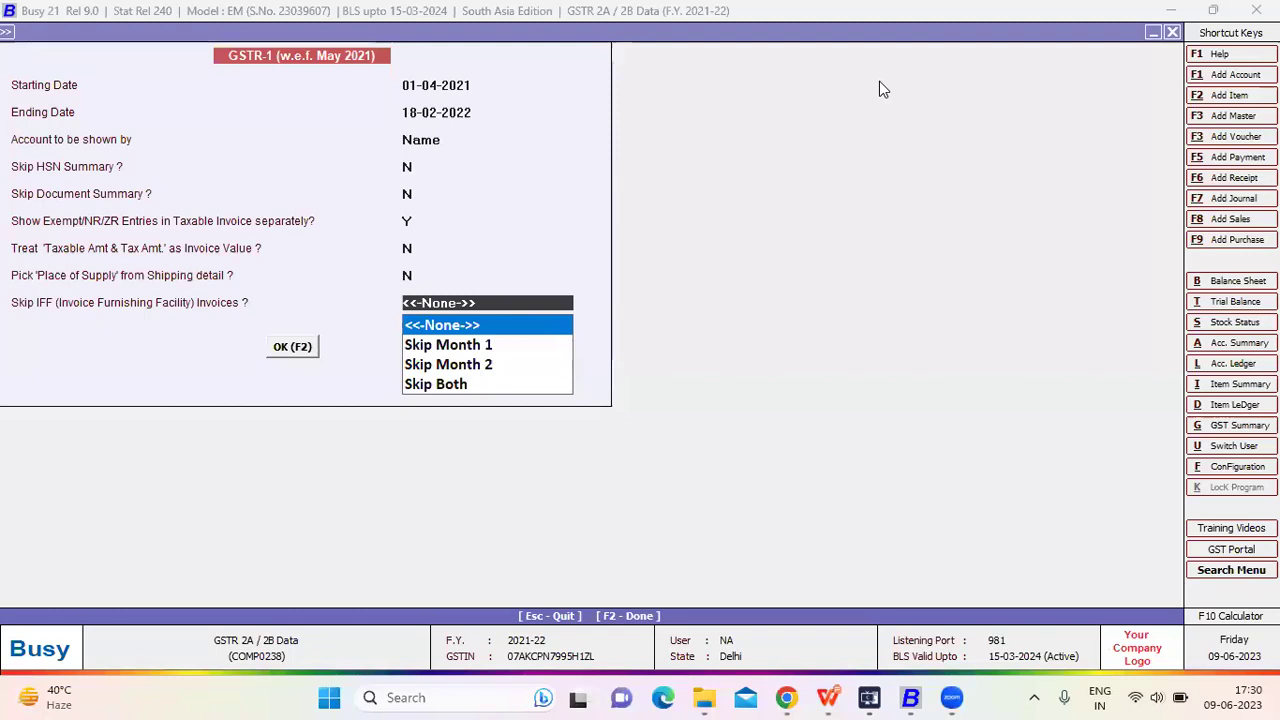
pyautogui.press('Return')
pyautogui.press('Return')
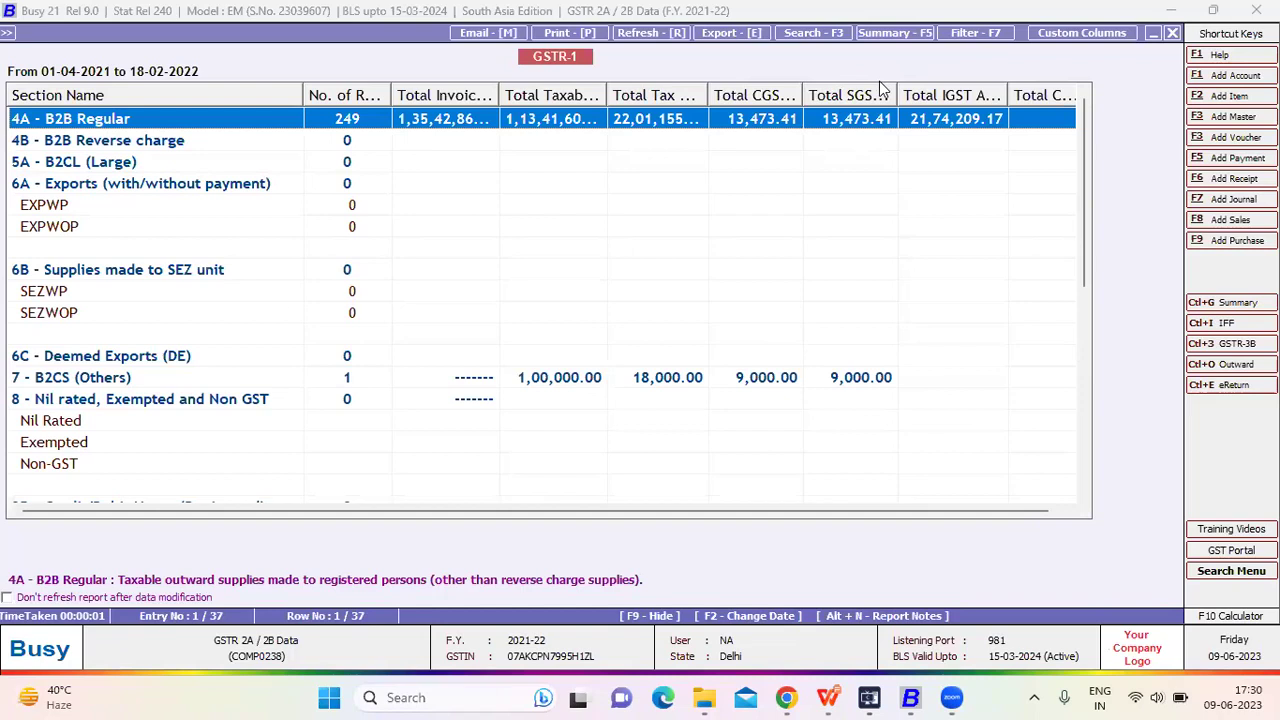
# - Go through the GSTR-1 sections from 4B - B2B Reverse charge to 6B - Supplies made to SEZ unit
pyautogui.press('Down')
pyautogui.press('Down')
pyautogui.press('Down')
pyautogui.press('Down')
pyautogui.press('Down')
pyautogui.press('Down')
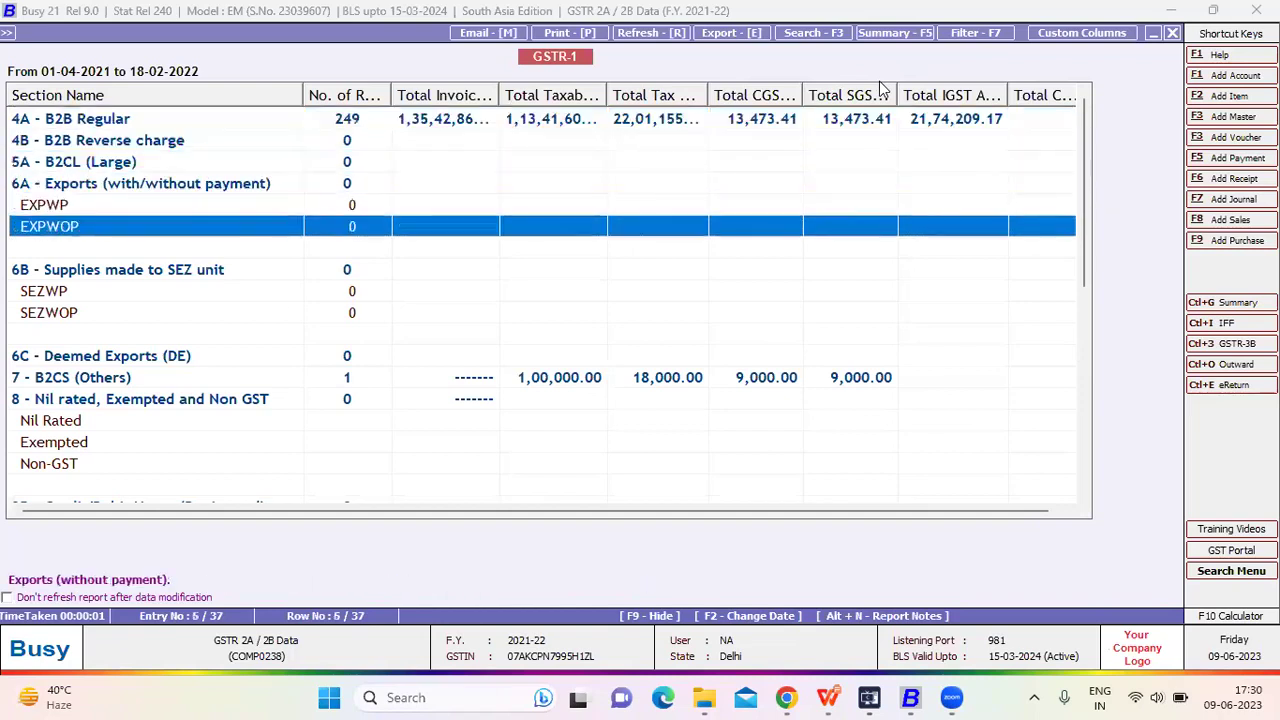
pyautogui.press('Down')
pyautogui.press('Down')
pyautogui.press('Down')
pyautogui.press('Down')
pyautogui.press('Down')
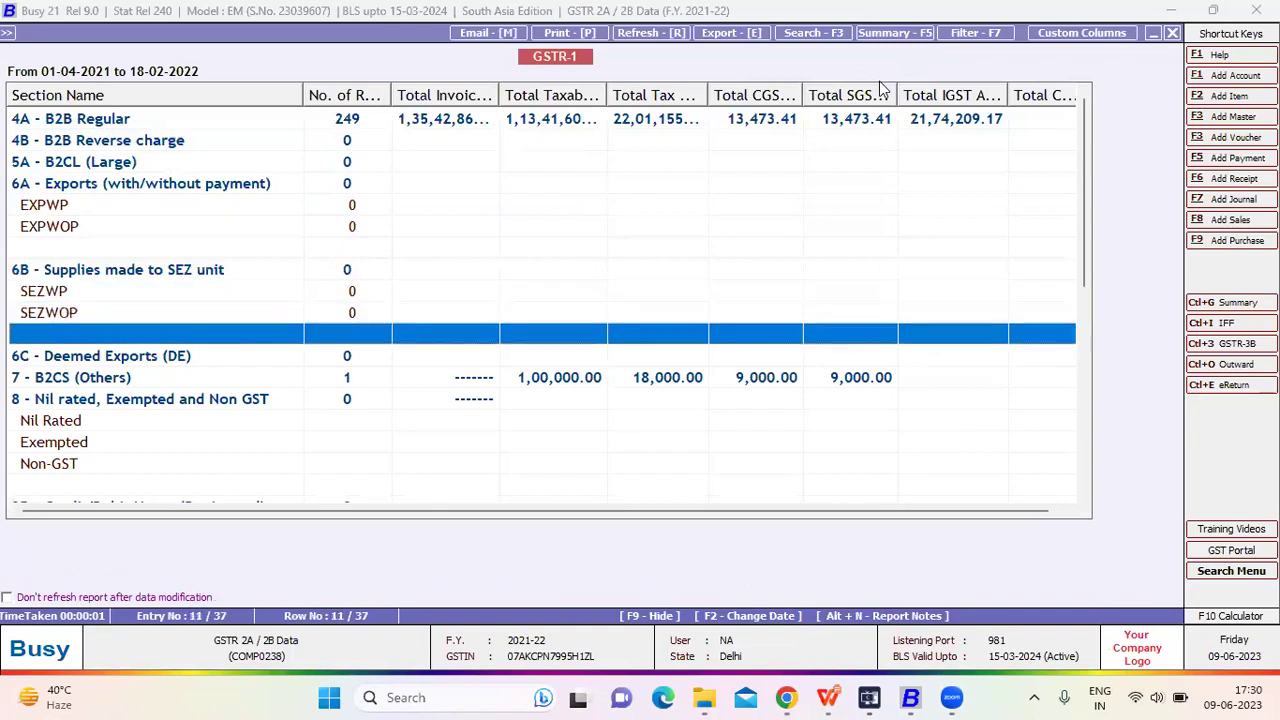
# - Examine the GSTR-1 sections for B2CS (Others), nil rated, exempted and non-GST supplies, and registered and unregistered credit/debit notes
pyautogui.press('Down')
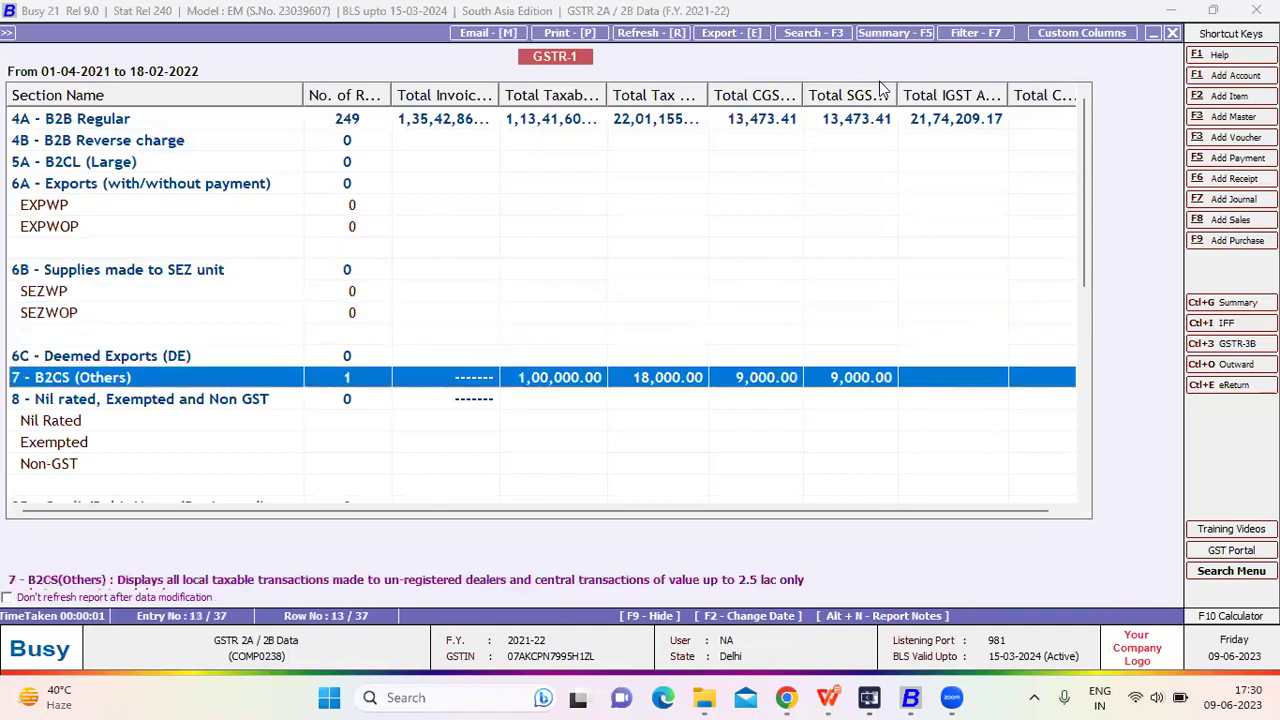
pyautogui.press('Down')
pyautogui.press('Down')
pyautogui.press('Down')
pyautogui.press('Down')
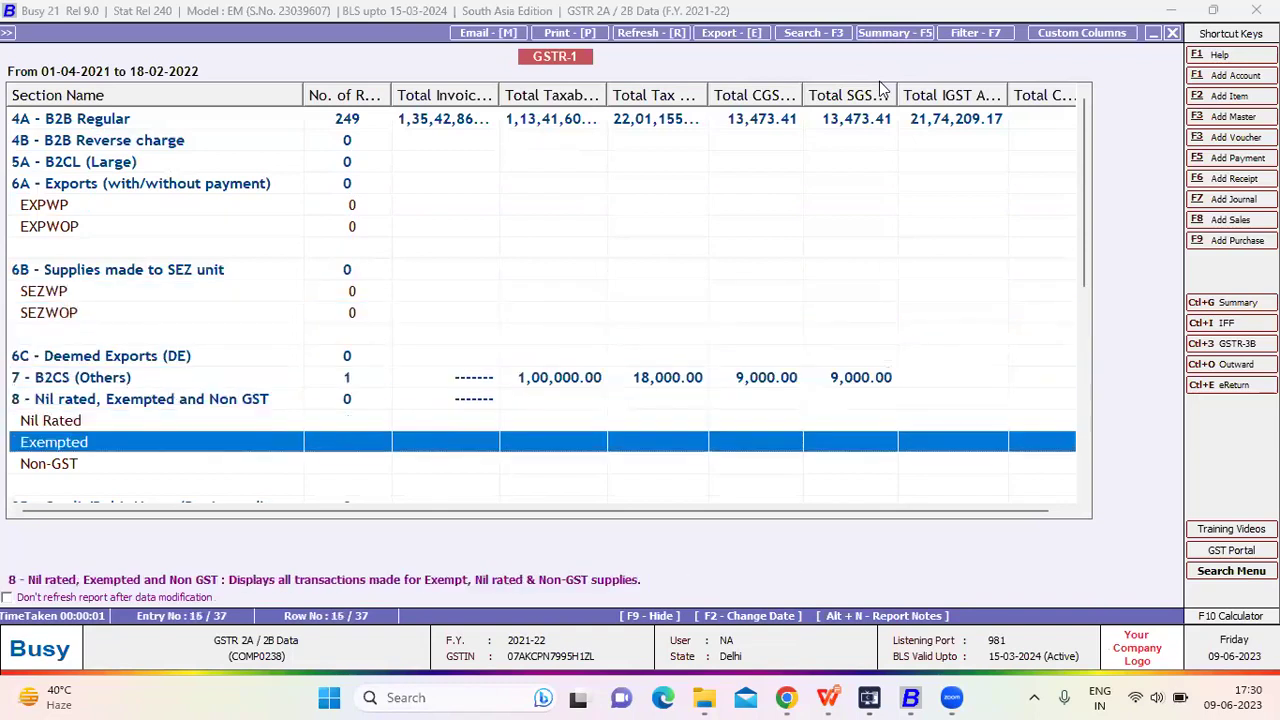
pyautogui.press('Down')
pyautogui.press('Down')
pyautogui.press('Down')
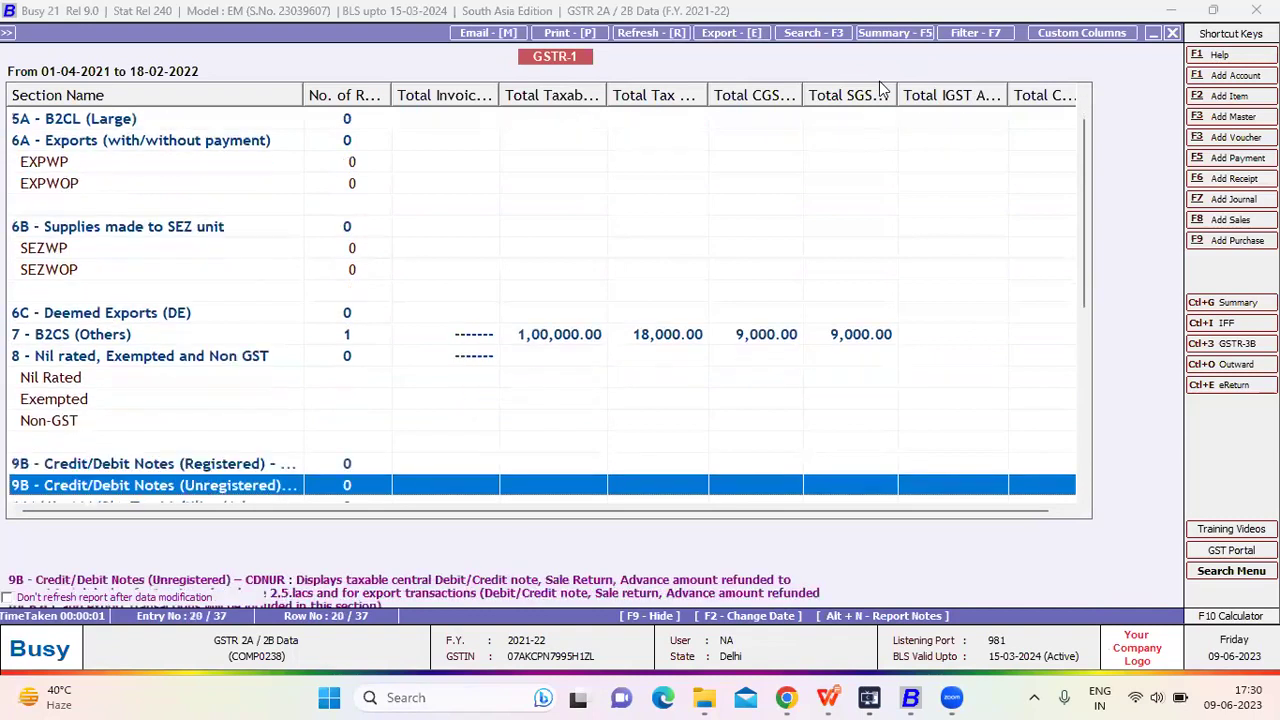
# - Examine the GSTR-1 sections for tax liability on advances, adjustment of advances, HSN-wise summary and documents issued
pyautogui.press('Down')
pyautogui.press('Down')
pyautogui.press('Up')
pyautogui.press('Down')
pyautogui.press('Down')
pyautogui.press('Up')
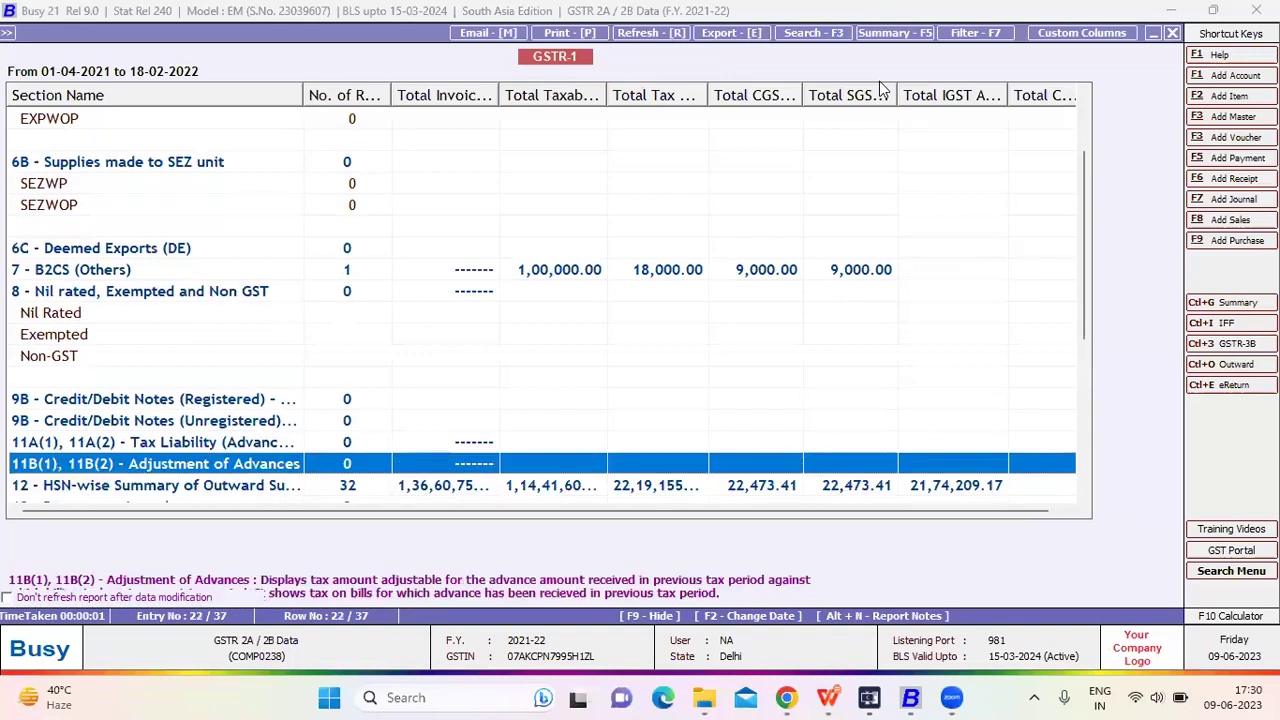
pyautogui.press('Down')
pyautogui.press('Down')
pyautogui.press('Down')
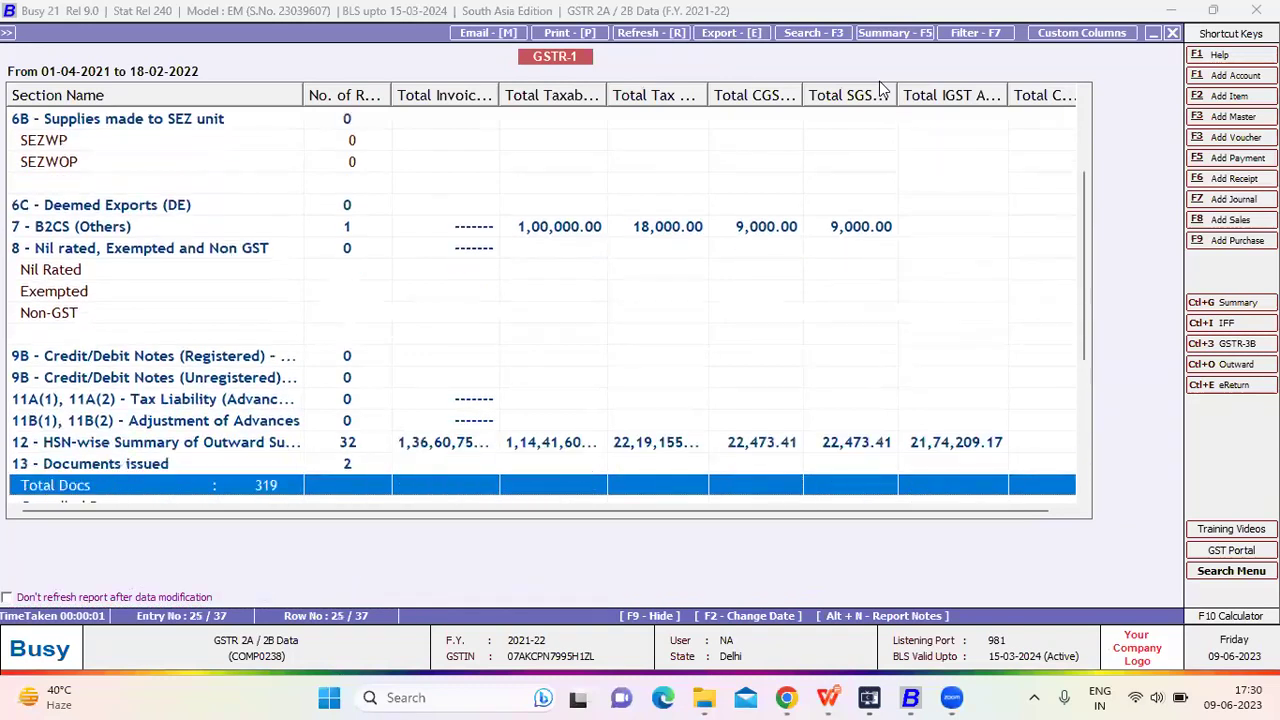
pyautogui.press('Up')
pyautogui.press('Up')
pyautogui.press('Down')
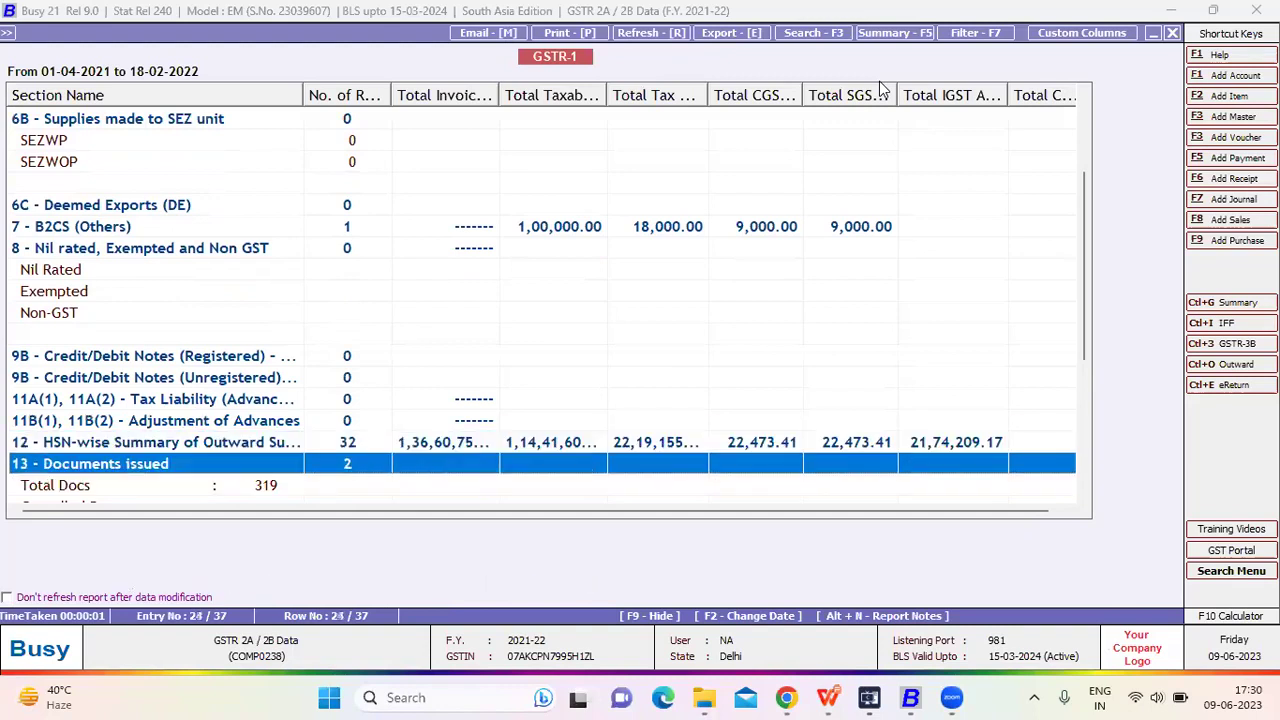
# - Review the issued-document counts and the Total Tax Liability breakdown at the end of the GSTR-1 report
pyautogui.press('Down')
pyautogui.press('Down')
pyautogui.press('Down')
pyautogui.press('Down')
pyautogui.press('Down')
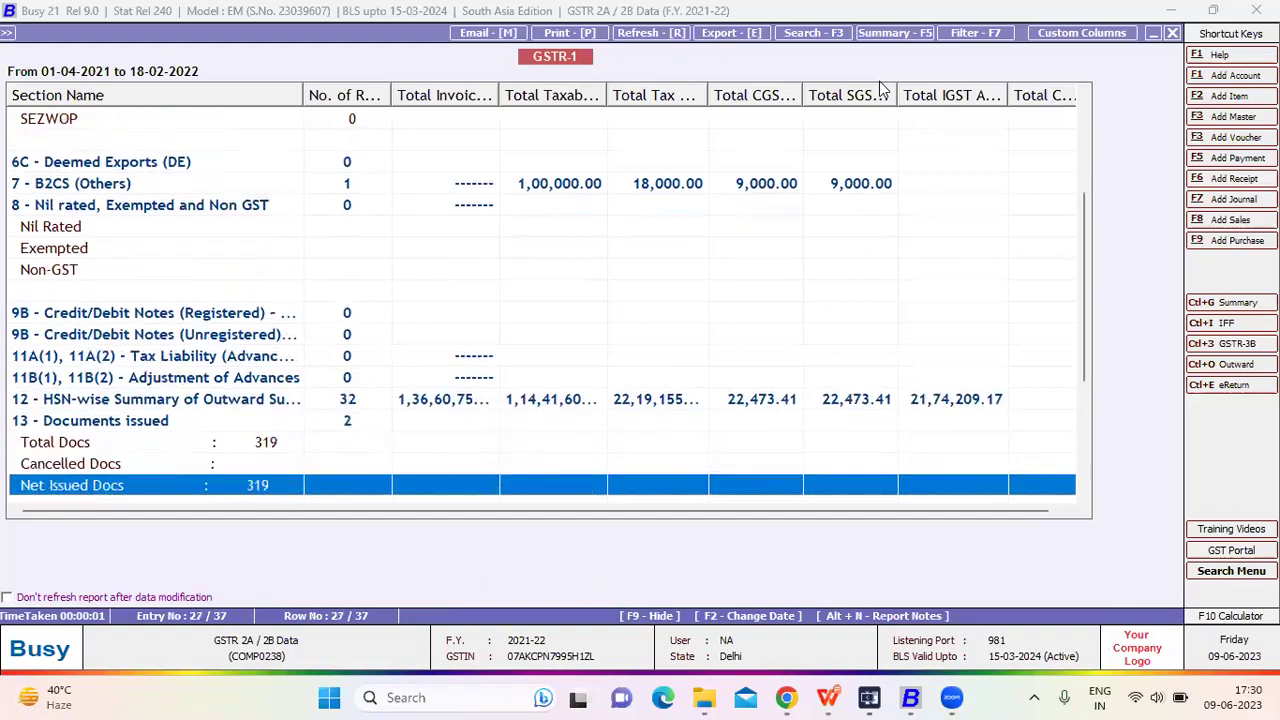
pyautogui.press('Down')
pyautogui.press('Down')
pyautogui.press('Down')
pyautogui.press('Down')
pyautogui.press('Down')
pyautogui.press('Down')
pyautogui.press('Down')
pyautogui.press('Down')
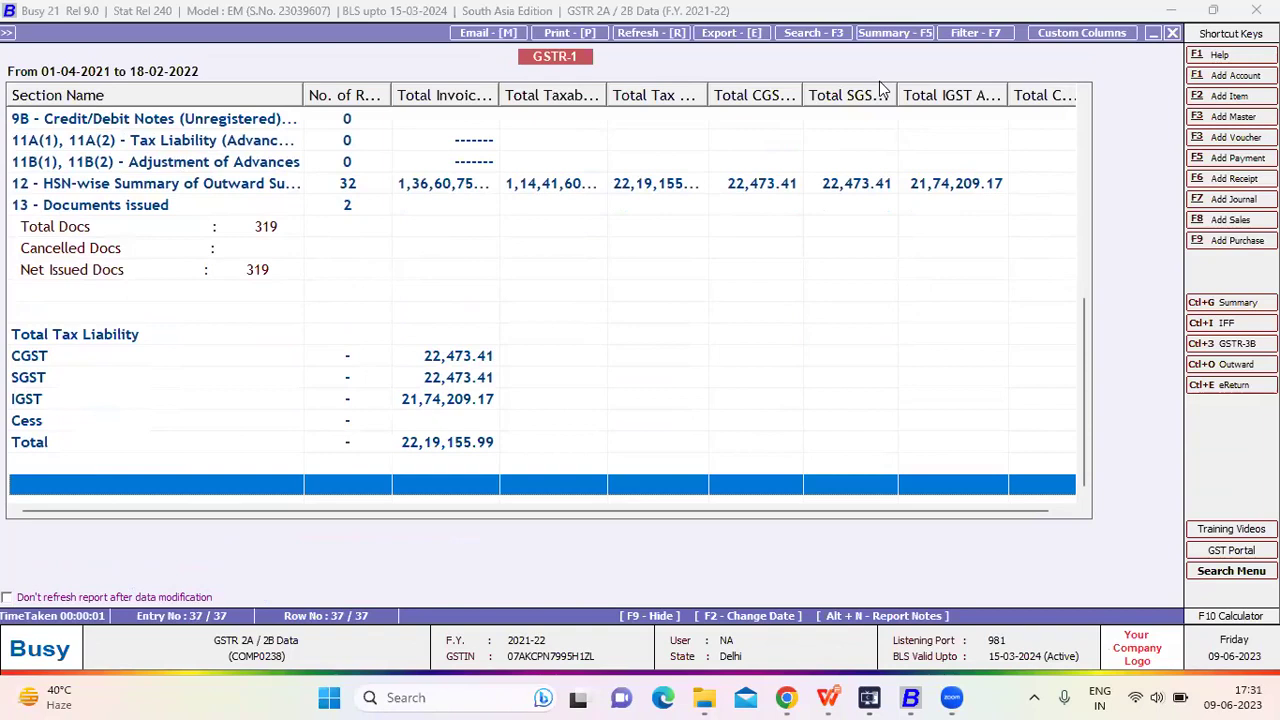
# - Look back over the GSTR-1 report from the Total Tax Liability section up to 4A - B2B Regular
pyautogui.press('Up')
pyautogui.press('Up')
pyautogui.press('Up')
pyautogui.press('Up')
pyautogui.press('Up')
pyautogui.press('Up')
pyautogui.press('Up')
pyautogui.press('Up')
pyautogui.press('Up')
pyautogui.press('Up')
pyautogui.press('Up')
pyautogui.press('Up')
pyautogui.press('Up')
pyautogui.press('Up')
pyautogui.press('Up')
pyautogui.press('Up')
pyautogui.press('Up')
pyautogui.press('Up')
pyautogui.press('Up')
pyautogui.press('Up')
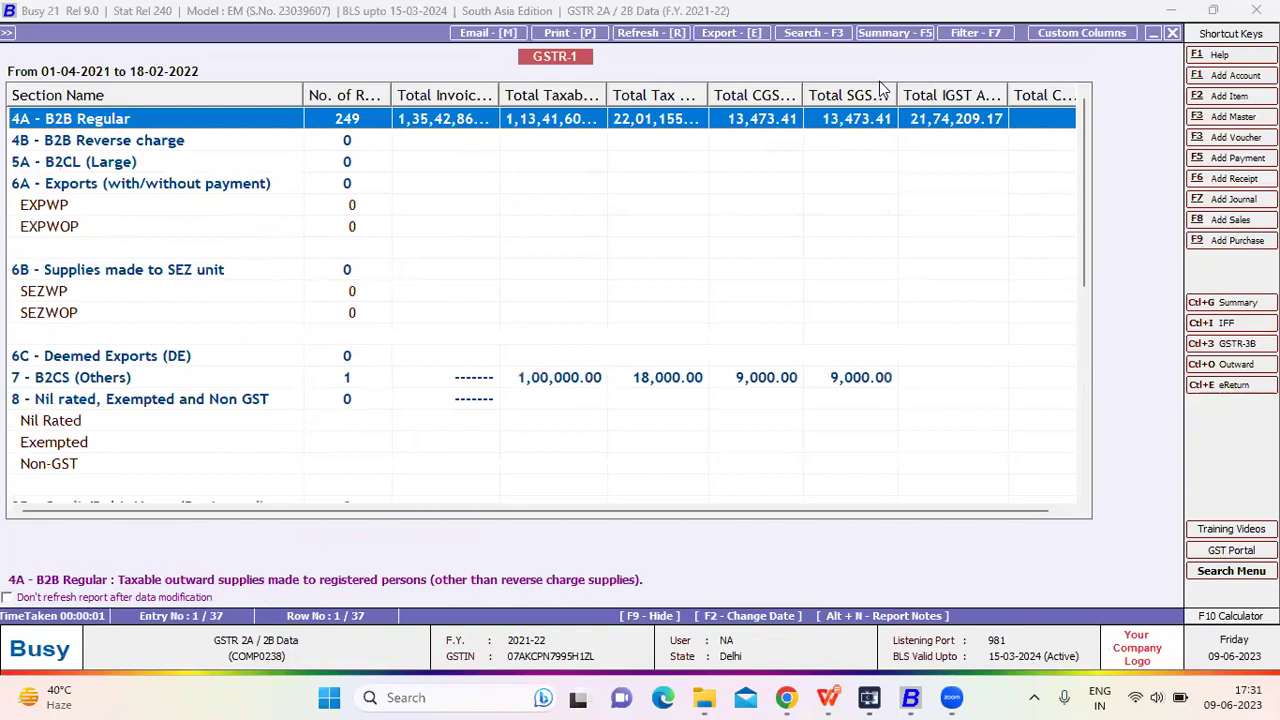
# - Close the GSTR-1 report and open the options for the GSTR-2 return
pyautogui.press('Escape')
pyautogui.press('Down')
pyautogui.press('Down')
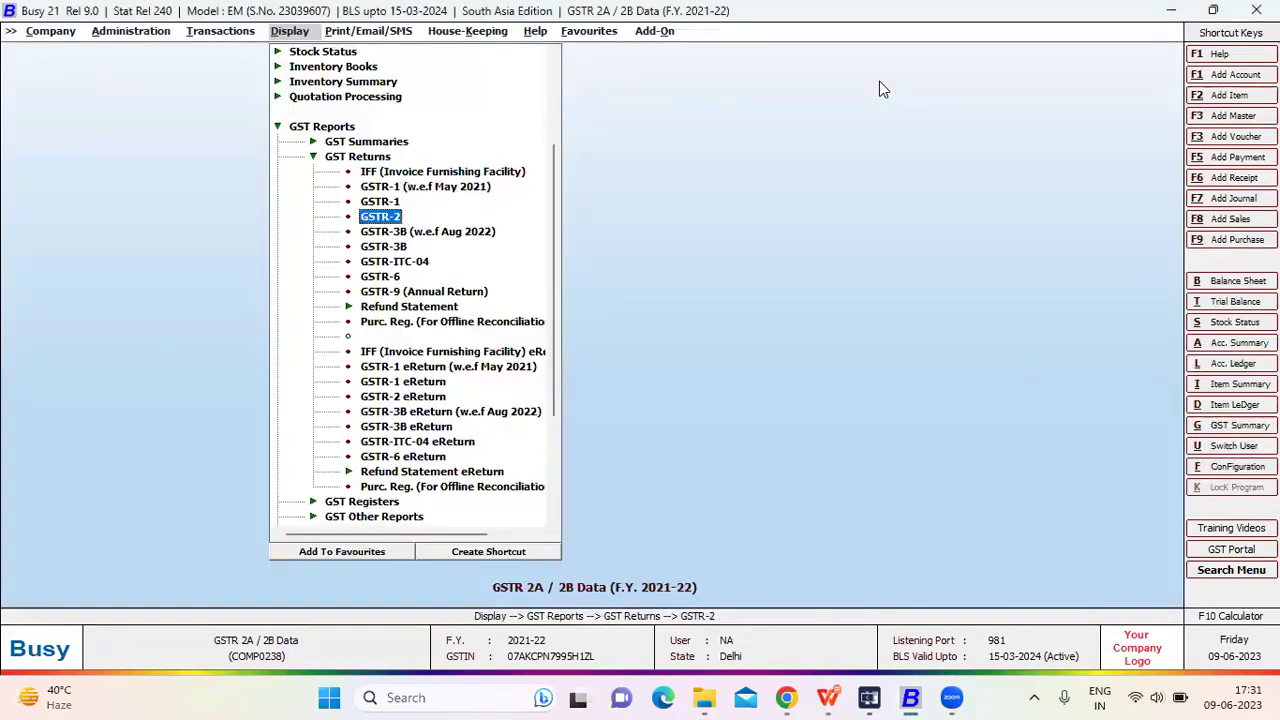
pyautogui.press('Return')
# - Generate GSTR-2 for 01-04-2021 to 18-02-2022 by voucher date, with accounts shown by Name and the HSN summary included
pyautogui.press('Return')
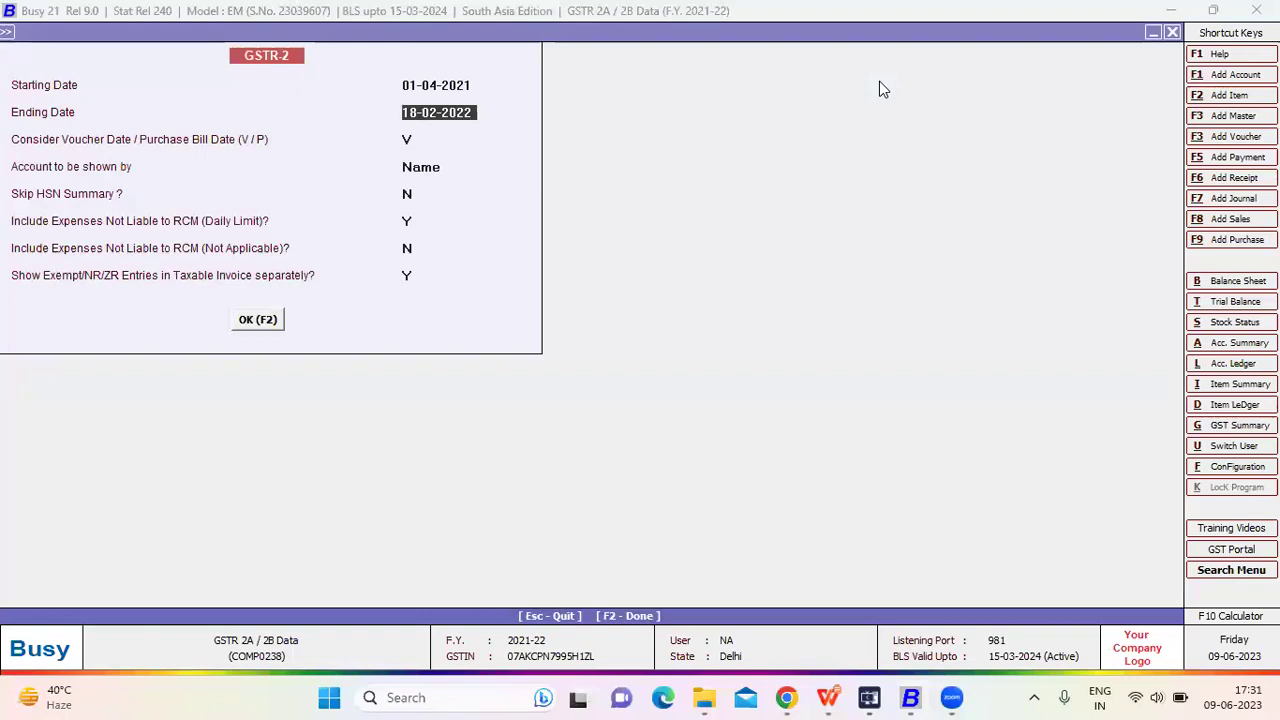
pyautogui.press('Return')
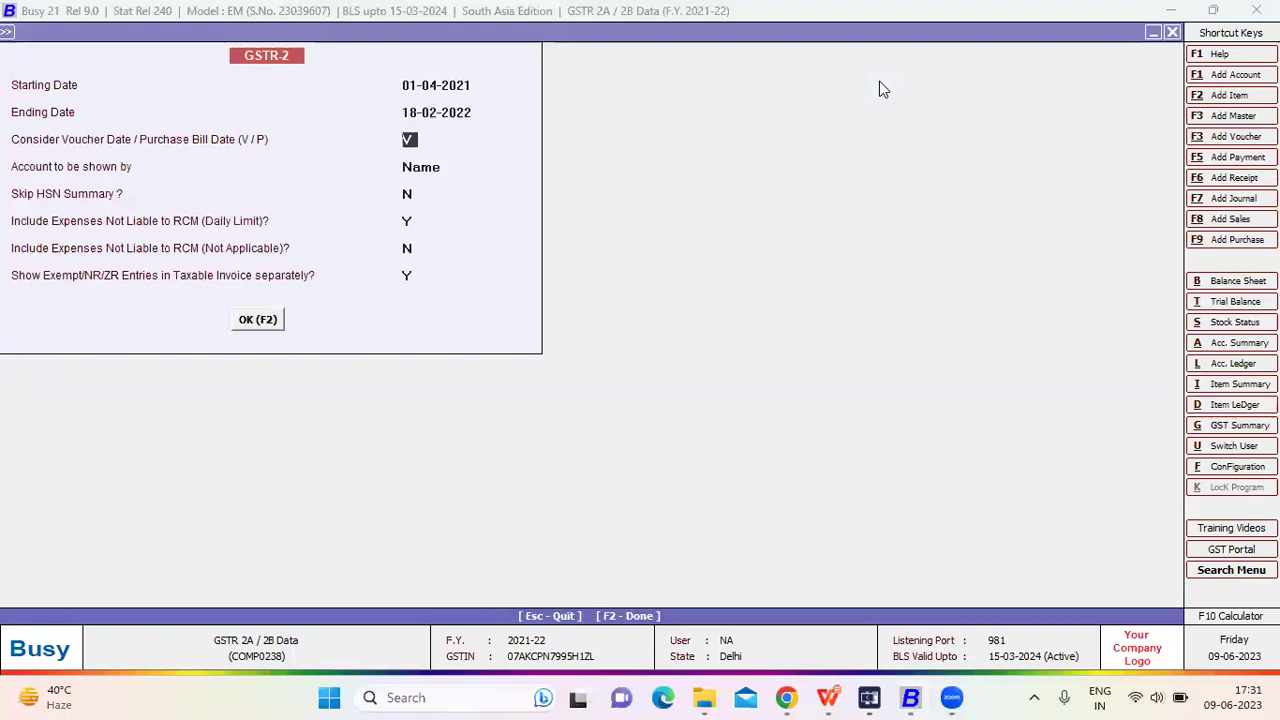
pyautogui.press('Return')
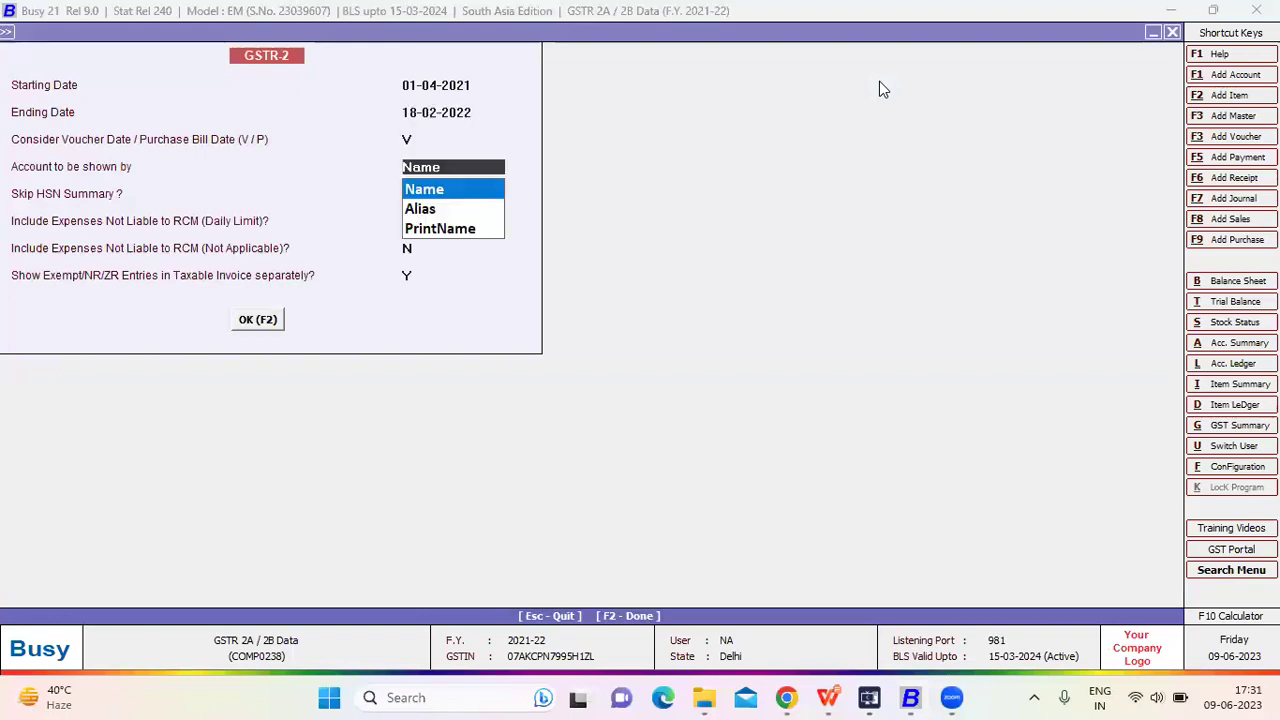
pyautogui.press('Return')
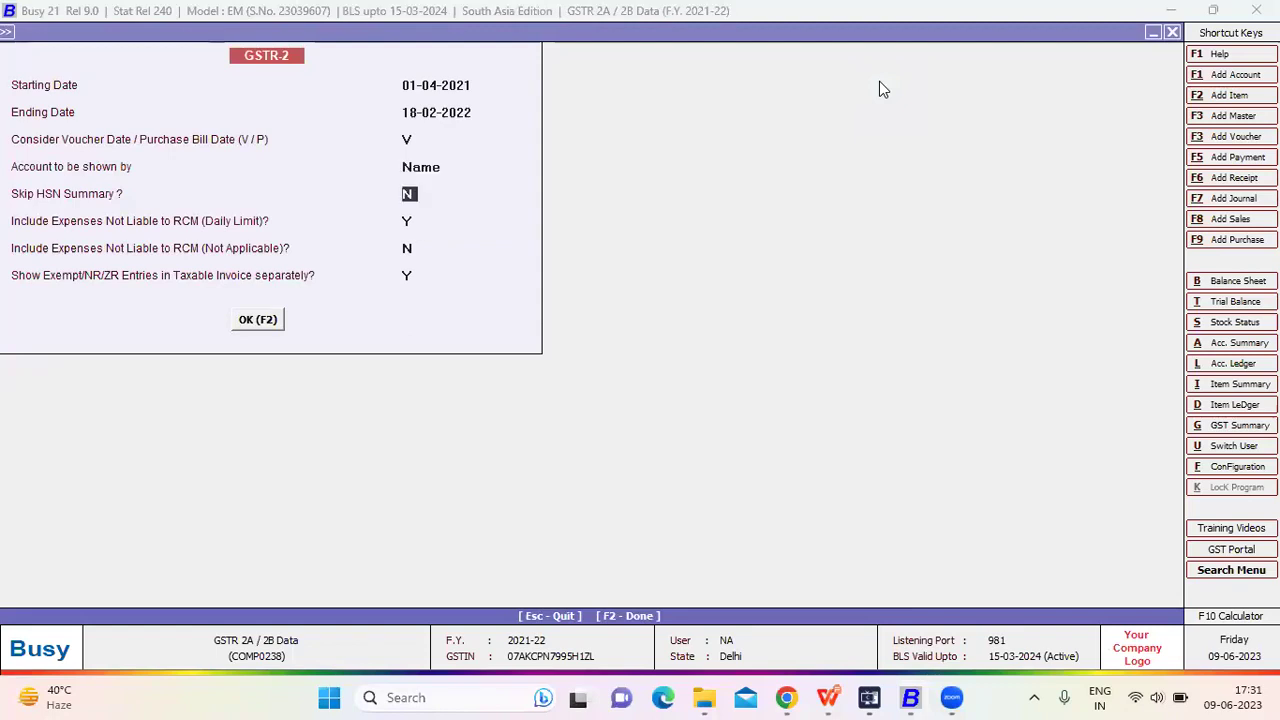
pyautogui.press('Return')
pyautogui.press('Return')
pyautogui.press('Return')
pyautogui.press('Return')
pyautogui.press('Return')
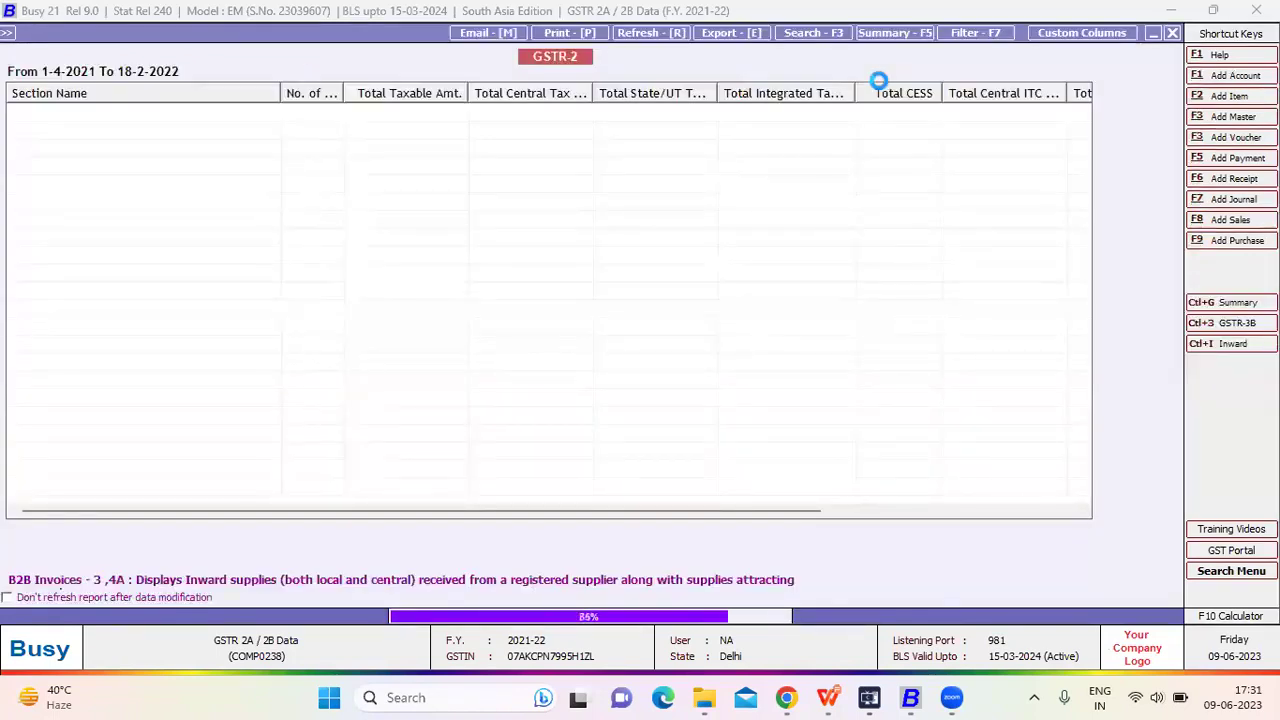
# - Examine the GSTR-2 sections for B2B Invoices - 3, 4A, B2BUR Invoices - 4B and Credit/Debit Notes - 6C
pyautogui.press('Down')
pyautogui.press('Down')
pyautogui.press('Down')
pyautogui.press('Down')
pyautogui.press('Down')
pyautogui.press('Up')
pyautogui.press('Up')
pyautogui.press('Up')
pyautogui.press('Up')
pyautogui.press('Up')
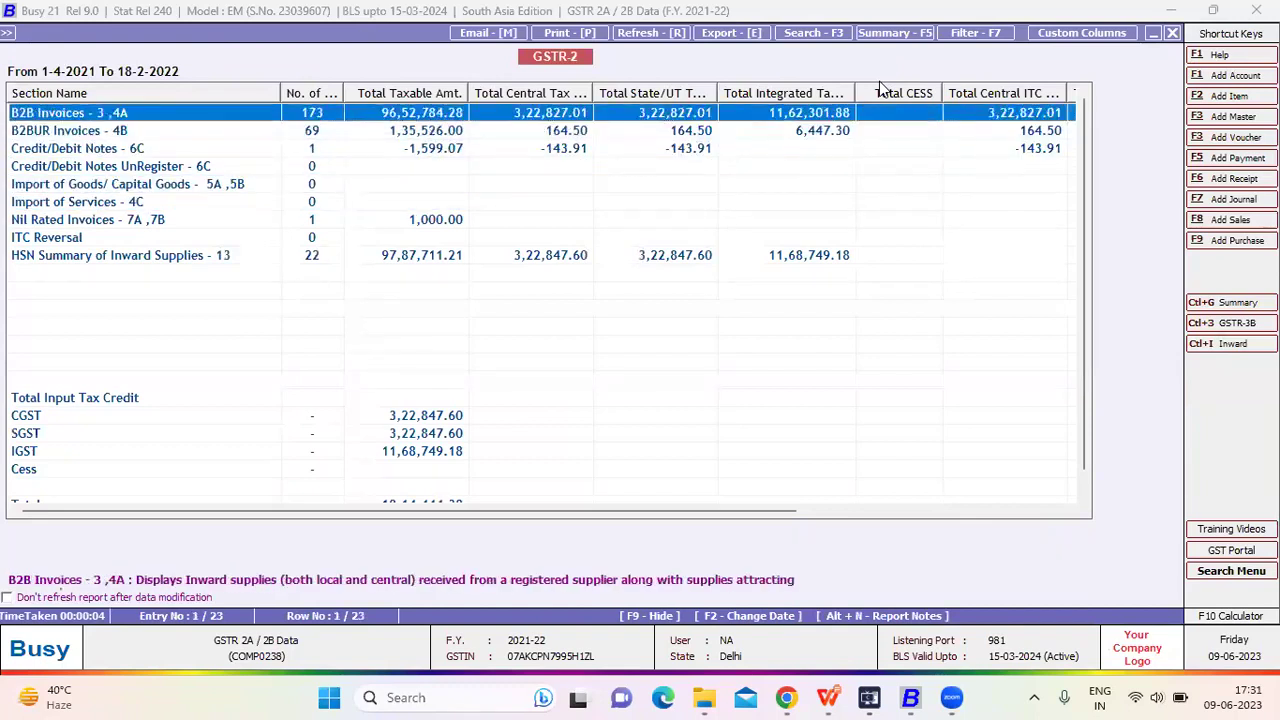
pyautogui.press('Down')
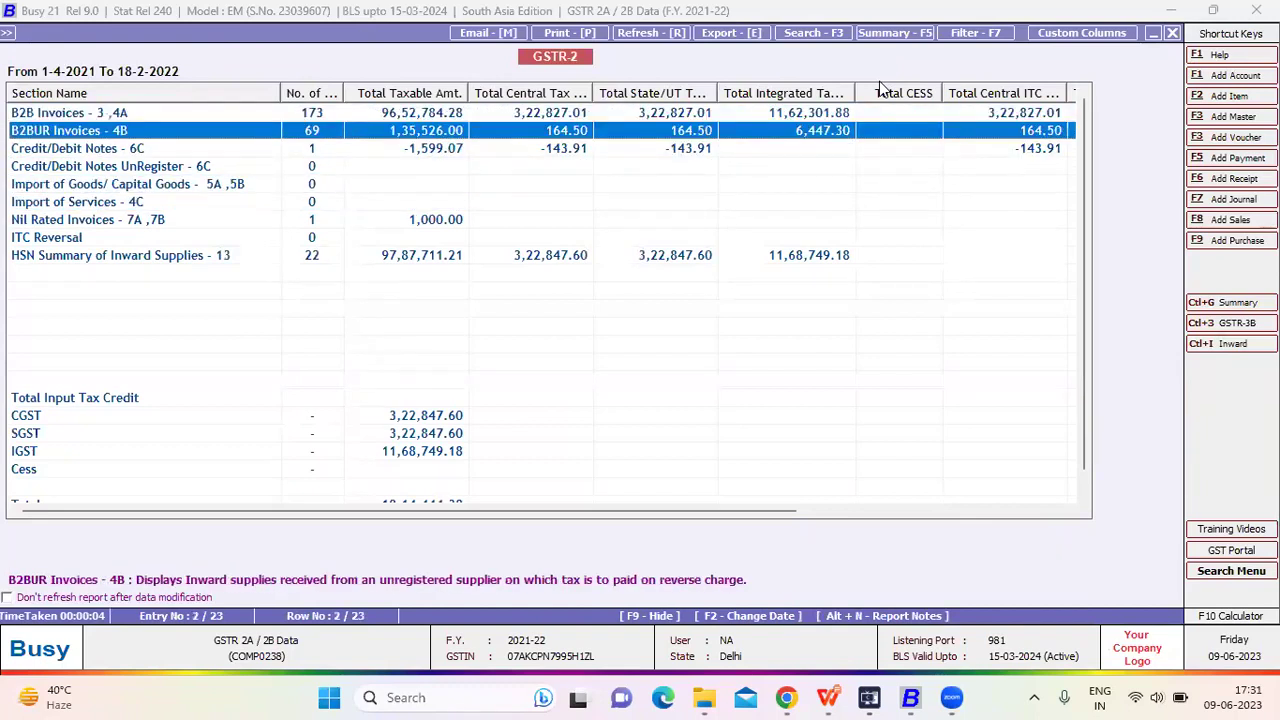
pyautogui.press('Down')
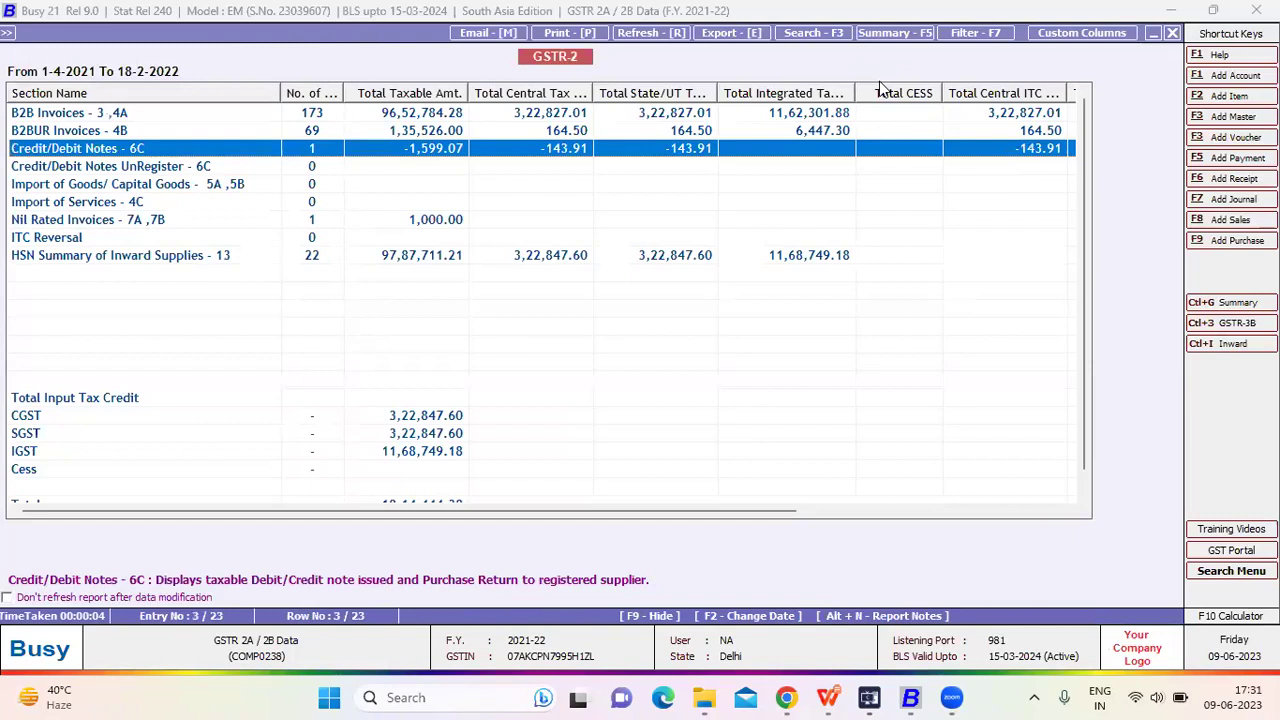
# - Examine the GSTR-2 sections for unregistered credit/debit notes, imports, nil rated invoices, ITC reversal and HSN summary of inward supplies
pyautogui.press('Down')
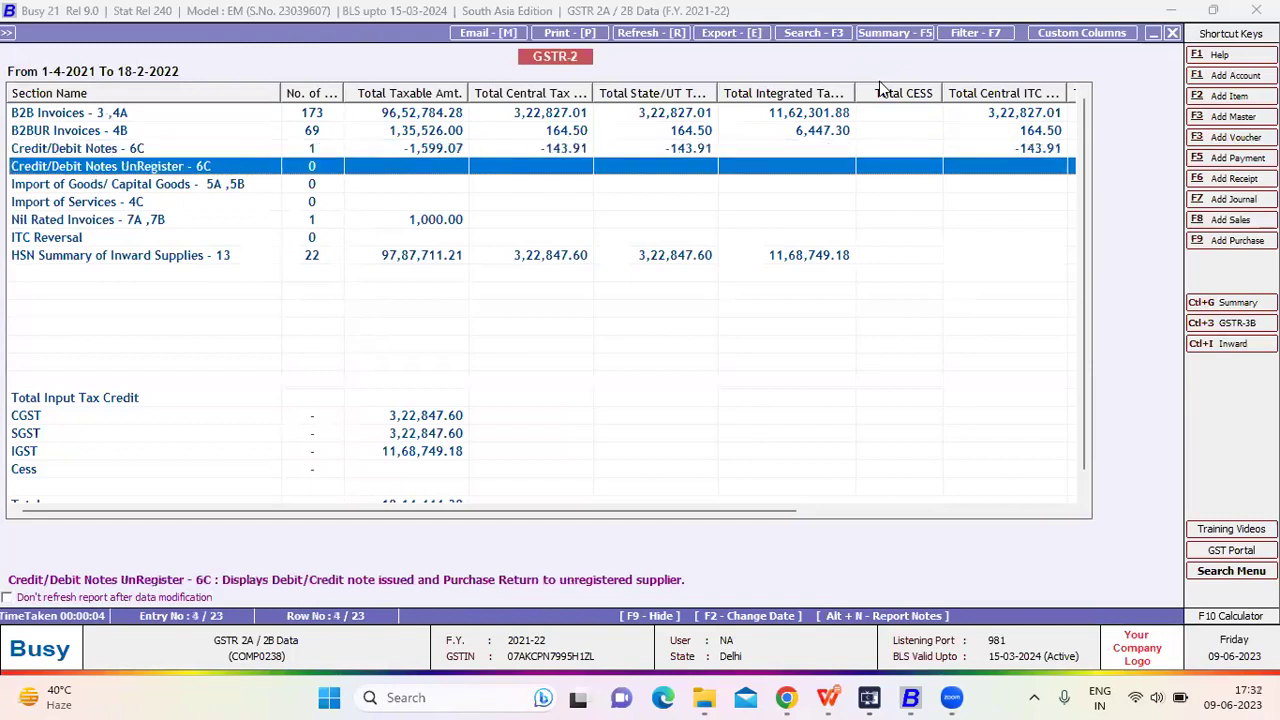
pyautogui.press('Down')
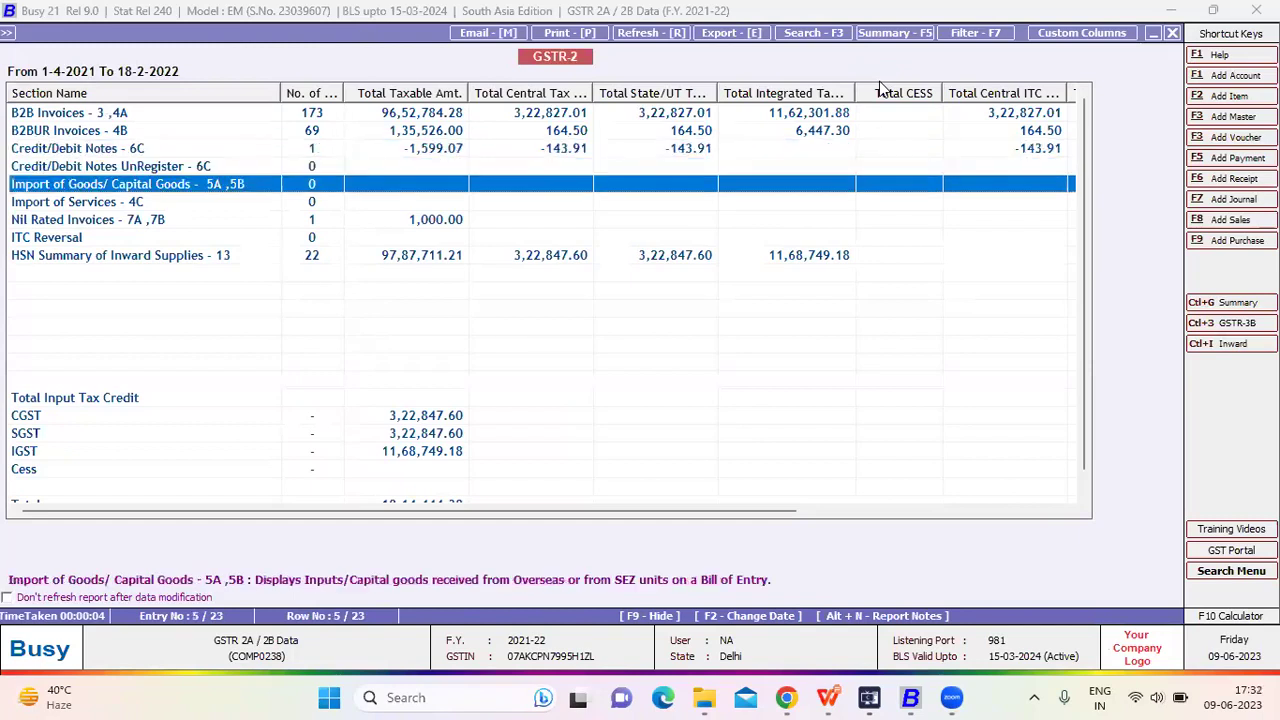
pyautogui.press('Down')
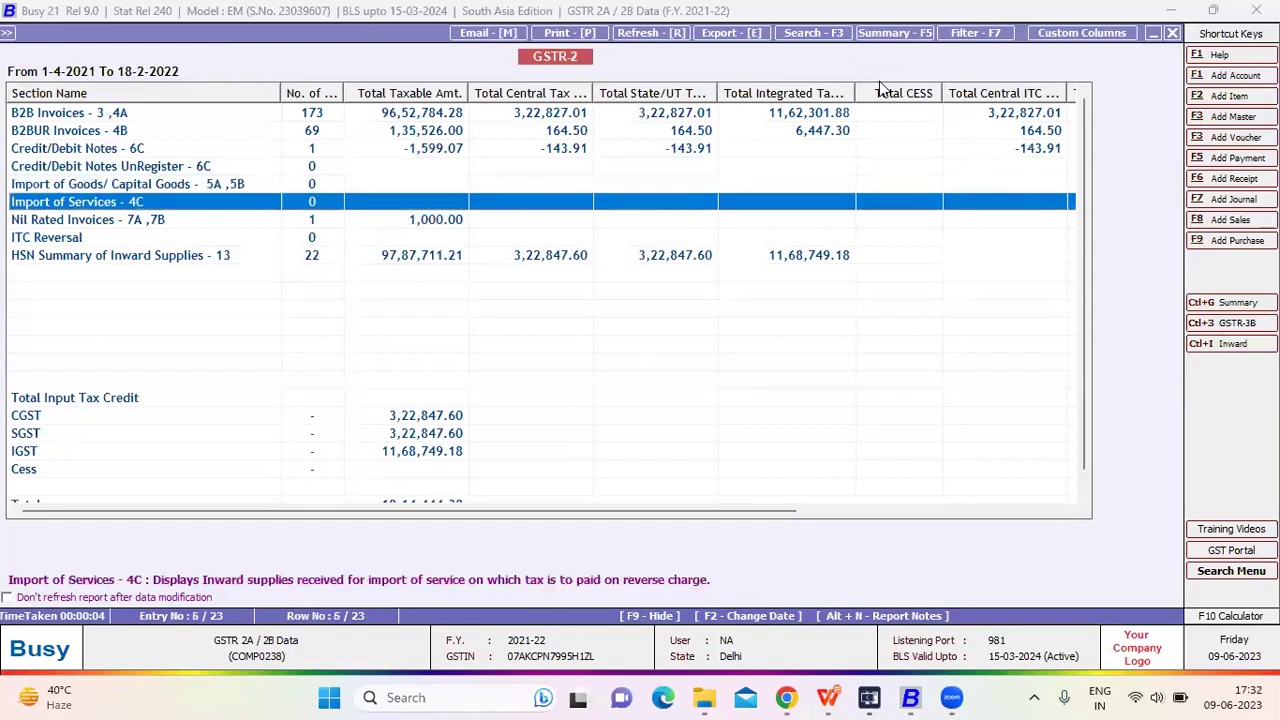
pyautogui.press('Down')
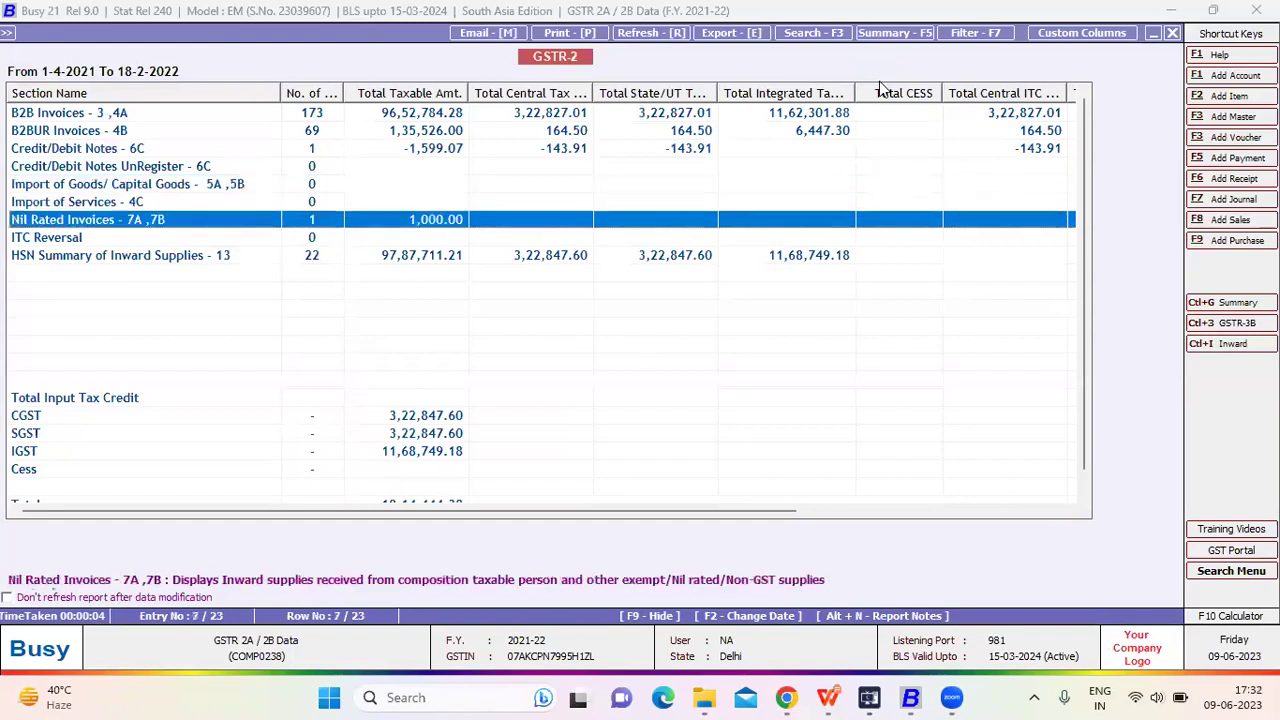
pyautogui.press('Down')
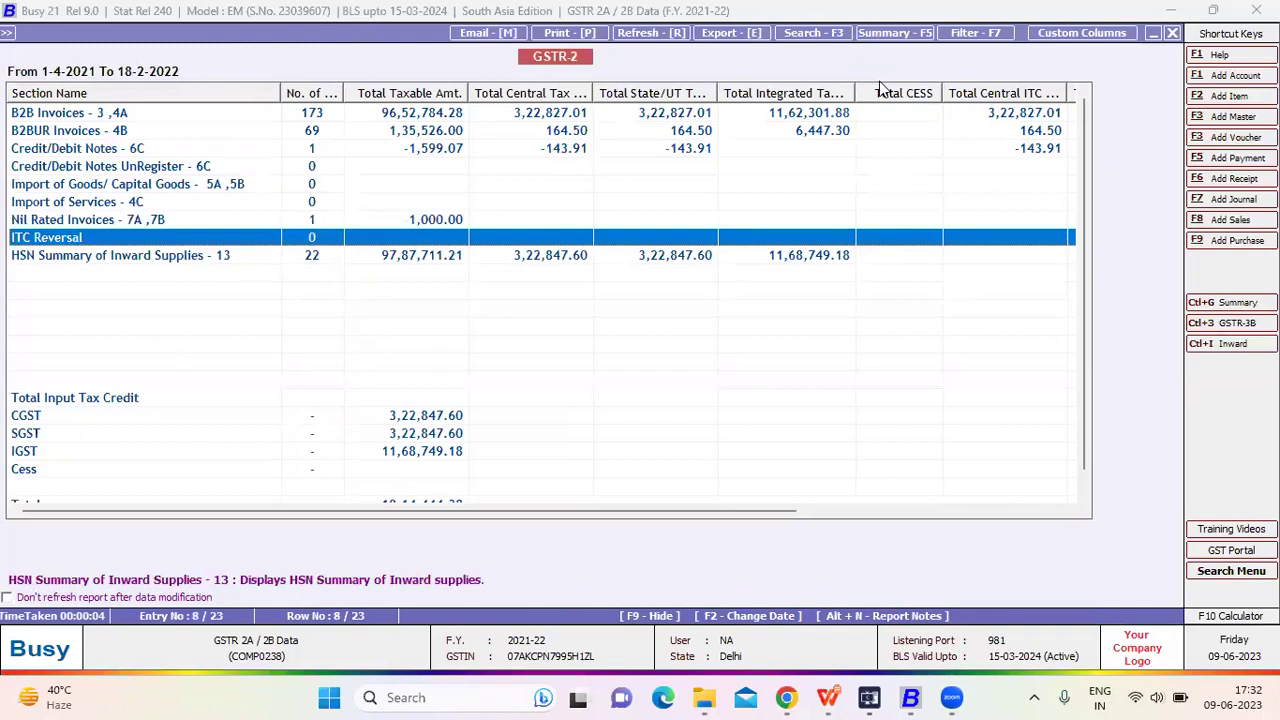
pyautogui.press('Down')
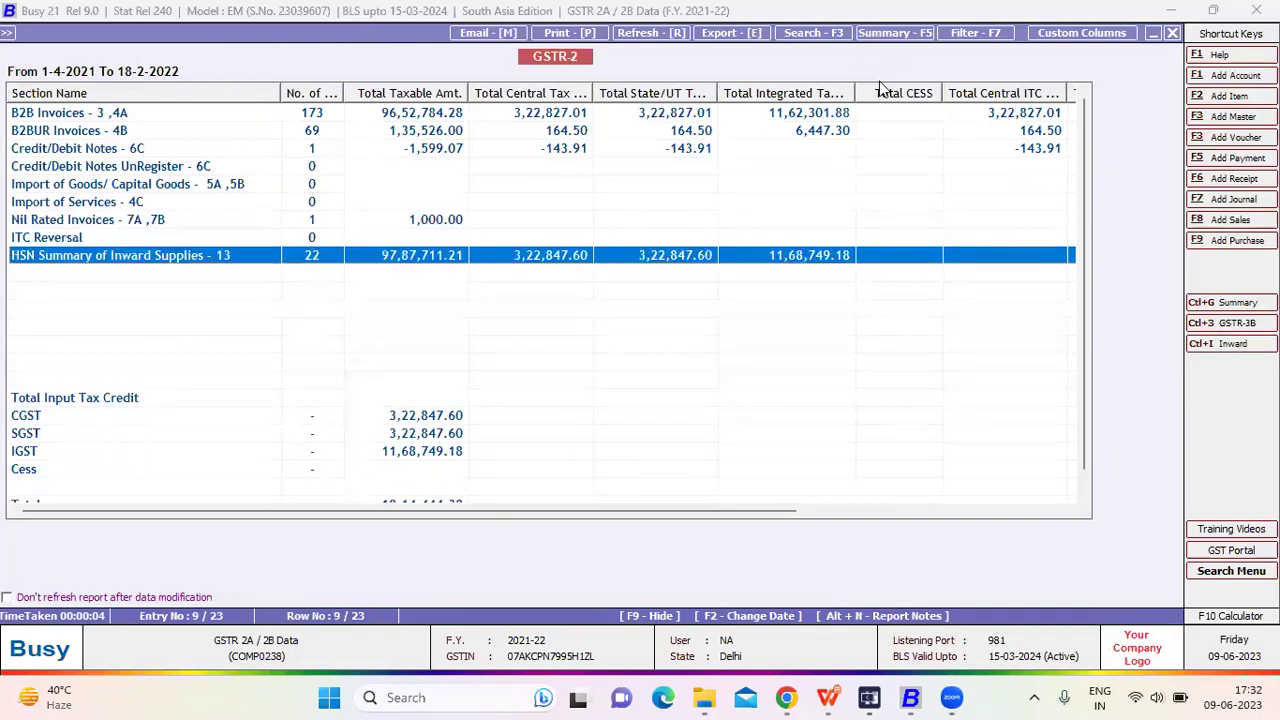
# - Review the Total Input Tax Credit breakdown by CGST, SGST, IGST and Cess at the end of the GSTR-2 report
pyautogui.press('Down')
pyautogui.press('Down')
pyautogui.press('Down')
pyautogui.press('Down')
pyautogui.press('Down')
pyautogui.press('Down')
pyautogui.press('Down')
pyautogui.press('Down')
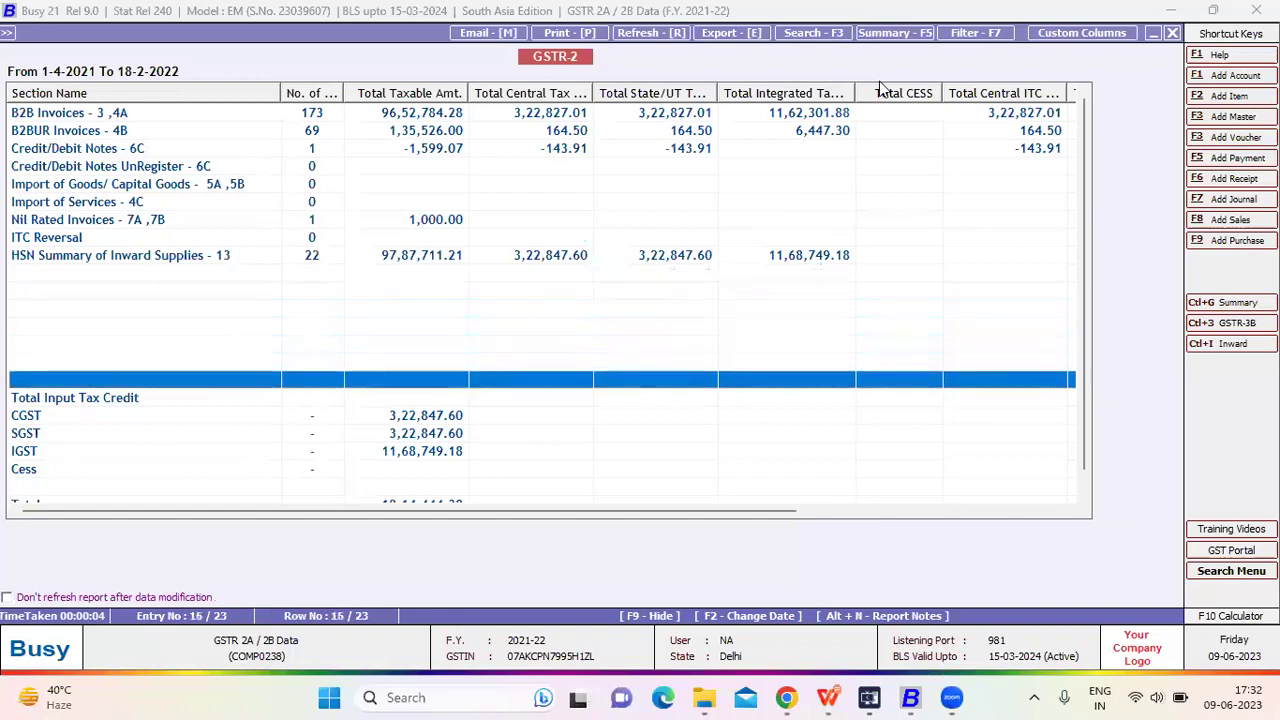
pyautogui.press('Down')
pyautogui.press('Down')
pyautogui.press('Down')
pyautogui.press('Down')
pyautogui.press('Down')
pyautogui.press('Down')
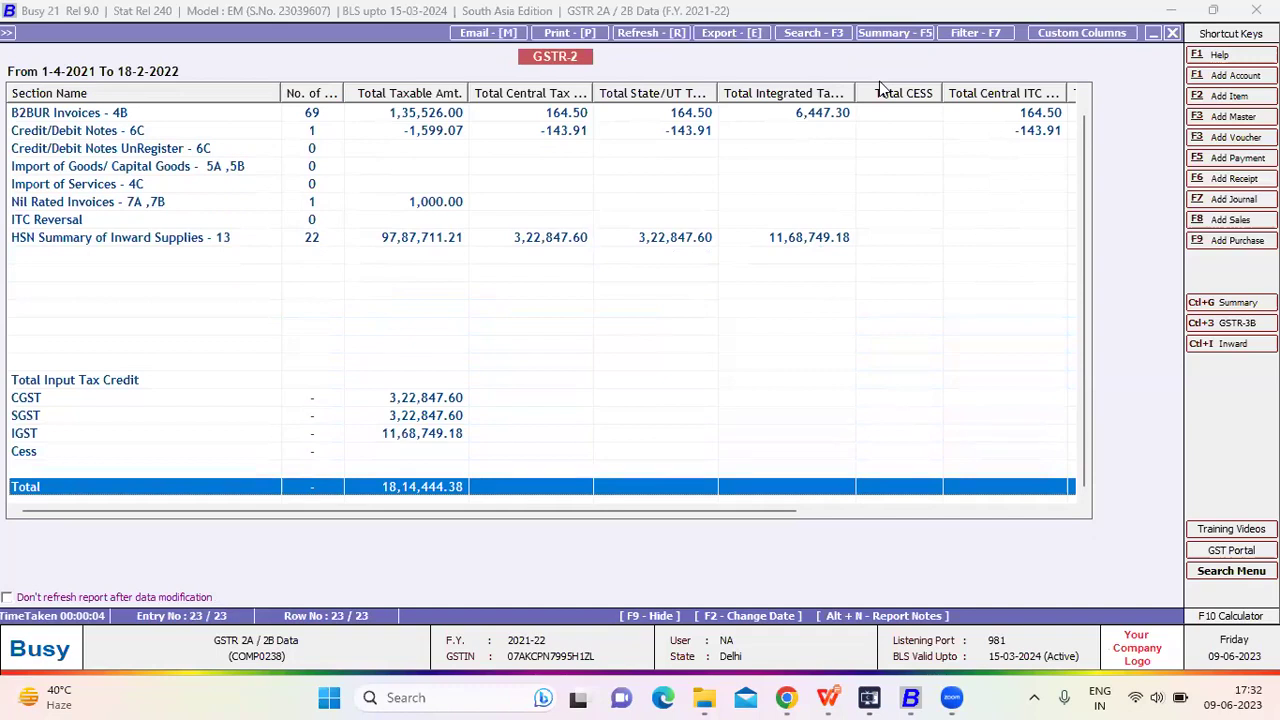
# - Close the GSTR-2 report and open the options for the GSTR-3B (w.e.f Aug 2022) return
pyautogui.press('Escape')
pyautogui.press('Escape')
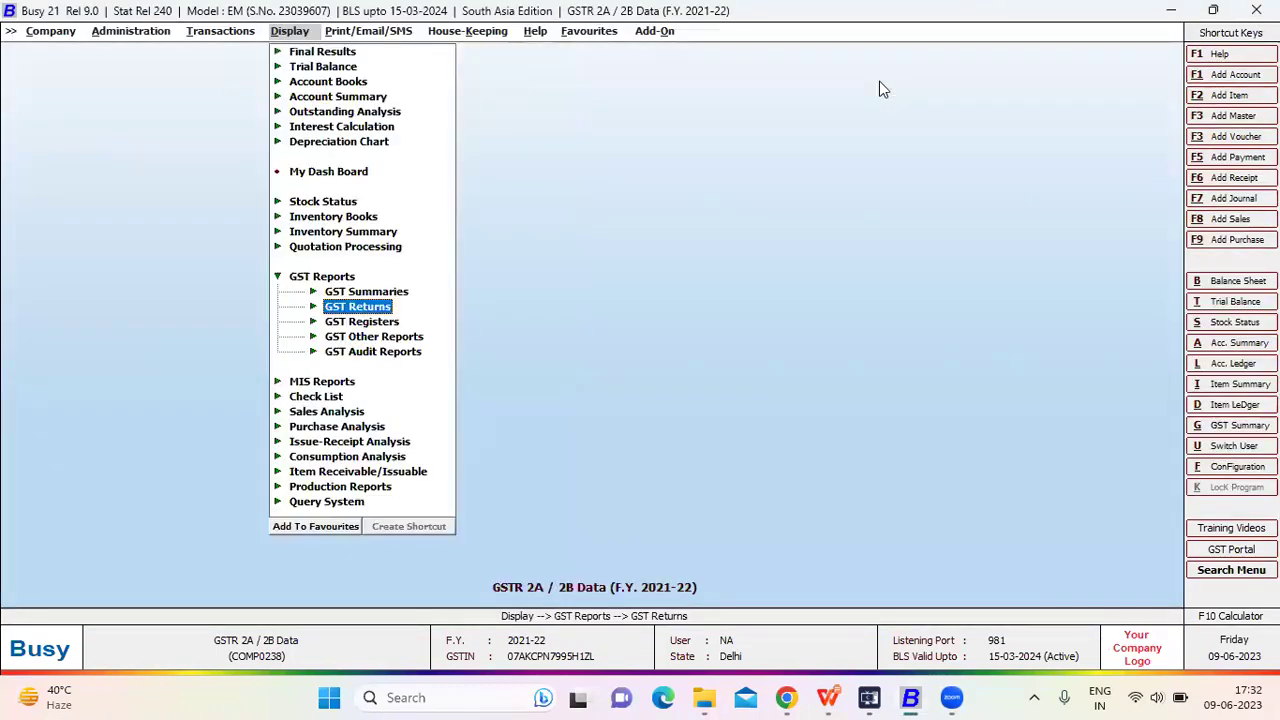
pyautogui.press('Down')
pyautogui.press('Down')
pyautogui.press('Down')
pyautogui.press('Down')
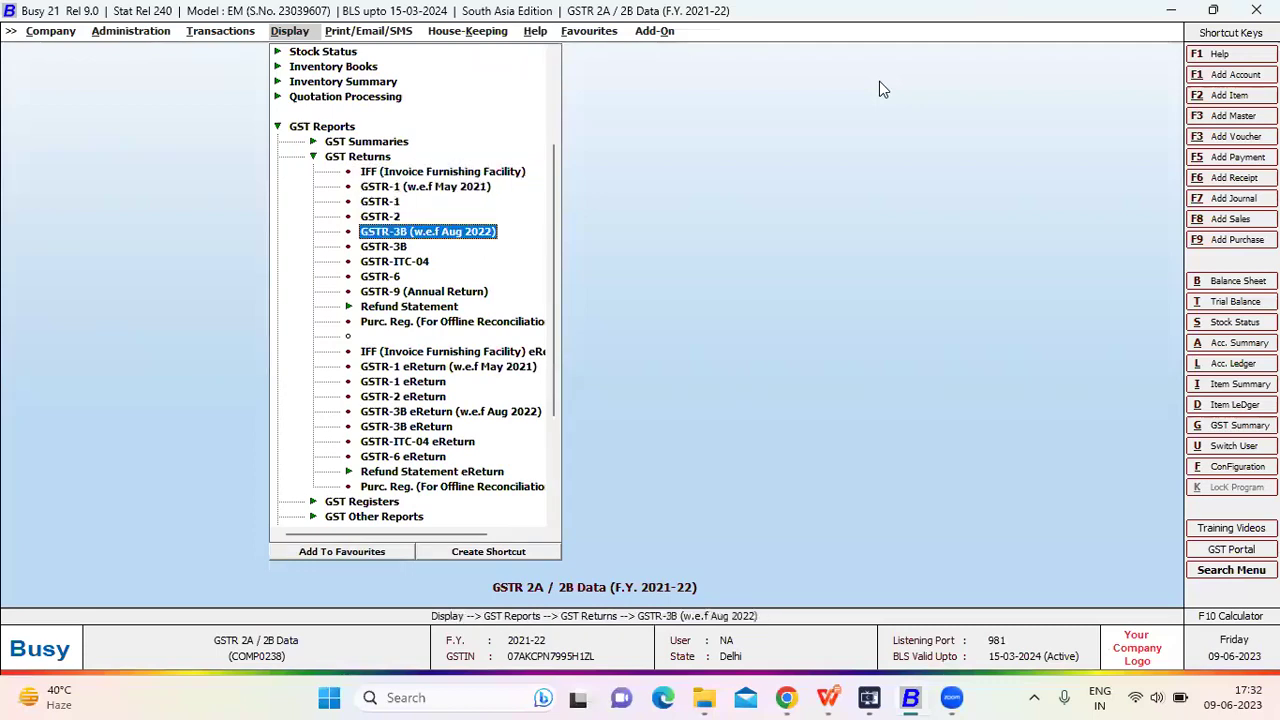
pyautogui.press('Return')
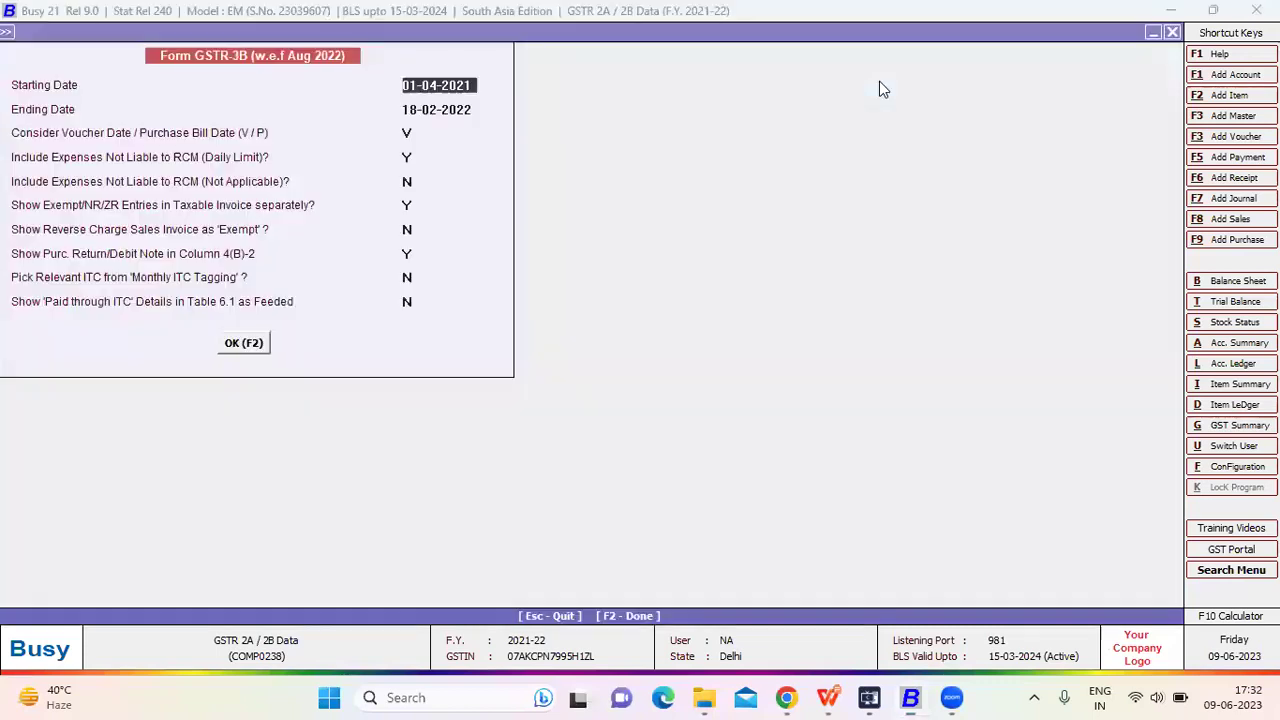
# - Generate GSTR-3B for 01-04-2021 to 18-02-2022 by voucher date, showing purchase returns/debit notes in Column 4(B)-2 and without Monthly ITC Tagging
pyautogui.press('Return')
pyautogui.press('Return')
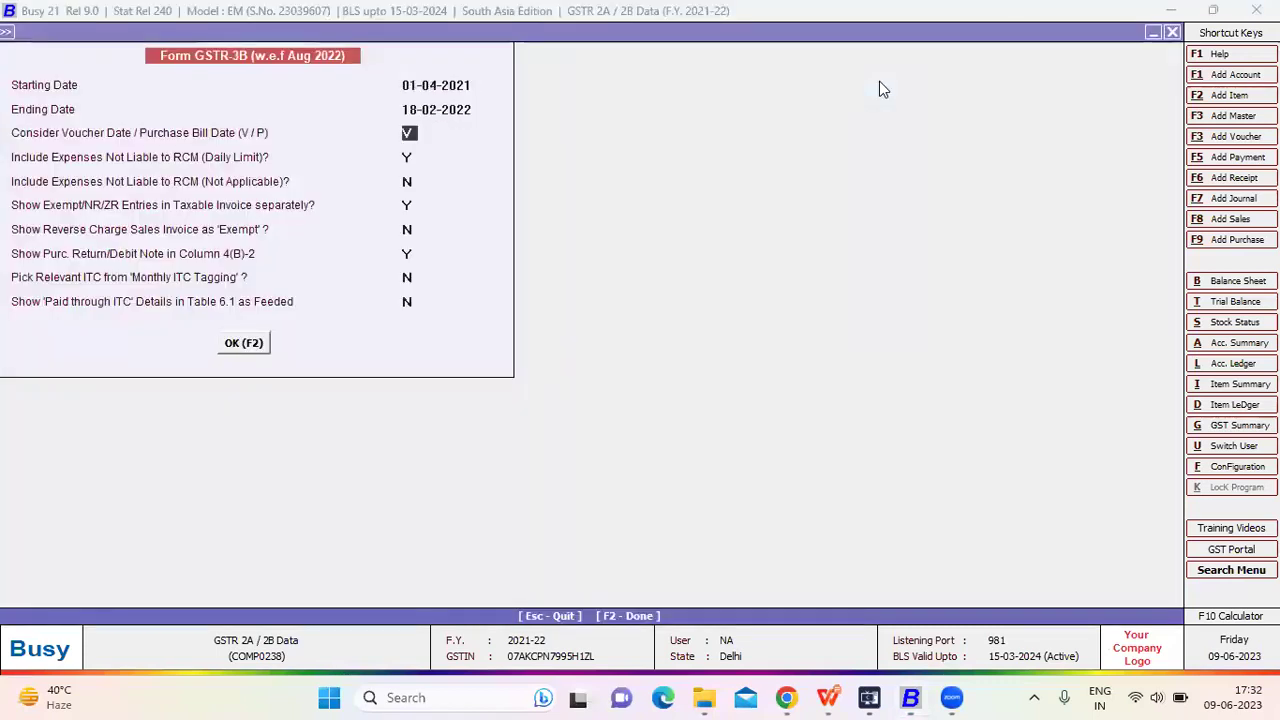
pyautogui.press('Return')
pyautogui.press('Return')
pyautogui.press('Return')
pyautogui.press('Return')
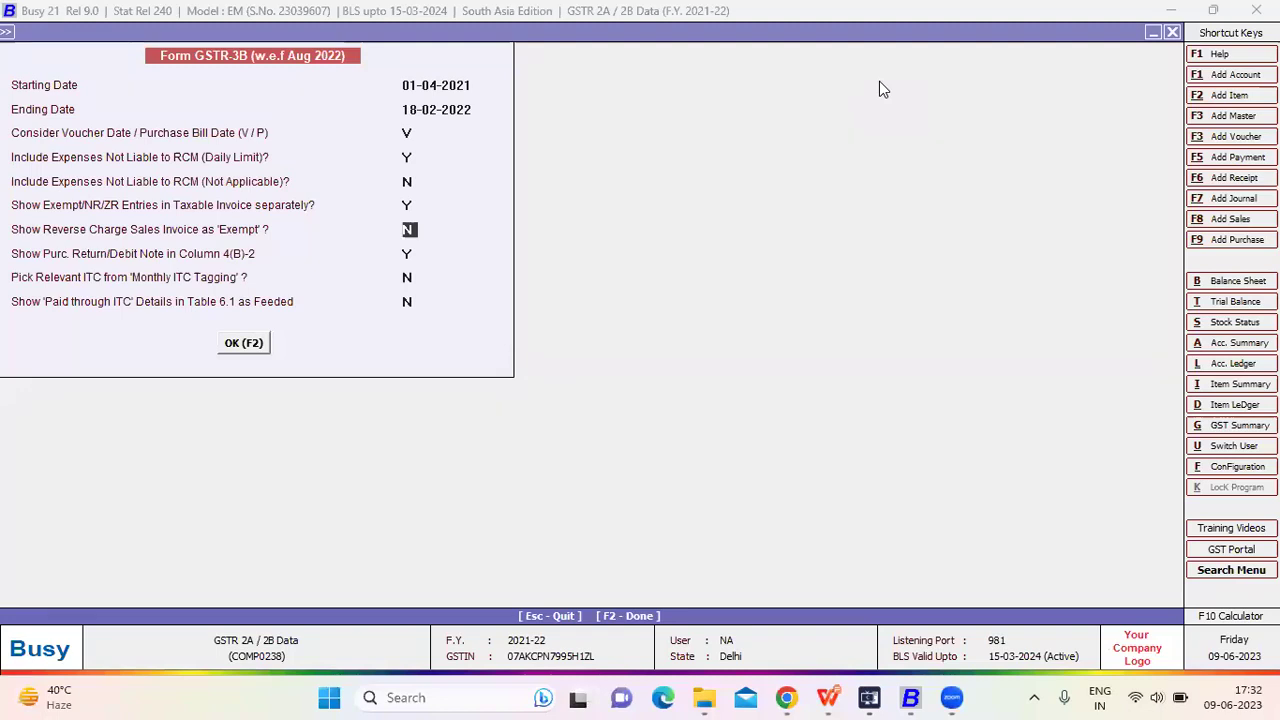
pyautogui.press('Return')
pyautogui.press('Return')
pyautogui.press('Return')
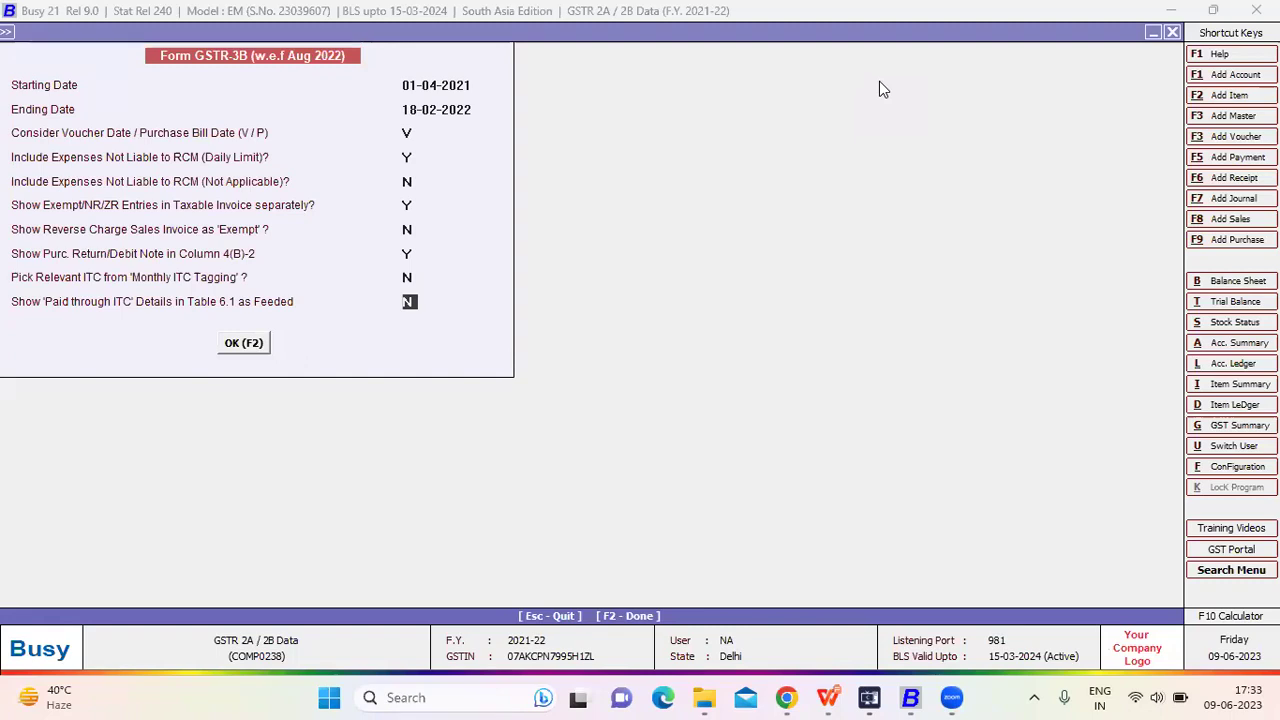
pyautogui.press('Return')
pyautogui.press('Return')
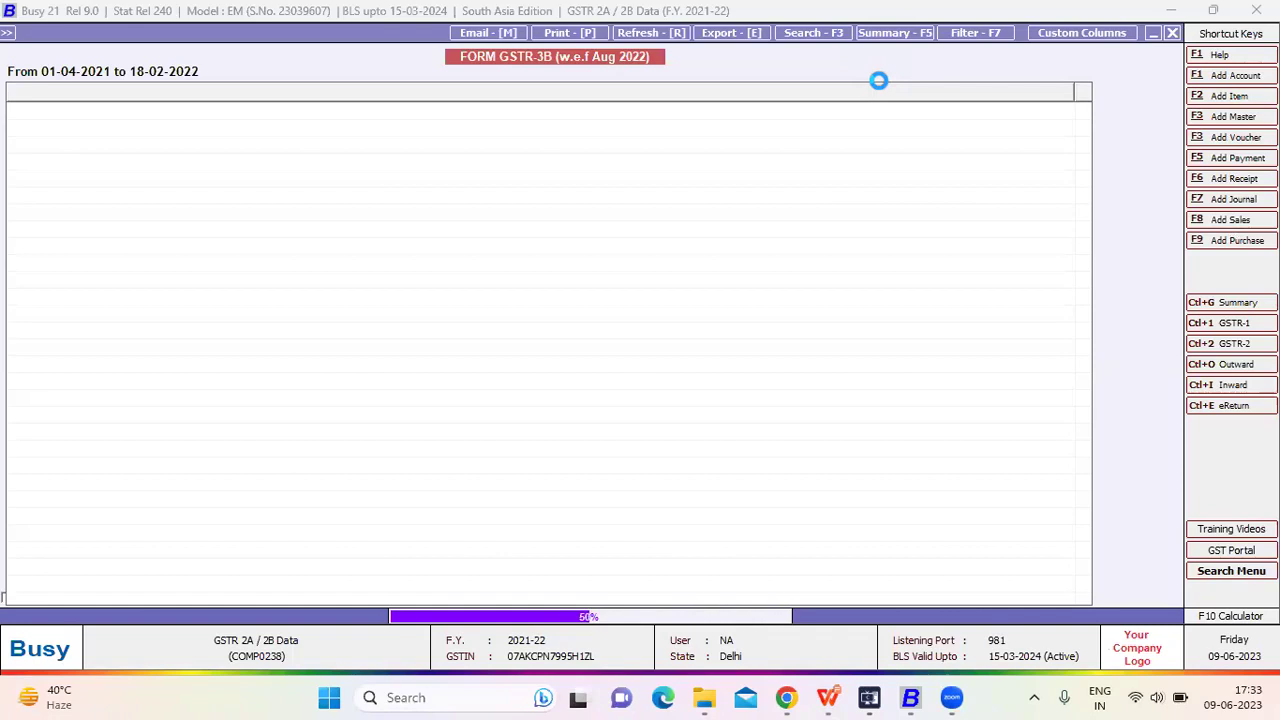
# - Look over the first rows of GSTR-3B table 3.1 on outward supplies and inward supplies liable to reverse charge
pyautogui.press('Down')
pyautogui.press('Down')
pyautogui.press('Down')
pyautogui.press('Down')
pyautogui.press('Down')
pyautogui.press('Down')
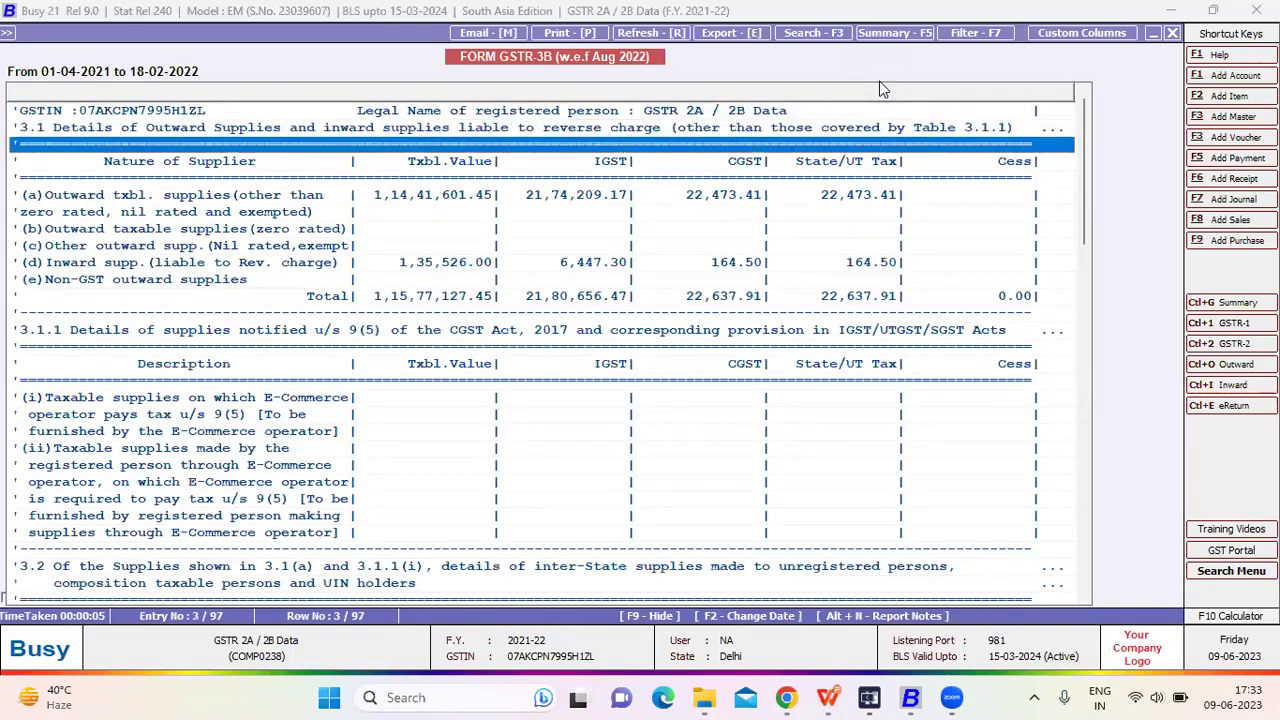
pyautogui.press('Down')
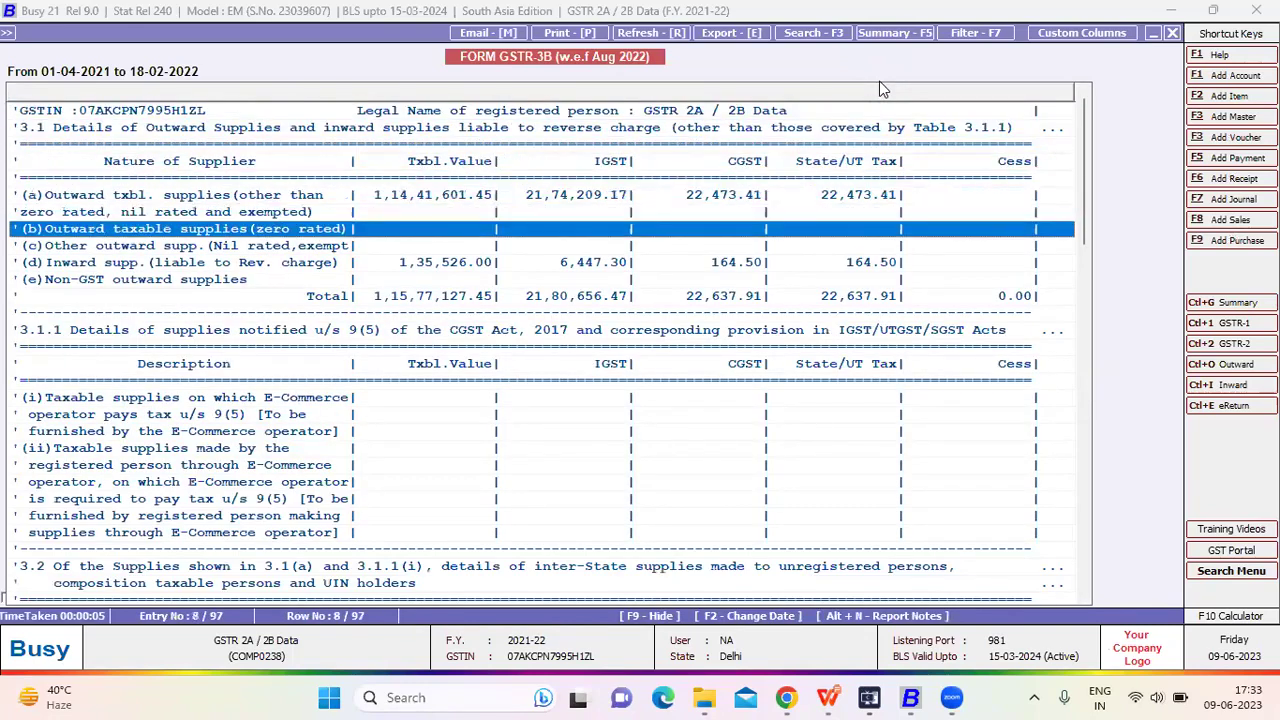
pyautogui.press('Up')
pyautogui.press('Up')
# - Skim GSTR-3B from table 3.1 into table 3.1.1 on supplies notified u/s 9(5) of the CGST Act
pyautogui.press('Down')
pyautogui.press('Down')
pyautogui.press('Down')
pyautogui.press('Down')
pyautogui.press('Down')
pyautogui.press('Down')
pyautogui.press('Down')
pyautogui.press('Down')
pyautogui.press('Down')
pyautogui.press('Down')
pyautogui.press('Down')
pyautogui.press('Down')
pyautogui.press('Down')
pyautogui.press('Down')
pyautogui.press('Down')
pyautogui.press('Down')
pyautogui.press('Down')
pyautogui.press('Down')
pyautogui.press('Down')
pyautogui.press('Down')
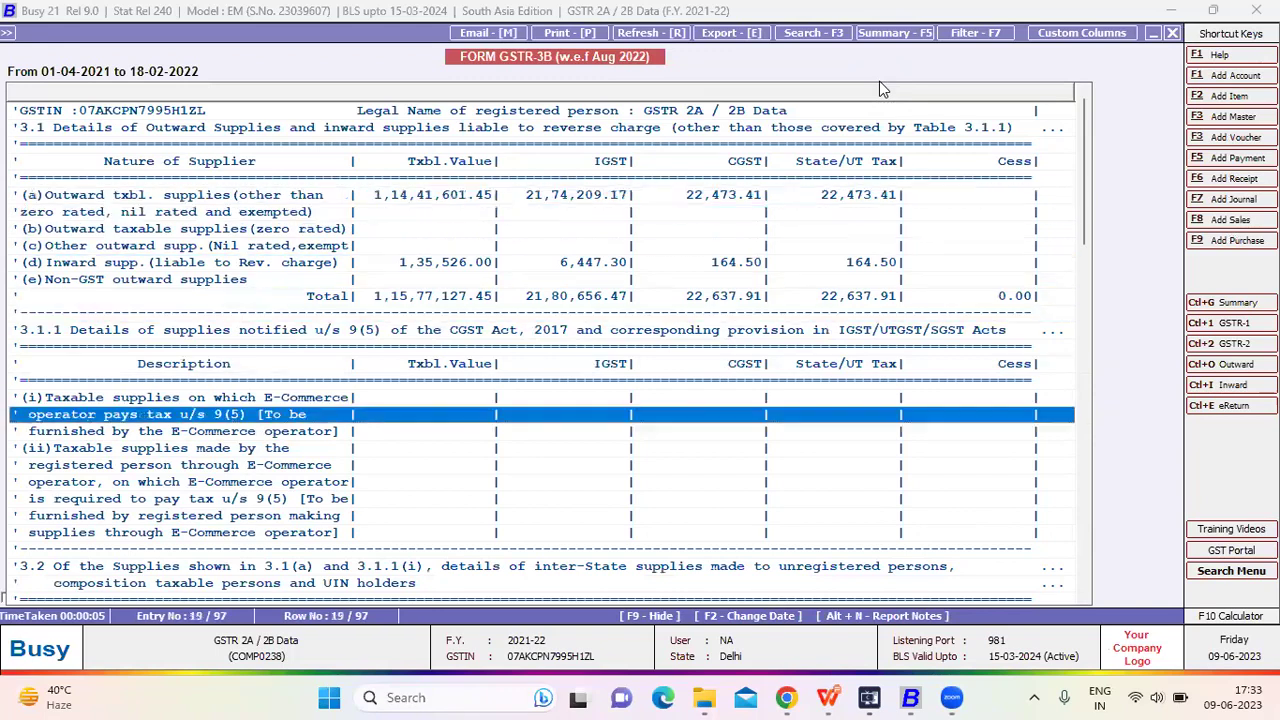
# - Go back from table 3.1.1 to the heading of table 3.1 in the GSTR-3B report
pyautogui.press('Up')
pyautogui.press('Up')
pyautogui.press('Up')
pyautogui.press('Up')
pyautogui.press('Up')
pyautogui.press('Up')
pyautogui.press('Up')
pyautogui.press('Up')
pyautogui.press('Up')
pyautogui.press('Up')
pyautogui.press('Up')
pyautogui.press('Up')
pyautogui.press('Up')
pyautogui.press('Up')
pyautogui.press('Up')
pyautogui.press('Up')
pyautogui.press('Up')
pyautogui.press('Up')
pyautogui.press('Up')
pyautogui.press('Up')
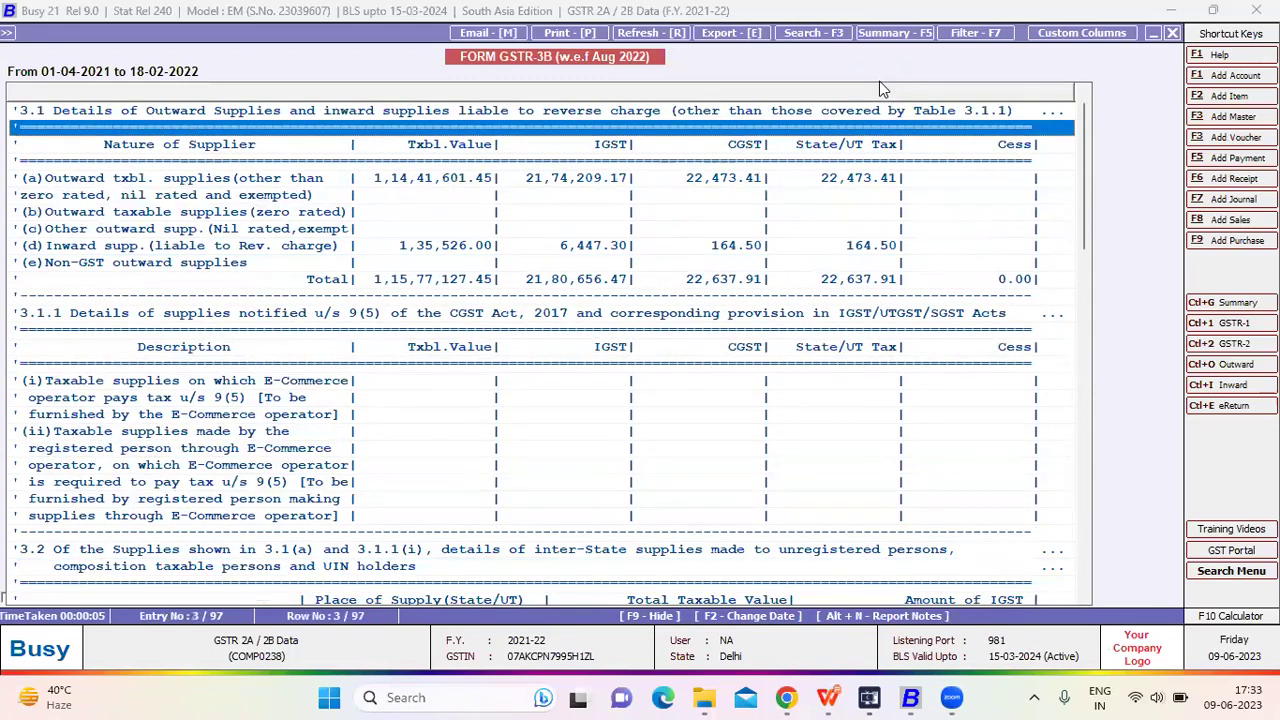
# - Read GSTR-3B table 3.1 row by row, from (a) outward taxable supplies to (e) non-GST outward supplies and the total
pyautogui.press('Down')
pyautogui.press('Down')
pyautogui.press('Down')
pyautogui.press('Down')
pyautogui.press('Down')
pyautogui.press('Down')
pyautogui.press('Down')
pyautogui.press('Down')
pyautogui.press('Down')
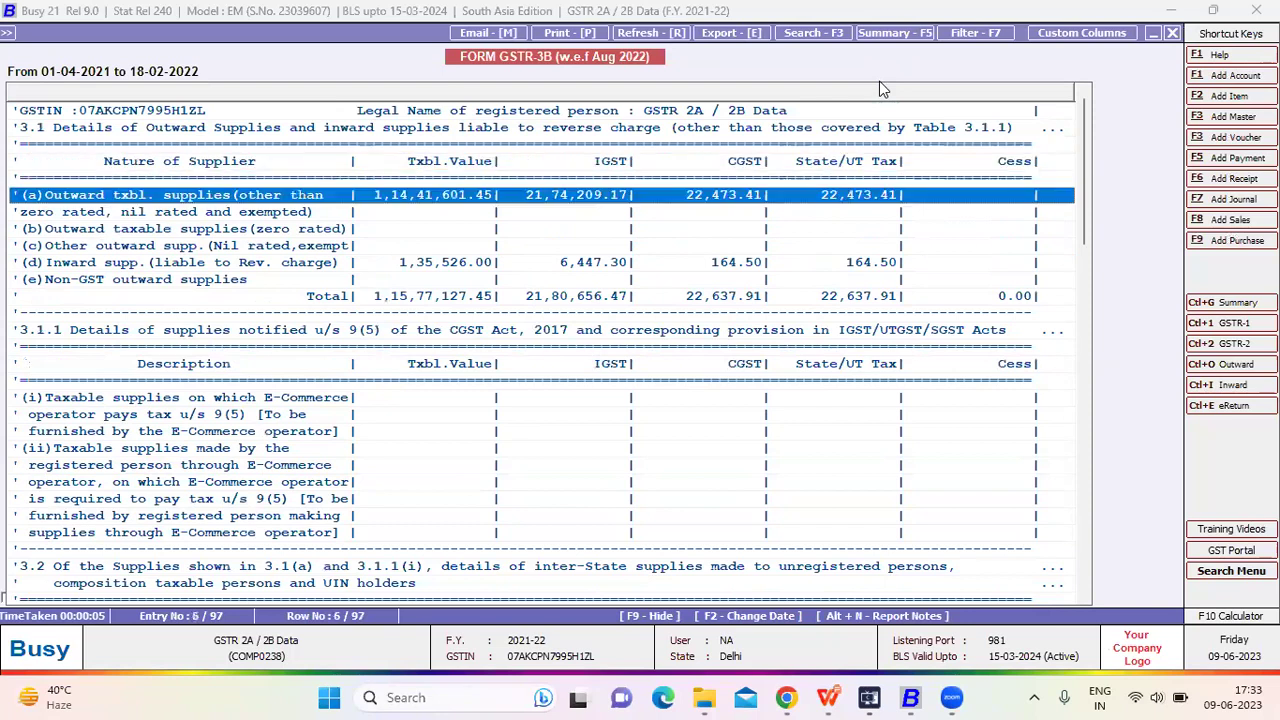
pyautogui.press('Down')
pyautogui.press('Down')
pyautogui.press('Down')
pyautogui.press('Down')
pyautogui.press('Down')
pyautogui.press('Down')
pyautogui.press('Down')
pyautogui.press('Down')
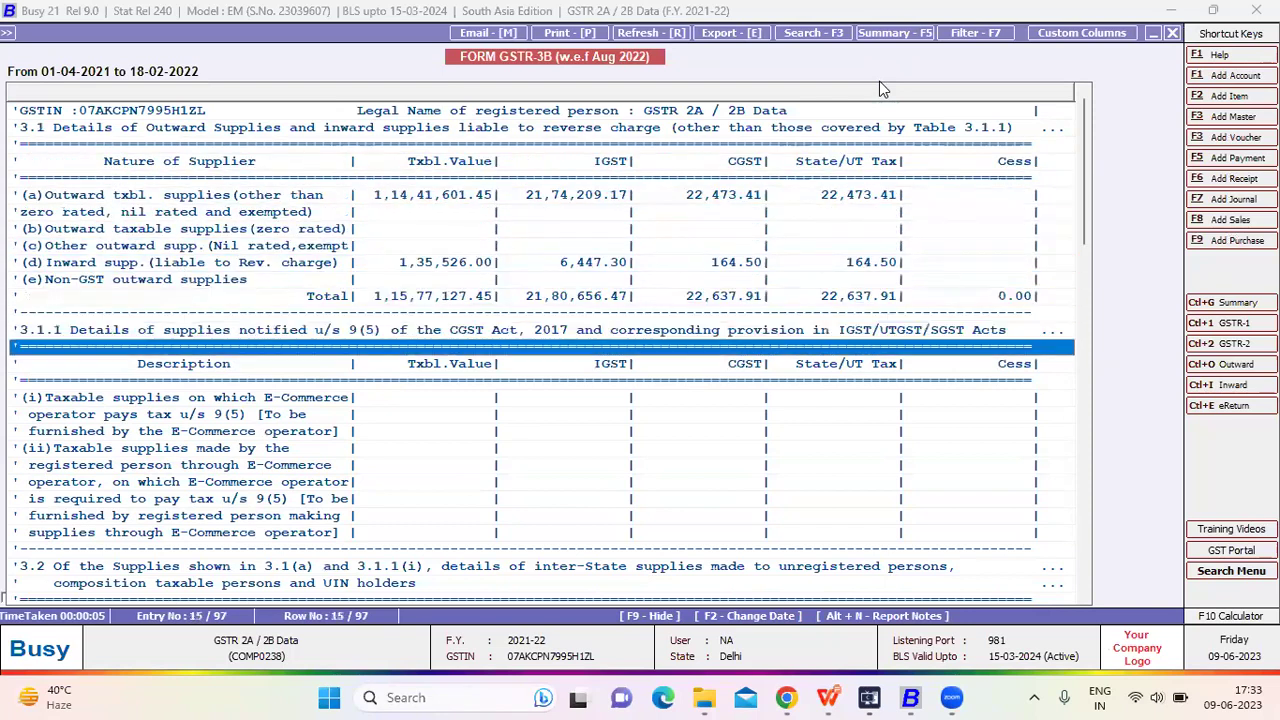
# - Go through GSTR-3B table 3.1.1, covering supplies on which the E-Commerce operator or the registered person pays tax u/s 9(5)
pyautogui.press('Down')
pyautogui.press('Down')
pyautogui.press('Down')
pyautogui.press('Down')
pyautogui.press('Down')
pyautogui.press('Down')
pyautogui.press('Down')
pyautogui.press('Down')
pyautogui.press('Down')
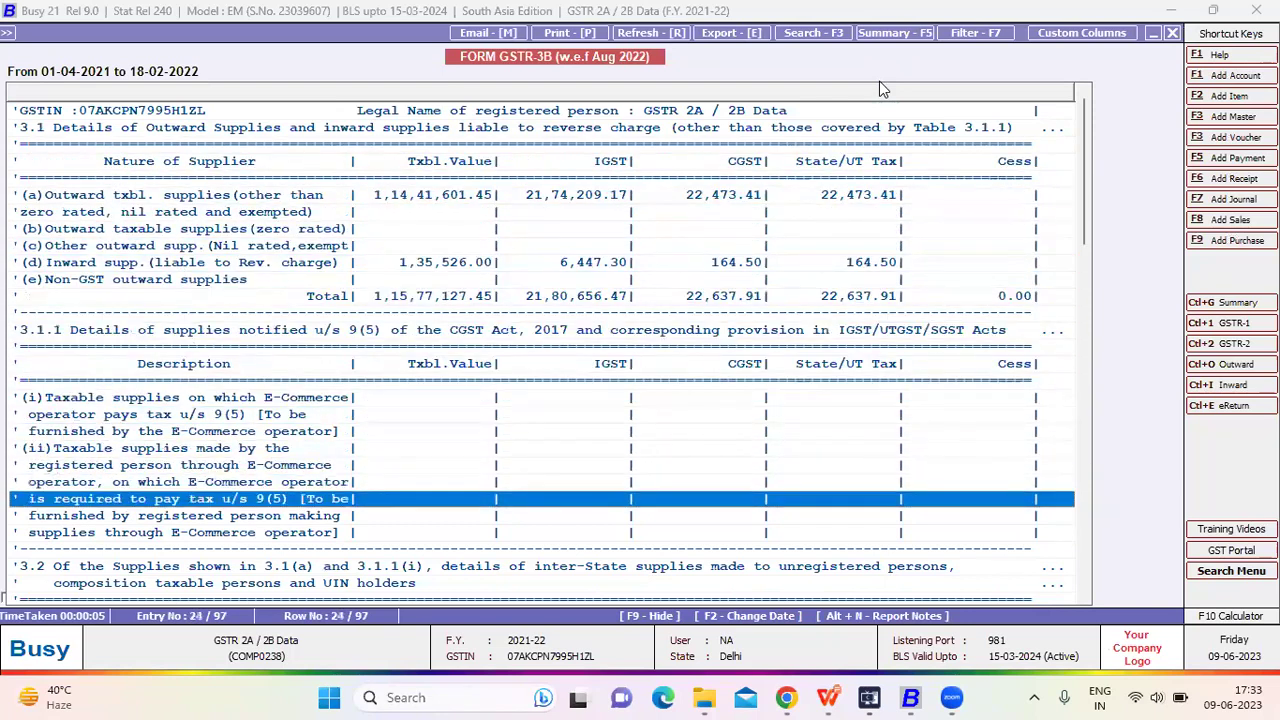
pyautogui.press('Down')
pyautogui.press('Down')
pyautogui.press('Down')
pyautogui.press('Down')
pyautogui.press('Down')
pyautogui.press('Down')
pyautogui.press('Down')
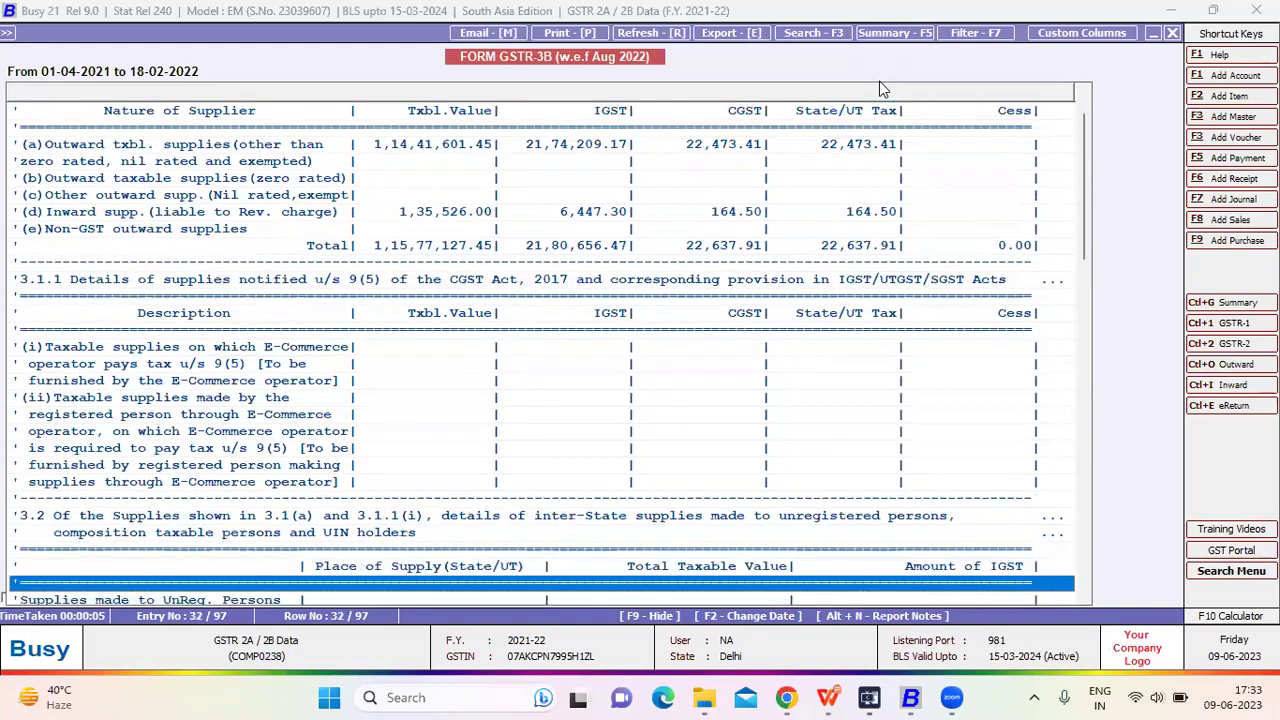
# - Examine GSTR-3B table 3.2 on inter-State supplies to unregistered persons, composition dealers and UIN holders
pyautogui.press('Down')
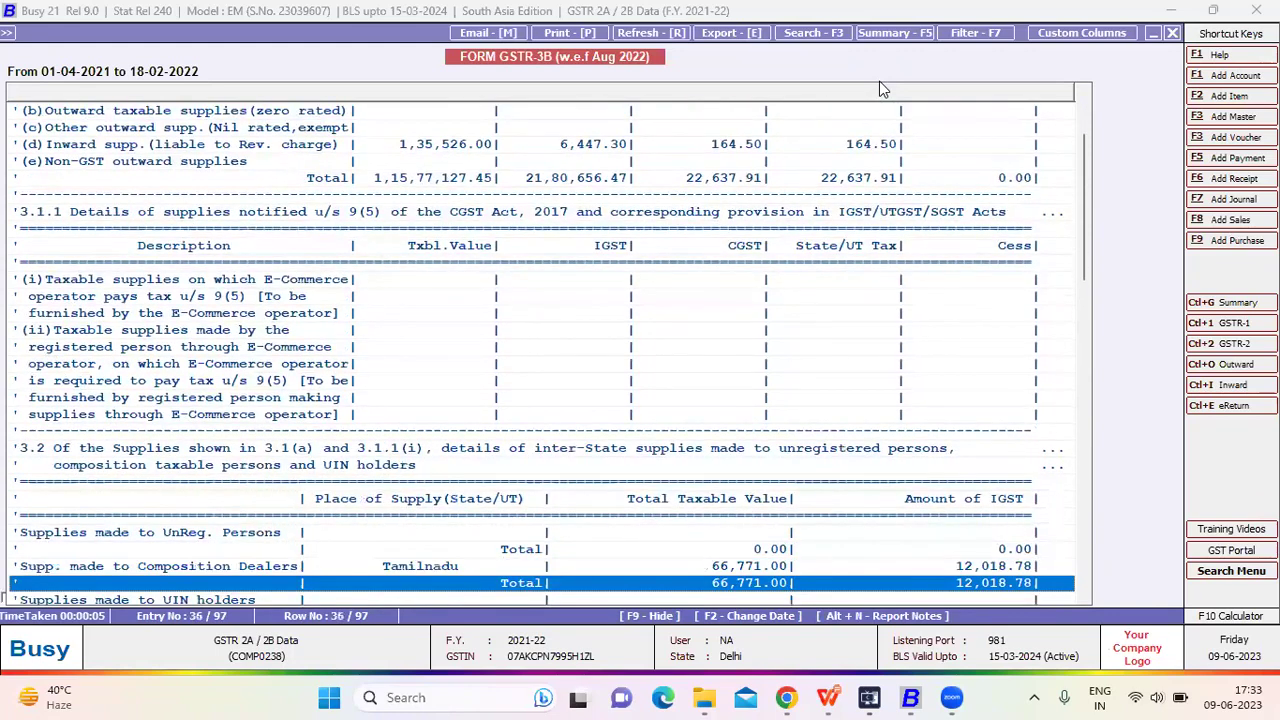
pyautogui.press('Down')
pyautogui.press('Down')
pyautogui.press('Down')
pyautogui.press('Down')
pyautogui.press('Down')
pyautogui.press('Down')
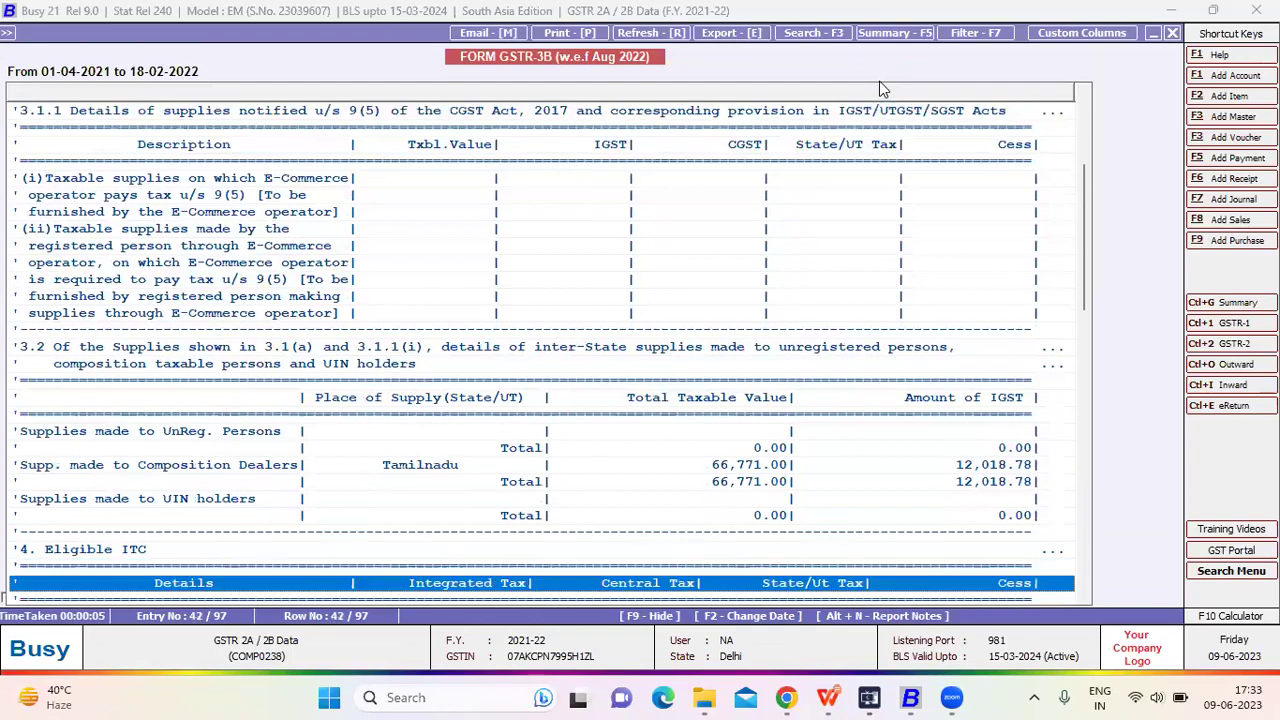
# - Go through GSTR-3B table 4 on eligible ITC and table 5 on exempt, nil-rated and non-GST inward supplies
pyautogui.press('Down')
pyautogui.press('Down')
pyautogui.press('Down')
pyautogui.press('Down')
pyautogui.press('Down')
pyautogui.press('Down')
pyautogui.press('Down')
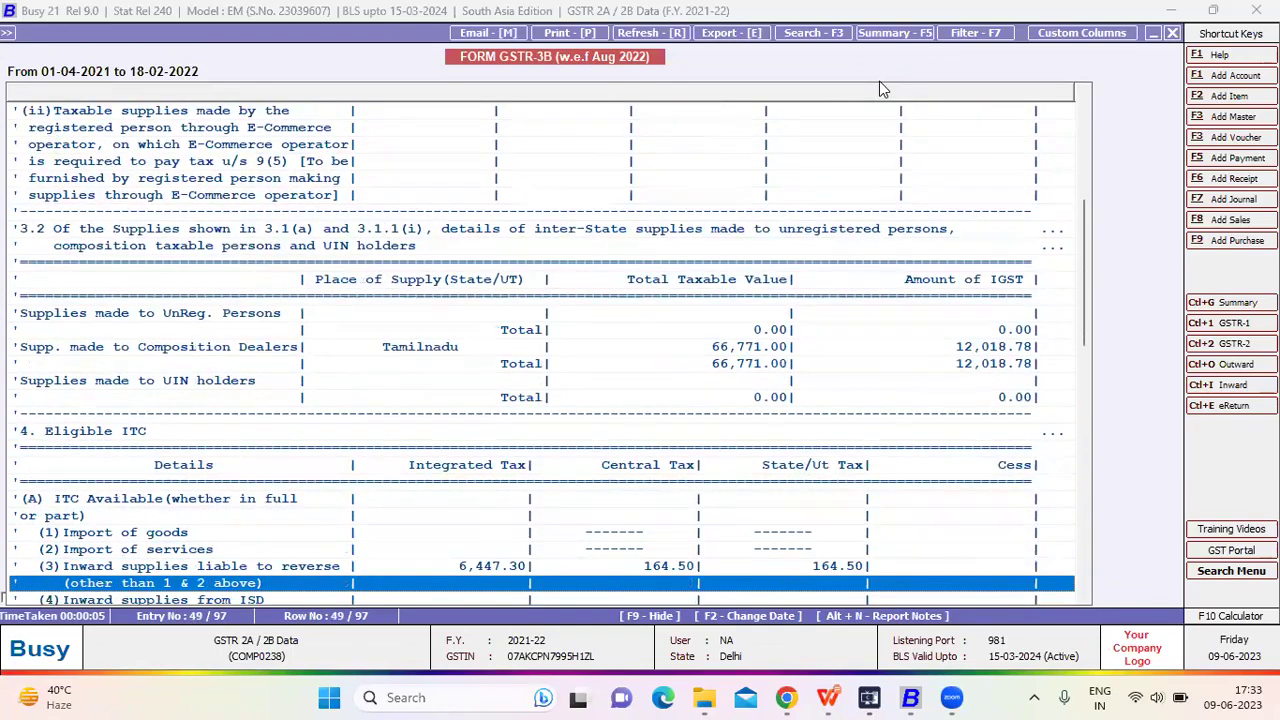
pyautogui.press('Down')
pyautogui.press('Down')
pyautogui.press('Down')
pyautogui.press('Down')
pyautogui.press('Down')
pyautogui.press('Down')
pyautogui.press('Down')
pyautogui.press('Down')
pyautogui.press('Down')
pyautogui.press('Down')
pyautogui.press('Down')
pyautogui.press('Down')
pyautogui.press('Down')
pyautogui.press('Down')
pyautogui.press('Down')
pyautogui.press('Down')
pyautogui.press('Down')
pyautogui.press('Down')
pyautogui.press('Down')
pyautogui.press('Down')
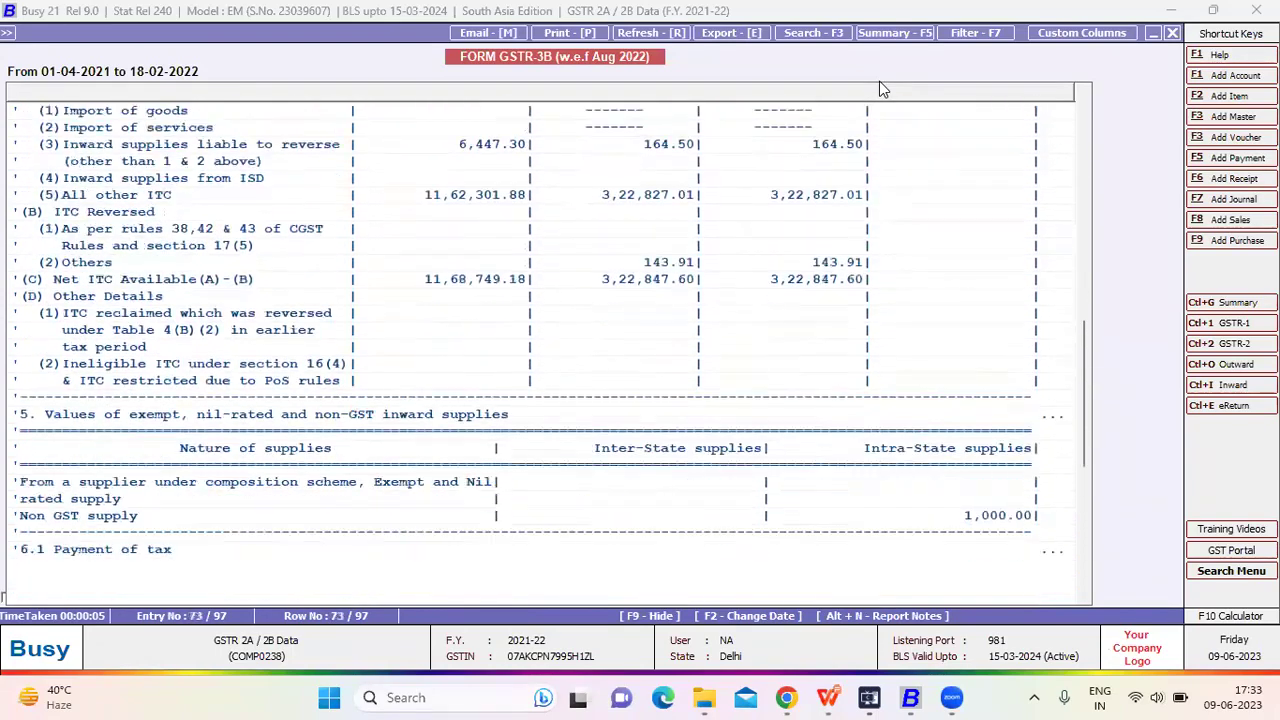
# - Review GSTR-3B tables 6.1 on payment of tax and 6.2 on TDS/TCS credit, and close the report
pyautogui.press('Down')
pyautogui.press('Down')
pyautogui.press('Down')
pyautogui.press('Down')
pyautogui.press('Down')
pyautogui.press('Down')
pyautogui.press('Down')
pyautogui.press('Down')
pyautogui.press('Down')
pyautogui.press('Down')
pyautogui.press('Down')
pyautogui.press('Down')
pyautogui.press('Down')
pyautogui.press('Down')
pyautogui.press('Down')
pyautogui.press('Down')
pyautogui.press('Down')
pyautogui.press('Down')
pyautogui.press('Down')
pyautogui.press('Down')
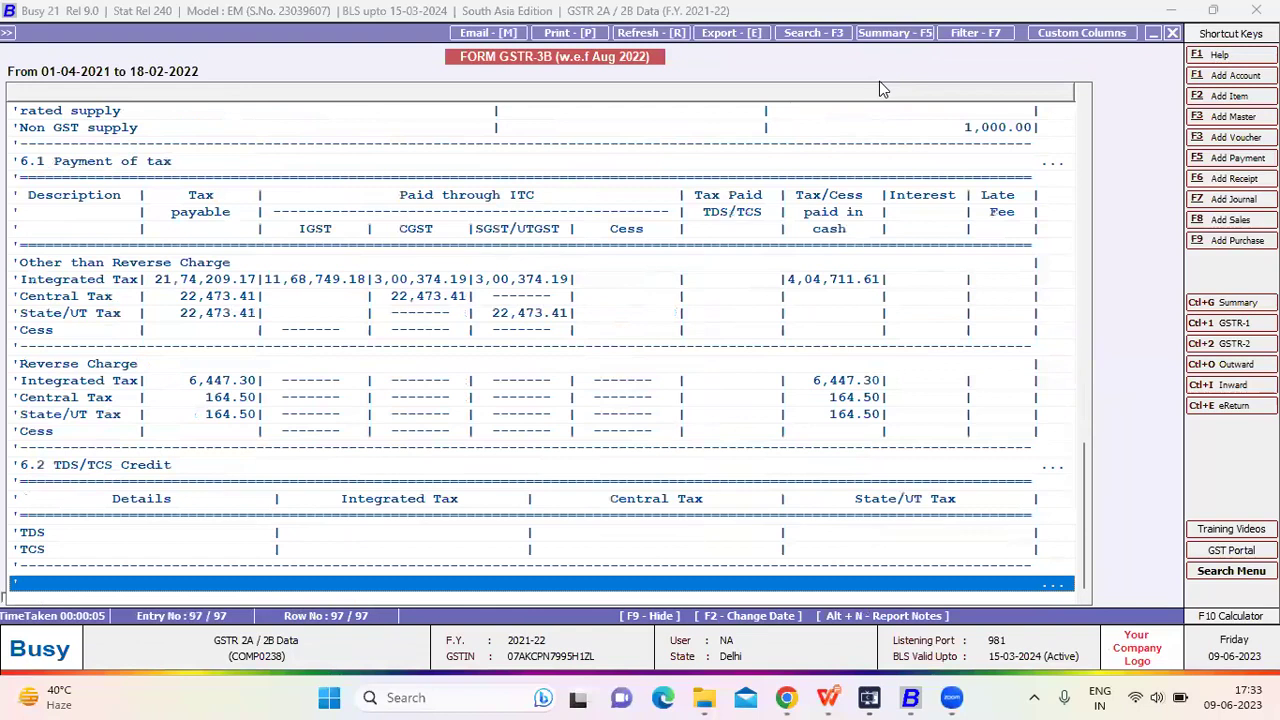
pyautogui.press('Escape')
pyautogui.press('Escape')
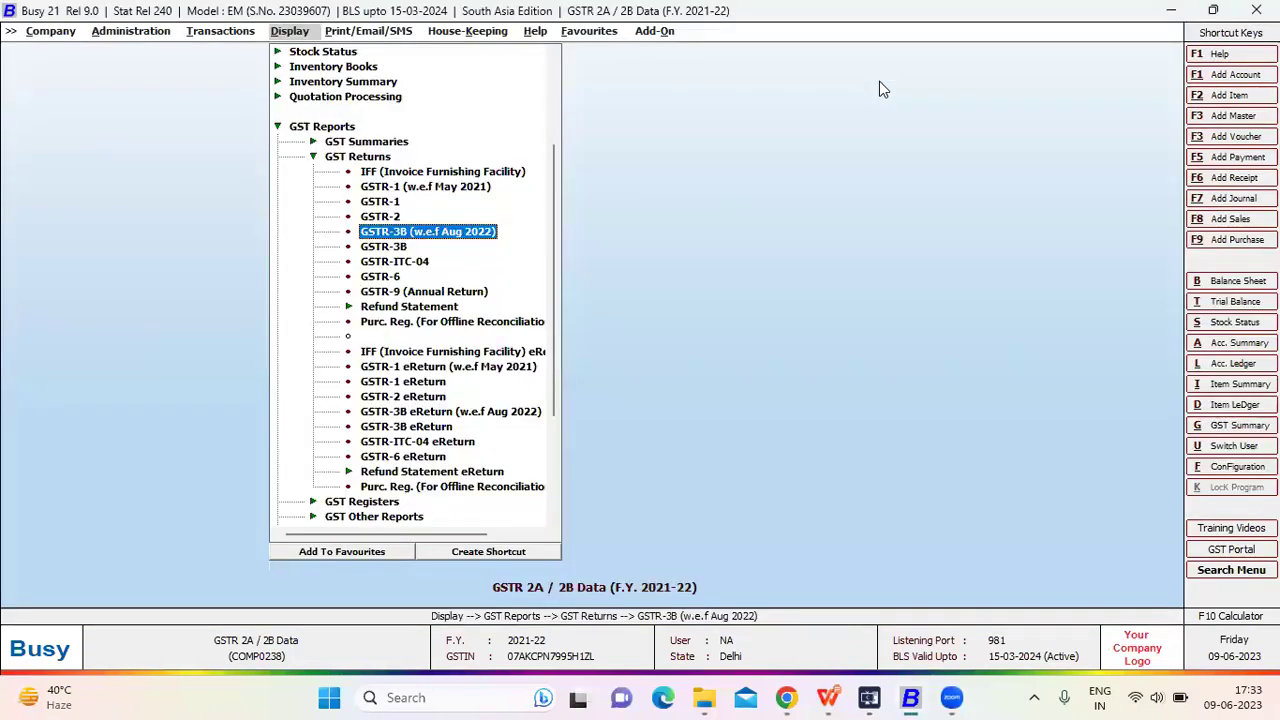
# - View the output formats offered for the GSTR-1 eReturn (w.e.f. May 2021)
pyautogui.press('Escape')
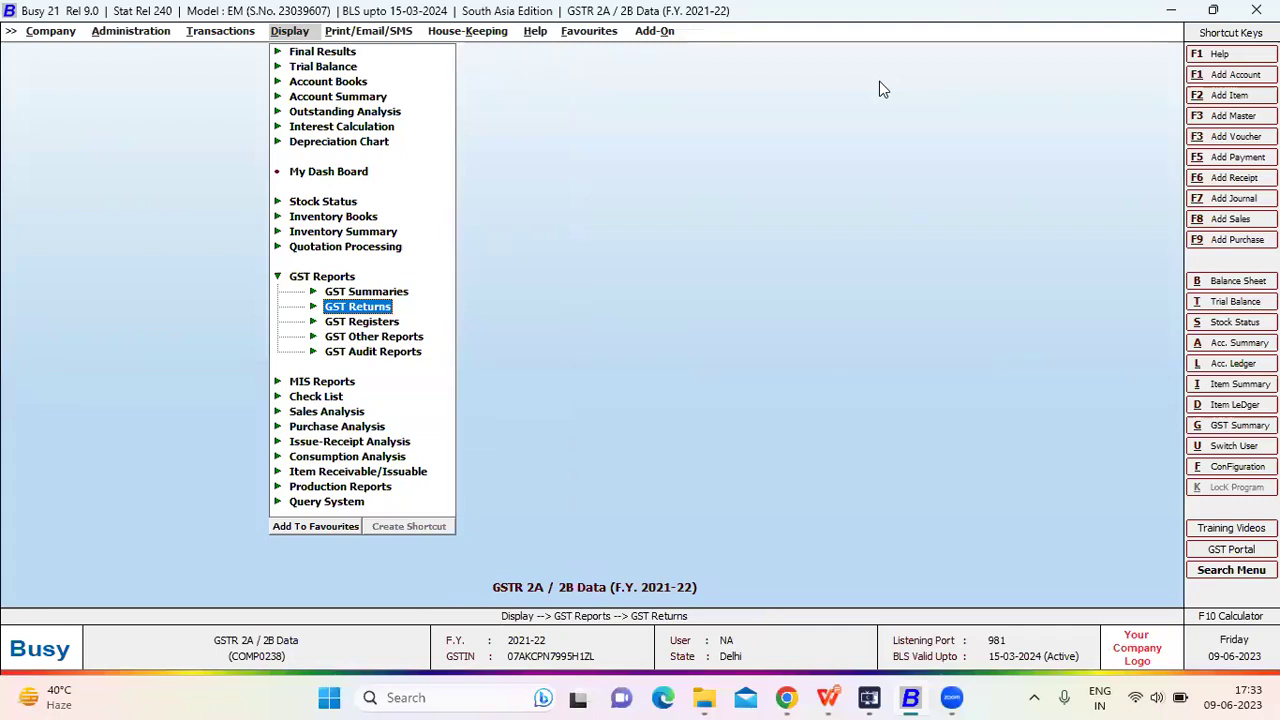
pyautogui.press('Return')
pyautogui.press('Down')
pyautogui.press('Down')
pyautogui.press('Down')
pyautogui.press('Down')
pyautogui.press('Down')
pyautogui.press('Down')
pyautogui.press('Down')
pyautogui.press('Down')
pyautogui.press('Down')
pyautogui.press('Down')
pyautogui.press('Down')
pyautogui.press('Down')
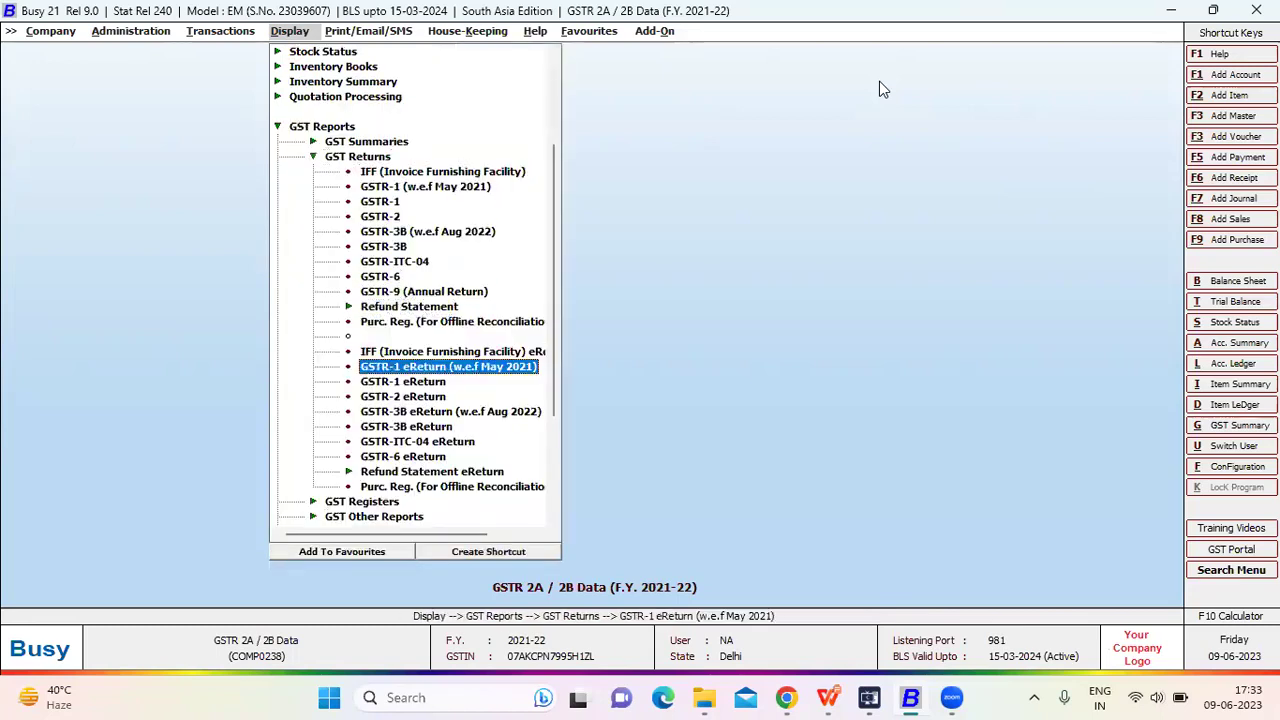
pyautogui.press('Return')
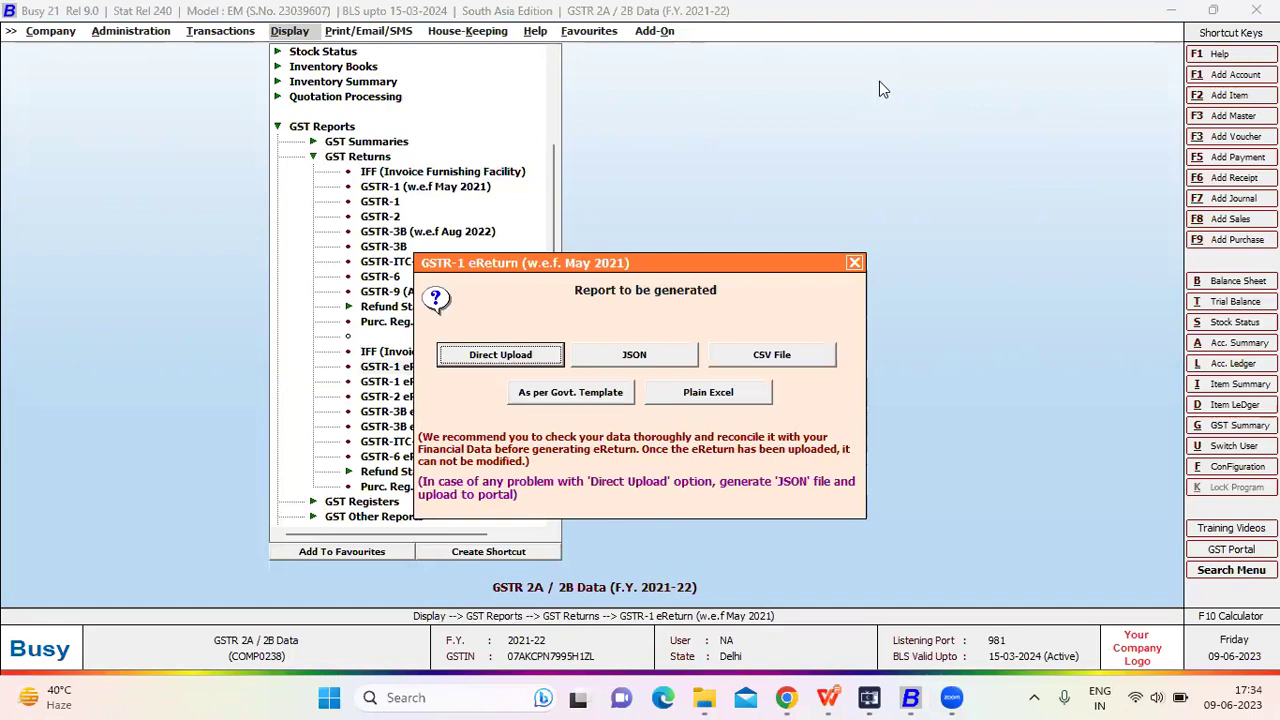
pyautogui.press('Escape')
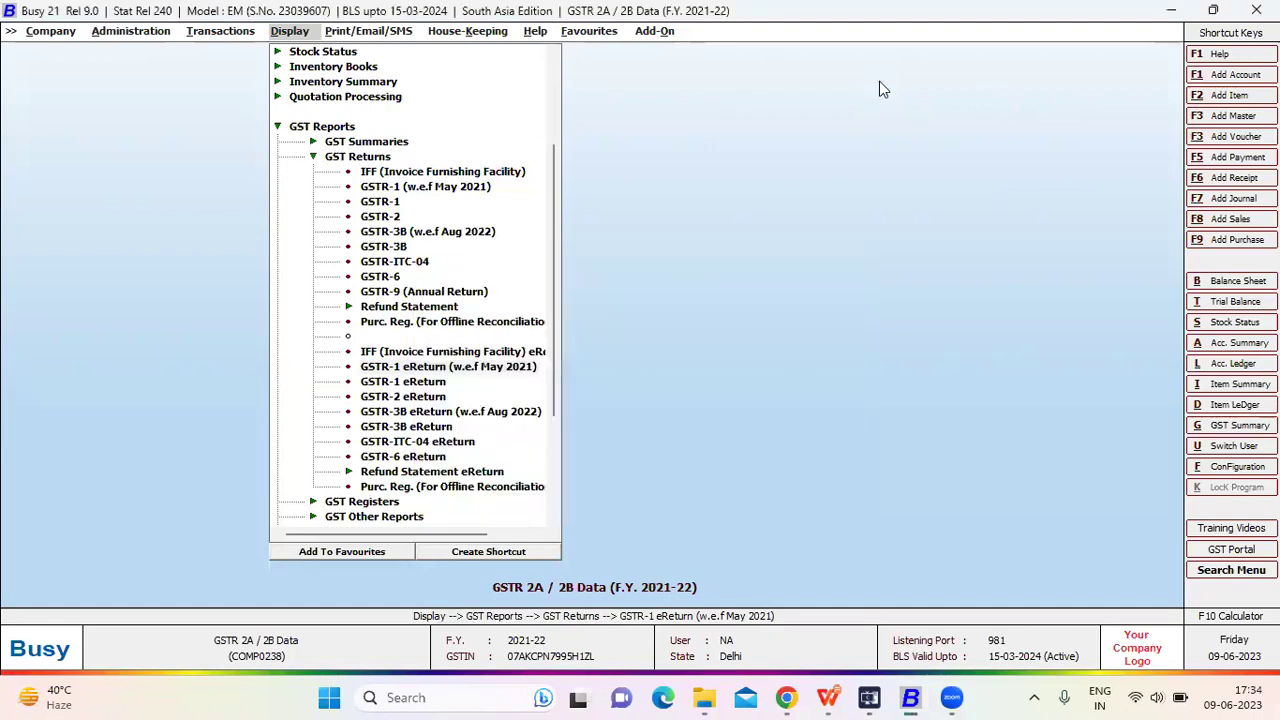
# - Set up a Direct Upload of the GSTR-1 eReturn (w.e.f. May 2021) for 01-04-2021 to 18-02-2022 with the default options
pyautogui.press('Return')
pyautogui.press('Return')
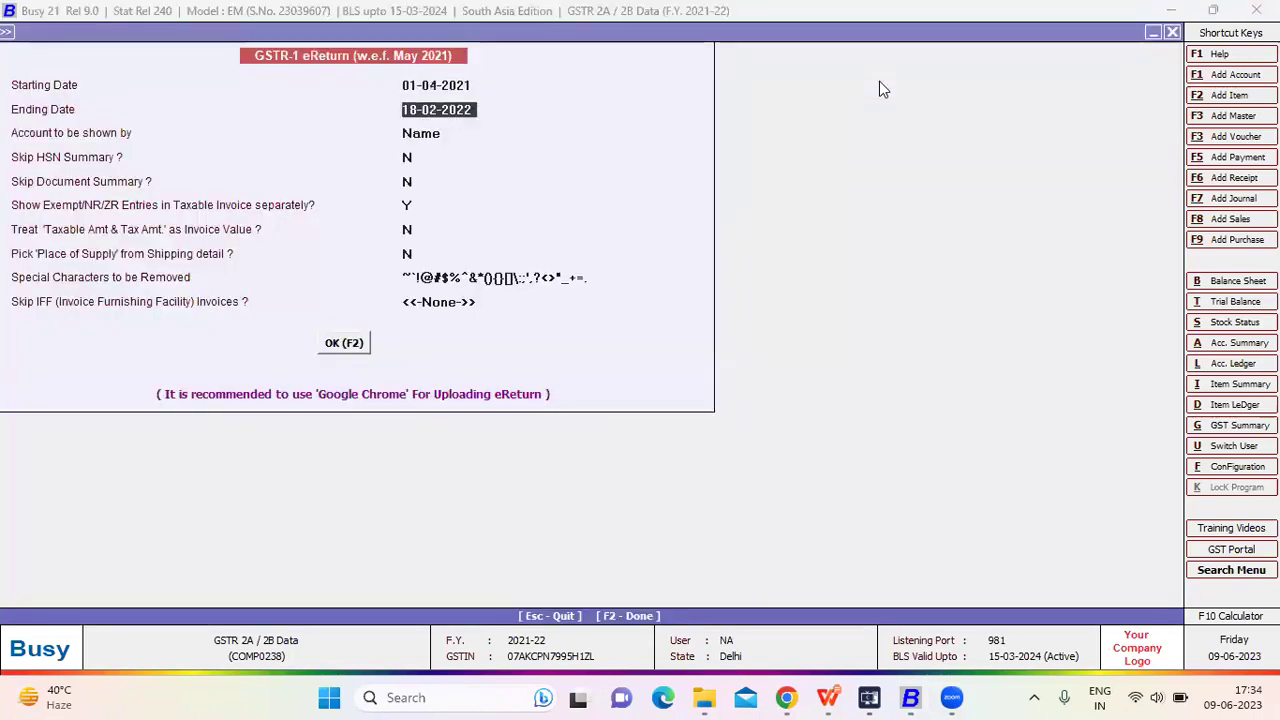
pyautogui.press('Return')
pyautogui.press('Return')
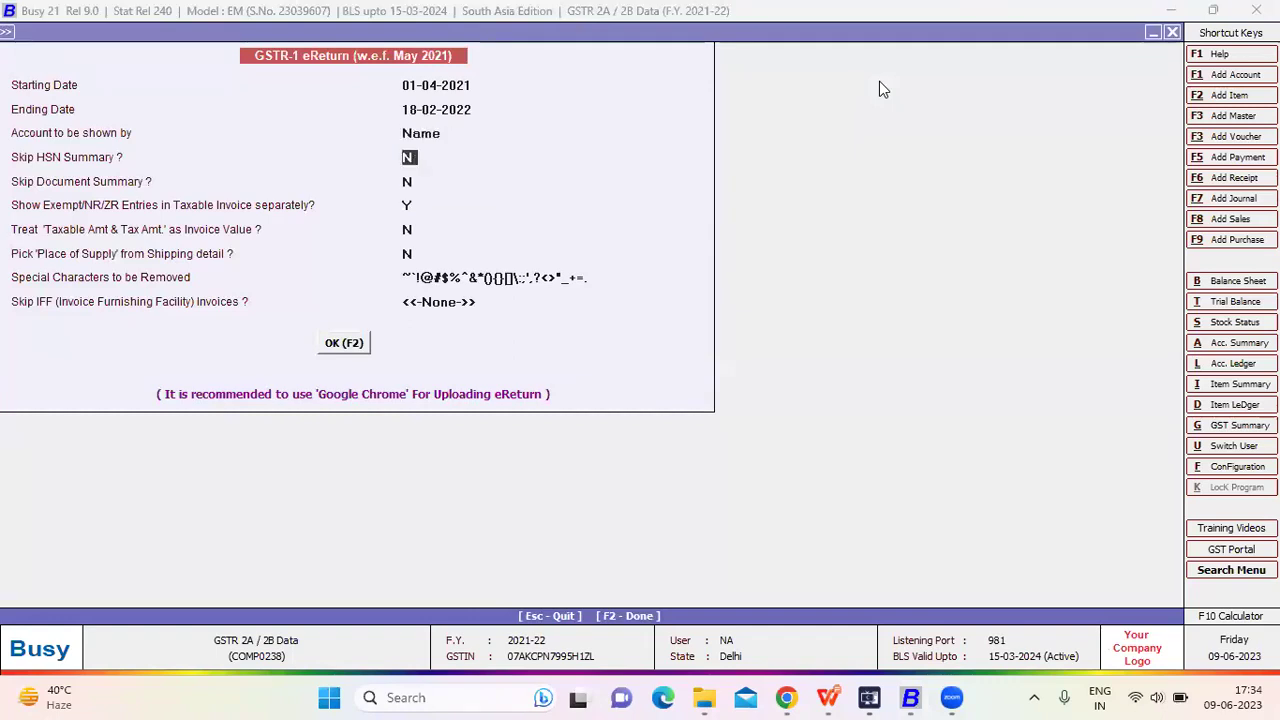
pyautogui.press('Return')
pyautogui.press('Return')
pyautogui.press('Return')
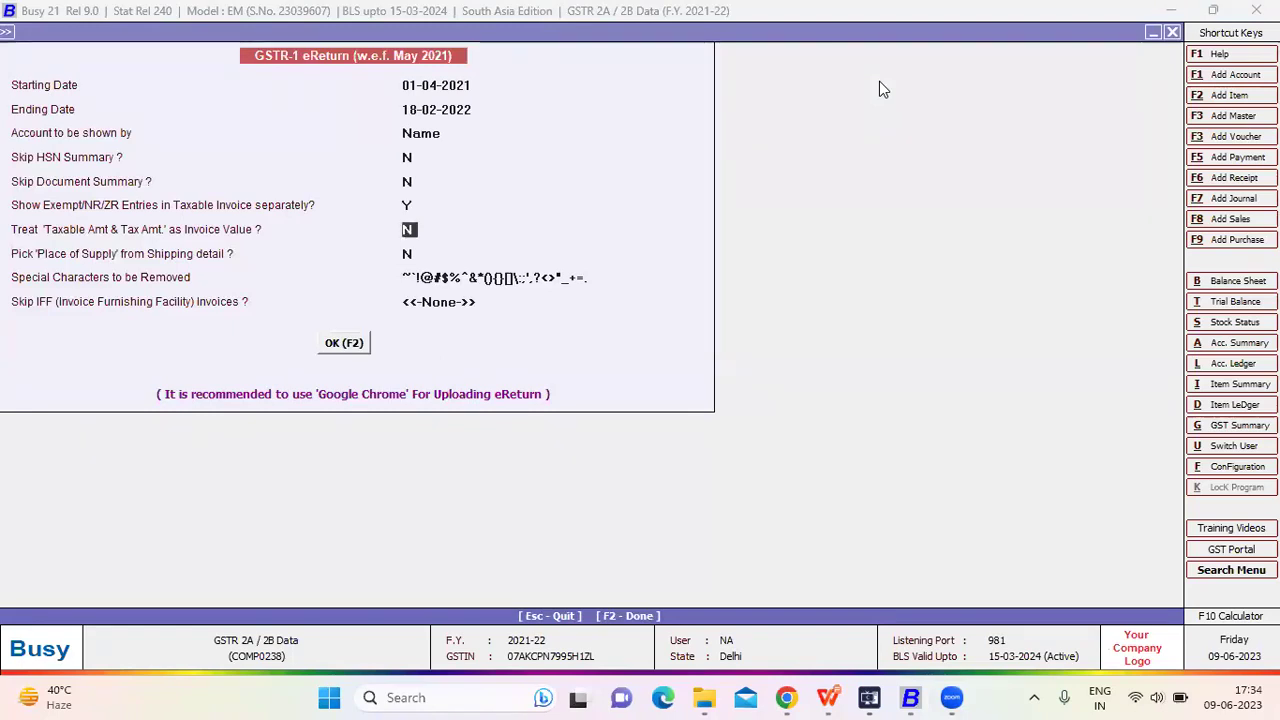
pyautogui.press('Return')
pyautogui.press('Return')
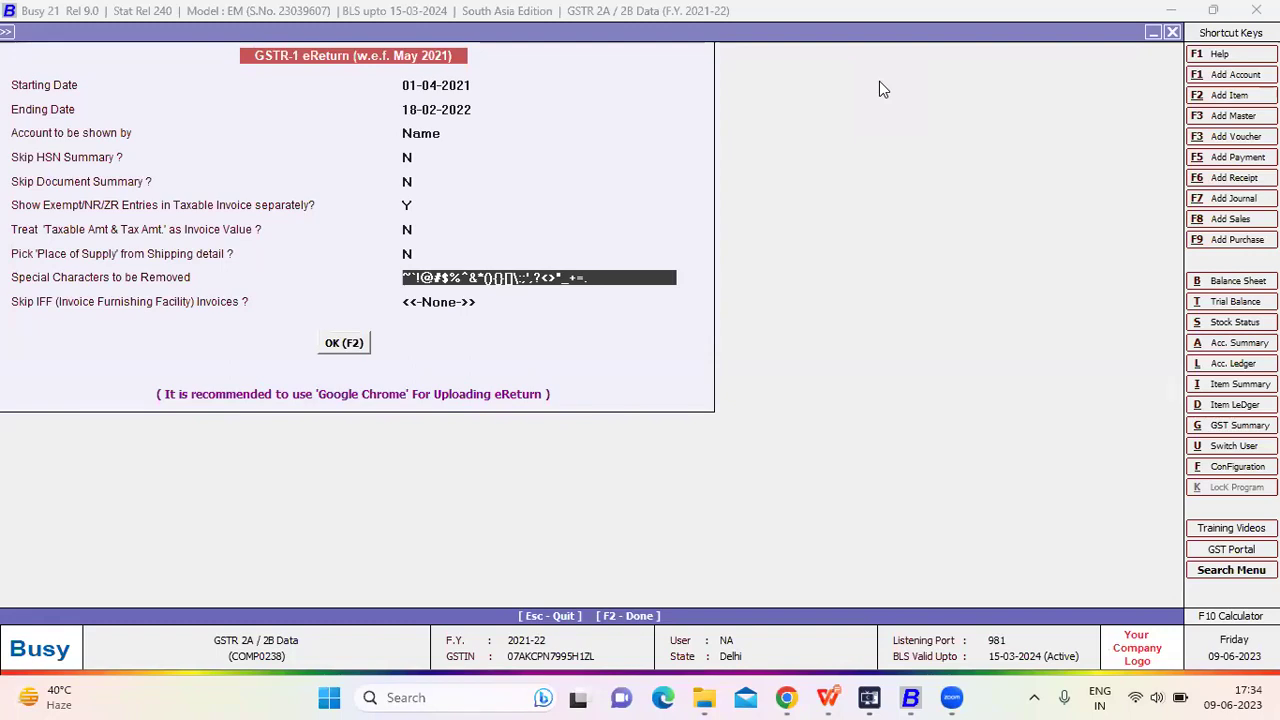
pyautogui.press('Return')
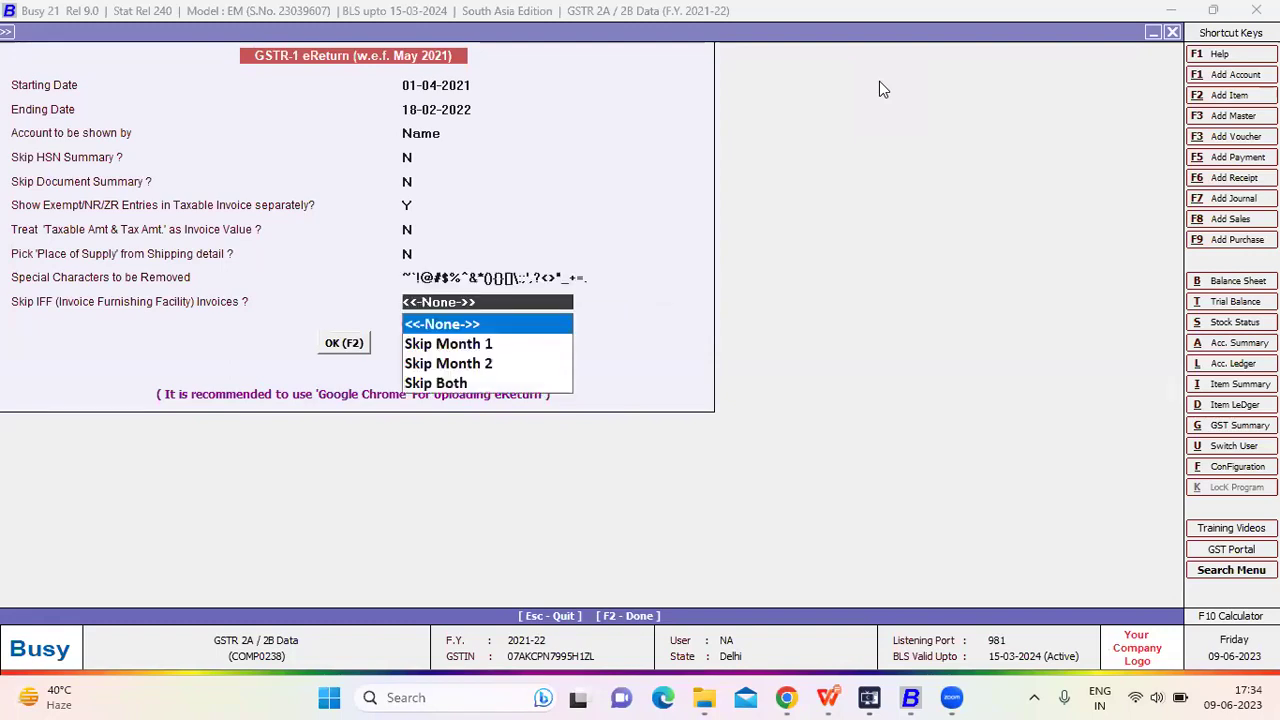
pyautogui.press('Return')
pyautogui.press('Return')
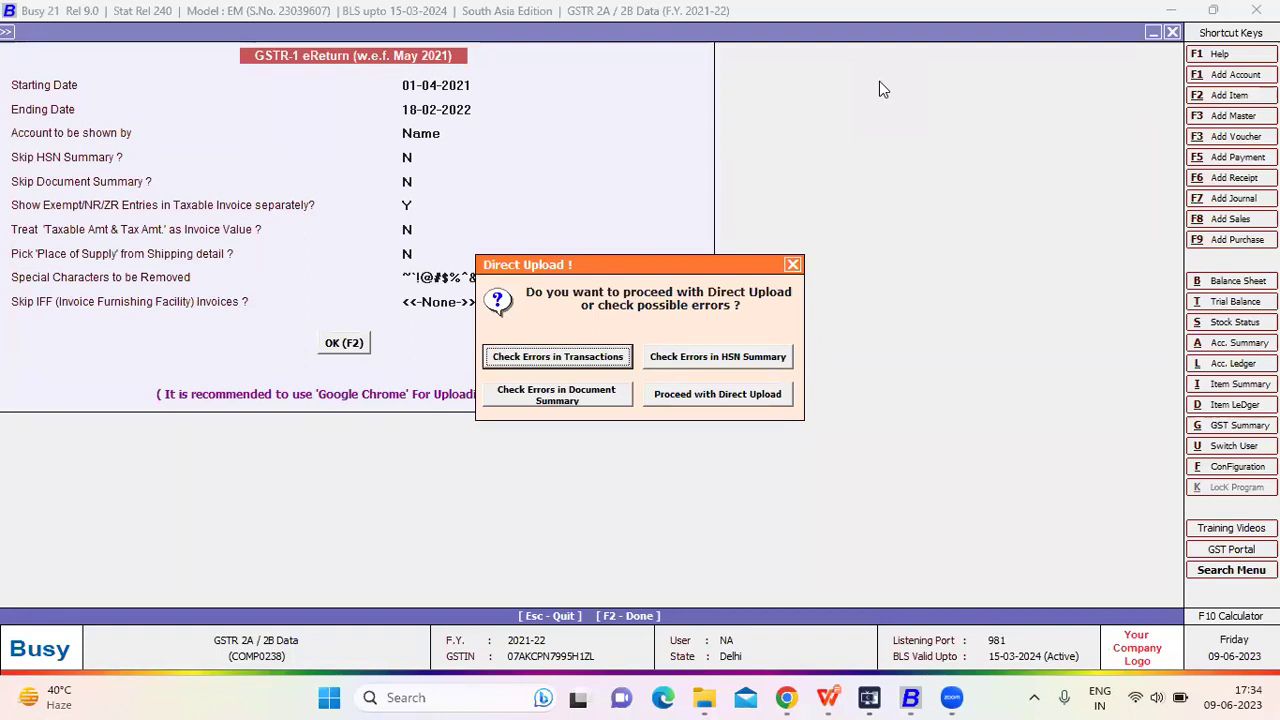
# - Check the GSTR-1 upload data for errors in the transactions and in the HSN summary
pyautogui.press('Return')
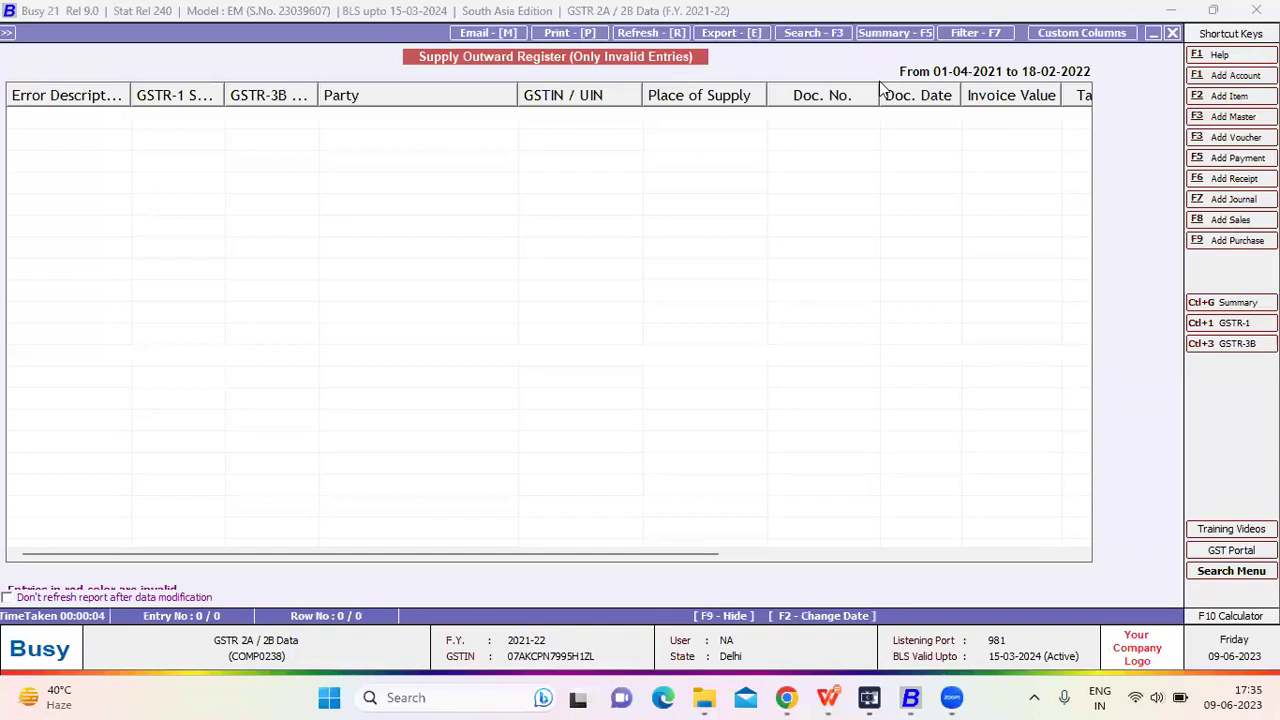
pyautogui.press('Escape')
pyautogui.press('Right')
pyautogui.press('Return')
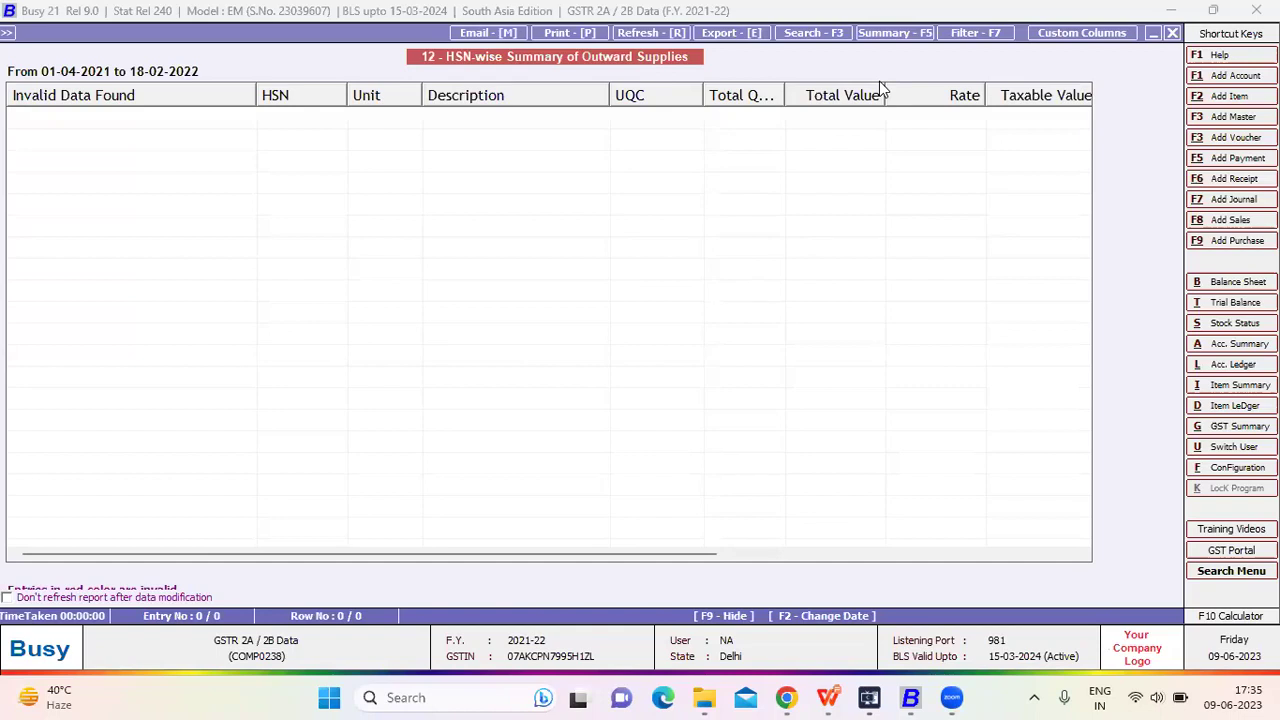
pyautogui.press('Escape')
# - Check the GSTR-1 upload data for errors in the document summary
pyautogui.press('Tab')
pyautogui.press('Tab')
pyautogui.press('Tab')
pyautogui.press('Left')
pyautogui.press('Return')
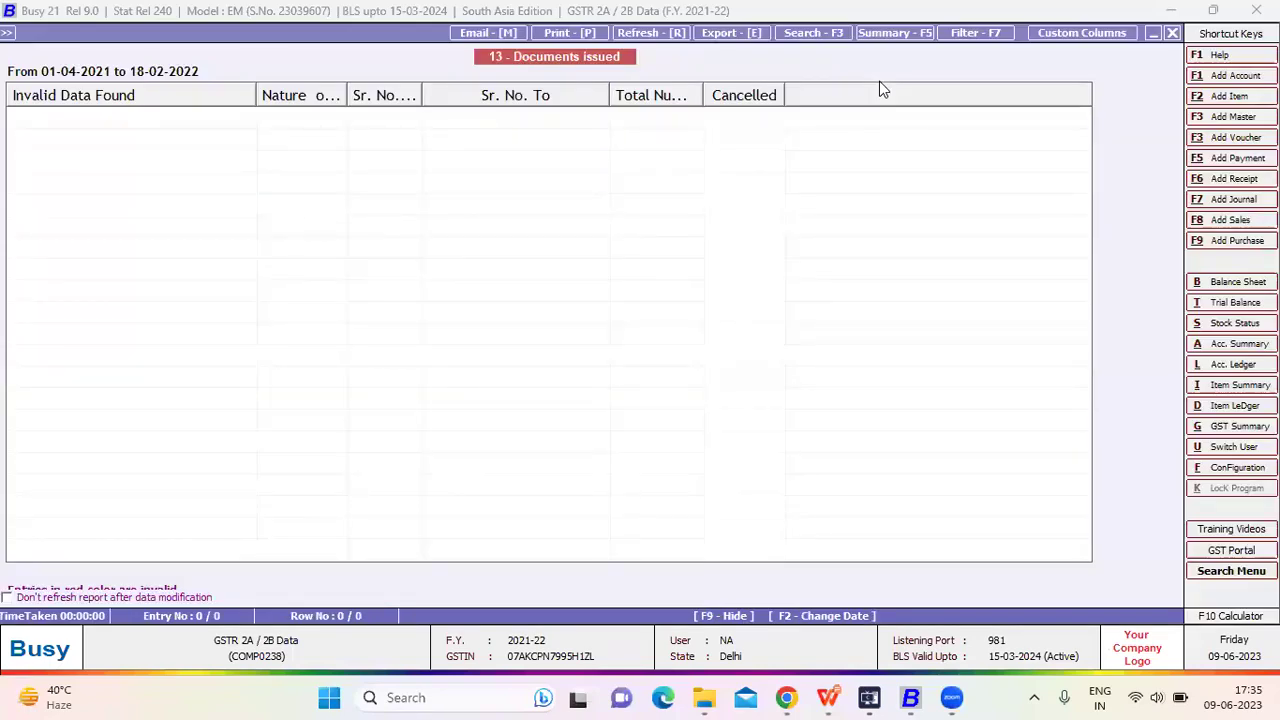
pyautogui.press('Escape')
# - Proceed with the direct upload of GSTR-1 as far as the OTP request, and quit without entering the OTP
pyautogui.press('Tab')
pyautogui.press('Tab')
pyautogui.press('Tab')
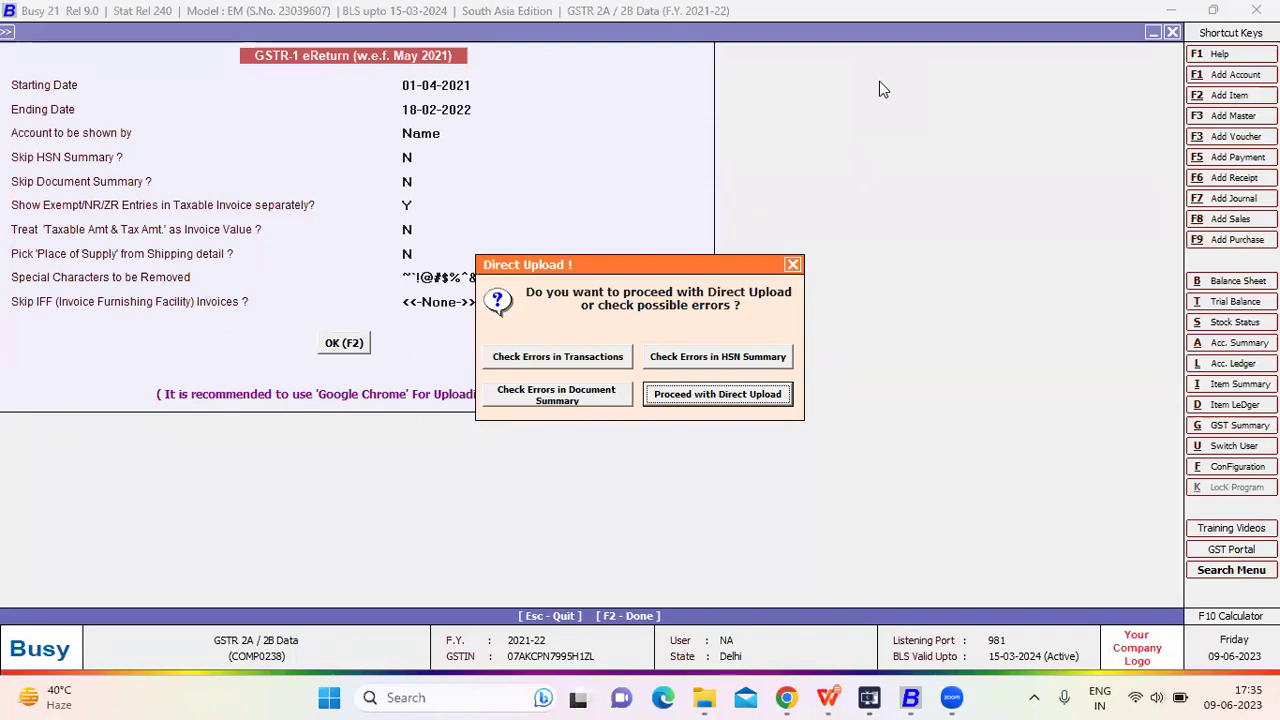
pyautogui.press('Return')
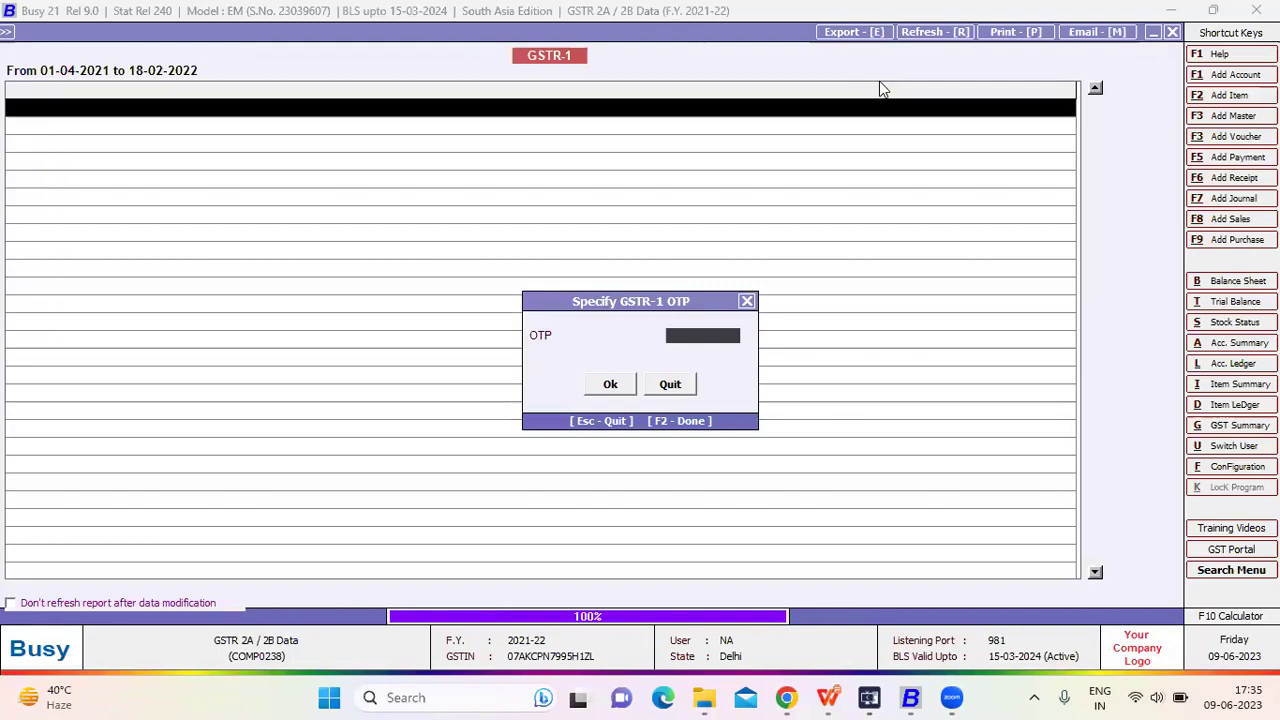
pyautogui.press('Escape')
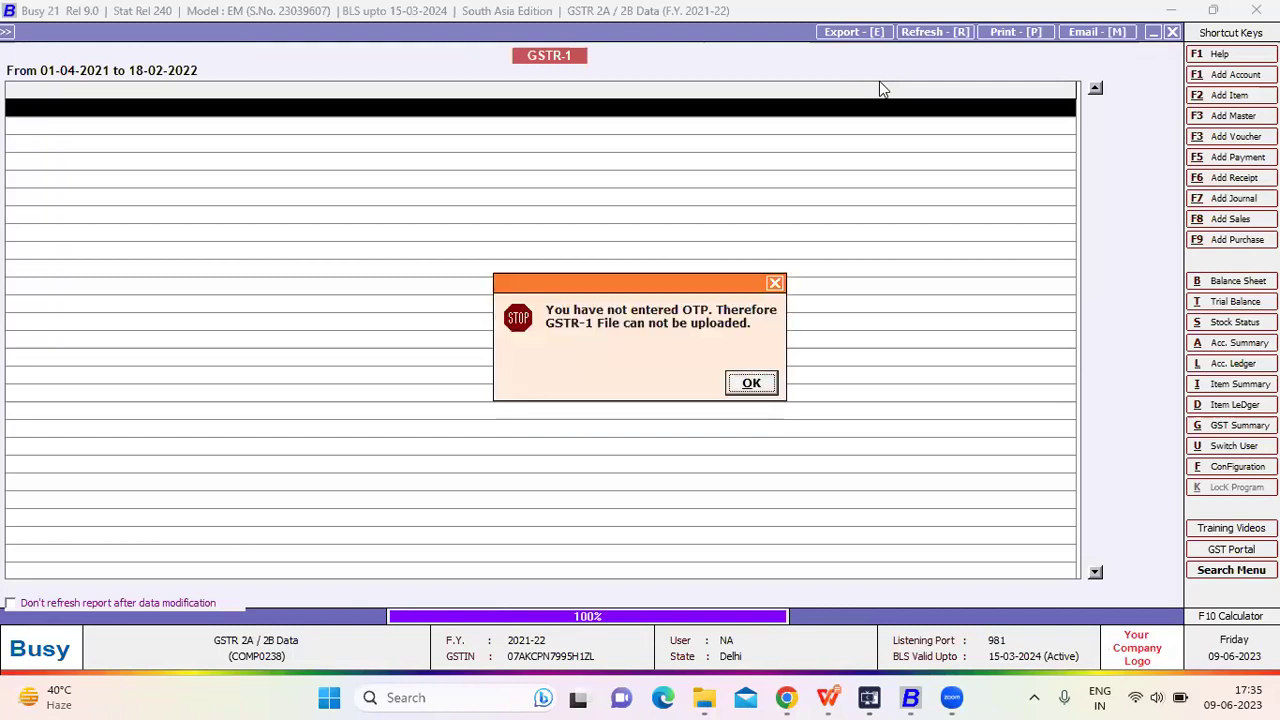
pyautogui.press('Return')
pyautogui.press('Escape')
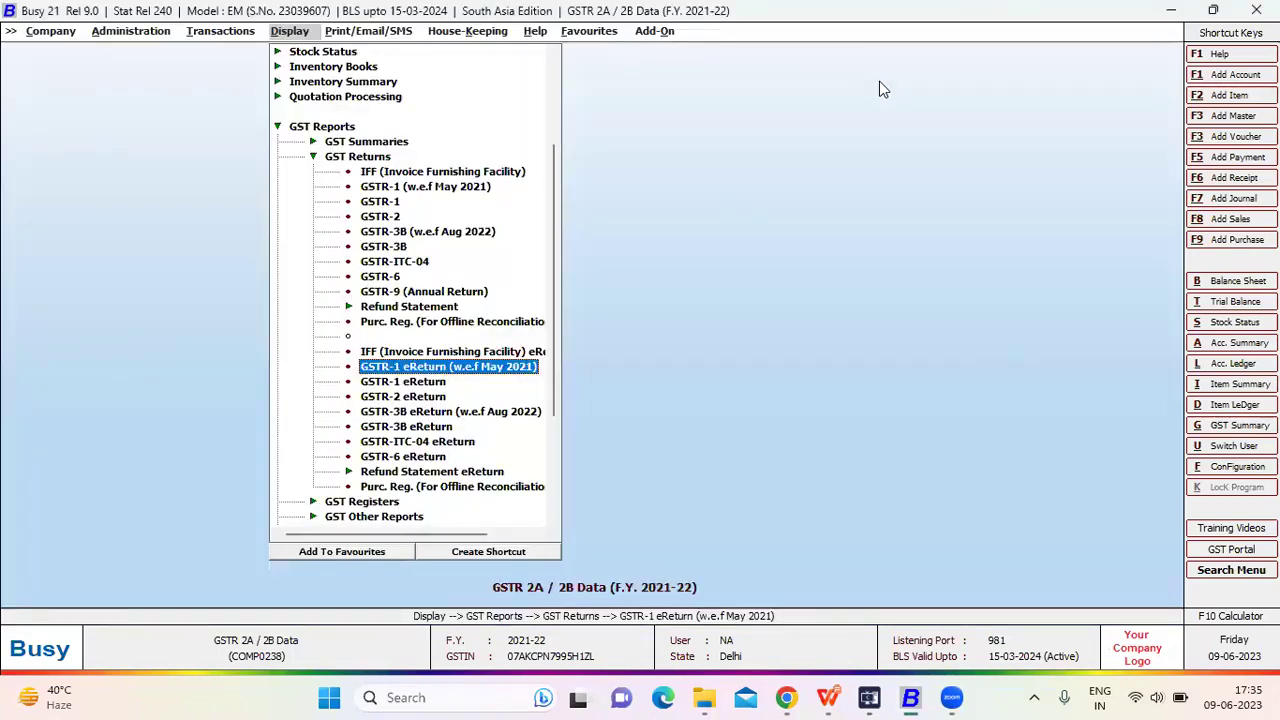
# - Generate the GSTR-2 eReturn as a CSV file for 01-04-2021 to 18-02-2022 in C:\BusyWin, keeping the default options
pyautogui.press('Down')
pyautogui.press('Down')
pyautogui.press('Return')
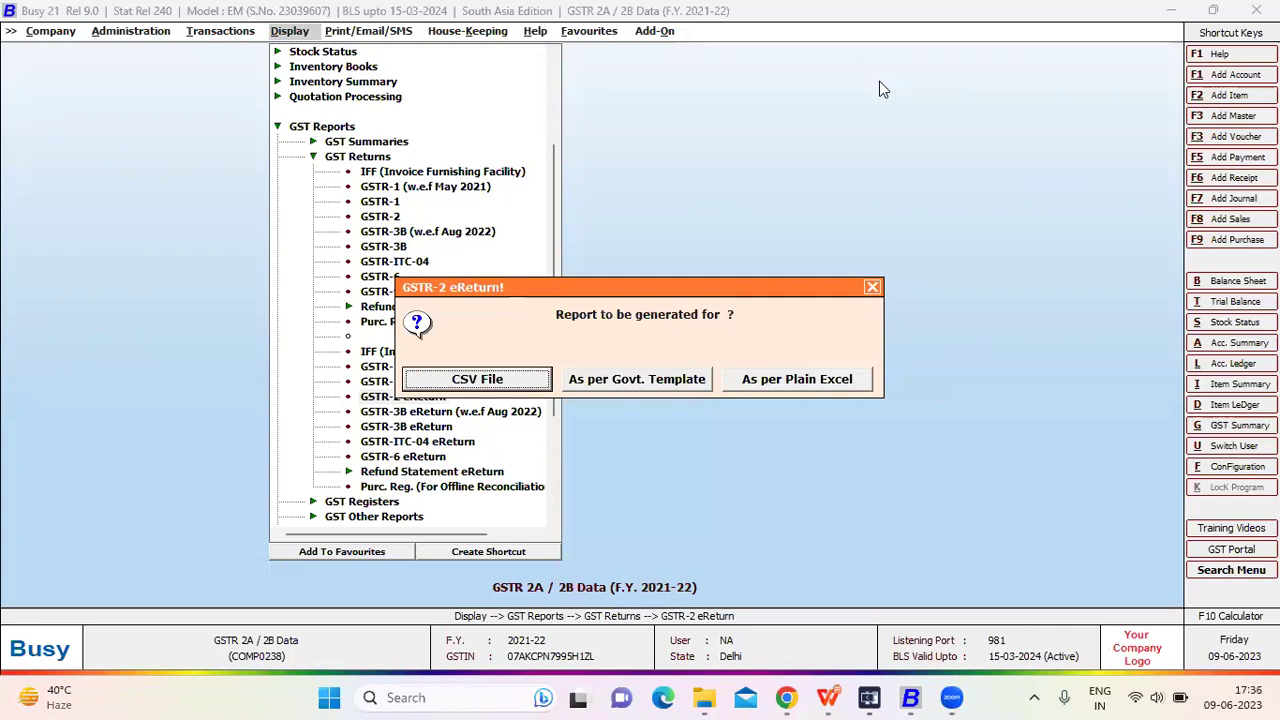
pyautogui.press('Return')
pyautogui.press('Return')
pyautogui.press('Return')
pyautogui.press('Return')
pyautogui.press('Return')
pyautogui.press('Return')
pyautogui.press('Return')
pyautogui.press('Return')
pyautogui.press('Return')
pyautogui.press('Return')
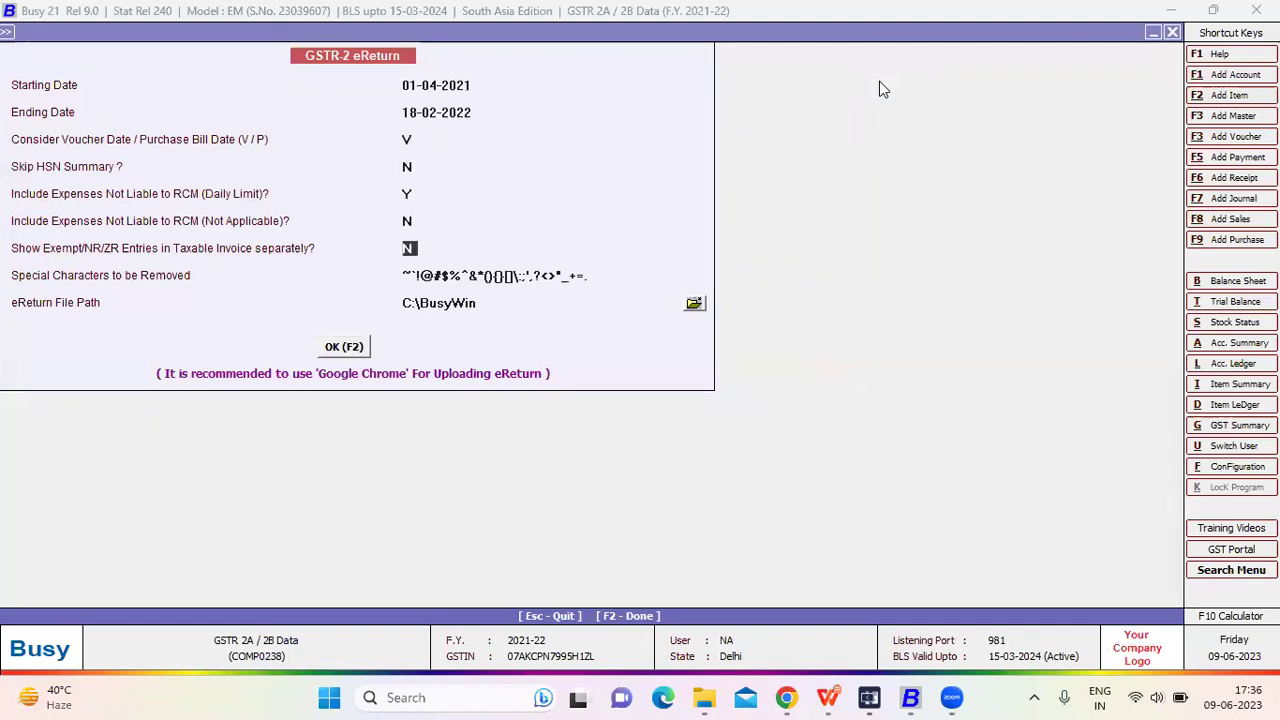
pyautogui.press('Return')
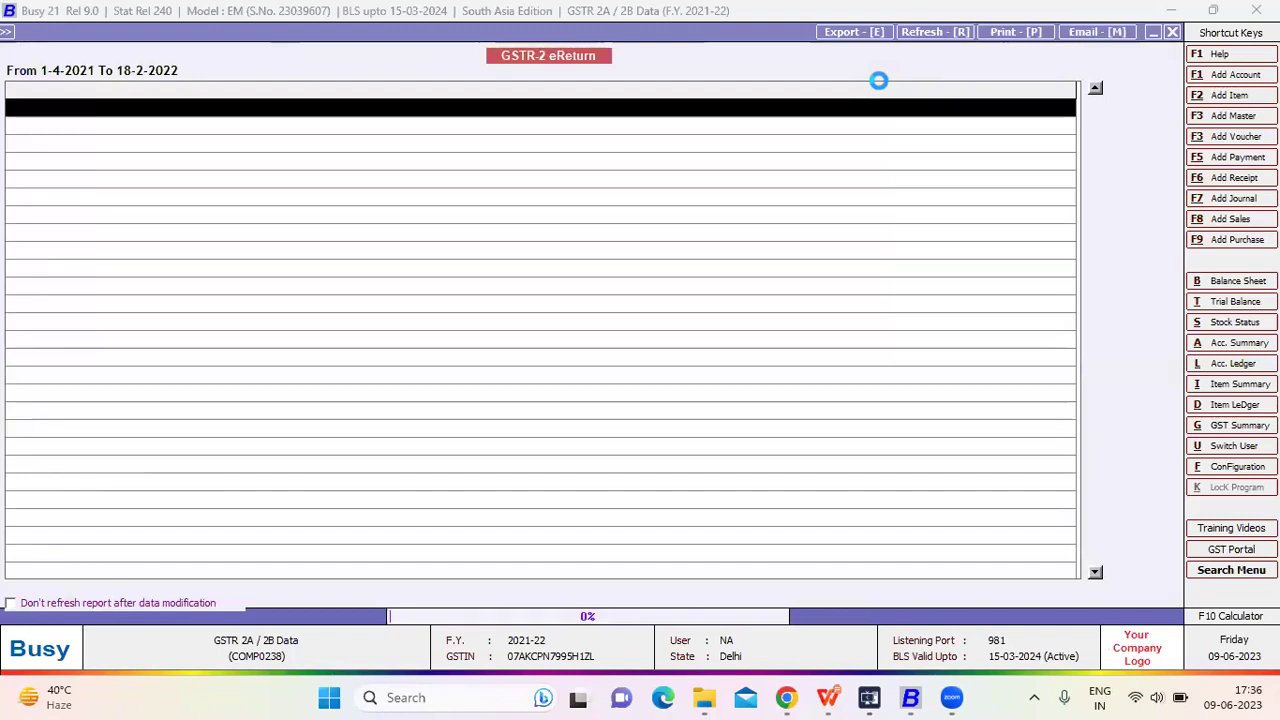
pyautogui.press('Return')
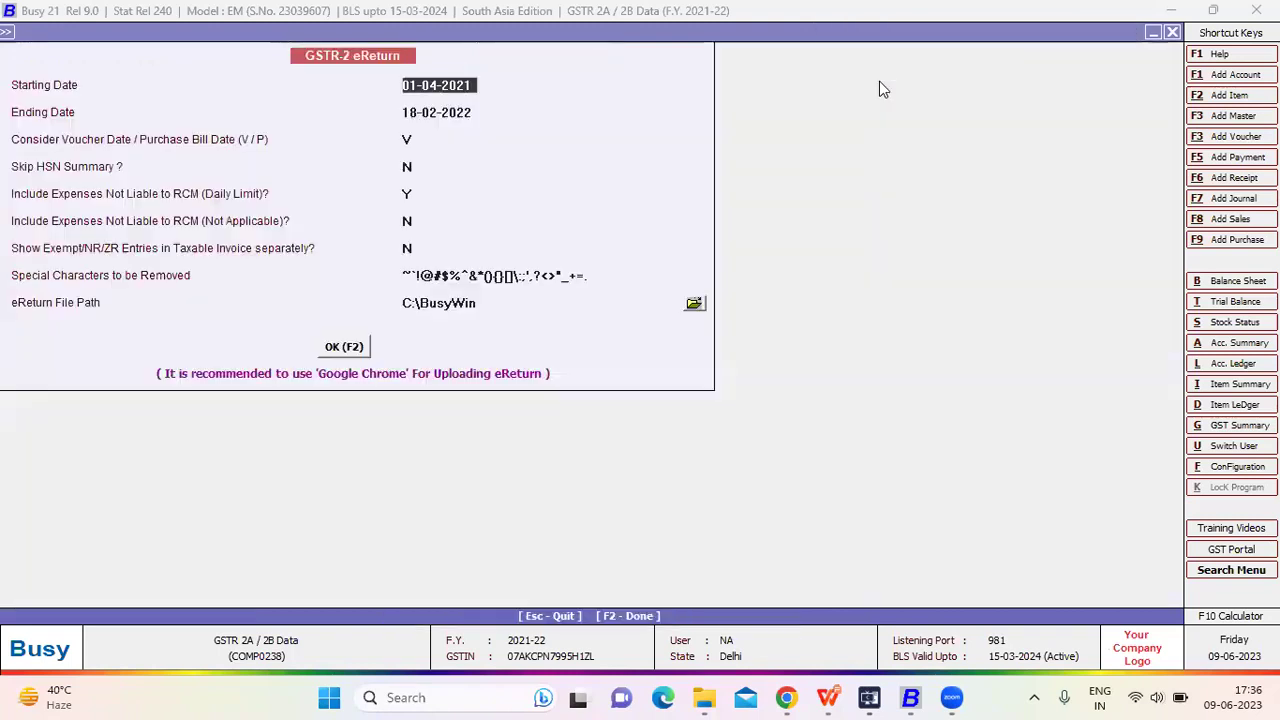
# - Go through the GSTR-2 eReturn options for the Govt. template format, with template path C:\BusyWin\Templates
pyautogui.press('Escape')
pyautogui.press('Right')
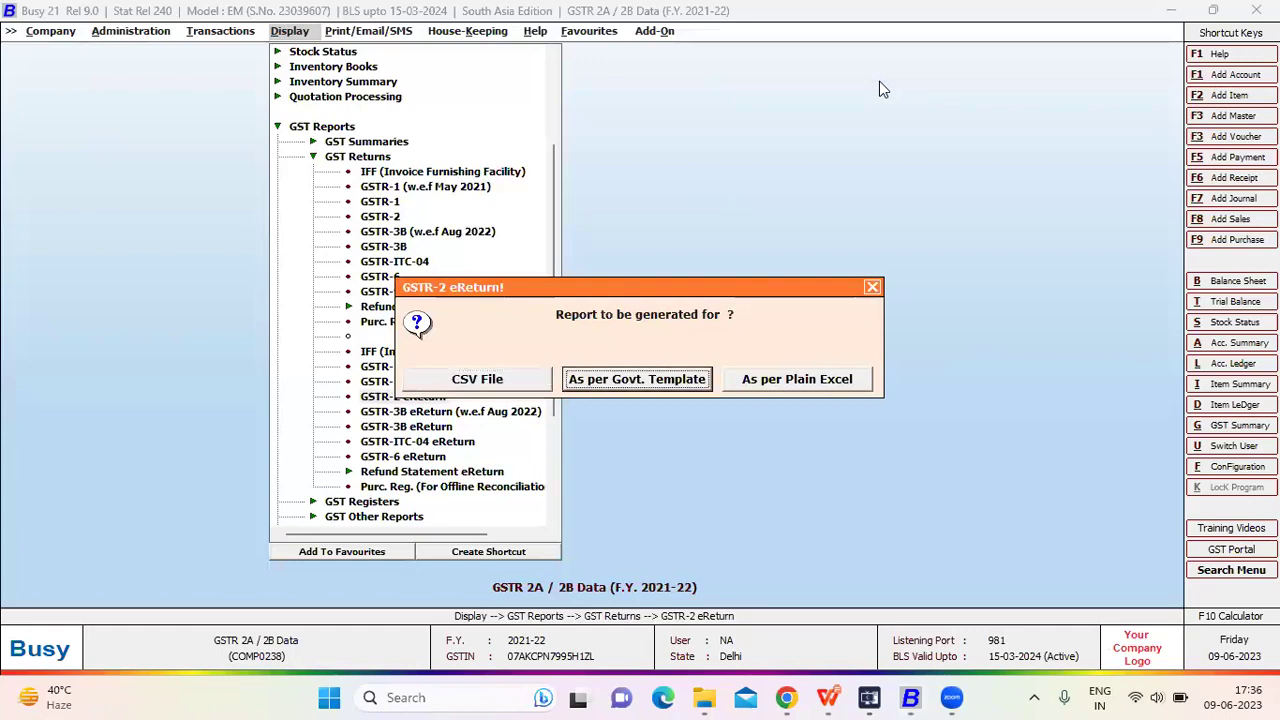
pyautogui.press('Return')
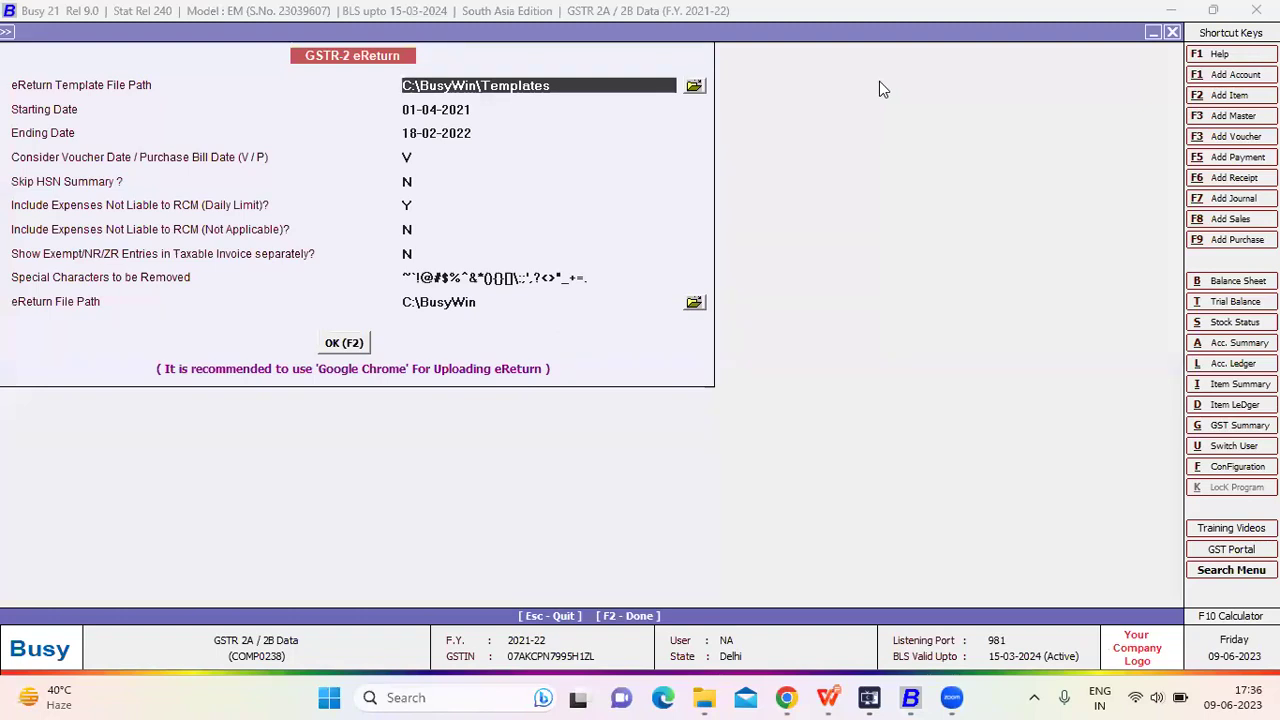
pyautogui.press('Return')
pyautogui.press('Return')
pyautogui.press('Return')
pyautogui.press('Return')
pyautogui.press('Return')
pyautogui.press('Return')
pyautogui.press('Return')
pyautogui.press('Return')
pyautogui.press('Return')
pyautogui.press('Return')
# - Go through the GSTR-2 eReturn options for the plain Excel format and return to the list of GST returns
pyautogui.press('Right')
pyautogui.press('Right')
pyautogui.press('Return')
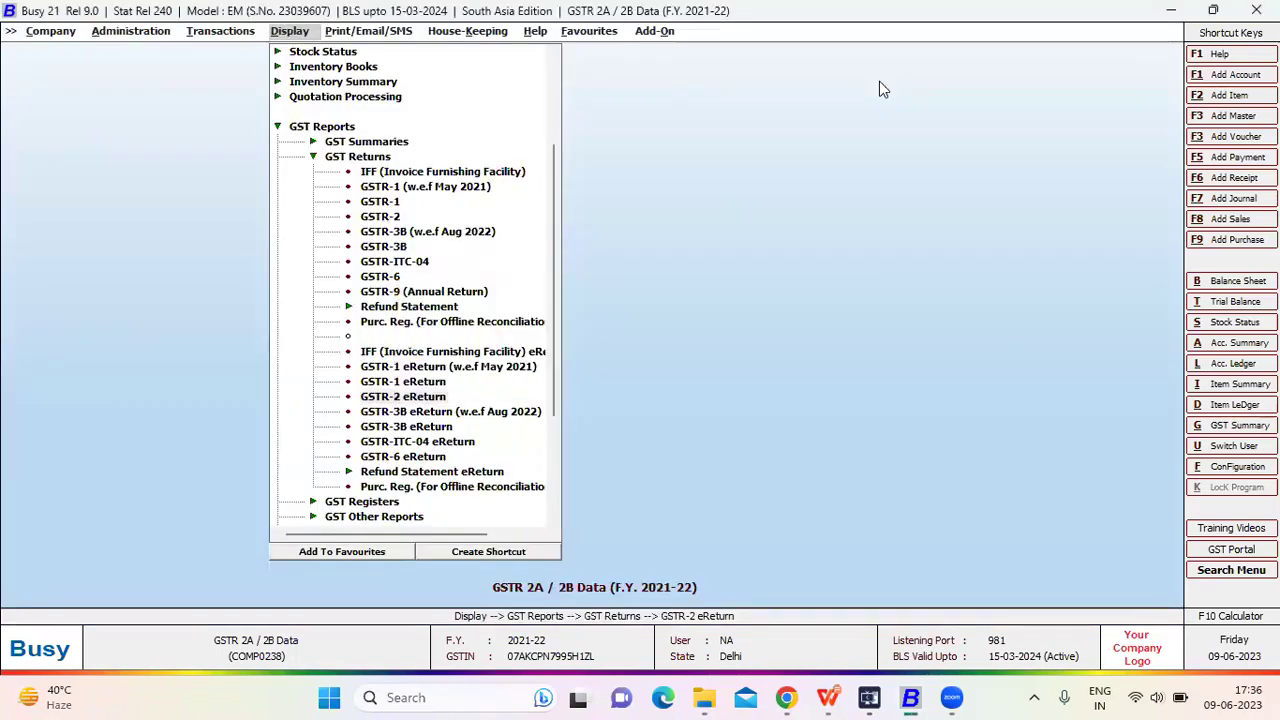
pyautogui.press('Return')
pyautogui.press('Return')
pyautogui.press('Return')
pyautogui.press('Return')
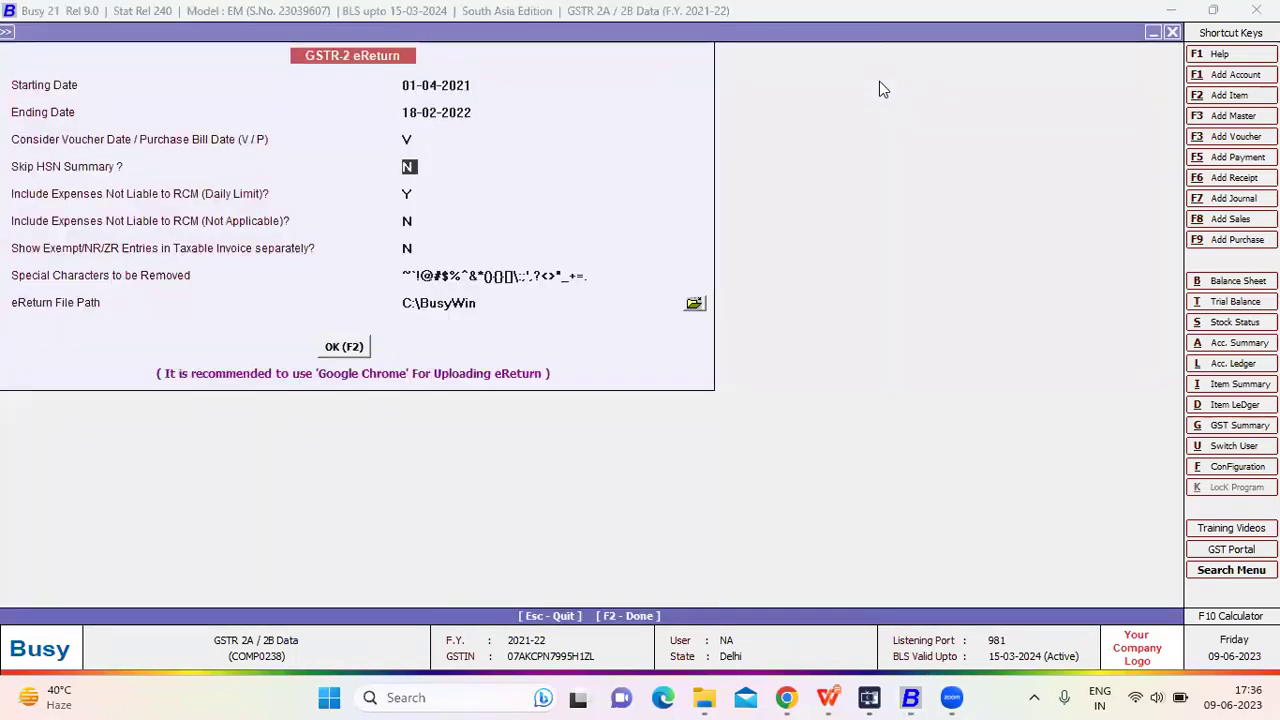
pyautogui.press('F2')
pyautogui.press('Escape')
# - Go through the GSTR-1 eReturn (w.e.f. May 2021) JSON options for 01-04-2021 to 18-02-2022, with file path C:\BusyWin
pyautogui.press('Up')
pyautogui.press('Up')
pyautogui.press('Up')
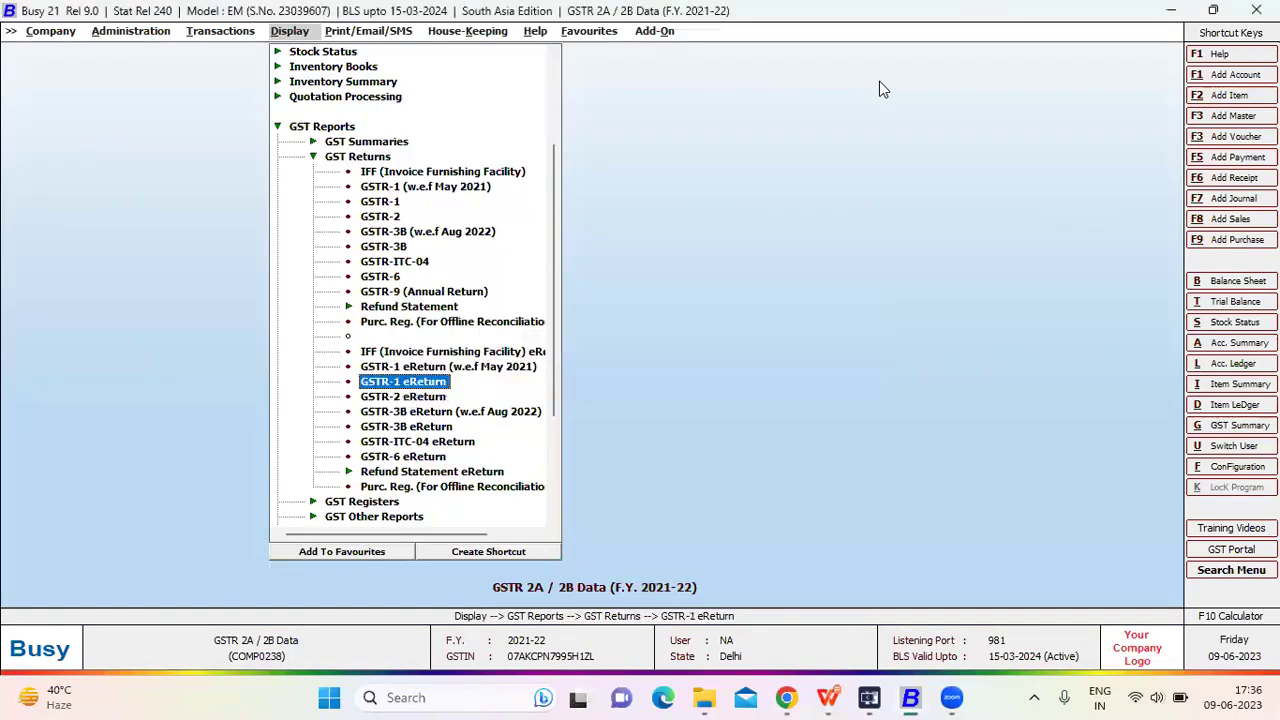
pyautogui.press('Down')
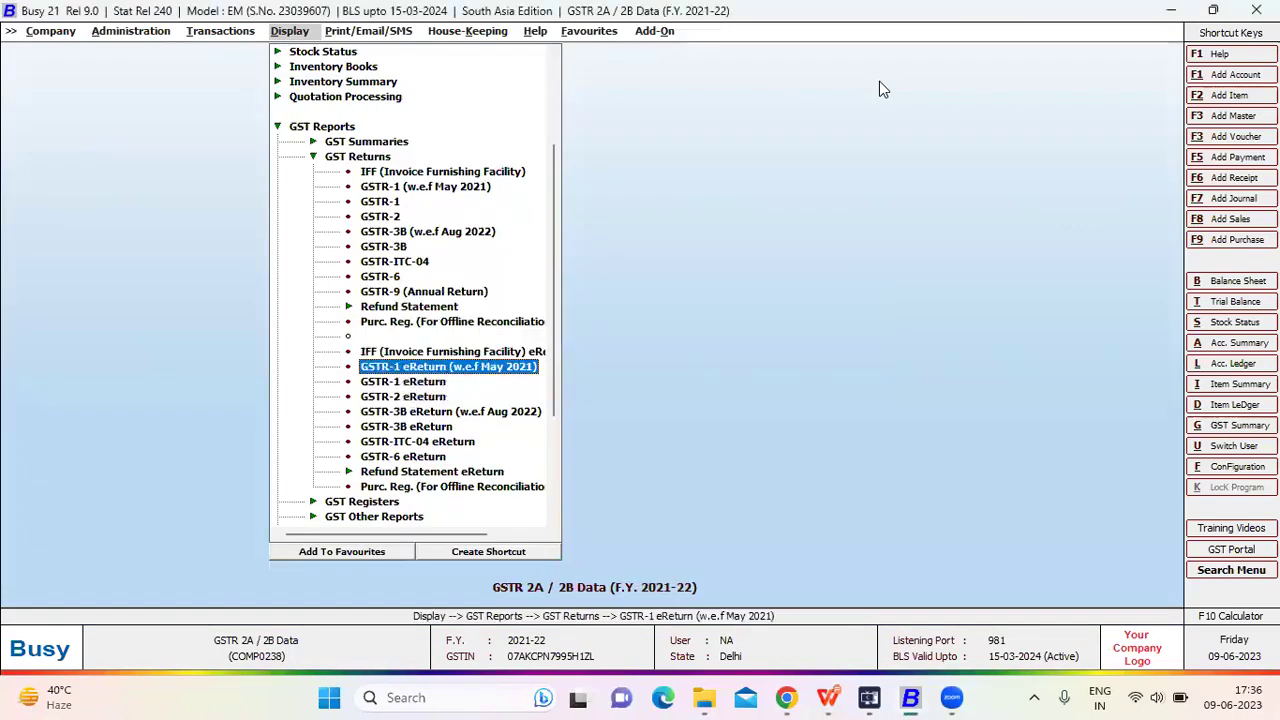
pyautogui.press('Return')
pyautogui.press('Right')
pyautogui.press('Return')
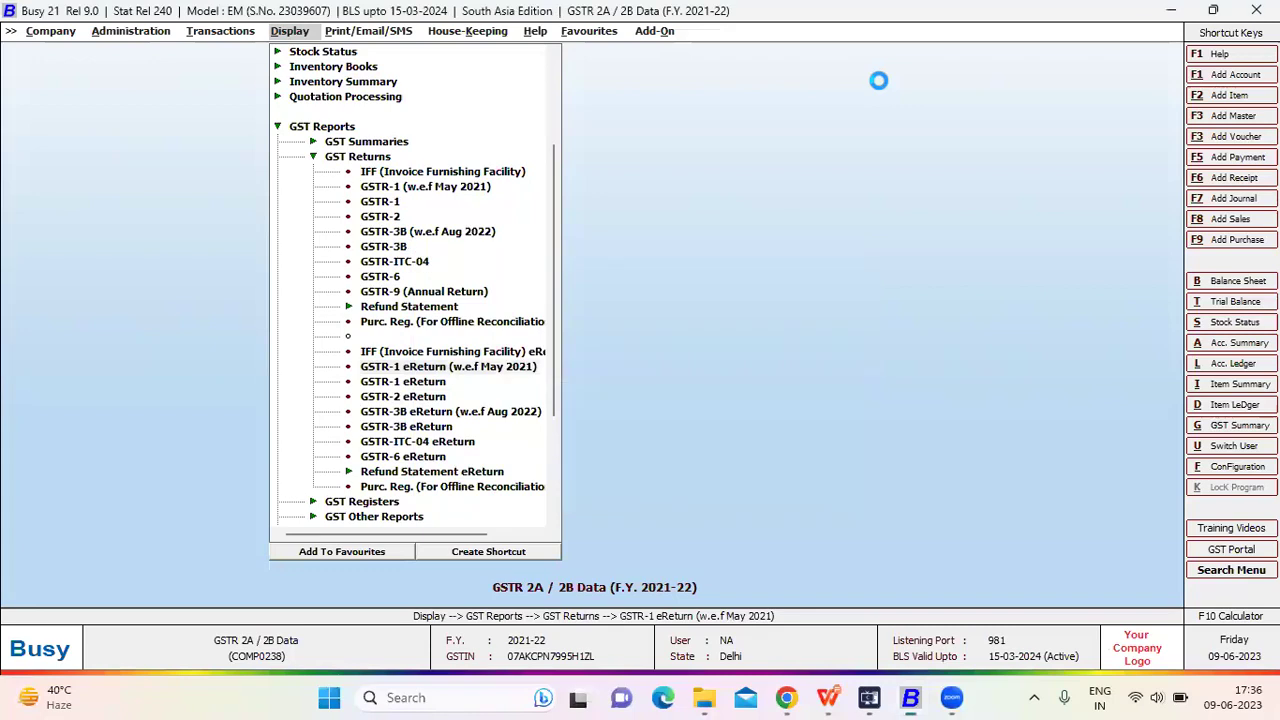
pyautogui.press('Return')
pyautogui.press('Return')
pyautogui.press('Return')
pyautogui.press('Return')
pyautogui.press('Return')
pyautogui.press('Return')
pyautogui.press('Return')
pyautogui.press('Return')
pyautogui.press('Return')
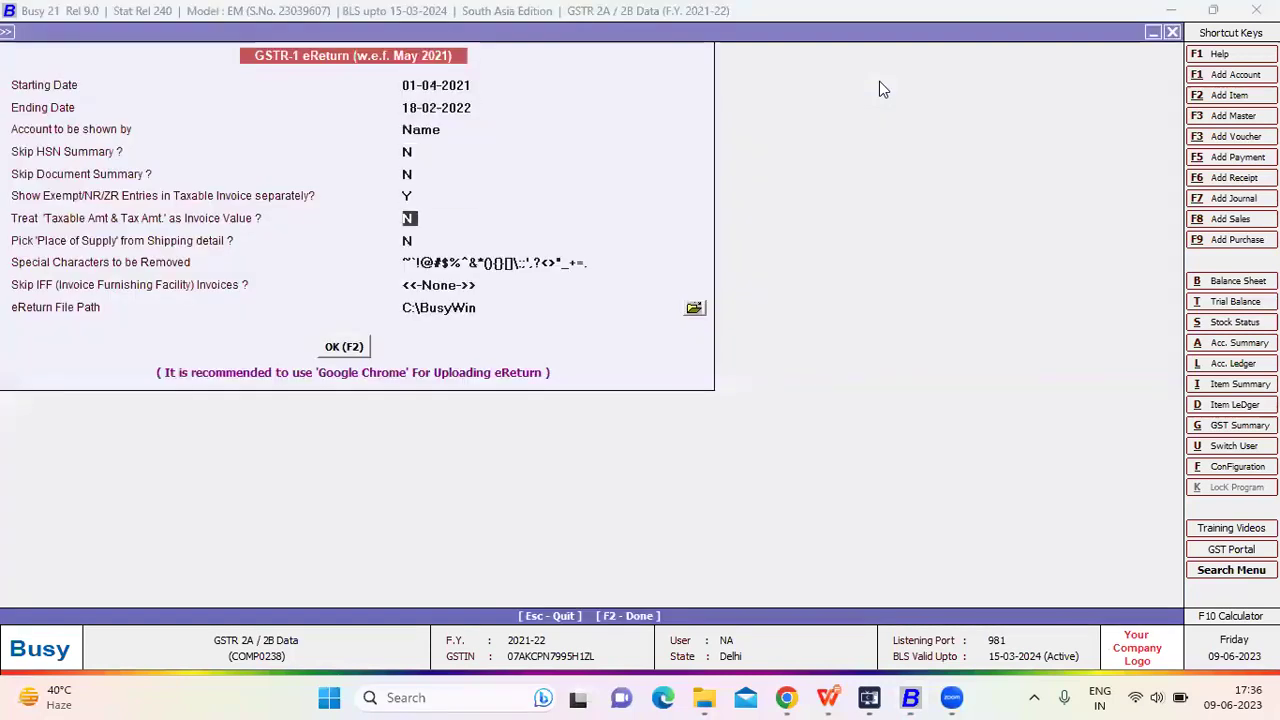
pyautogui.press('Return')
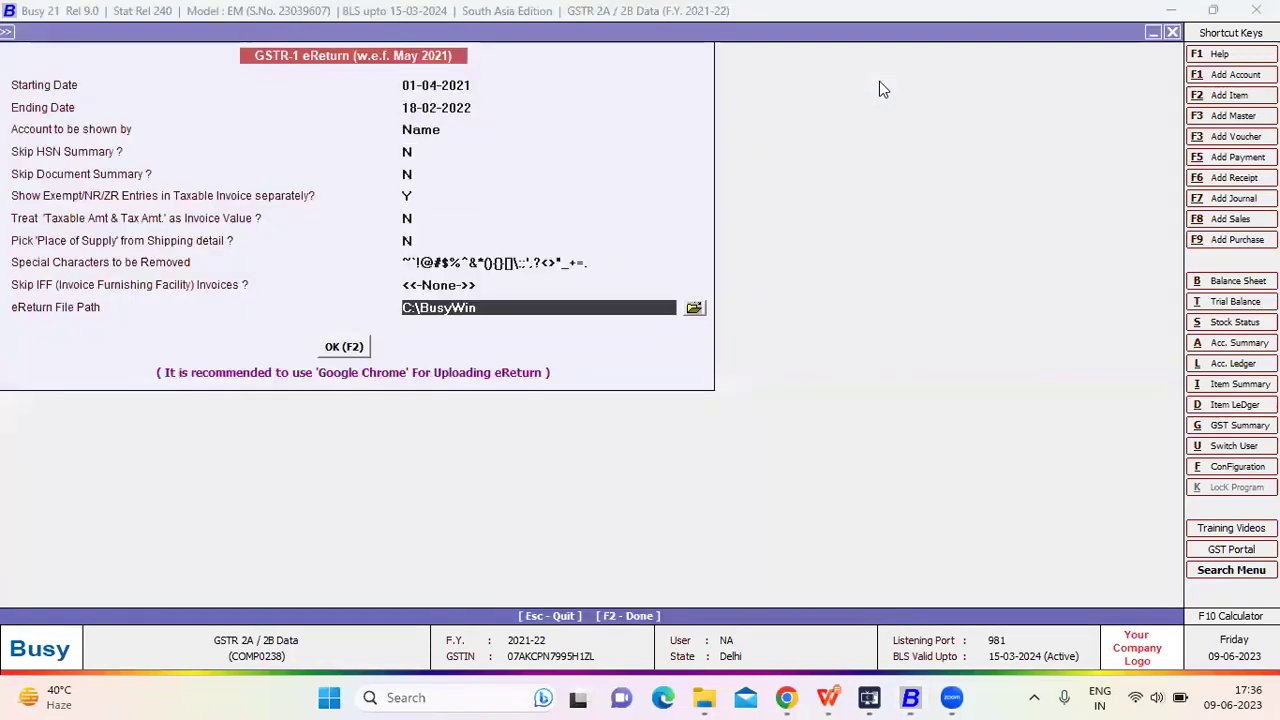
pyautogui.press('Return')
# - Explore the GSTR-1 eReturn (w.e.f. May 2021) in the Govt. template format and return to the format choices
pyautogui.press('Right')
pyautogui.press('Right')
pyautogui.press('Escape')
pyautogui.press('F2')
pyautogui.press('Right')
pyautogui.press('Right')
pyautogui.press('Down')
pyautogui.press('Return')
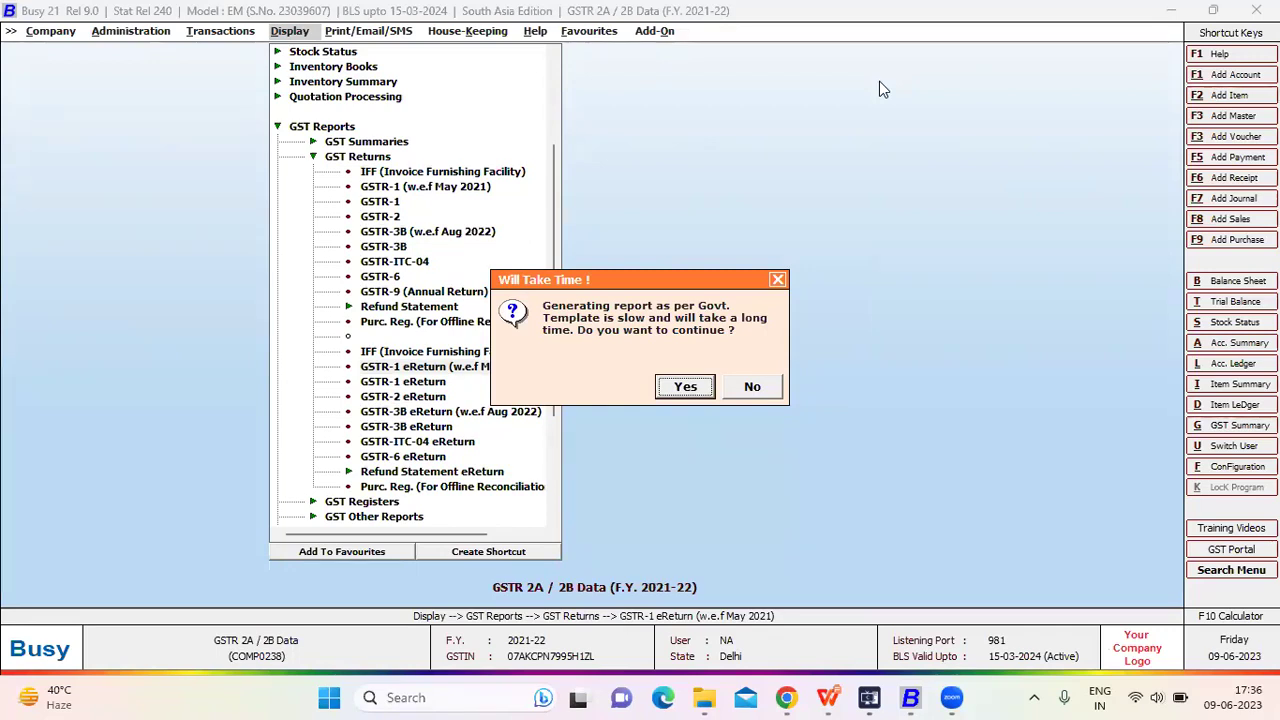
pyautogui.press('Return')
pyautogui.press('Return')
pyautogui.press('Tab')
pyautogui.press('Tab')
pyautogui.press('Tab')
pyautogui.press('Return')
pyautogui.press('Escape')
# - Try the plain Excel format for the GSTR-1 eReturn (w.e.f. May 2021) and return to the list of GST returns
pyautogui.press('Tab')
pyautogui.press('Tab')
pyautogui.press('Tab')
pyautogui.press('Tab')
pyautogui.press('Return')
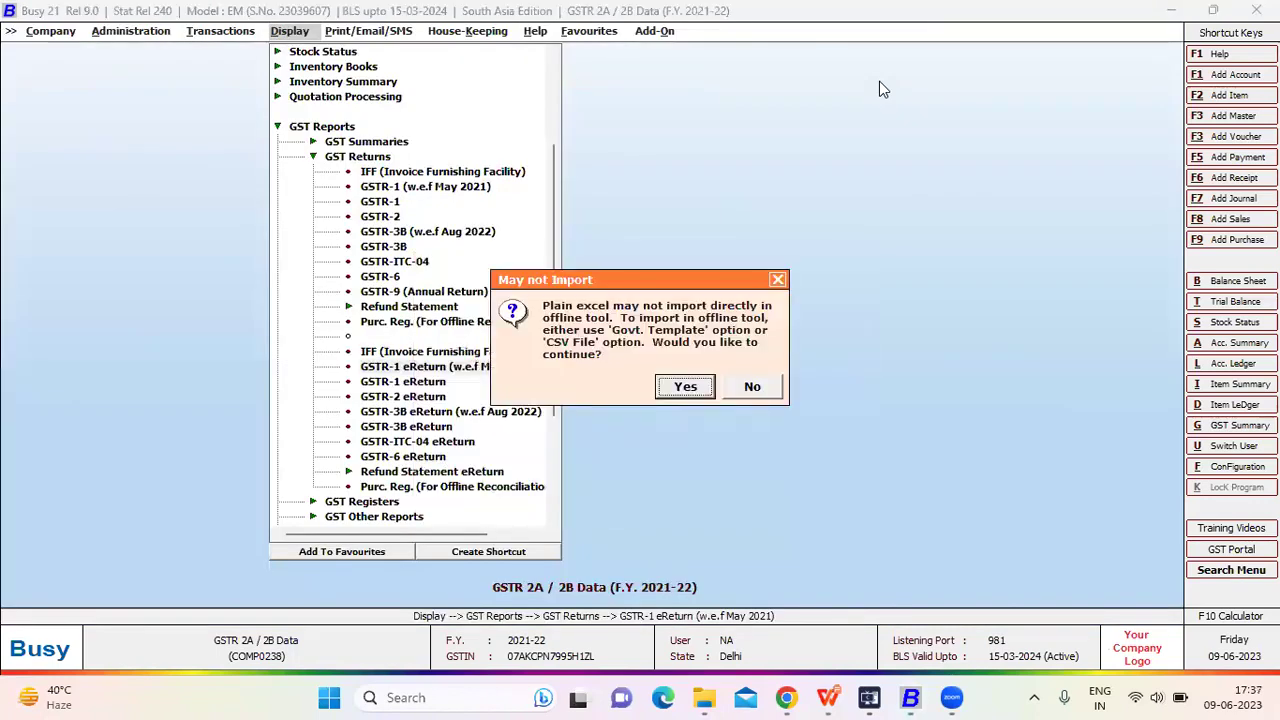
pyautogui.press('Escape')
pyautogui.press('Return')
pyautogui.press('Return')
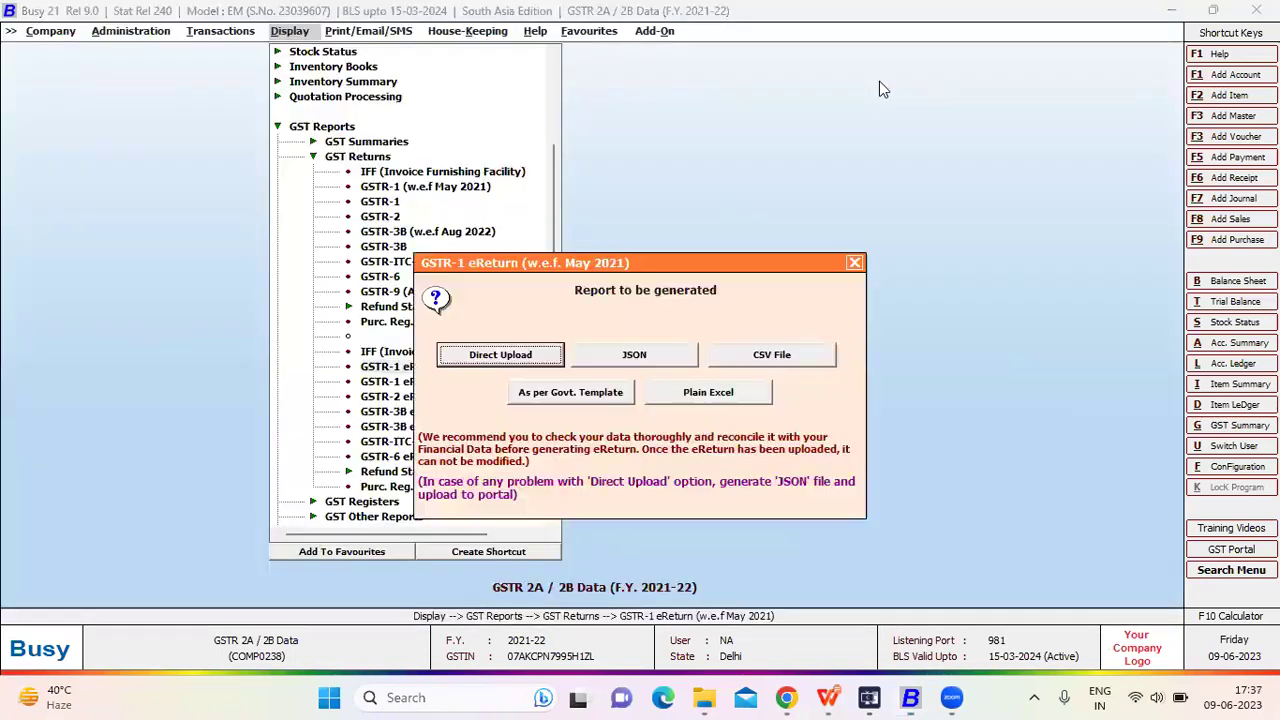
pyautogui.press('Escape')
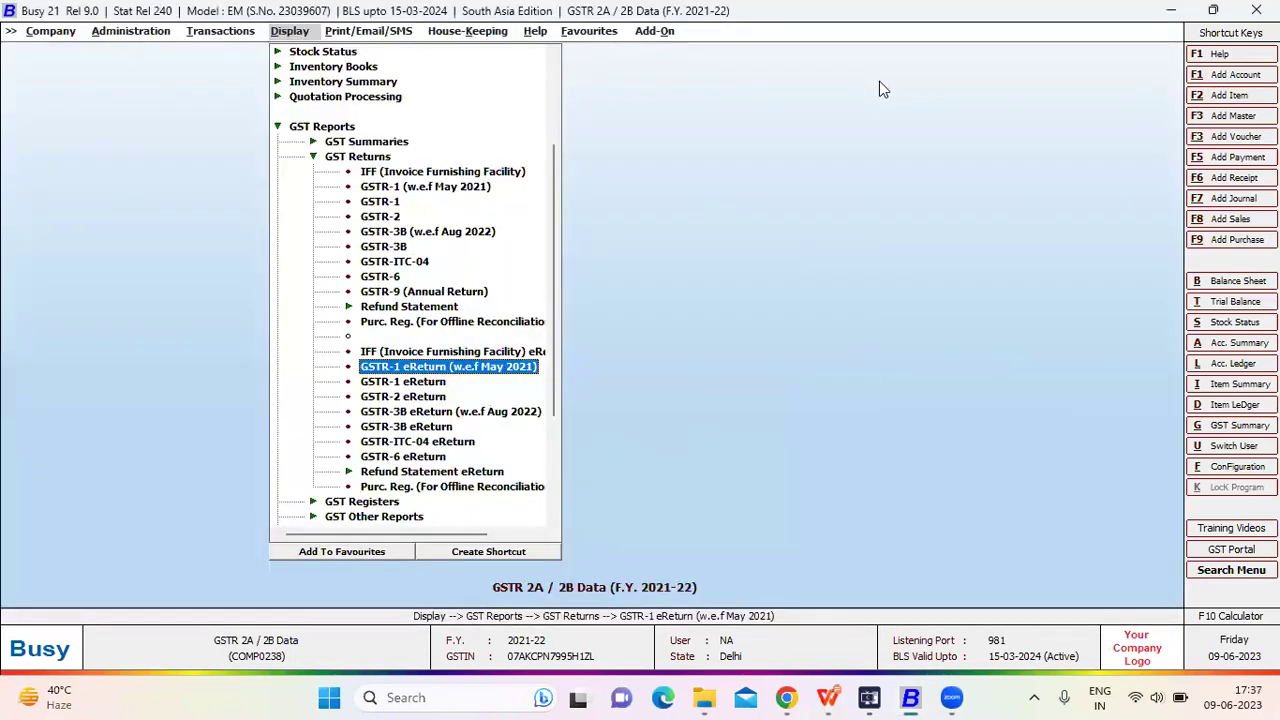
# - Look at the IFF (Invoice Furnishing Facility) eReturn options for the JSON and CSV file formats
pyautogui.press('Up')
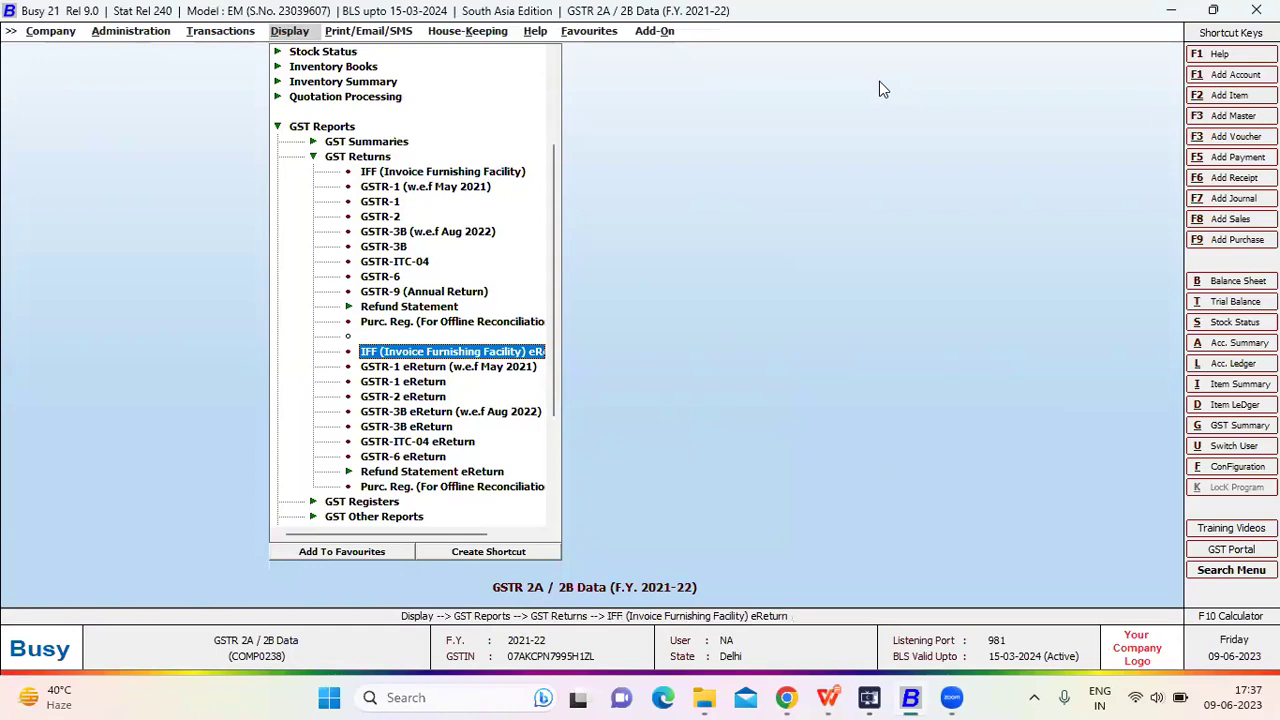
pyautogui.press('Return')
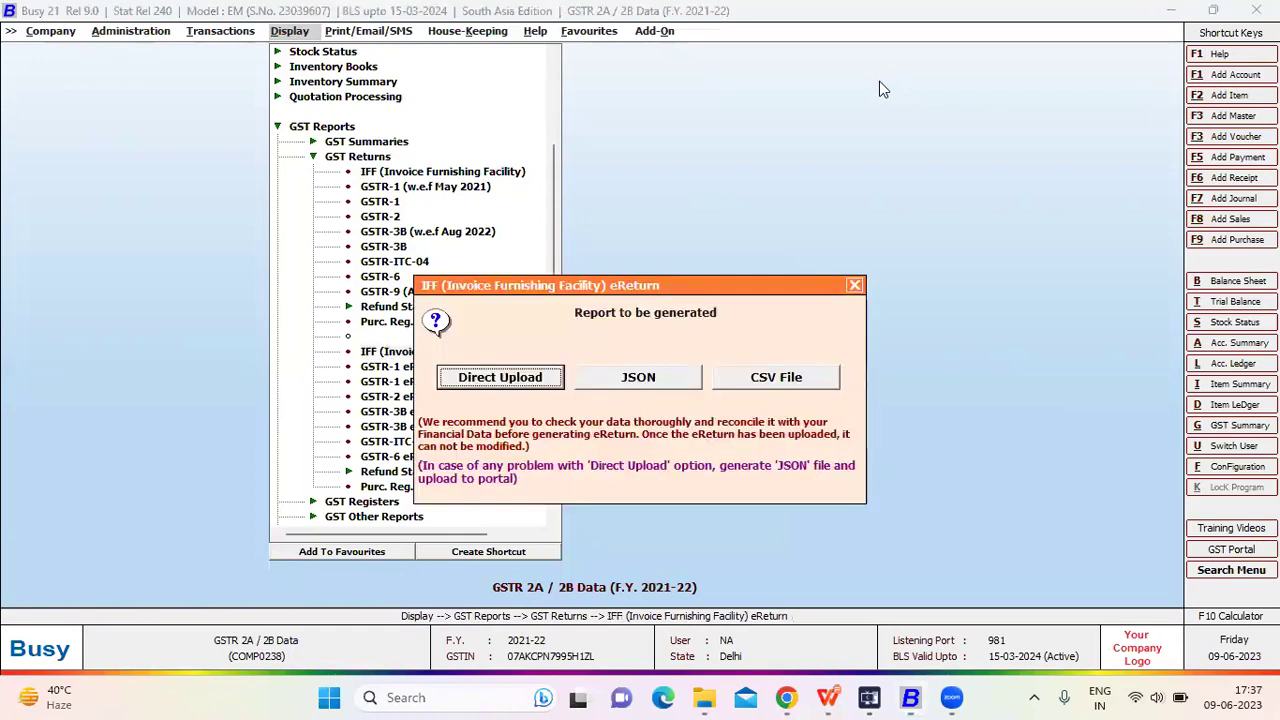
pyautogui.press('Right')
pyautogui.press('Return')
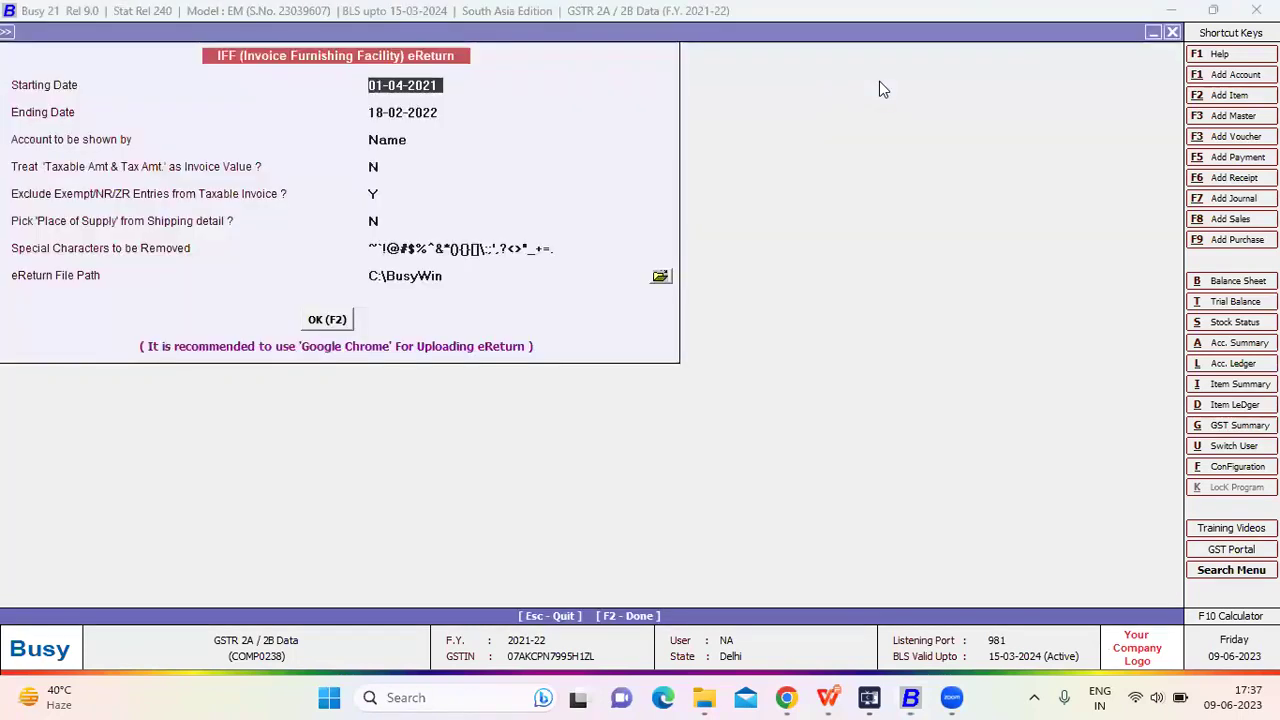
pyautogui.press('Escape')
pyautogui.press('Right')
pyautogui.press('Right')
pyautogui.press('Return')
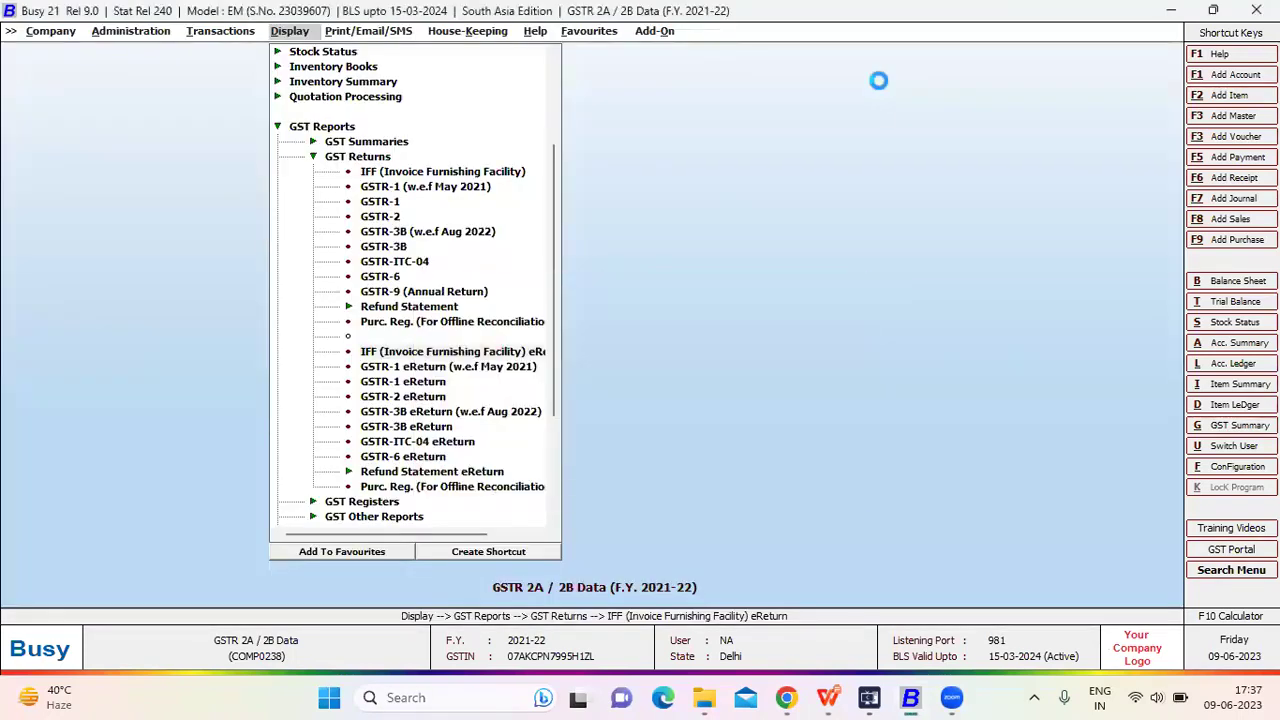
pyautogui.press('Escape')
# - Check the IFF transactions from 01-04-2021 to 18-02-2022 for errors before direct upload, keeping the default options
pyautogui.press('Left')
pyautogui.press('Right')
pyautogui.press('Return')
pyautogui.press('Return')
pyautogui.press('Return')
pyautogui.press('Return')
pyautogui.press('Return')
pyautogui.press('Return')
pyautogui.press('Return')
pyautogui.press('Return')
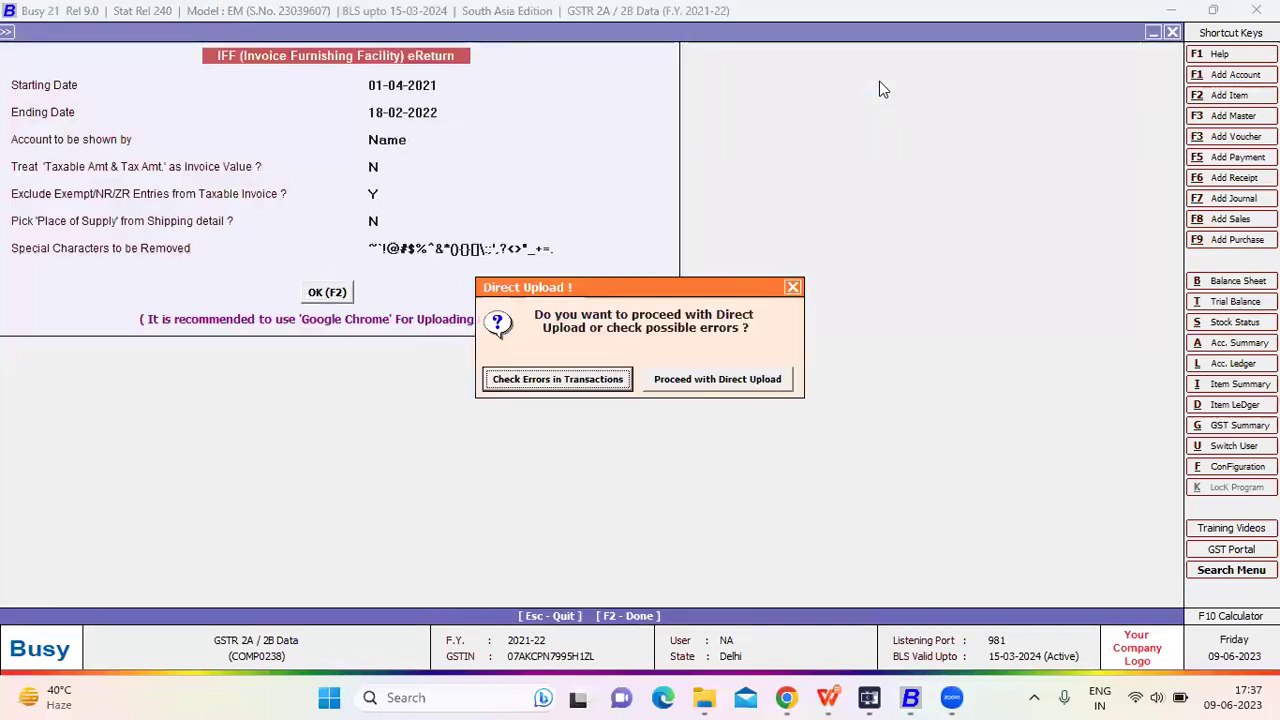
pyautogui.press('Return')
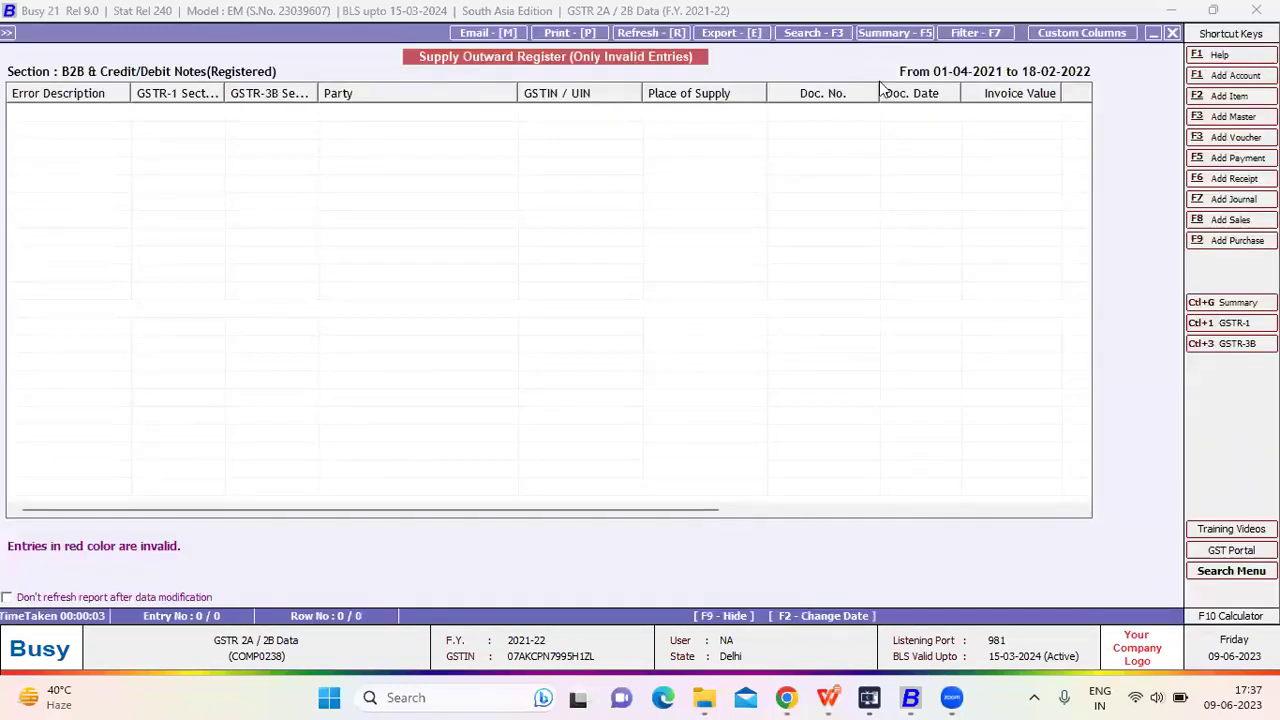
pyautogui.press('Escape')
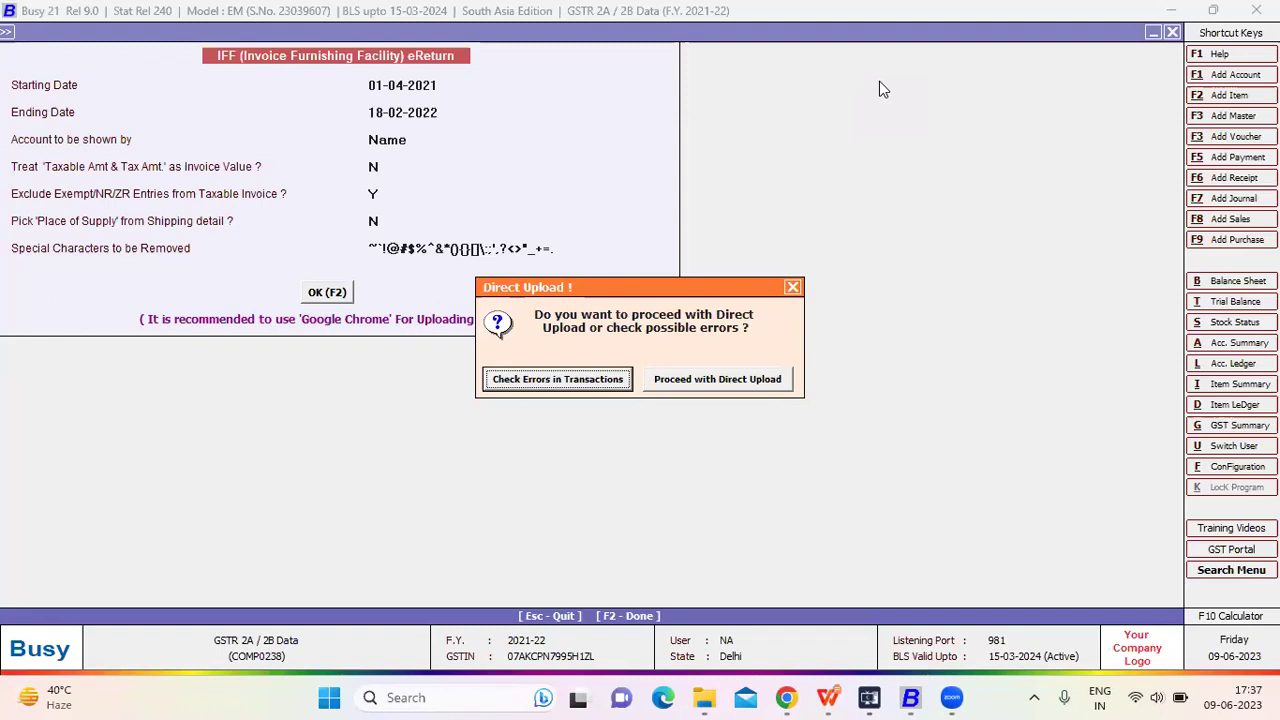
# - Proceed with the direct upload of the IFF eReturn as far as the OTP request, and quit without entering the OTP
pyautogui.press('Right')
pyautogui.press('Return')
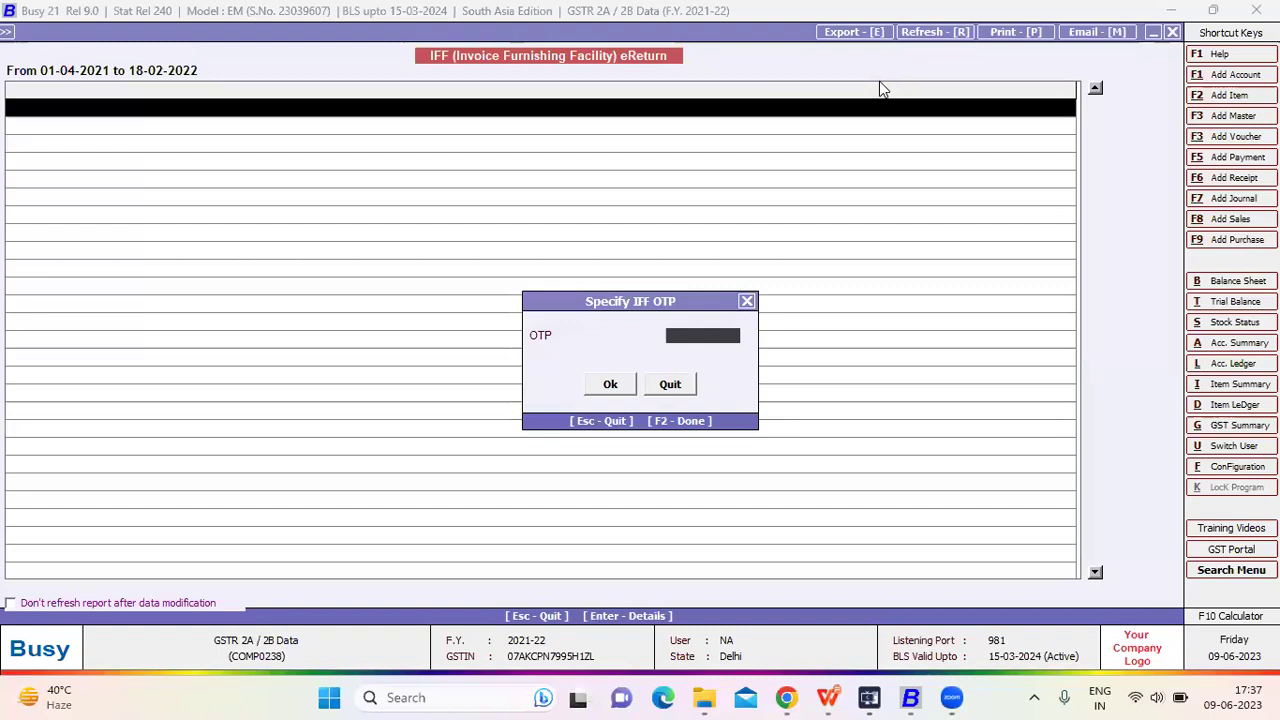
pyautogui.press('Escape')
pyautogui.press('Escape')
pyautogui.press('Escape')
pyautogui.press('Escape')
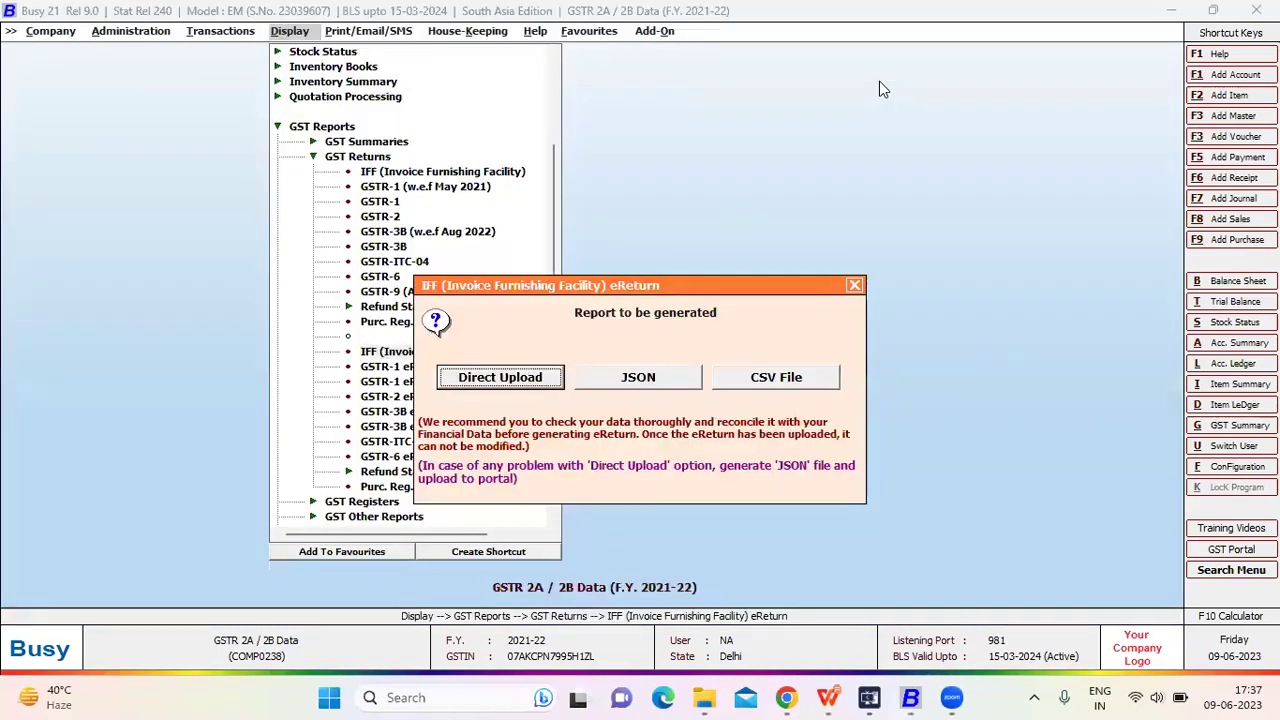
# - Go through the GSTR-3B eReturn (w.e.f Aug 2022) JSON options for 01-04-2021 to 18-02-2022, with file path C:\BusyWin
pyautogui.press('Down')
pyautogui.press('Down')
pyautogui.press('Down')
pyautogui.press('Down')
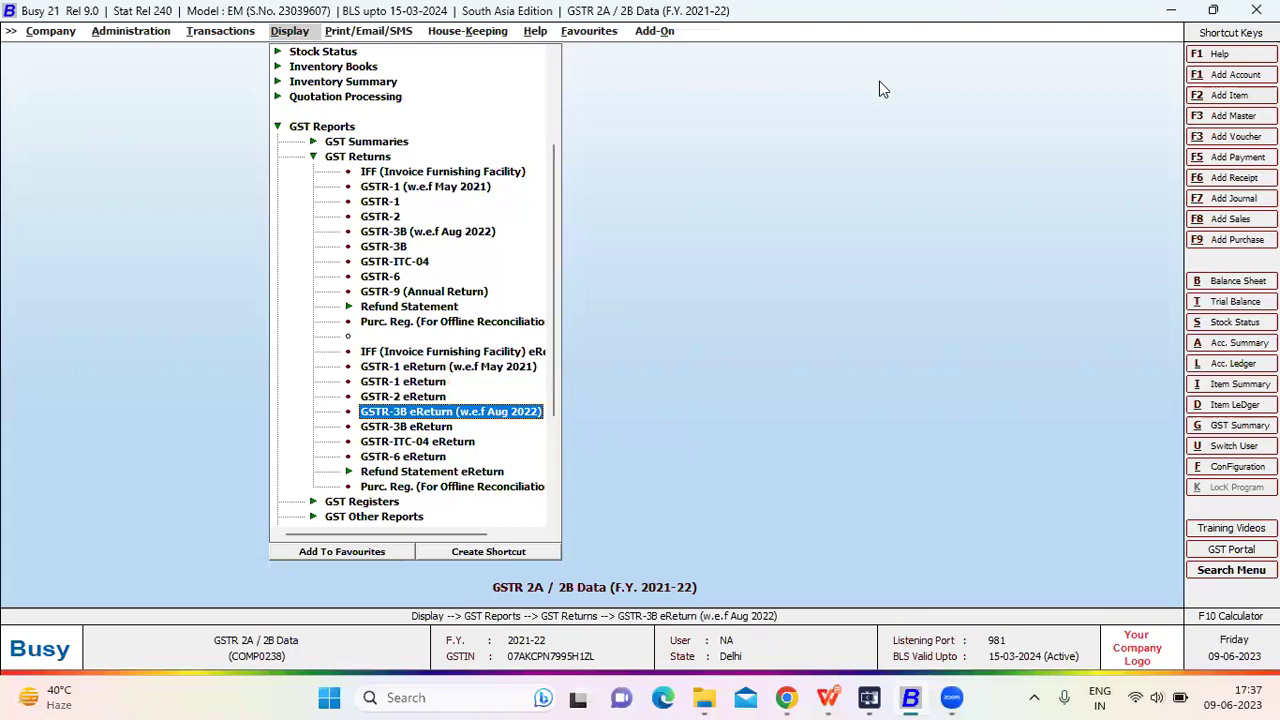
pyautogui.press('Return')
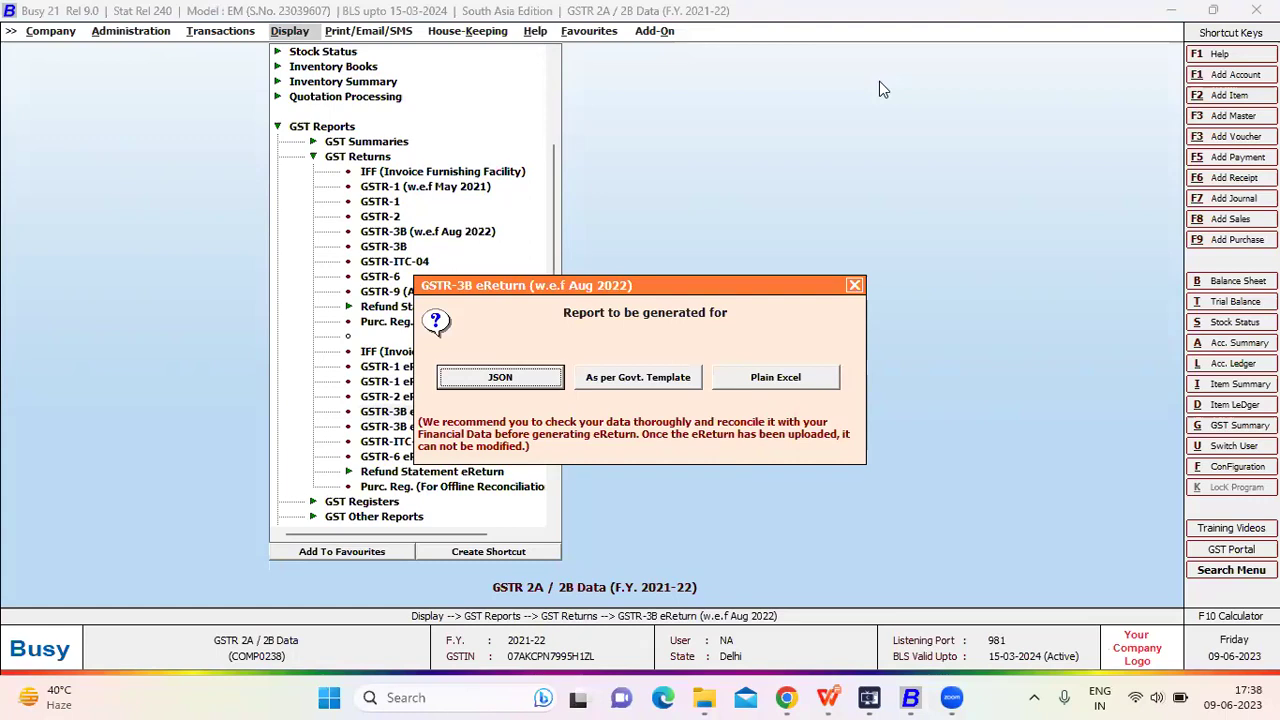
pyautogui.press('Return')
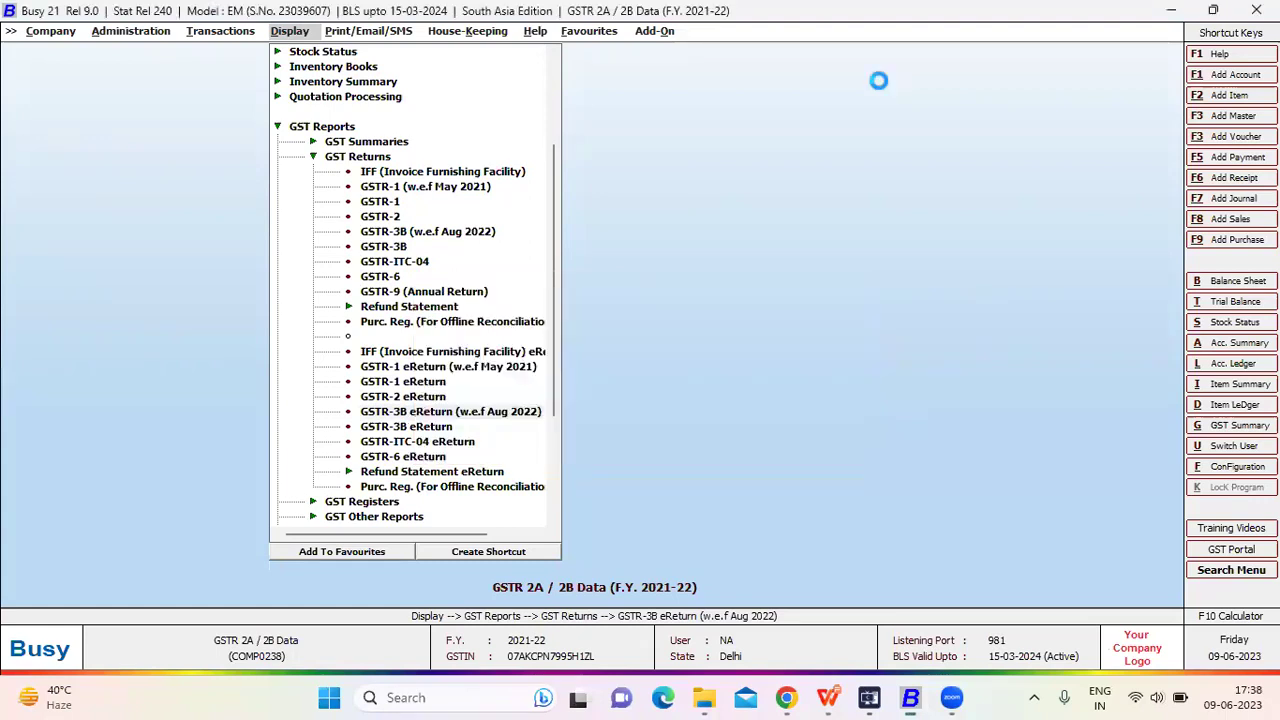
pyautogui.press('Return')
pyautogui.press('Return')
pyautogui.press('Return')
pyautogui.press('Return')
pyautogui.press('Return')
pyautogui.press('Return')
pyautogui.press('Return')
pyautogui.press('Return')
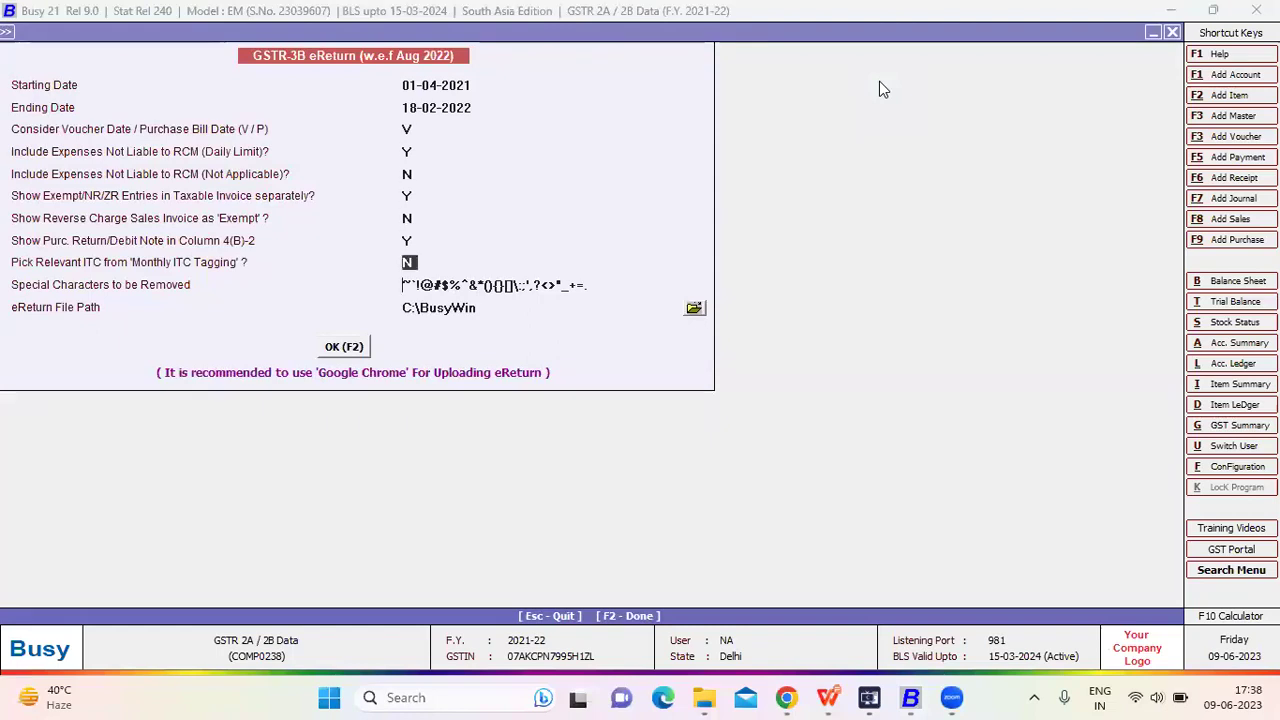
pyautogui.press('Return')
pyautogui.press('Return')
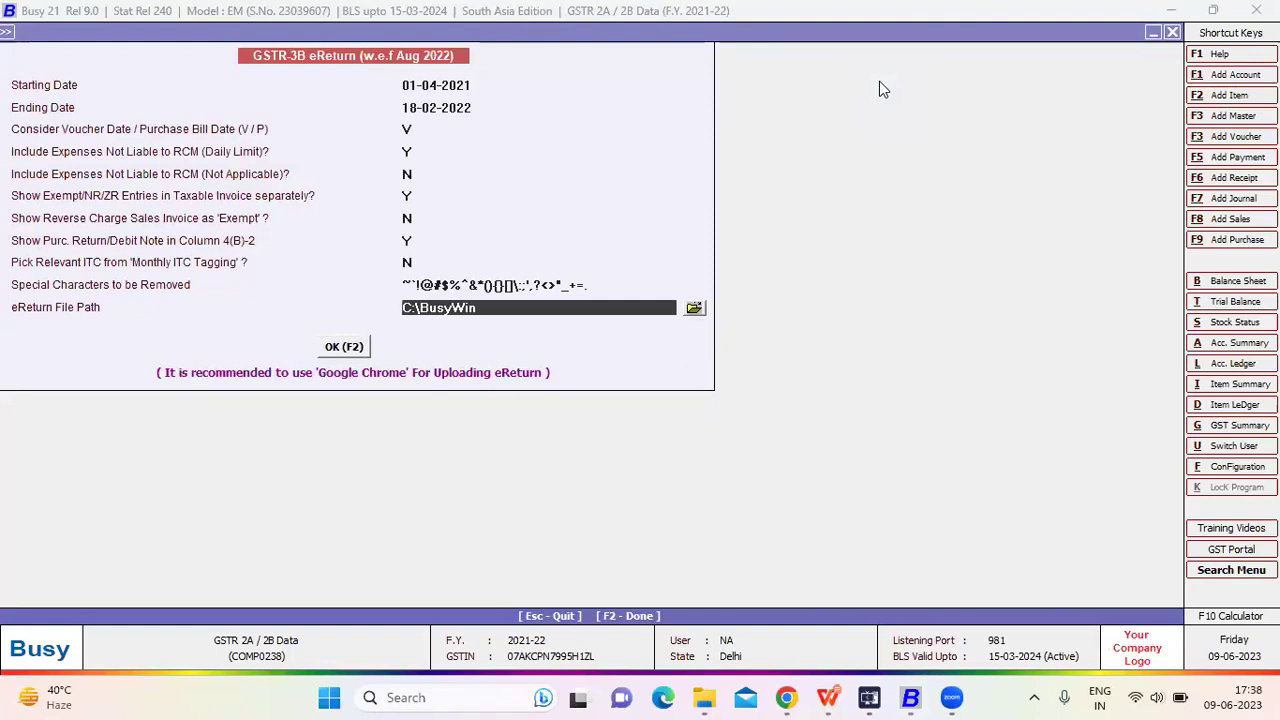
pyautogui.press('Return')
pyautogui.press('Return')
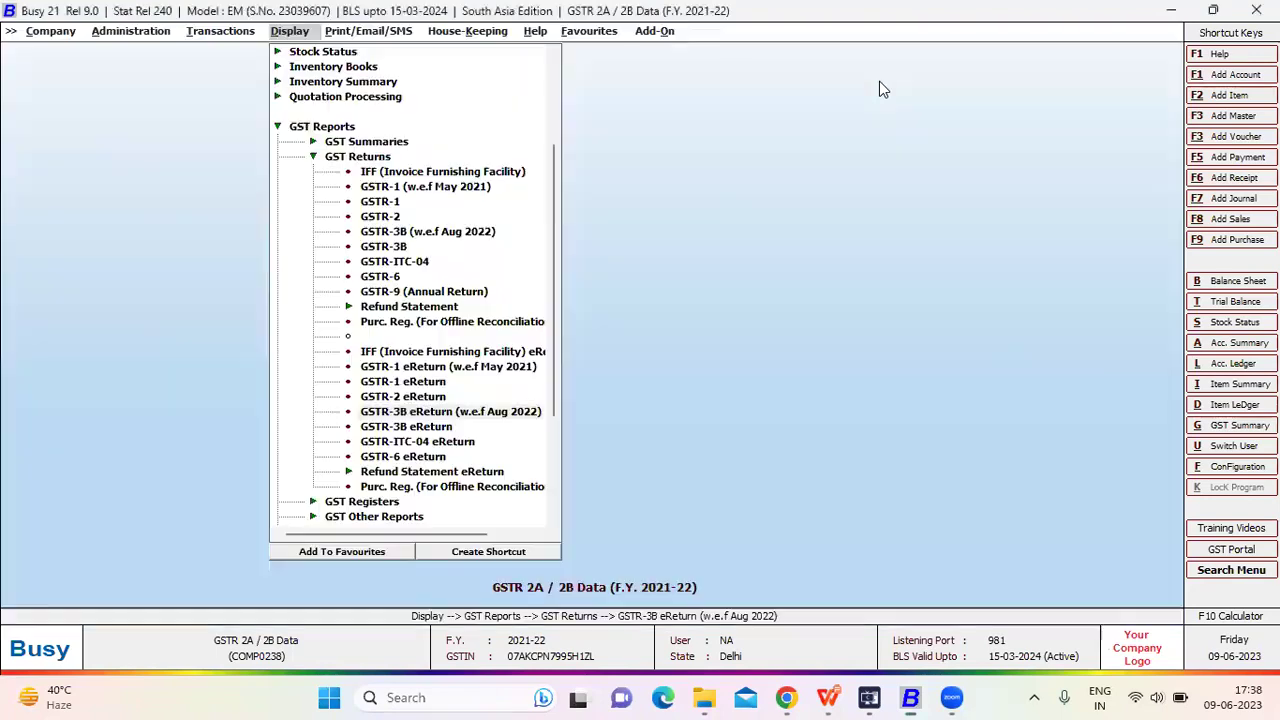
# - Go through the GSTR-3B eReturn (w.e.f Aug 2022) options for the Govt. template format, with template path C:\BusyWin\Templates
pyautogui.press('Escape')
pyautogui.press('Return')
pyautogui.press('Return')
pyautogui.press('Return')
pyautogui.press('Return')
pyautogui.press('Return')
pyautogui.press('Return')
pyautogui.press('Return')
pyautogui.press('Return')
pyautogui.press('Return')
pyautogui.press('Return')
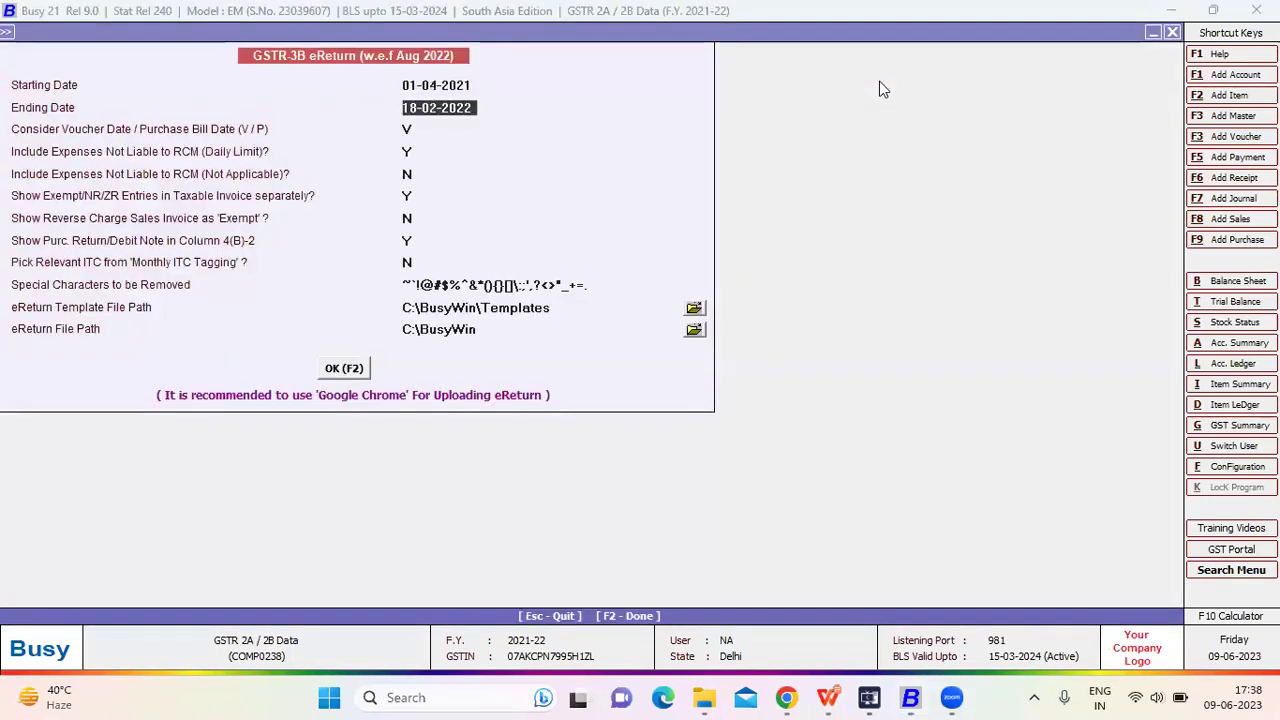
pyautogui.press('Return')
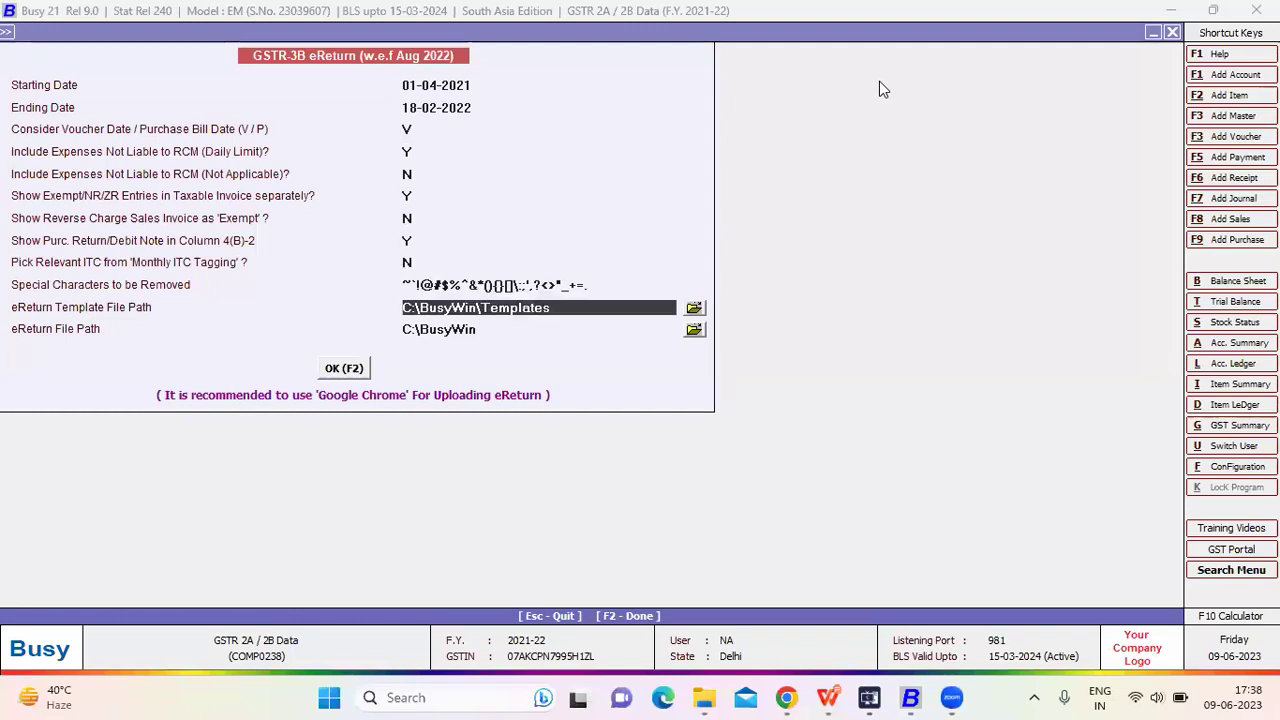
pyautogui.press('Return')
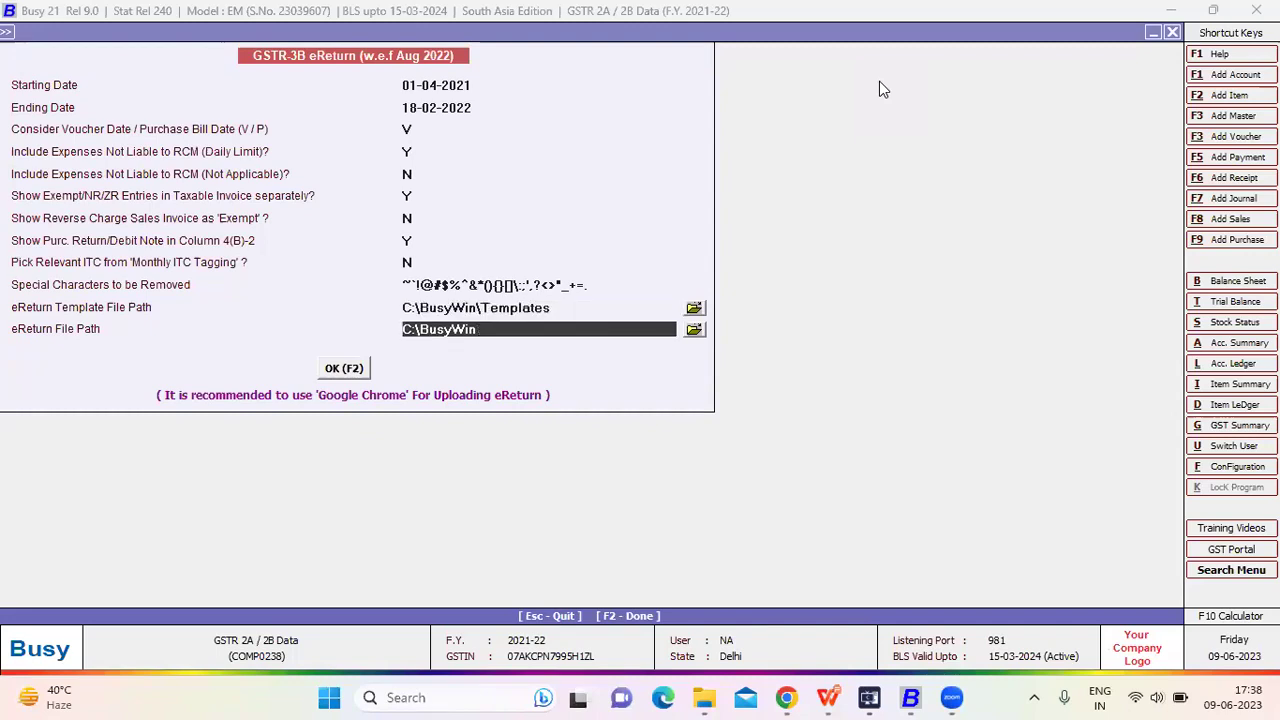
# - Go through the GSTR-3B eReturn (w.e.f Aug 2022) options for the plain Excel format and return to the GST report groups
pyautogui.press('Return')
pyautogui.press('Right')
pyautogui.press('Right')
pyautogui.press('Return')
pyautogui.press('Return')
pyautogui.press('Return')
pyautogui.press('Return')
pyautogui.press('Return')
pyautogui.press('Return')
pyautogui.press('Return')
pyautogui.press('Return')
pyautogui.press('Return')
pyautogui.press('Return')
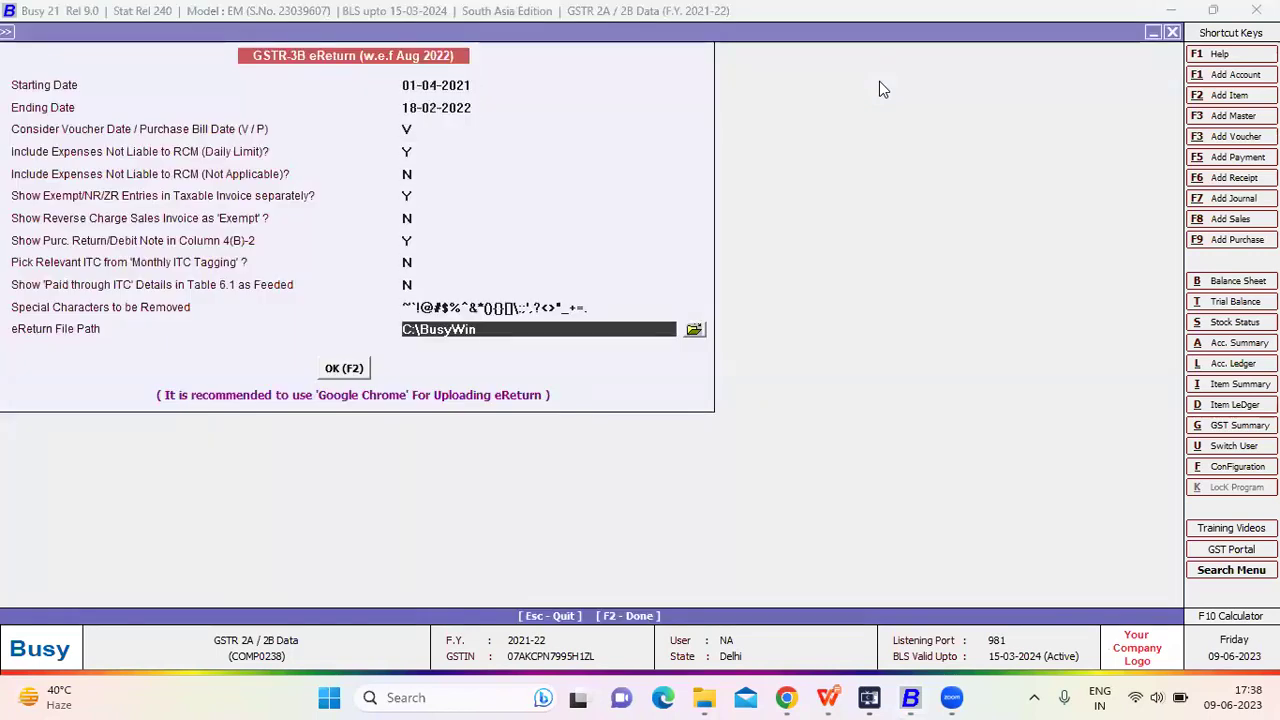
pyautogui.press('Escape')
pyautogui.press('Escape')
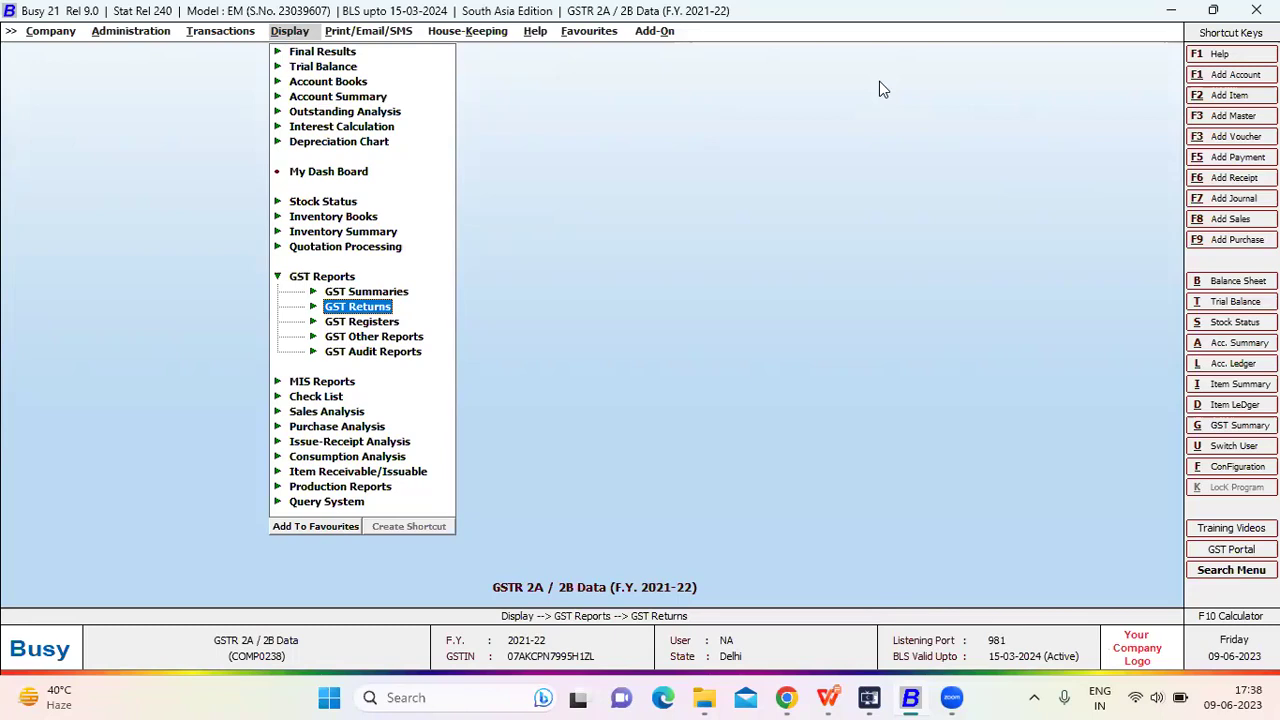
# - Display the Tax Audit Report - Clause 44 for 01-04-2021 to 18-02-2022, without separate exempt entries or ledger balances
pyautogui.press('Down')
pyautogui.press('Down')
pyautogui.press('Down')
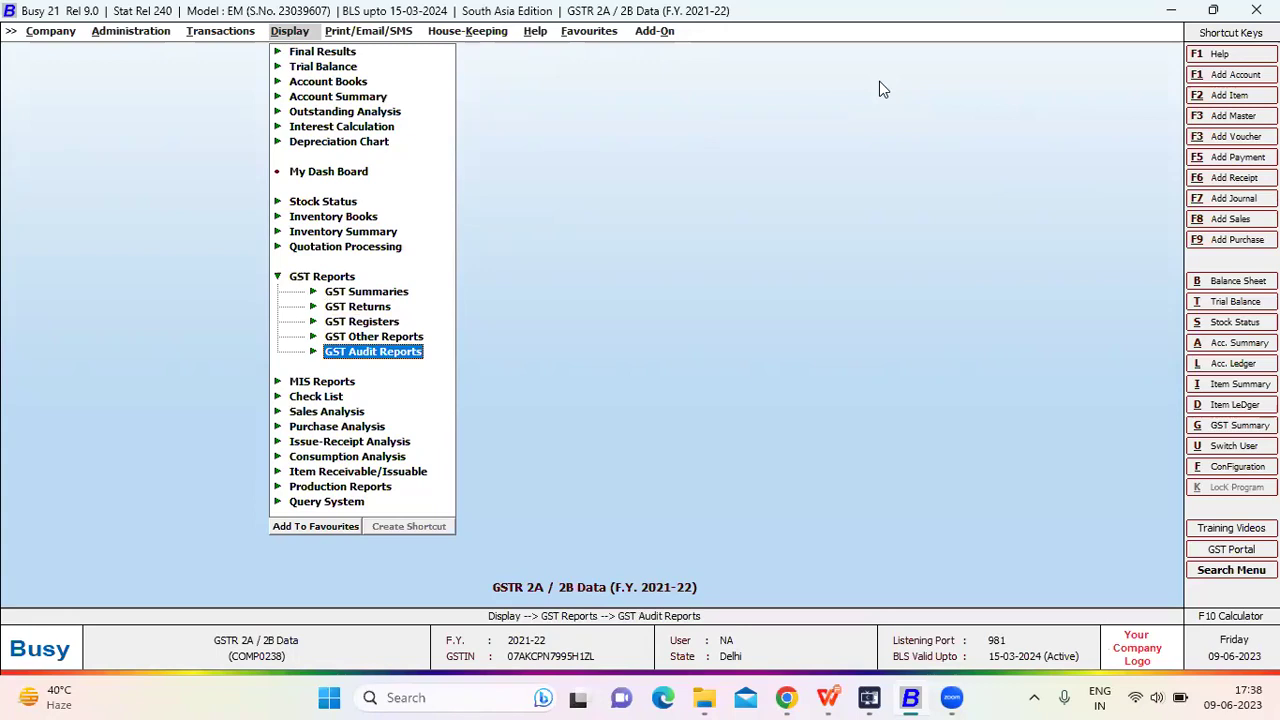
pyautogui.press('Return')
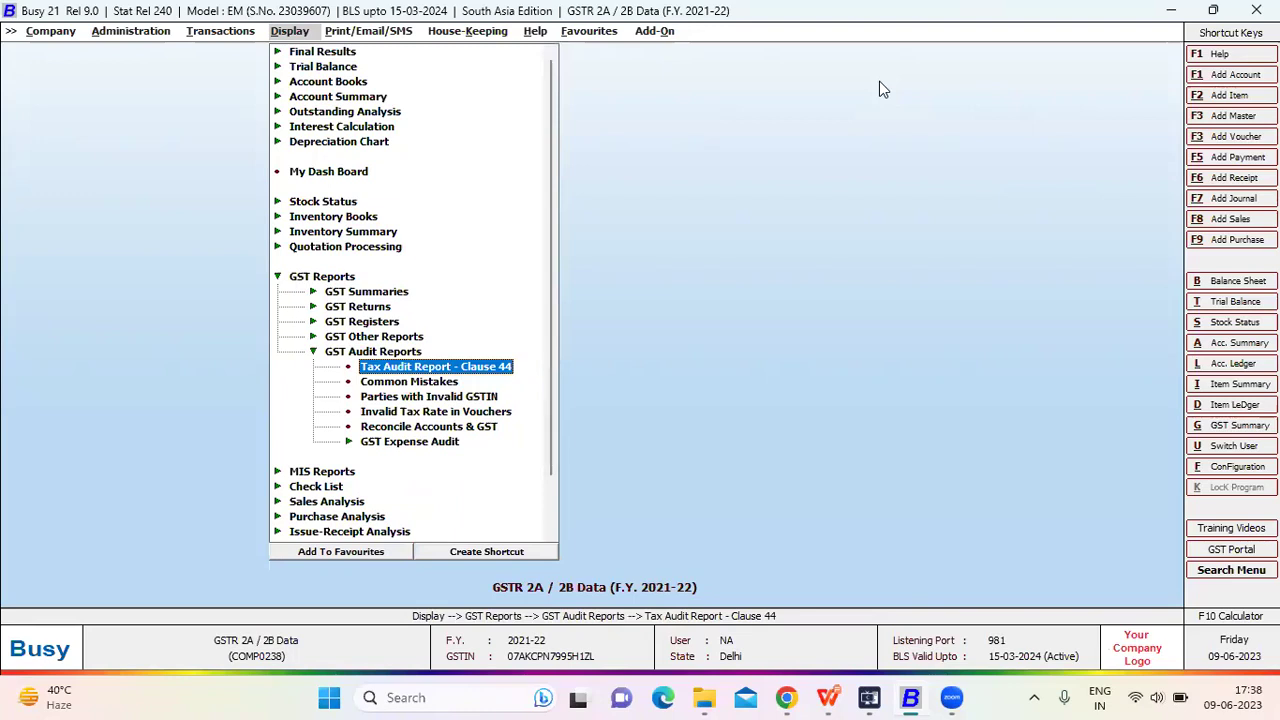
pyautogui.press('Return')
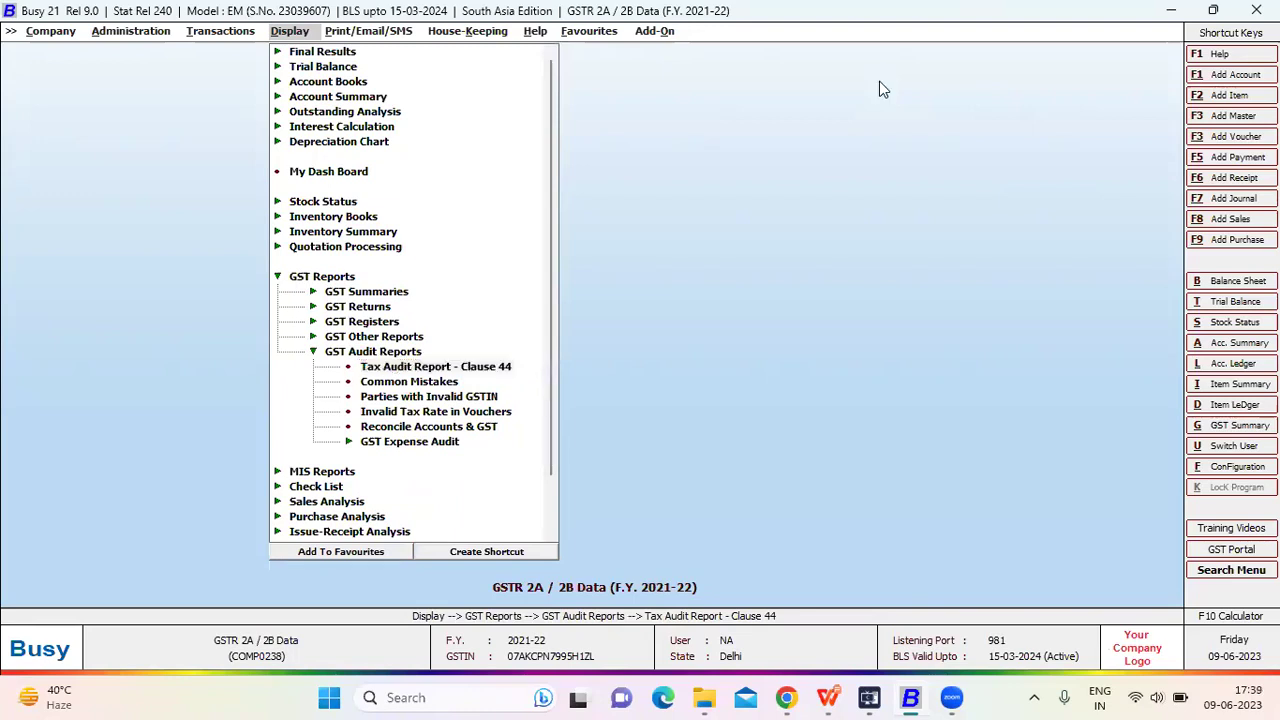
pyautogui.press('Return')
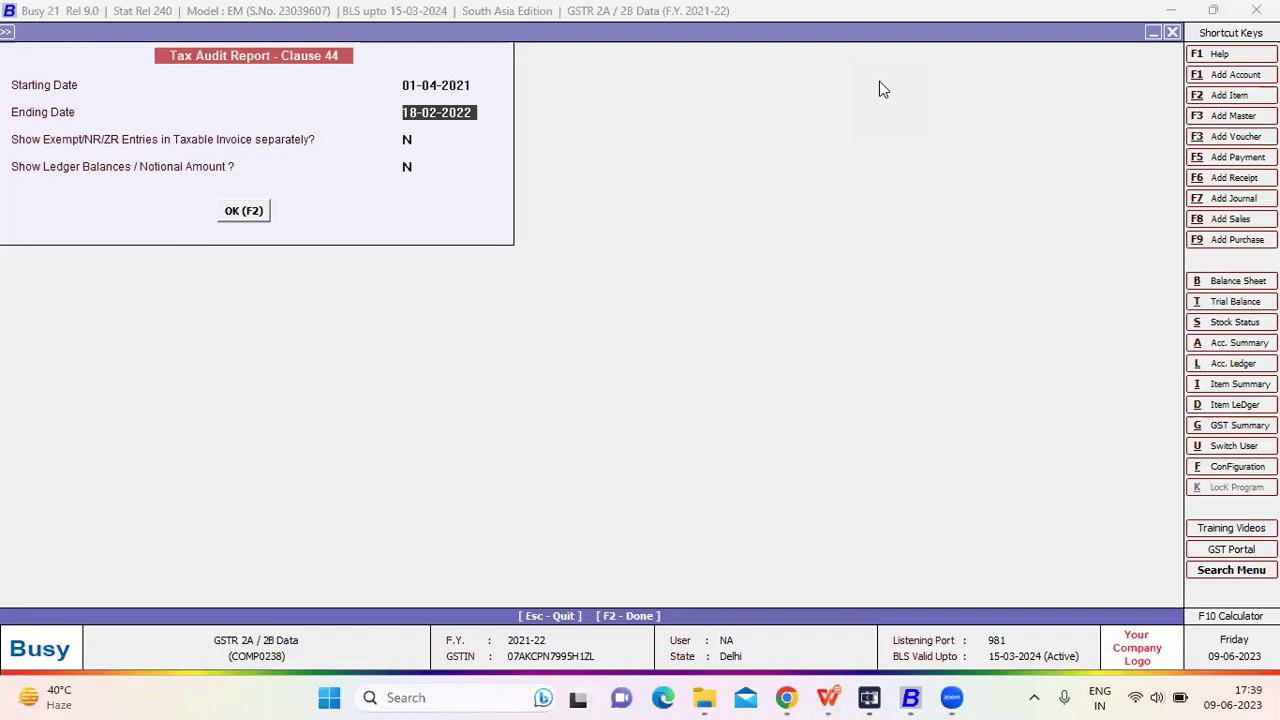
pyautogui.press('Return')
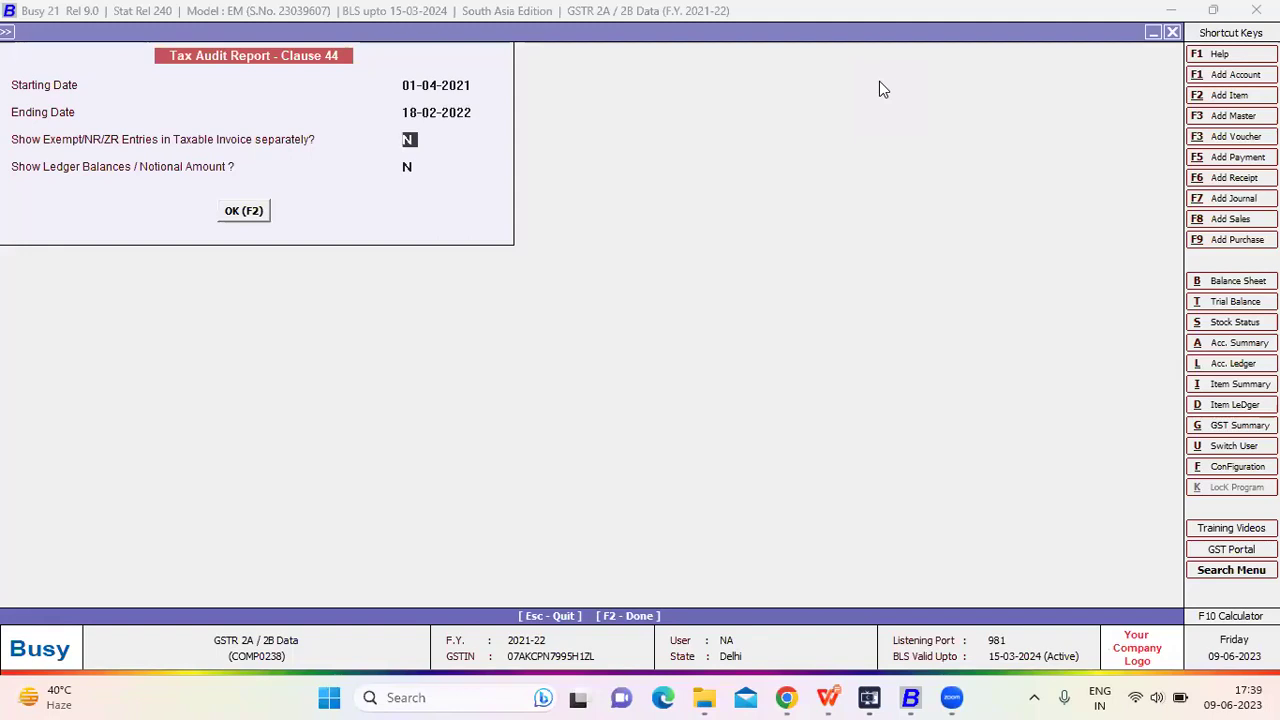
pyautogui.press('Return')
pyautogui.press('Return')
pyautogui.press('Return')
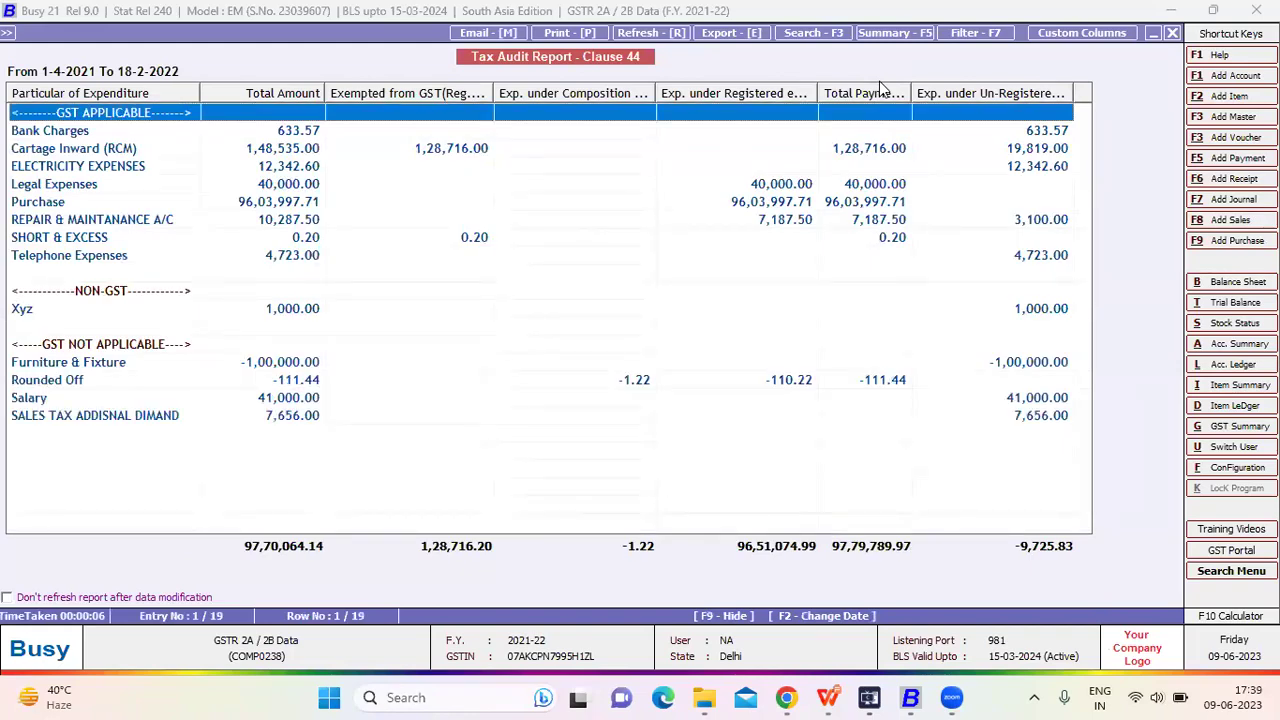
# - Trace Bank Charges in the Clause 44 report through all entries and its 24-05-2021 payment voucher to the account's GST type
pyautogui.press('Down')
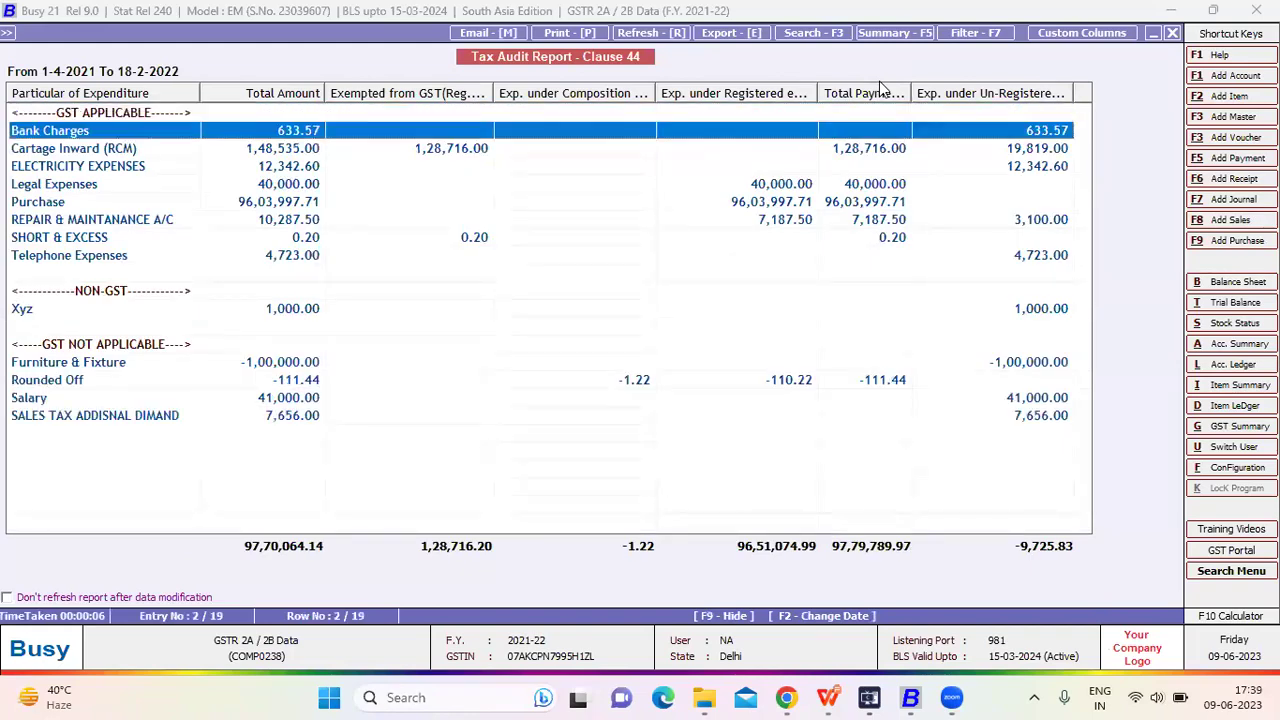
pyautogui.press('Return')
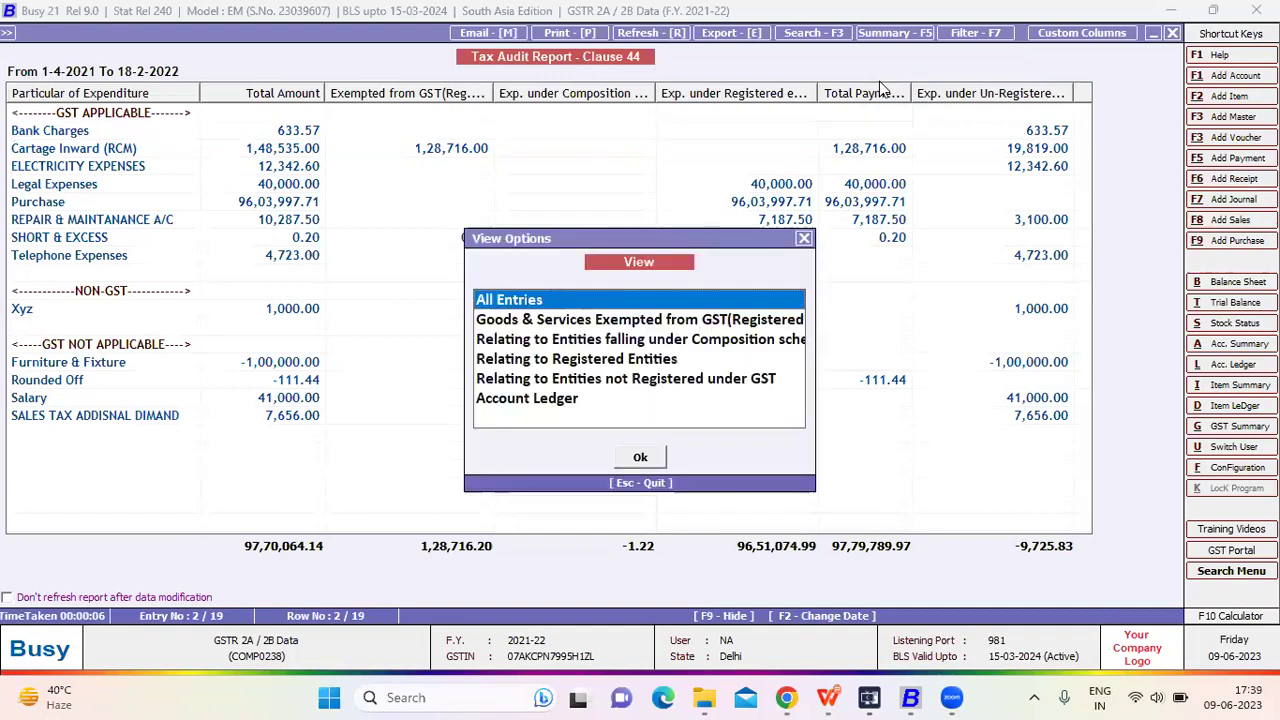
pyautogui.press('Return')
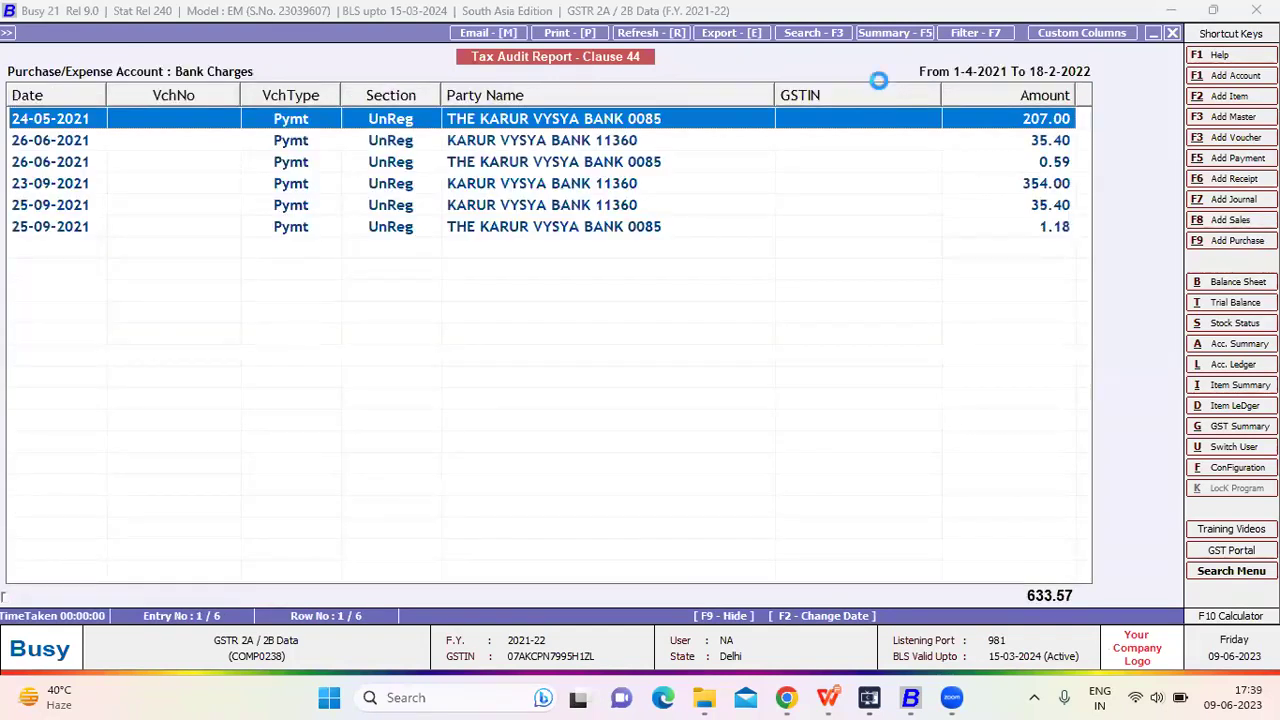
pyautogui.press('Return')
pyautogui.press('Return')
pyautogui.press('Return')
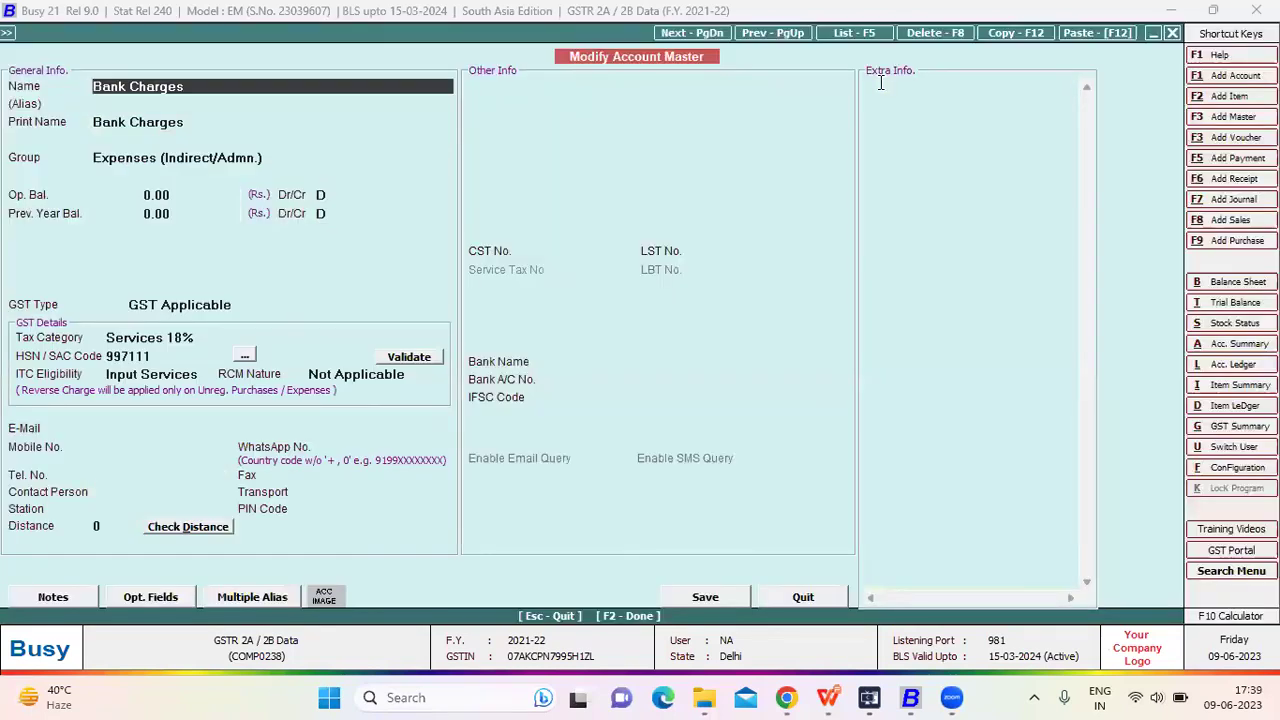
pyautogui.click(170, 302)
pyautogui.press('Escape')
pyautogui.press('Escape')
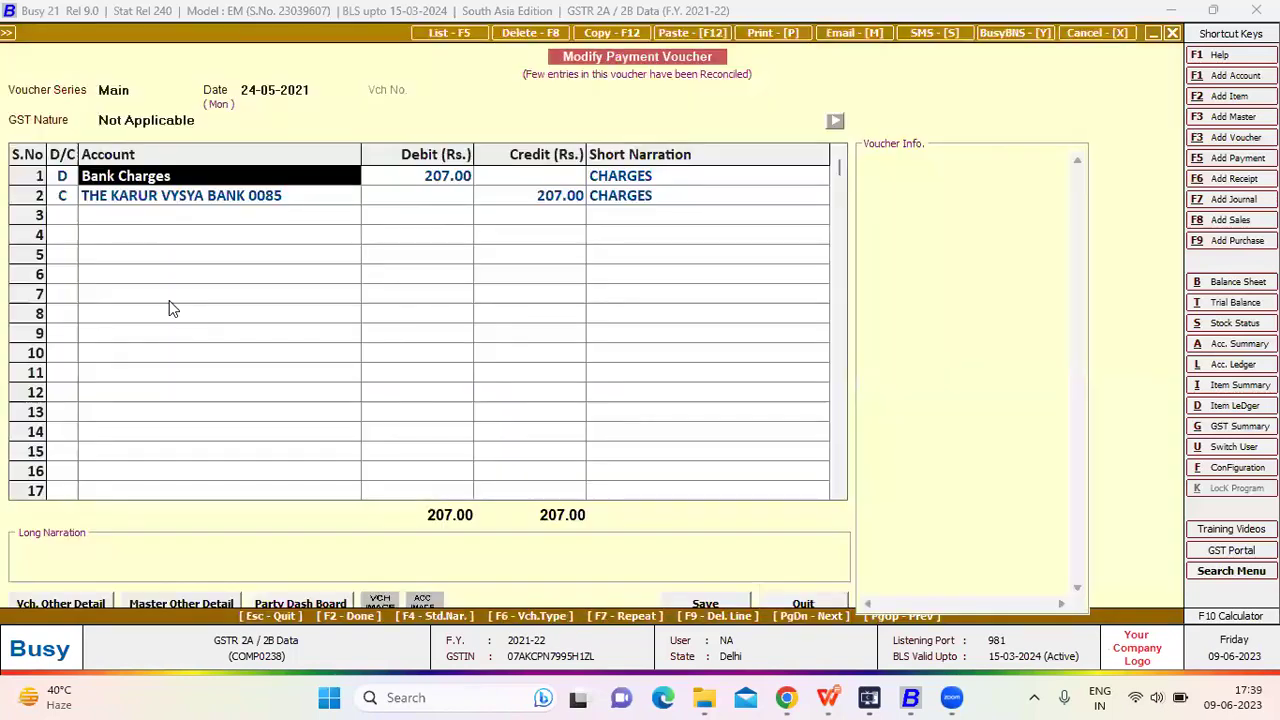
pyautogui.press('Escape')
pyautogui.press('Escape')
pyautogui.press('Escape')
# - Trace the non-GST expense Xyz through all entries to its 16-02-2022 journal voucher and account master, and return to the report
pyautogui.press('Down')
pyautogui.press('Down')
pyautogui.press('Down')
pyautogui.press('Down')
pyautogui.press('Down')
pyautogui.press('Down')
pyautogui.press('Down')
pyautogui.press('Down')
pyautogui.press('Down')
pyautogui.press('Down')
pyautogui.press('Return')
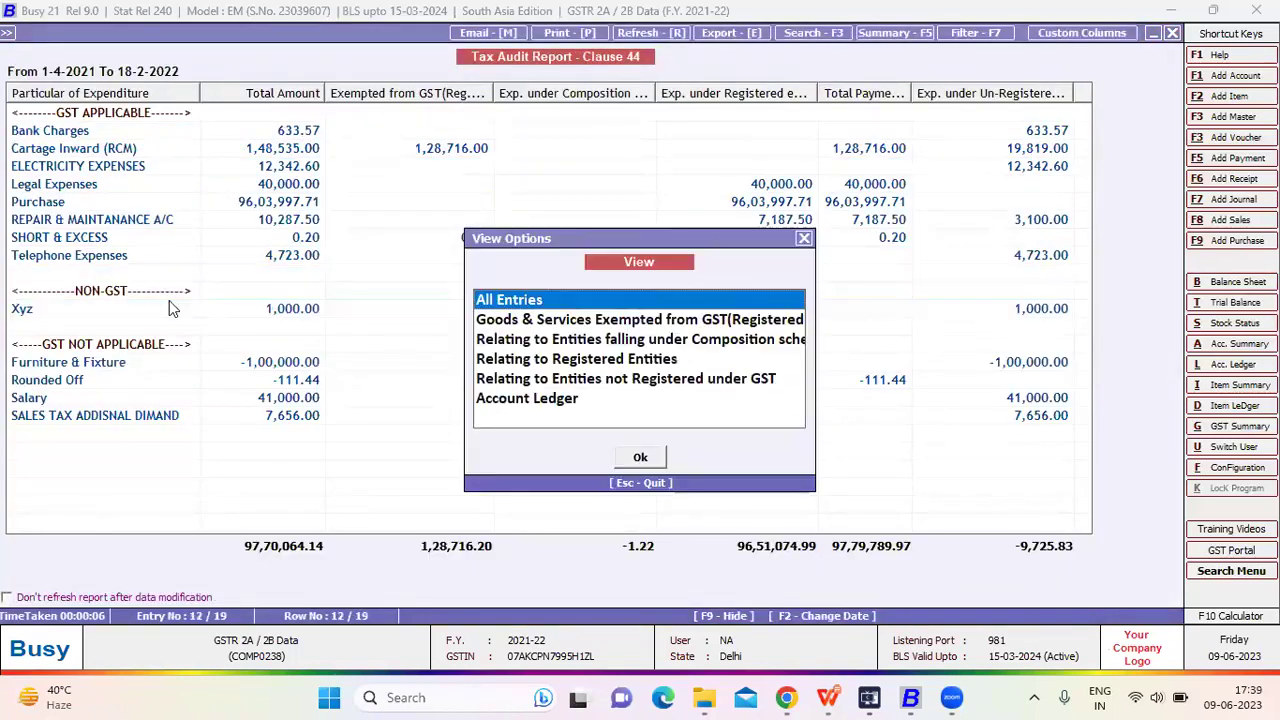
pyautogui.press('Return')
pyautogui.press('Return')
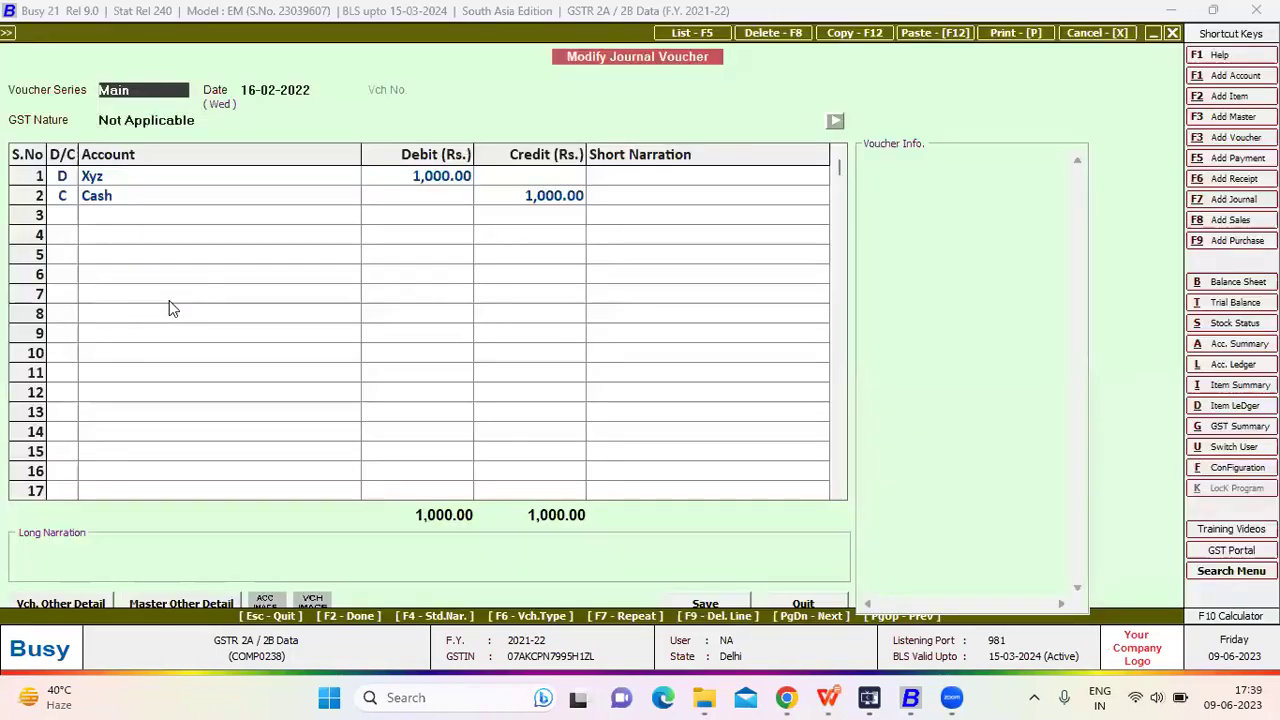
pyautogui.doubleClick(117, 179)
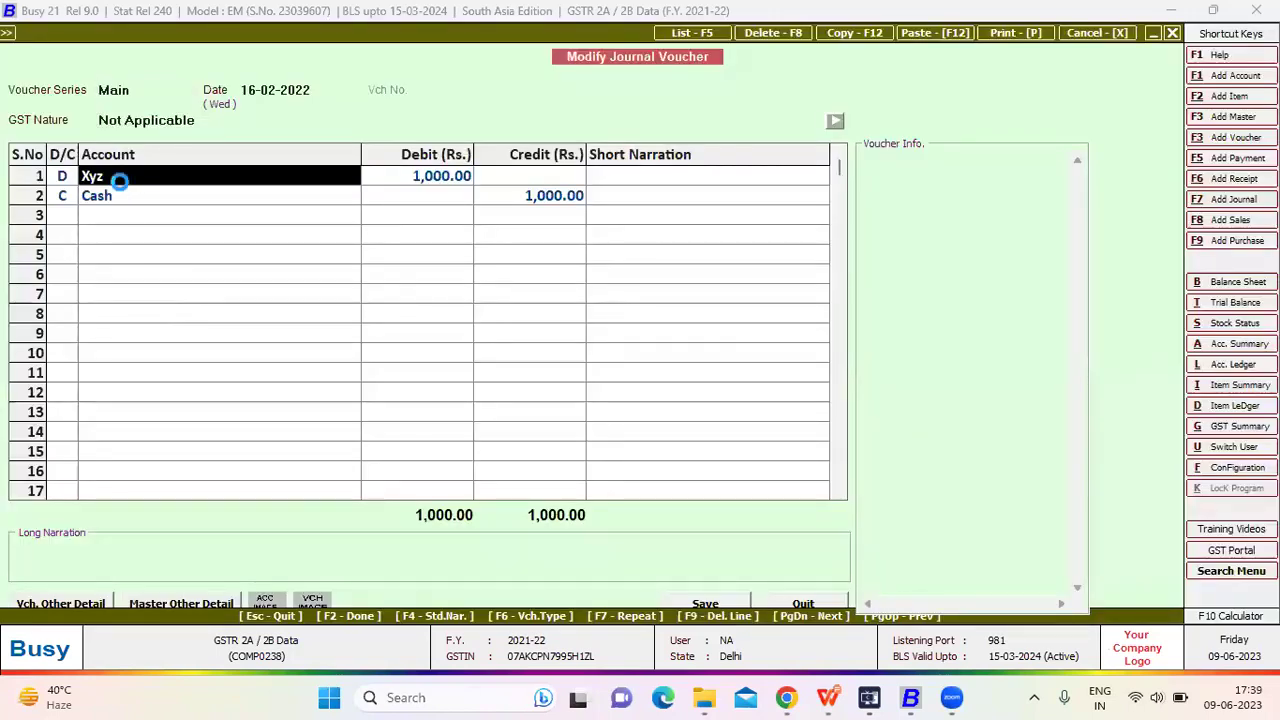
pyautogui.click(163, 302)
pyautogui.press('Escape')
pyautogui.press('Escape')
pyautogui.press('Escape')
pyautogui.press('Return')
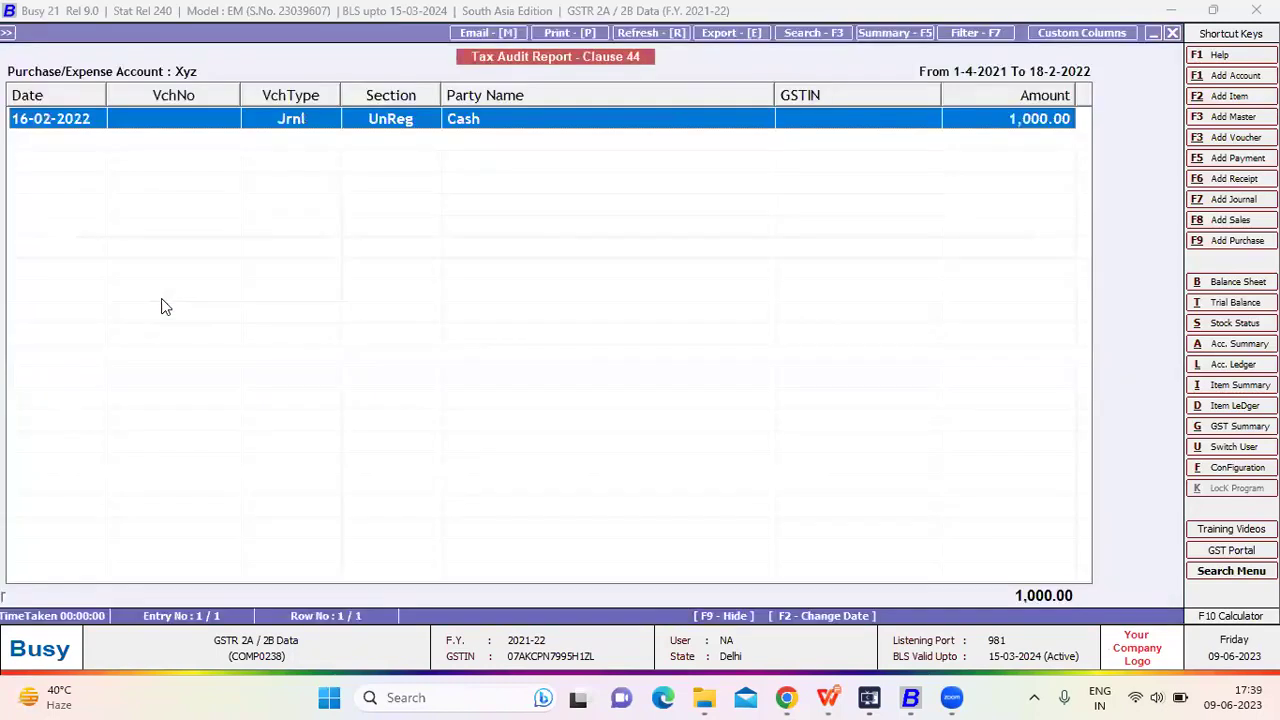
pyautogui.press('Escape')
pyautogui.press('Escape')
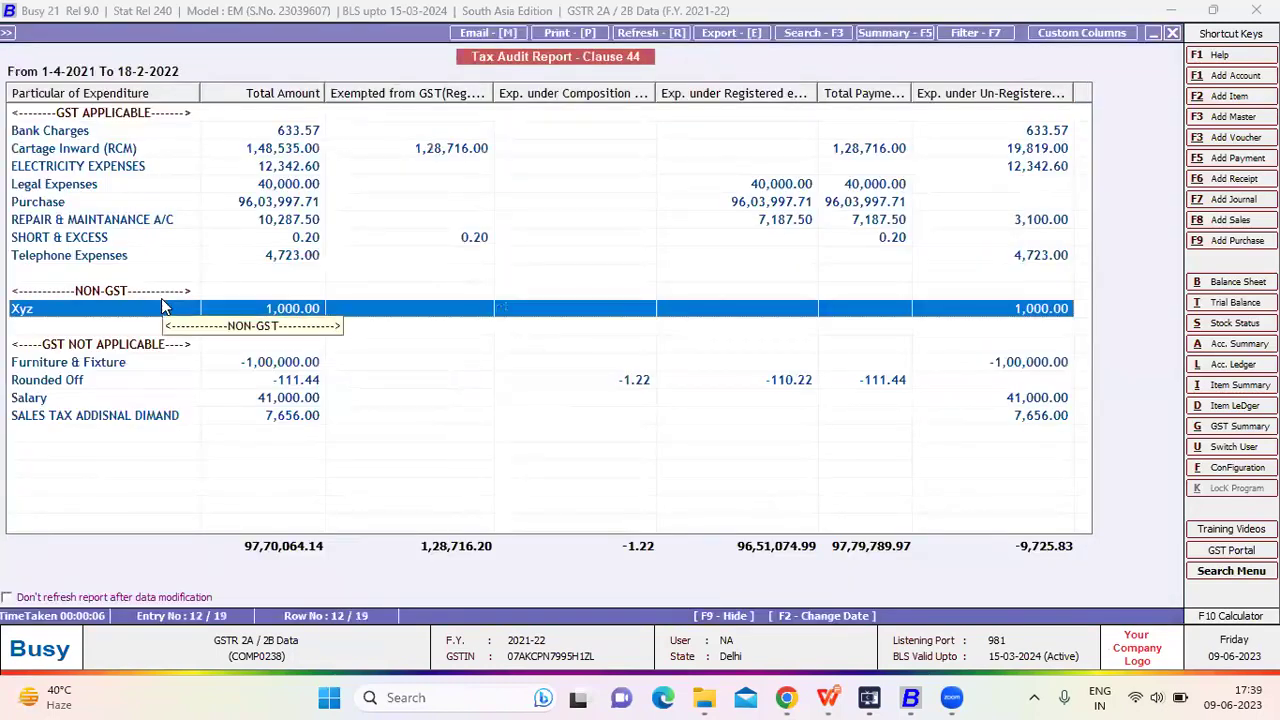
# - Review all entries of Rounded Off under GST Not Applicable and inspect sales voucher 1534 of 01-04-2021
pyautogui.press('Down')
pyautogui.press('Down')
pyautogui.press('Down')
pyautogui.press('Down')
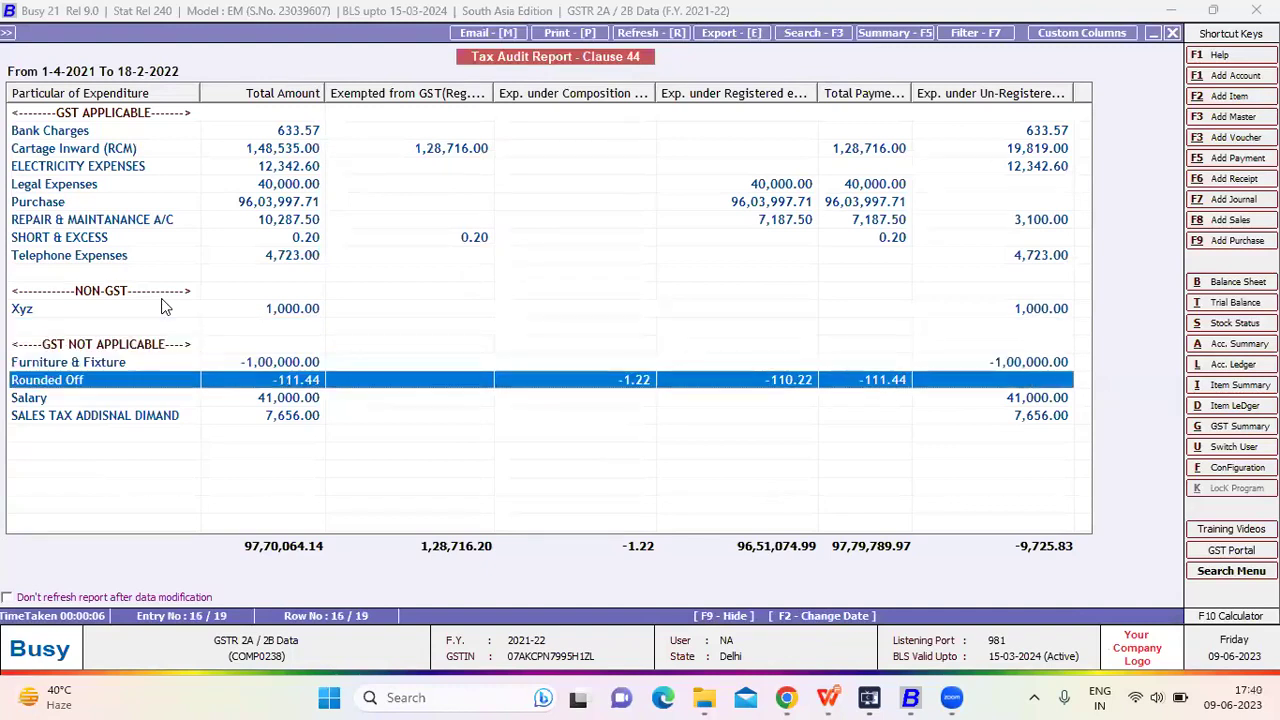
pyautogui.press('Return')
pyautogui.press('Return')
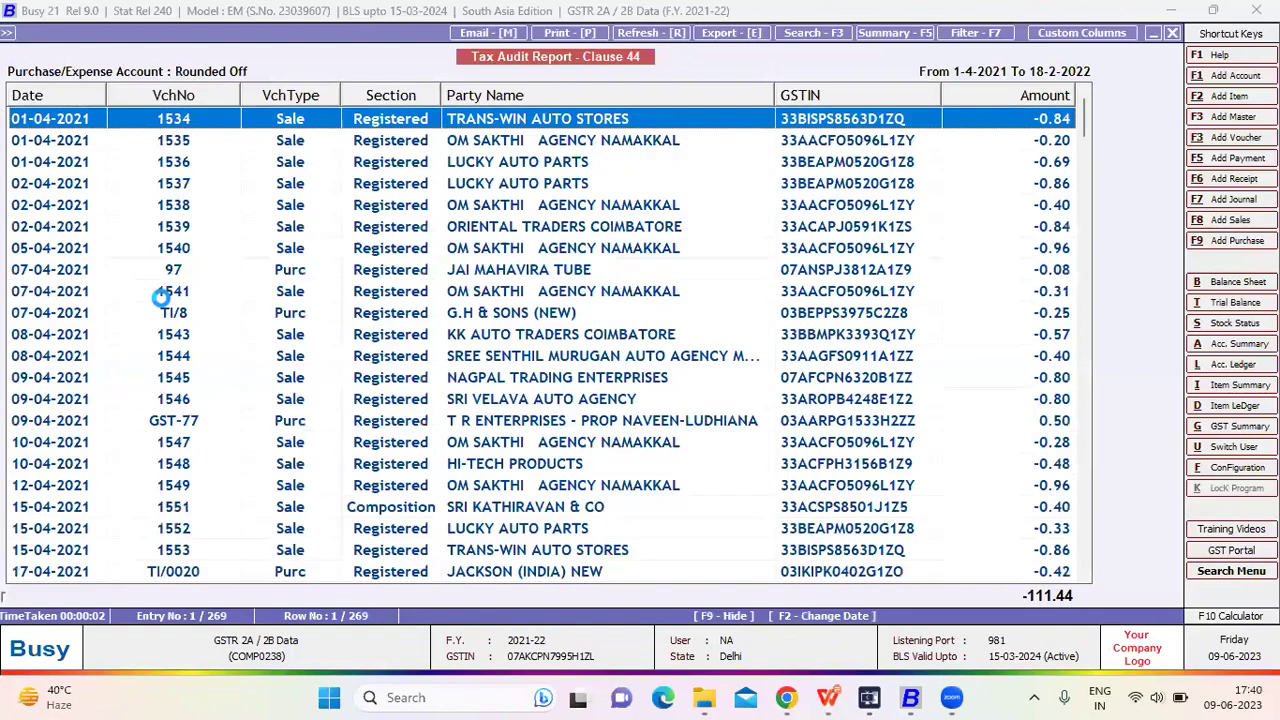
pyautogui.press('Return')
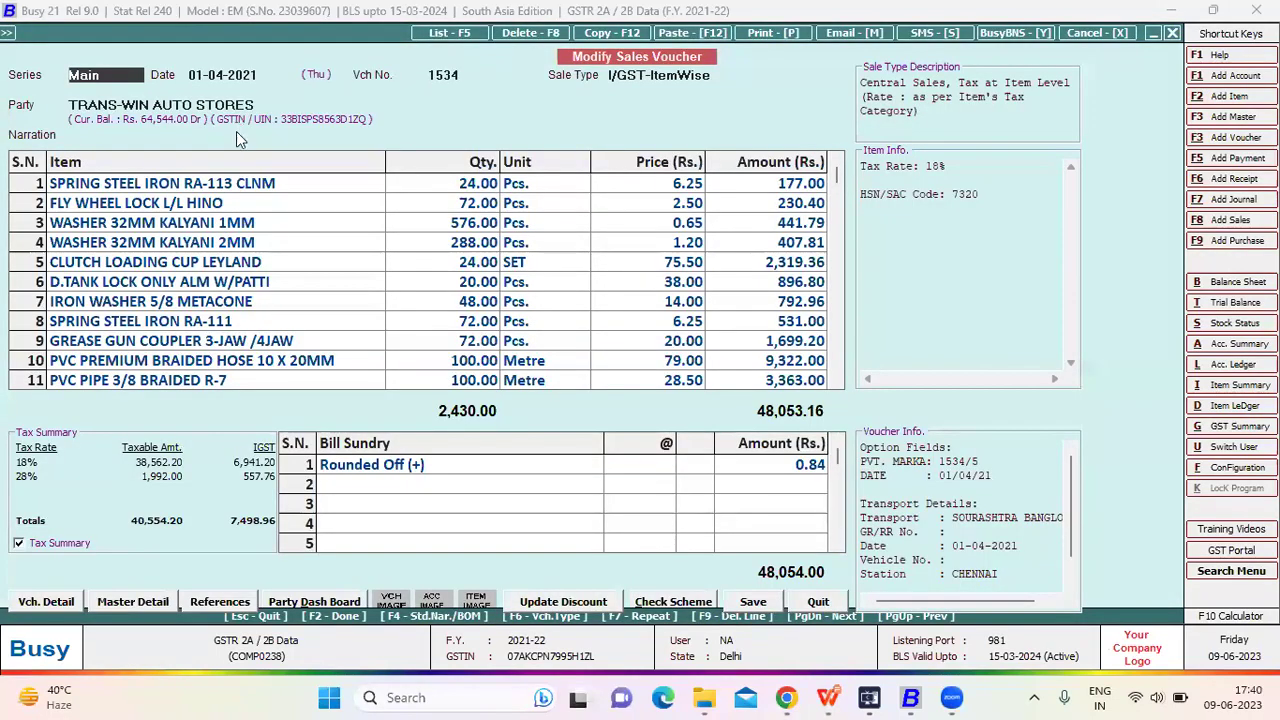
pyautogui.press('Escape')
pyautogui.press('Escape')
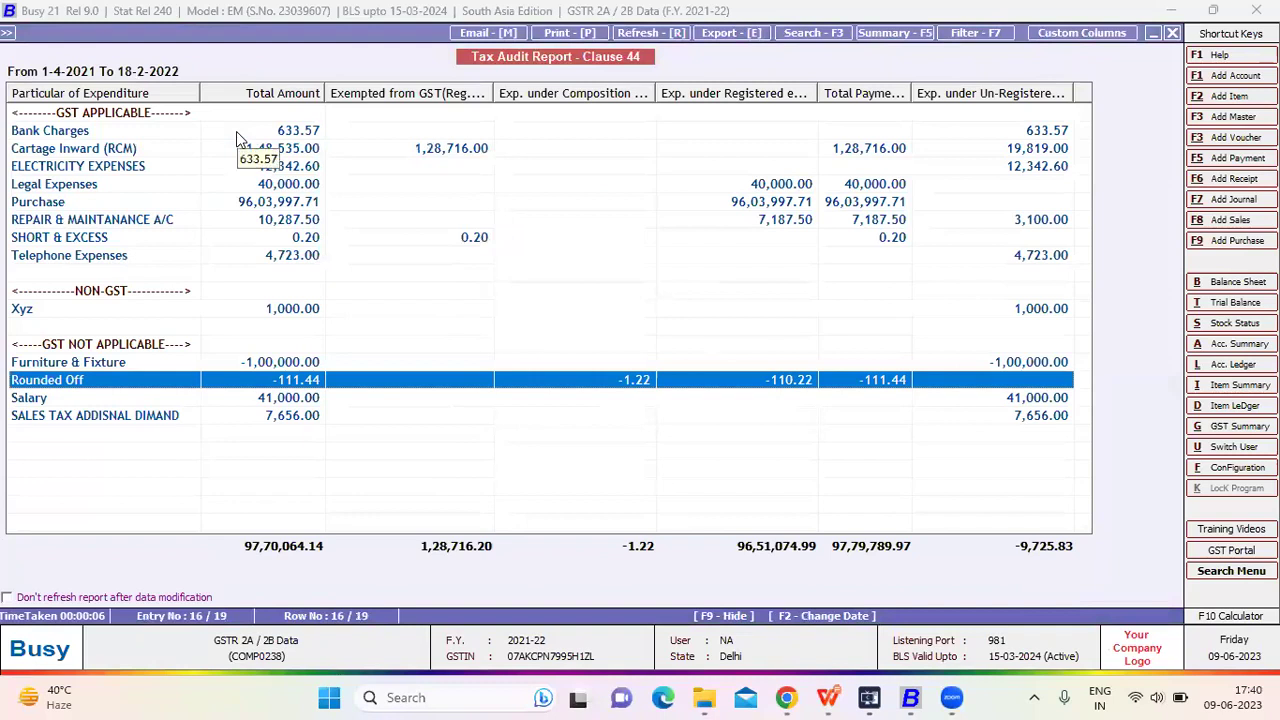
# - Leave the Clause 44 report and display the account master entries of the Common Mistakes report
pyautogui.press('Up')
pyautogui.press('Down')
pyautogui.press('Down')
pyautogui.press('Down')
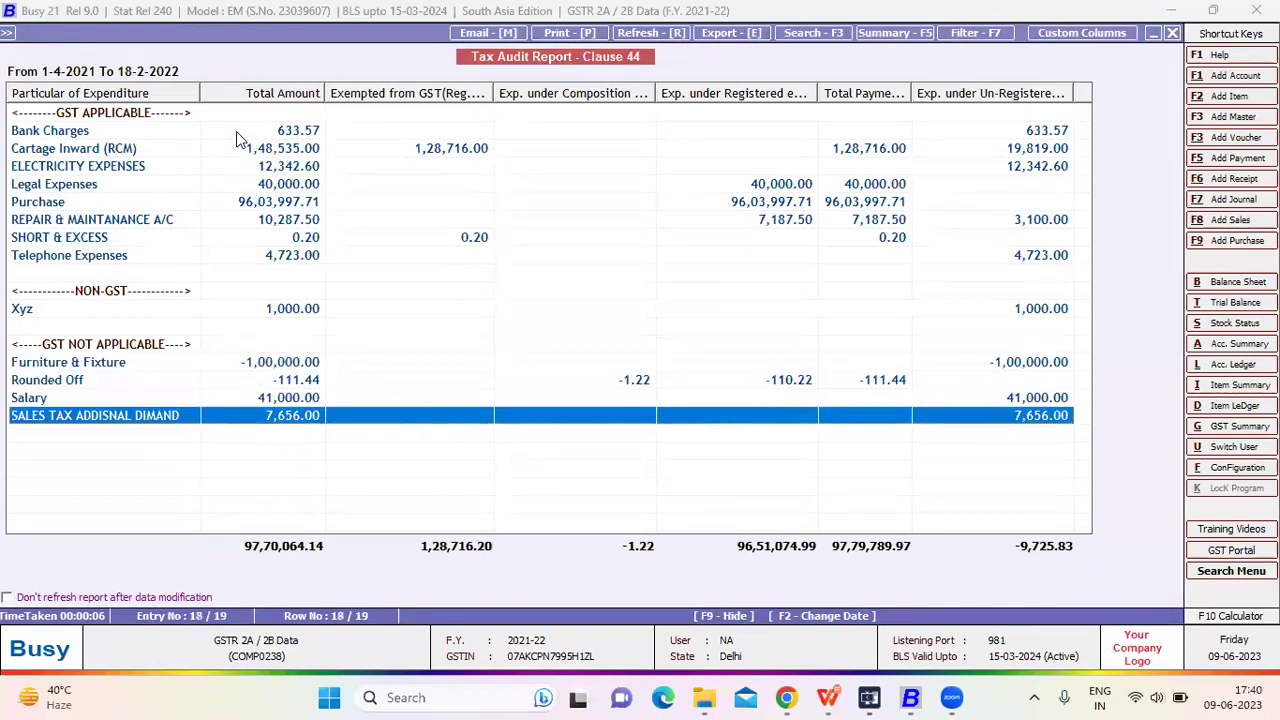
pyautogui.press('Escape')
pyautogui.press('Escape')
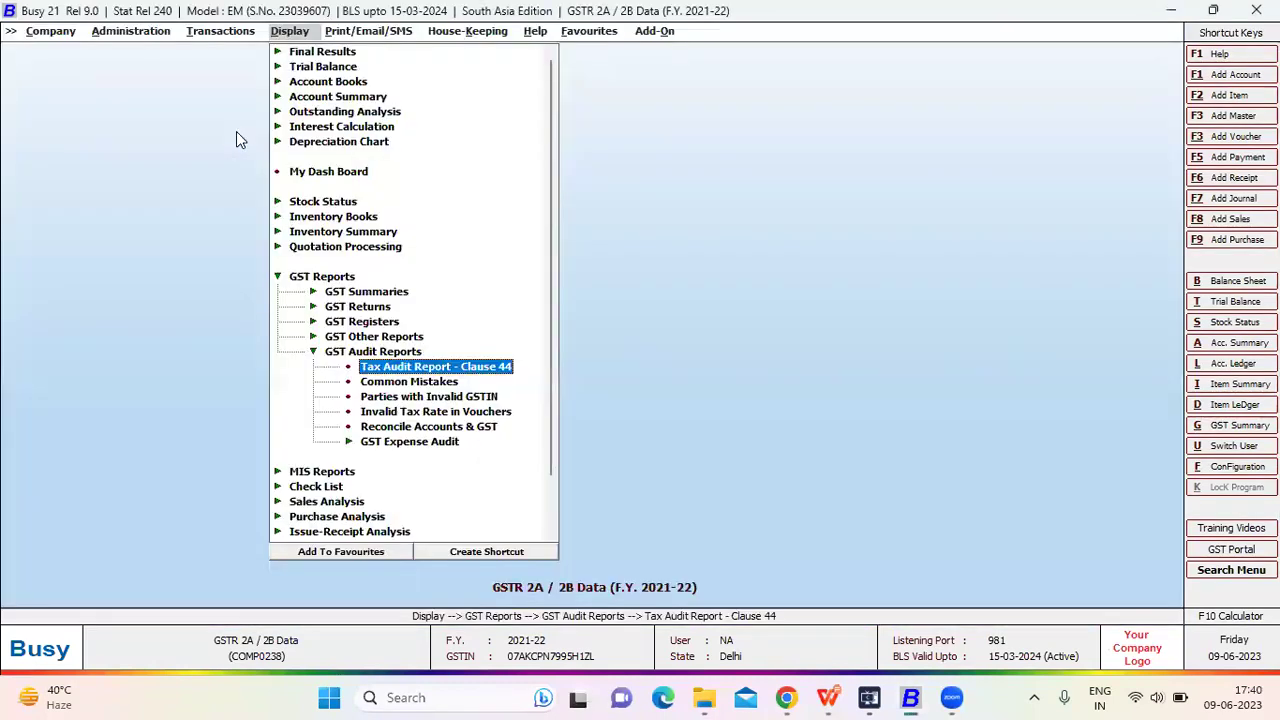
pyautogui.press('Down')
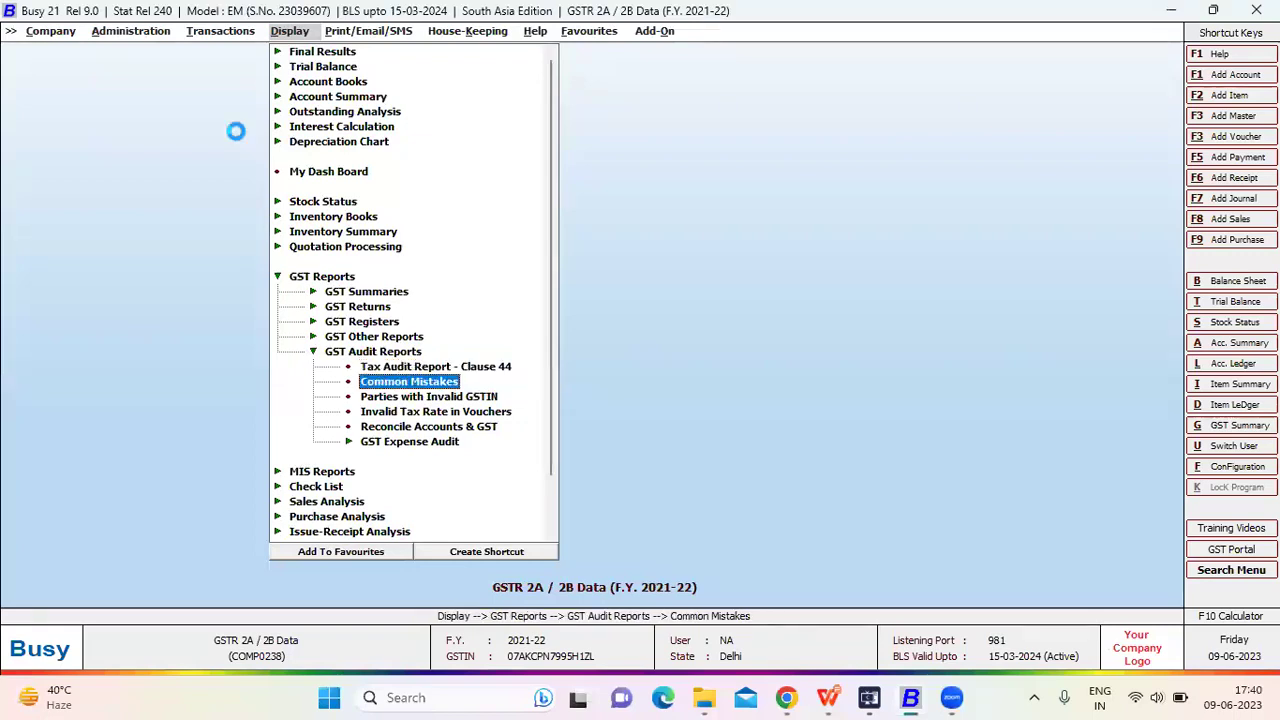
pyautogui.press('Return')
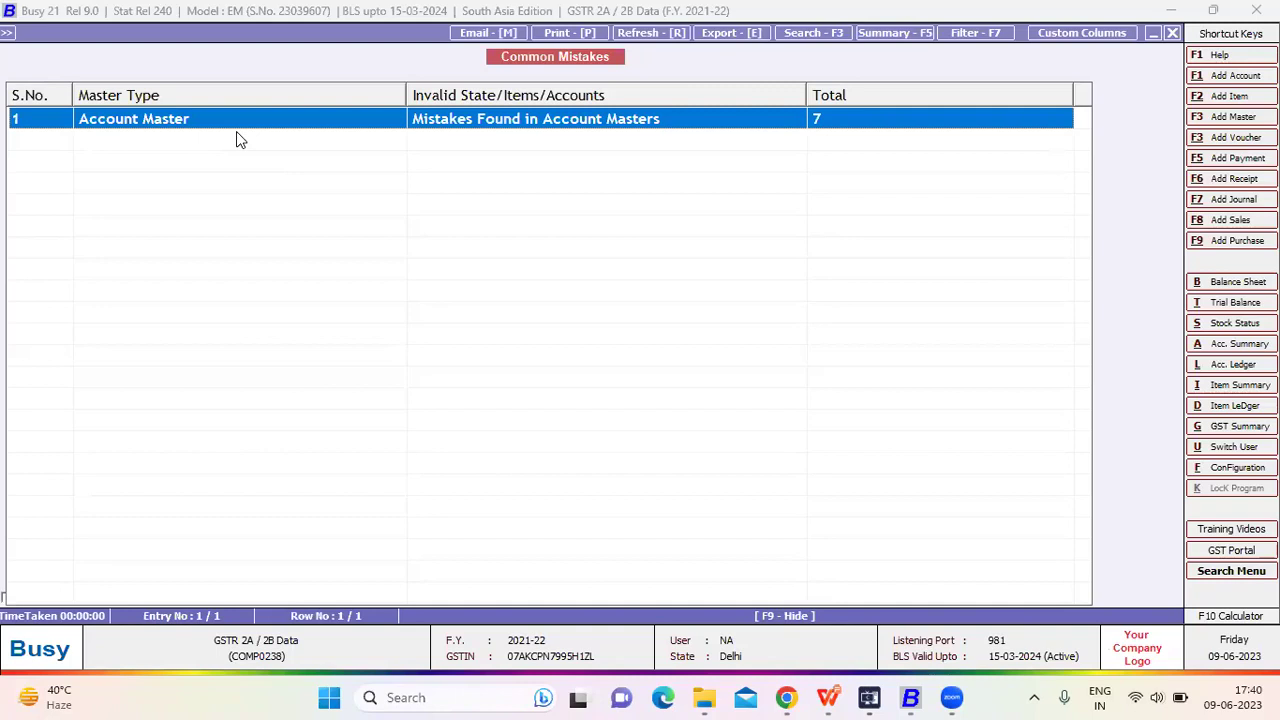
pyautogui.press('Return')
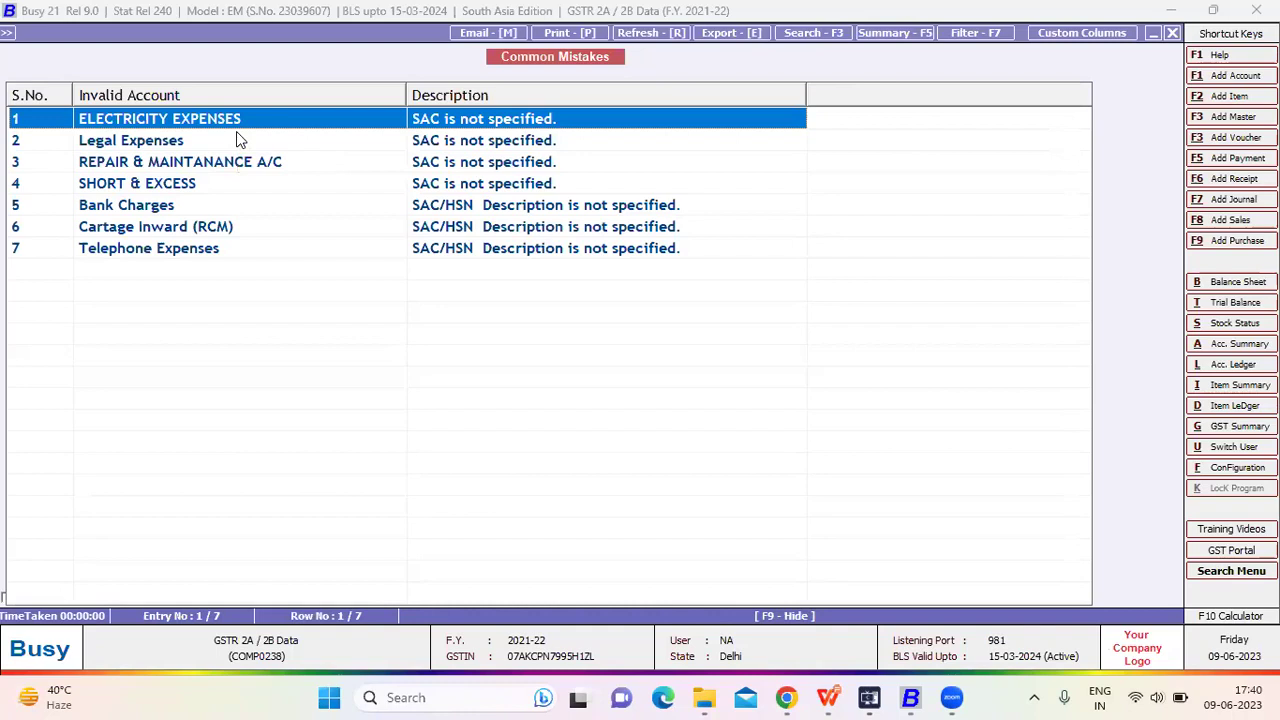
# - Go through the invalid accounts and view the HSN/SAC description update form for Telephone Expenses without changing it
pyautogui.press('Down')
pyautogui.press('Down')
pyautogui.press('Down')
pyautogui.press('Down')
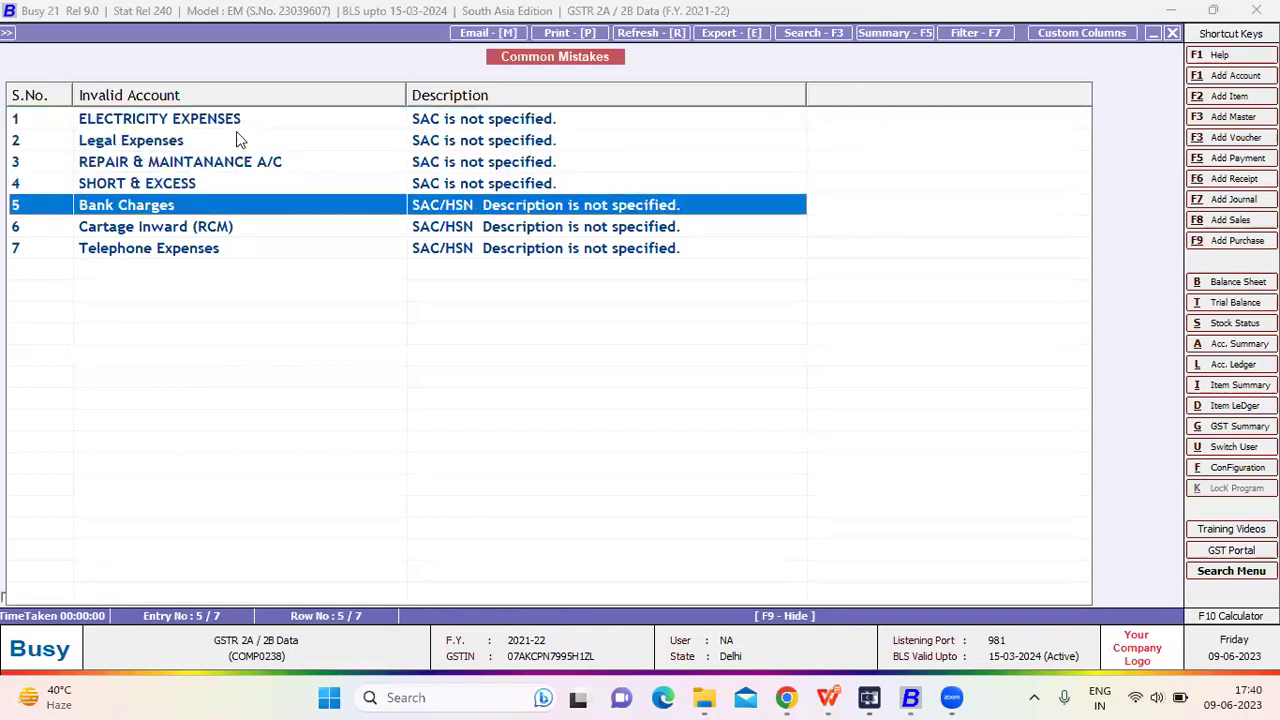
pyautogui.press('Down')
pyautogui.press('Down')
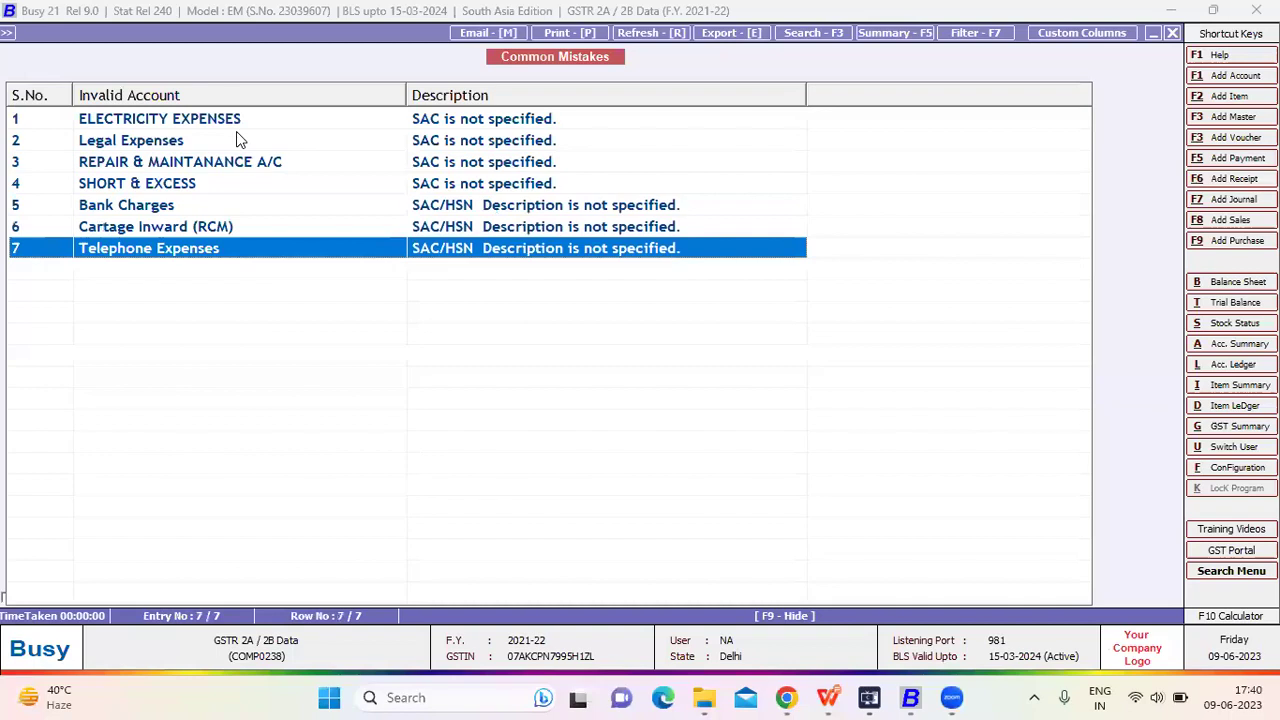
pyautogui.press('Return')
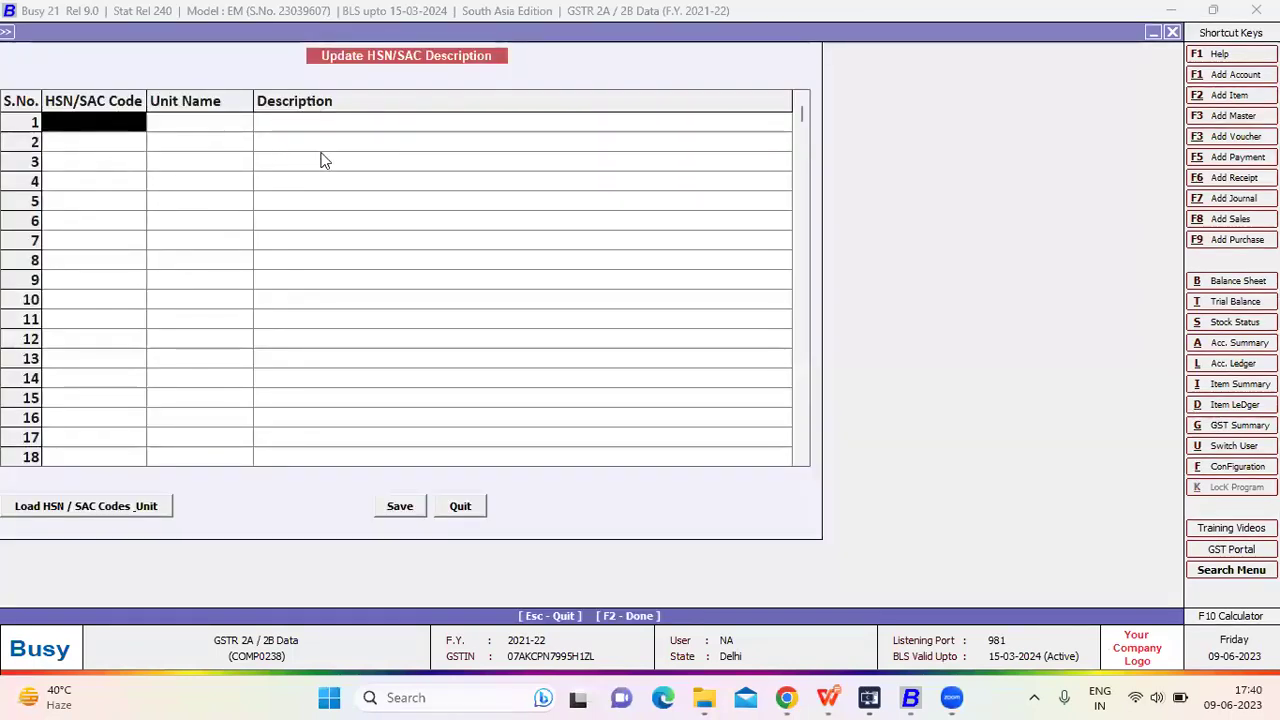
pyautogui.press('Escape')
# - Save the Legal Expenses account with tax category Services 18% and HSN/SAC code 1234, and leave the Common Mistakes report
pyautogui.click(399, 135)
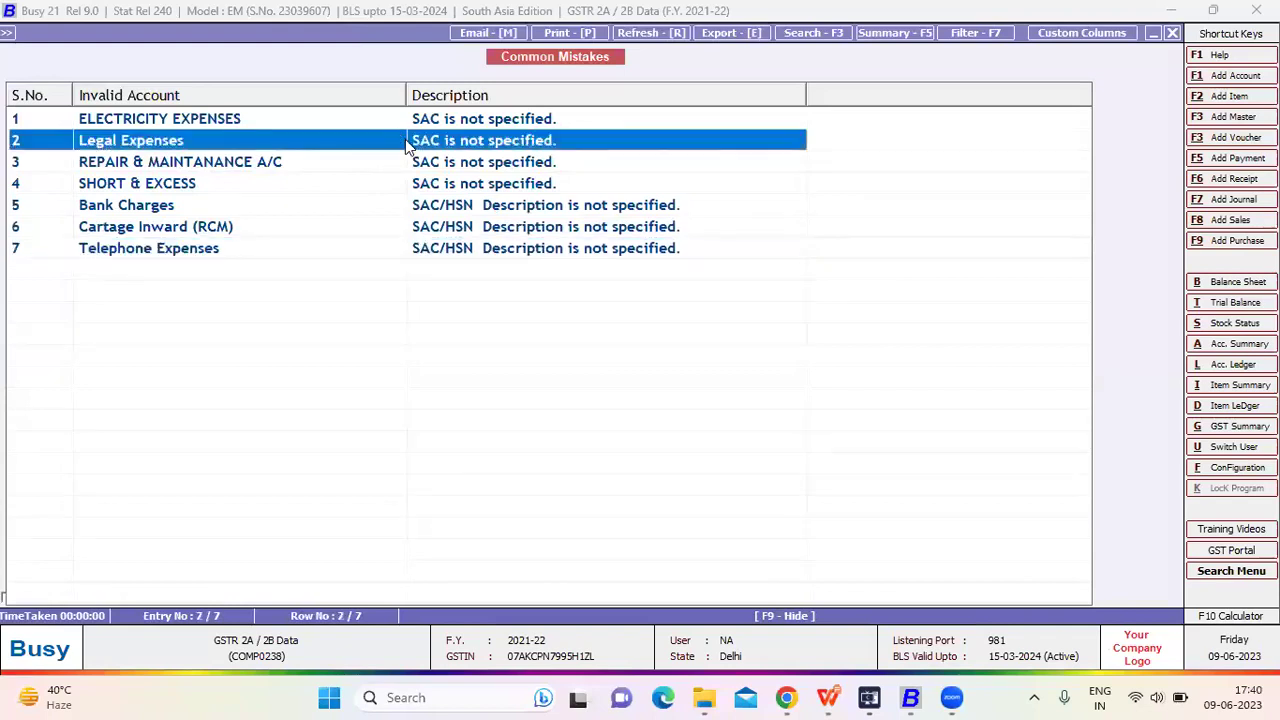
pyautogui.press('Return')
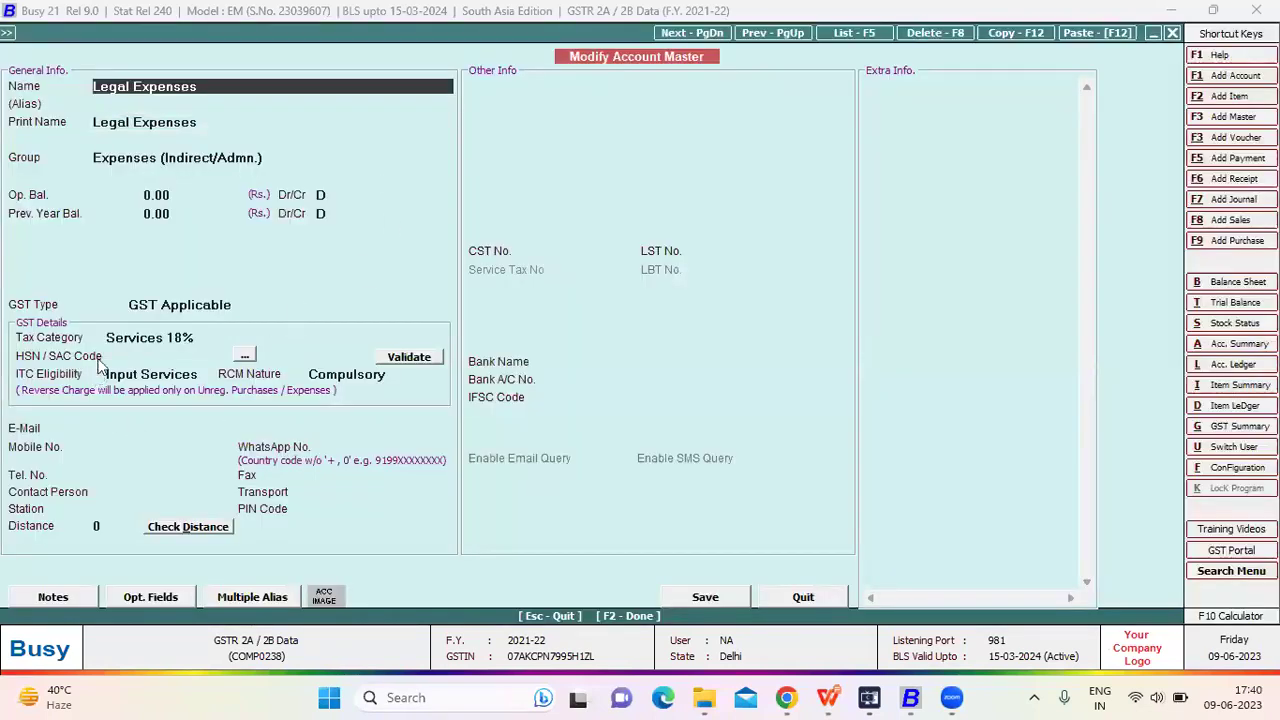
pyautogui.click(150, 338)
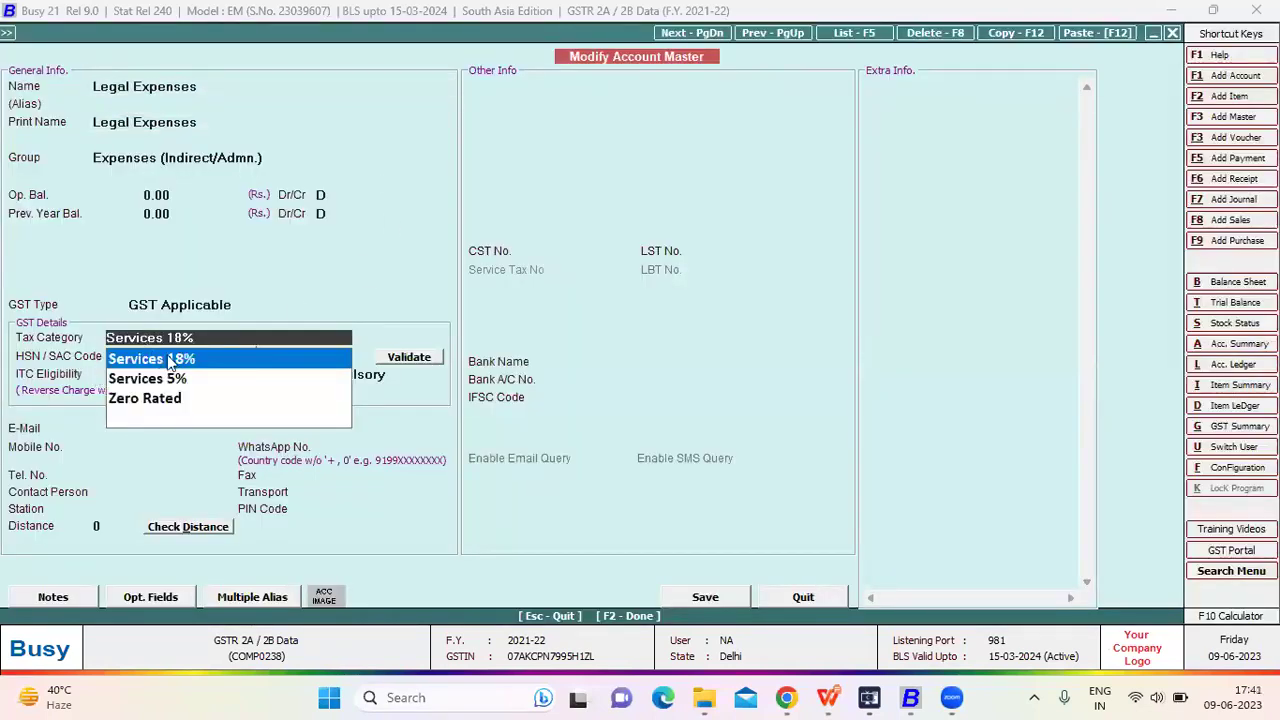
pyautogui.click(170, 359)
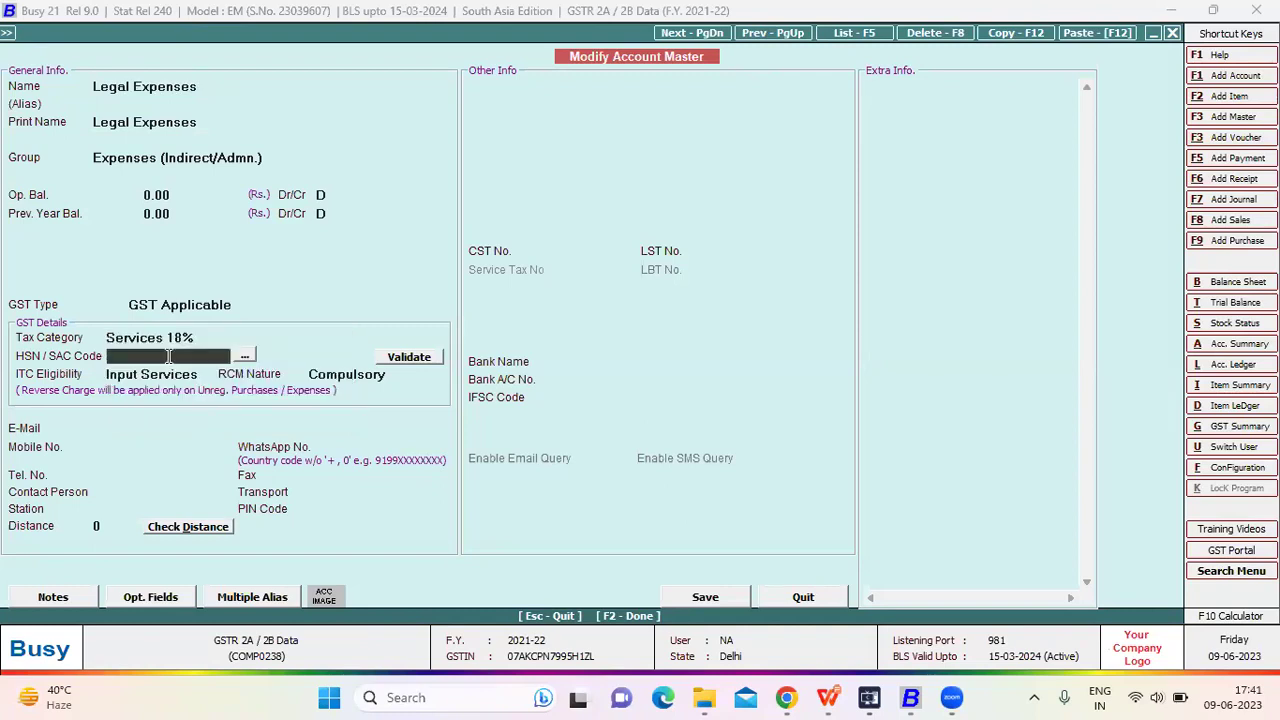
pyautogui.write('1234')
pyautogui.press('Return')
pyautogui.press('F2')
pyautogui.press('Return')
pyautogui.press('Down')
pyautogui.press('Up')
pyautogui.press('Home')
pyautogui.press('Escape')
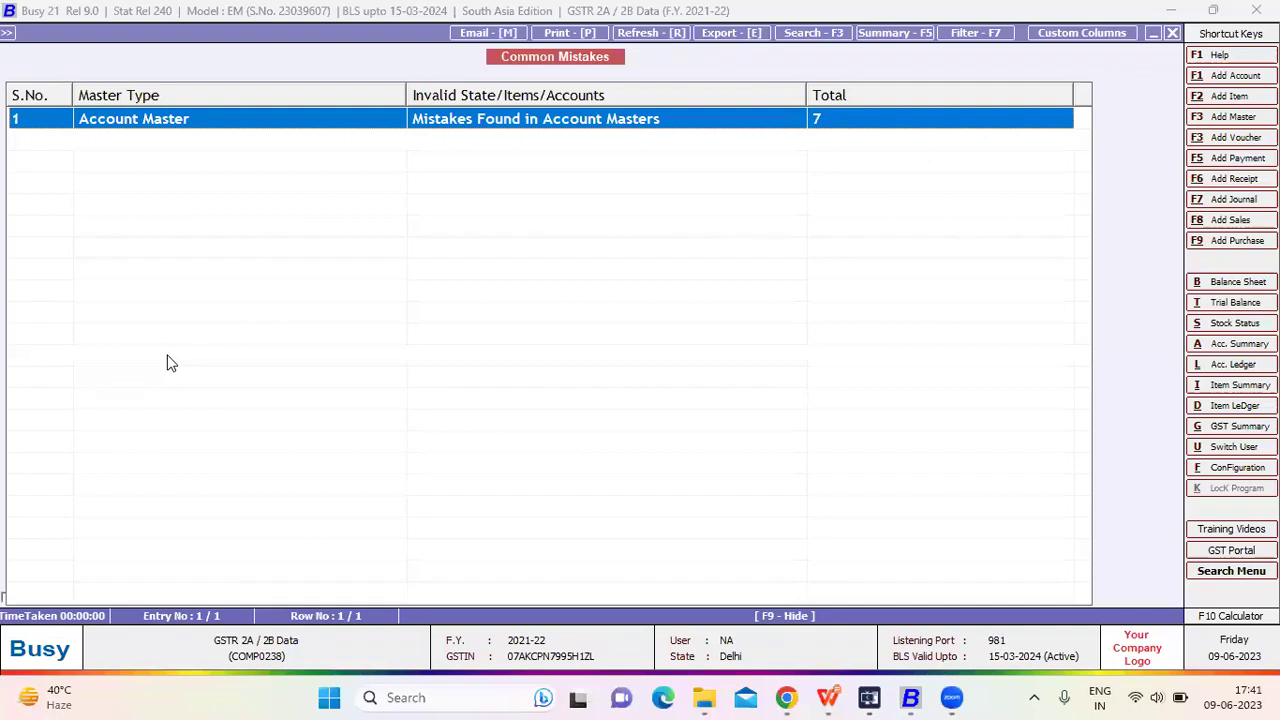
pyautogui.press('Escape')
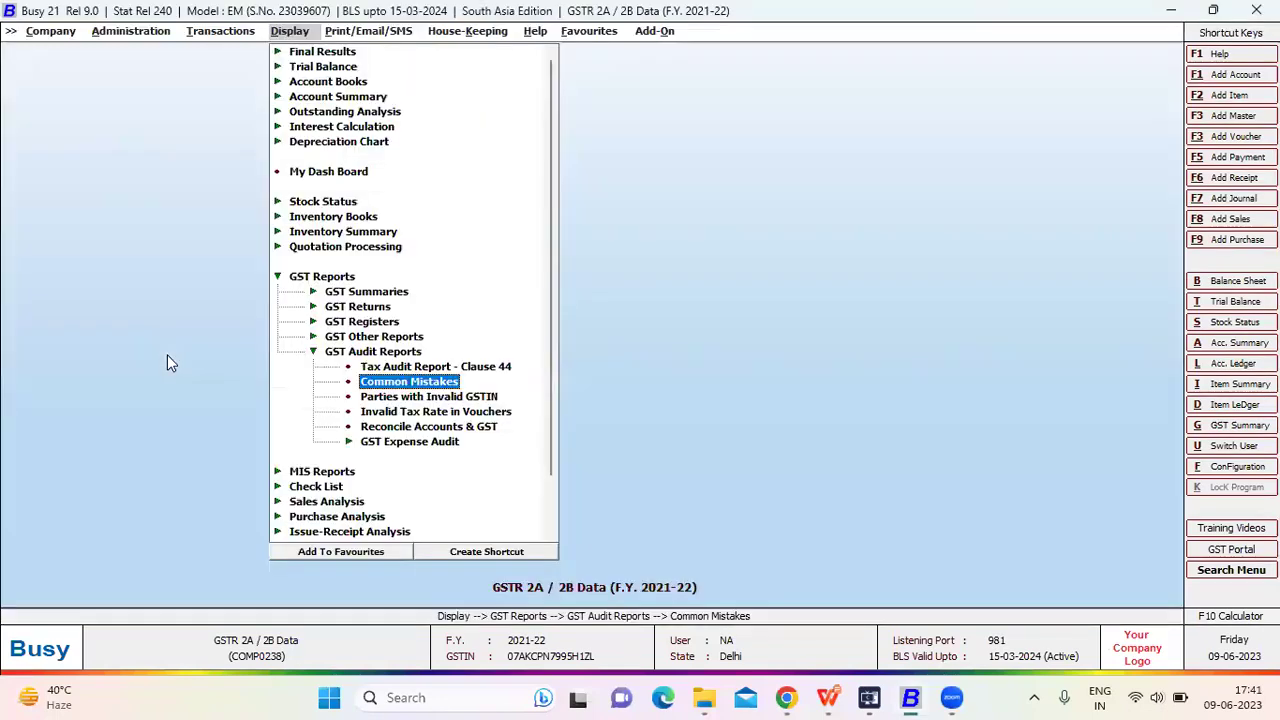
# - Display the Parties with Invalid GSTIN report for the account group Sundry Debtors
pyautogui.press('Down')
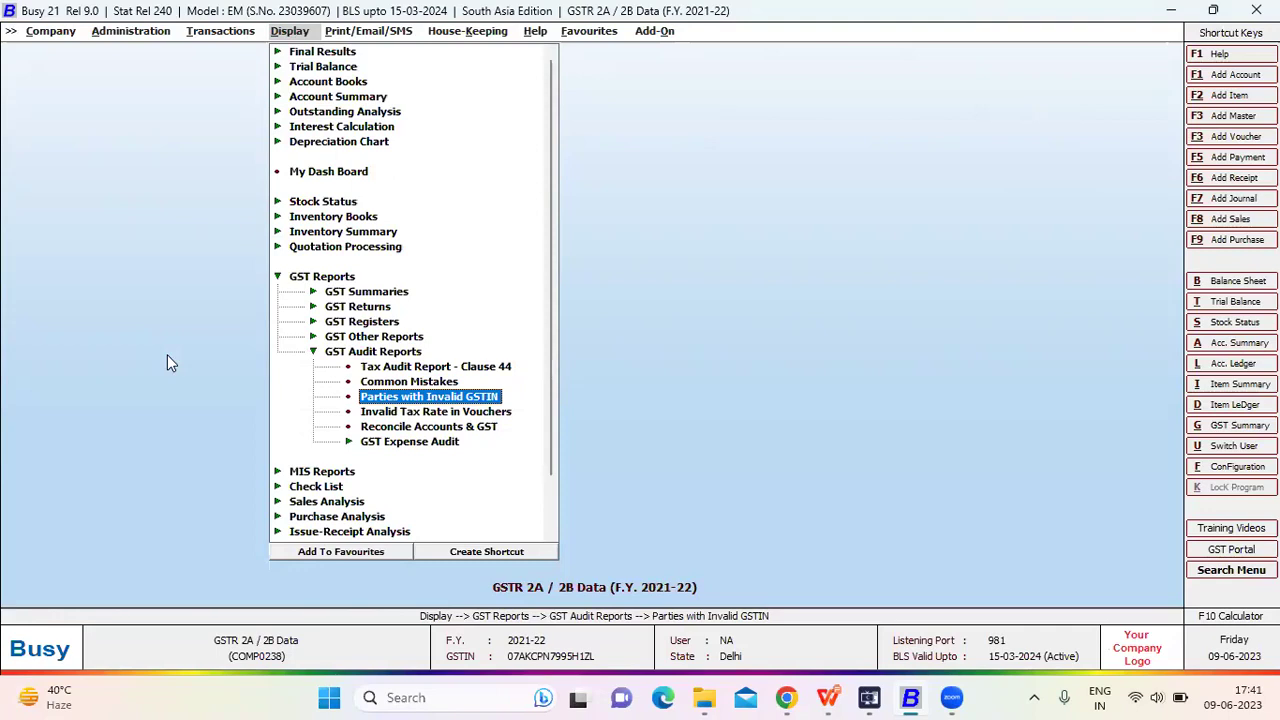
pyautogui.press('Return')
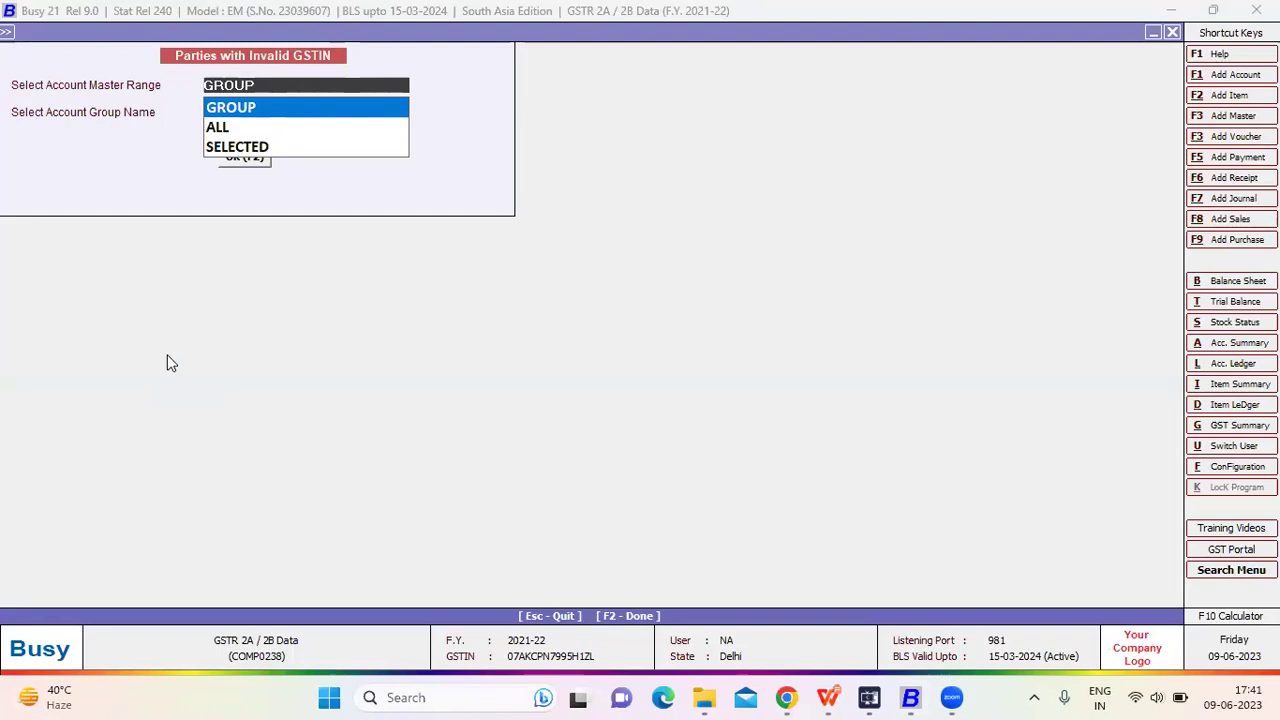
pyautogui.press('Return')
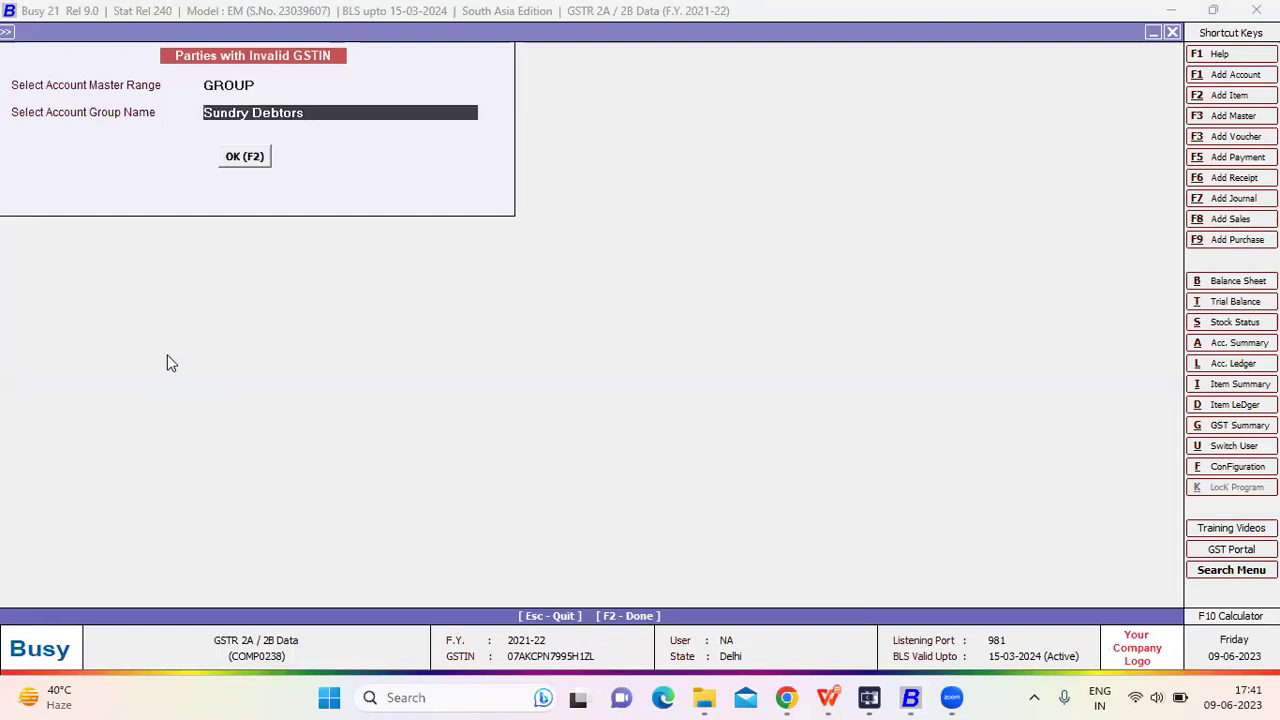
pyautogui.press('Return')
pyautogui.press('Return')
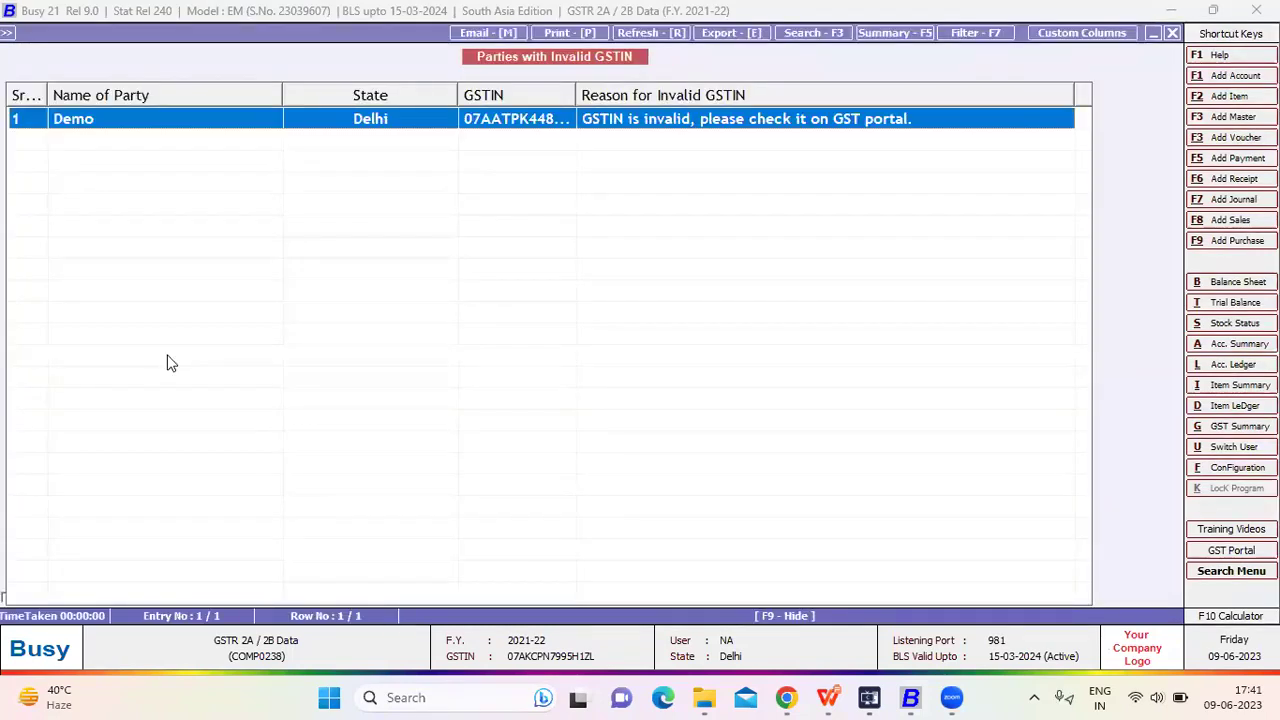
# - Validate the GSTIN in the Demo account master, leave the account unsaved and close the Parties with Invalid GSTIN report
pyautogui.press('Return')
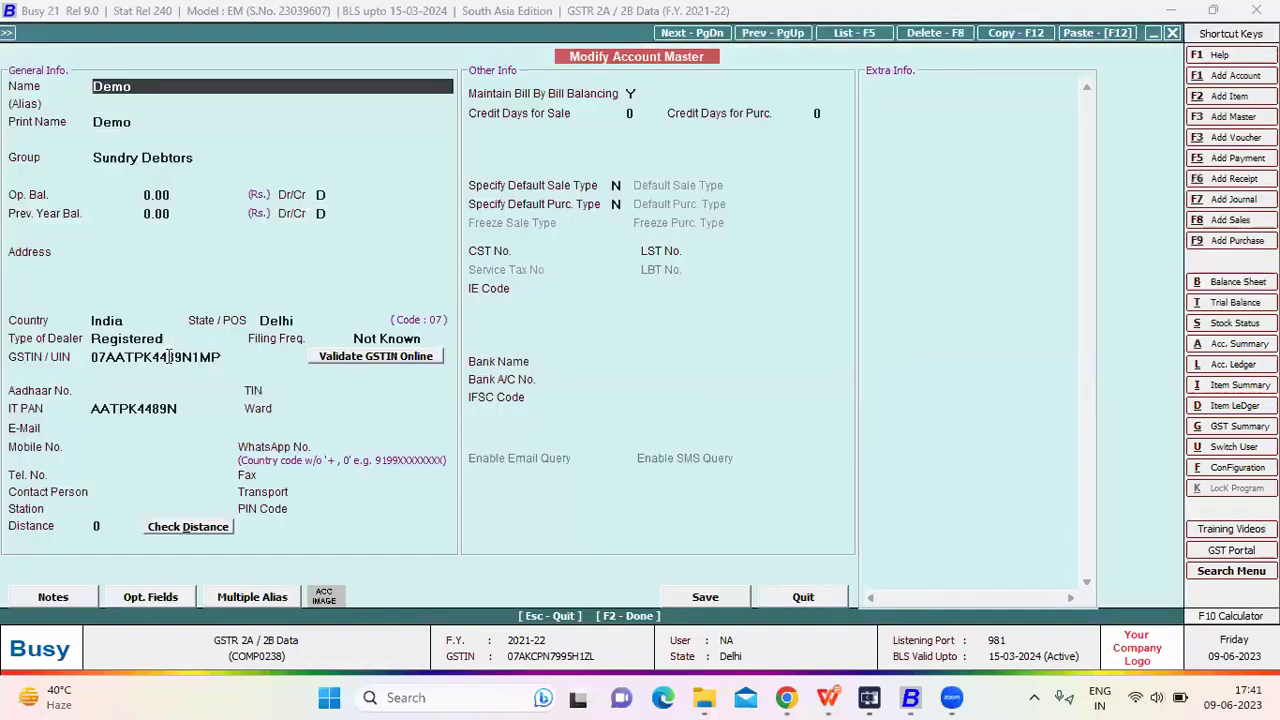
pyautogui.click(239, 358)
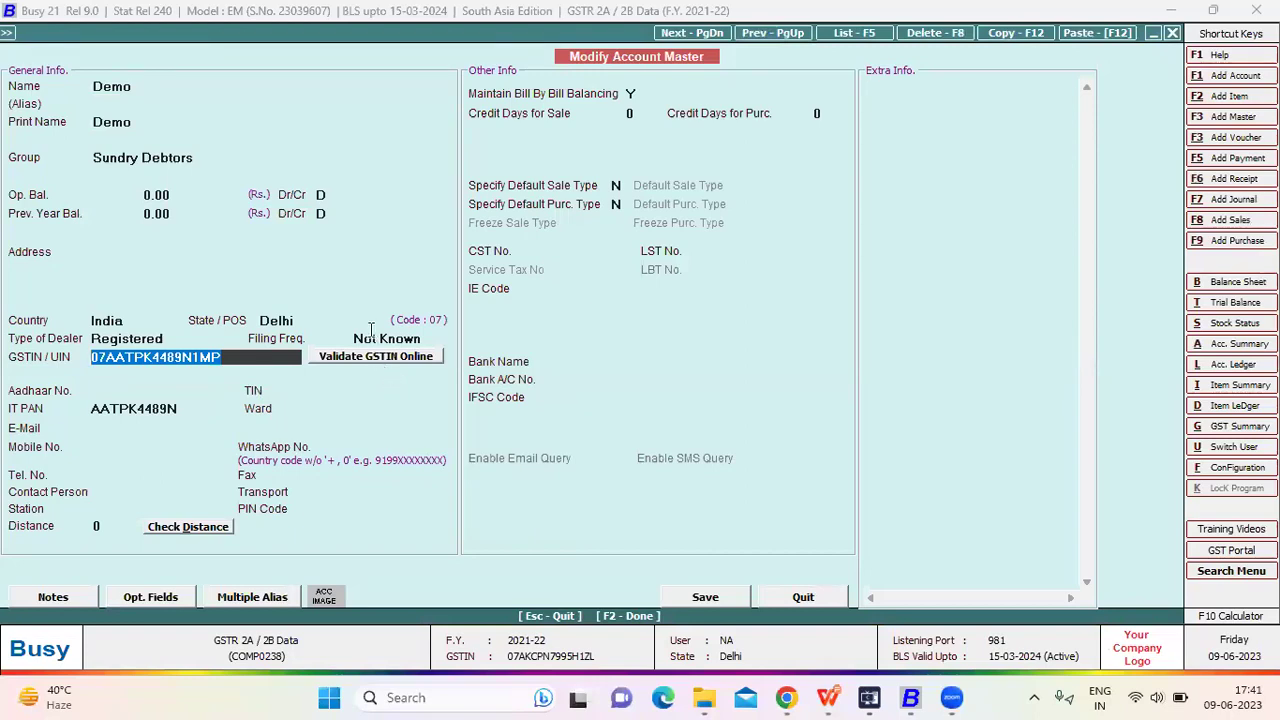
pyautogui.click(372, 361)
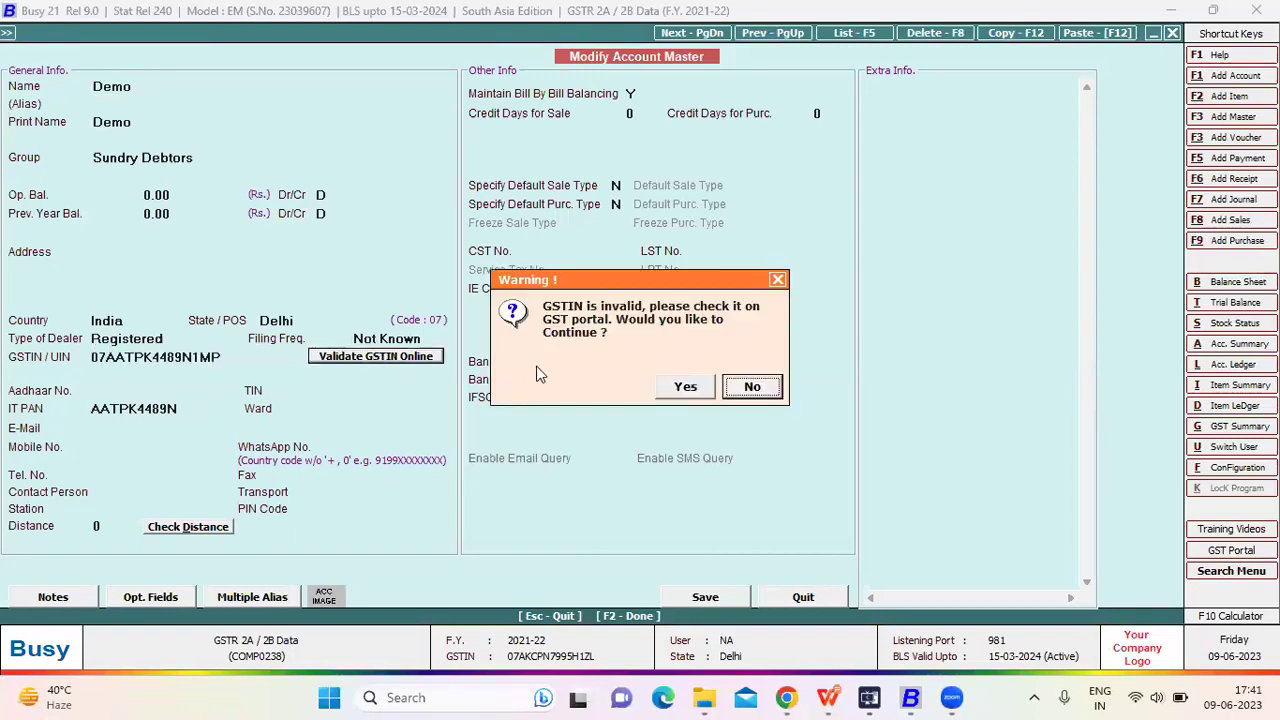
pyautogui.click(684, 388)
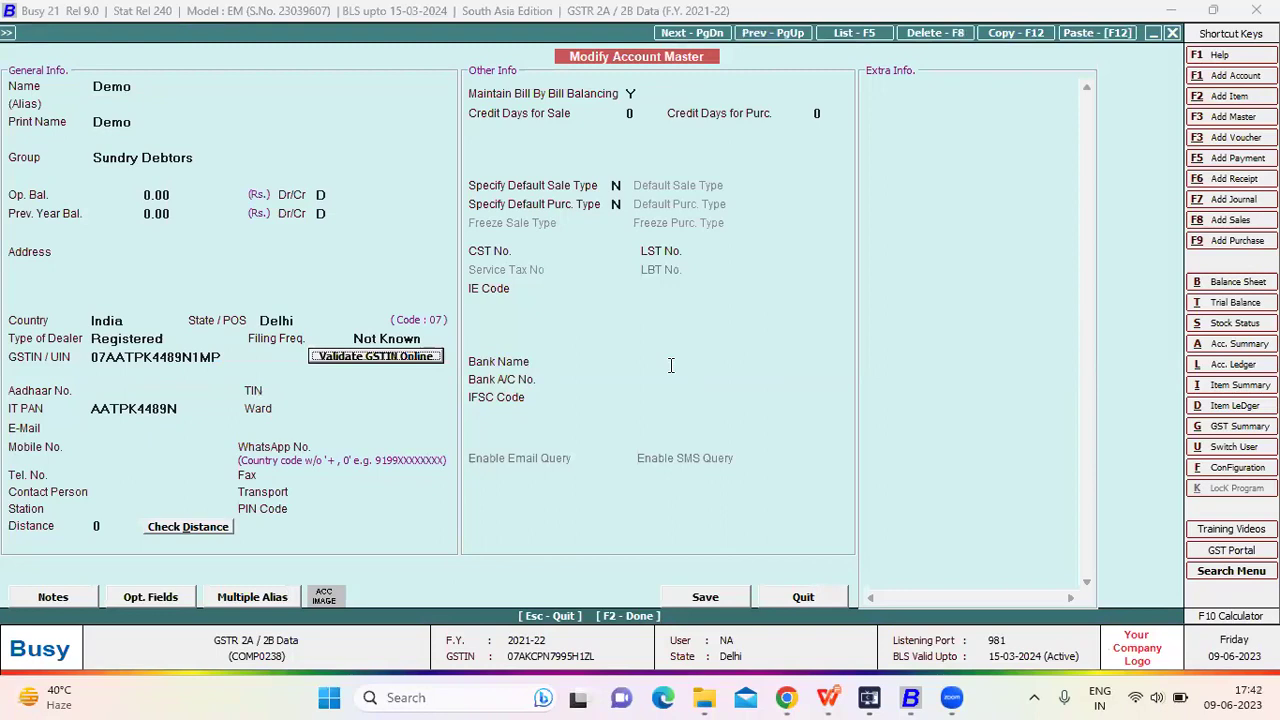
pyautogui.click(398, 355)
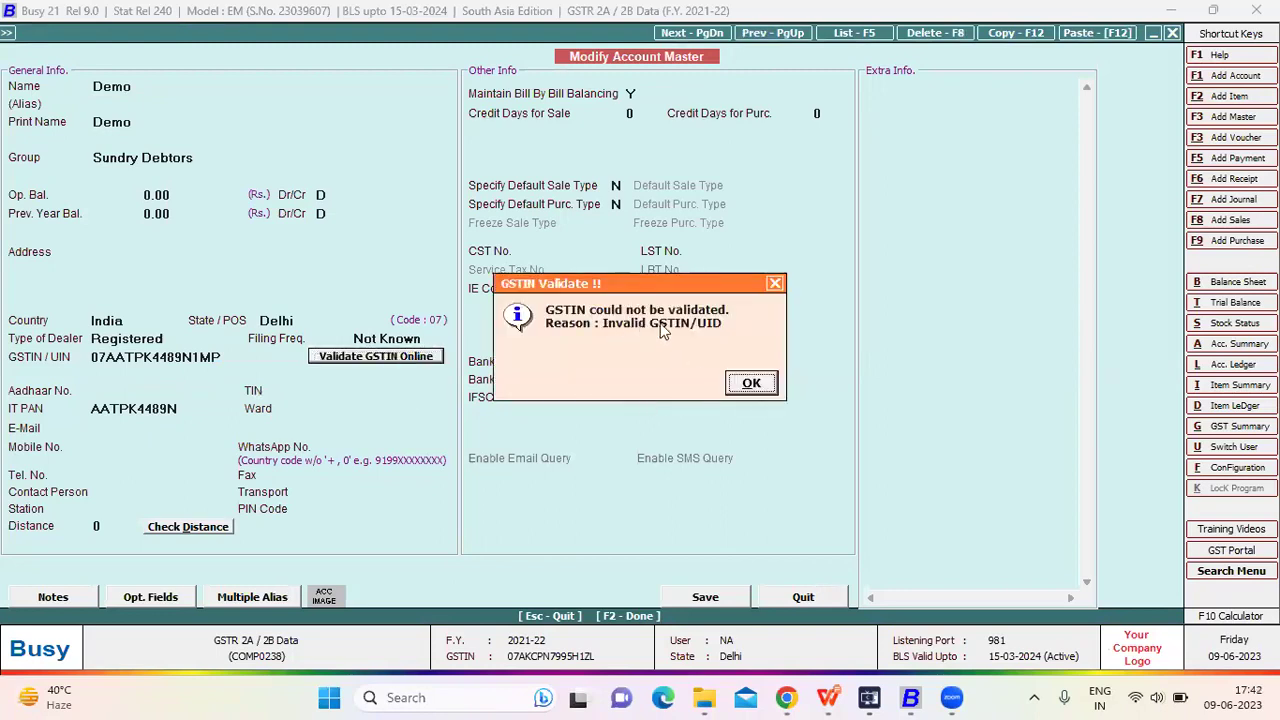
pyautogui.click(750, 384)
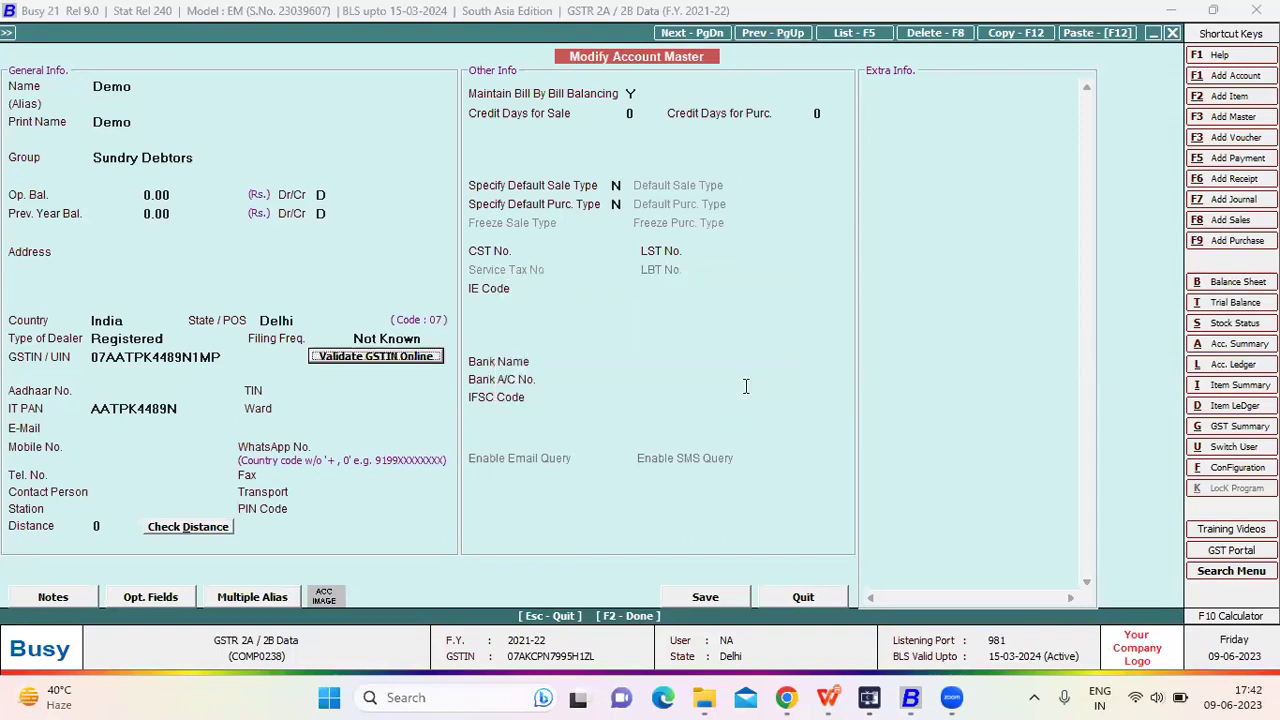
pyautogui.press('Escape')
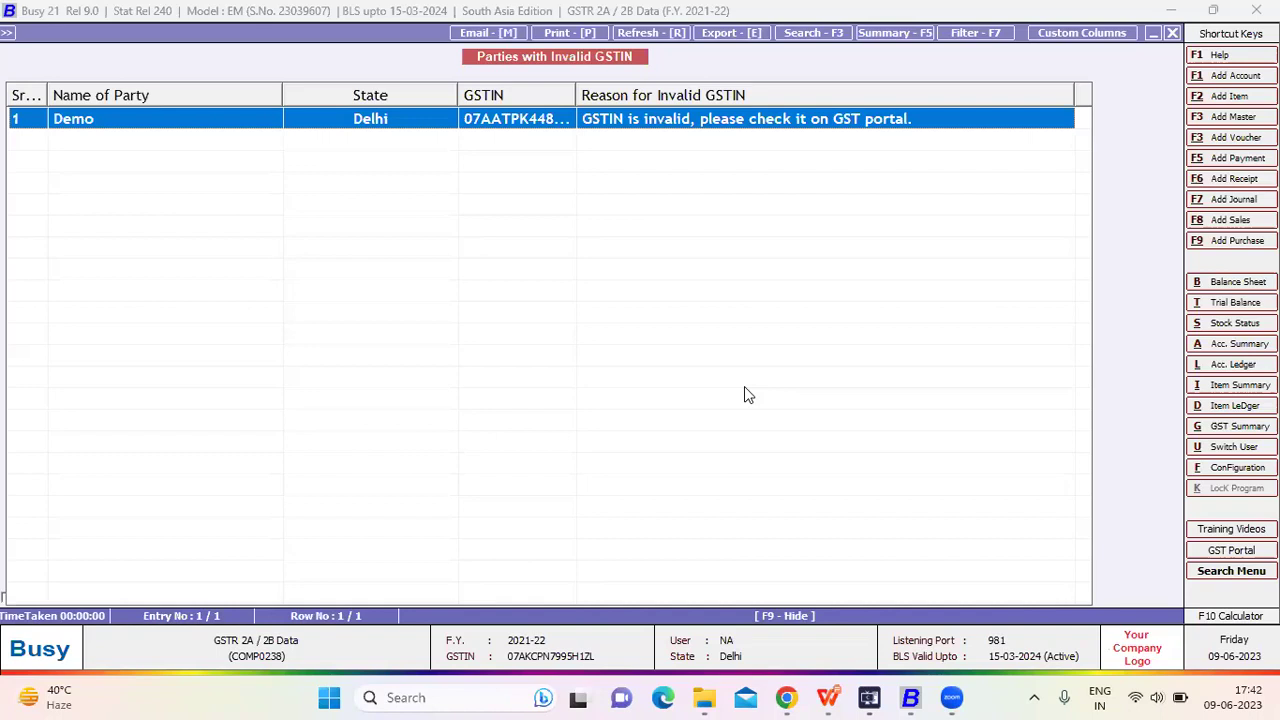
pyautogui.press('Escape')
pyautogui.press('Escape')
pyautogui.press('Escape')
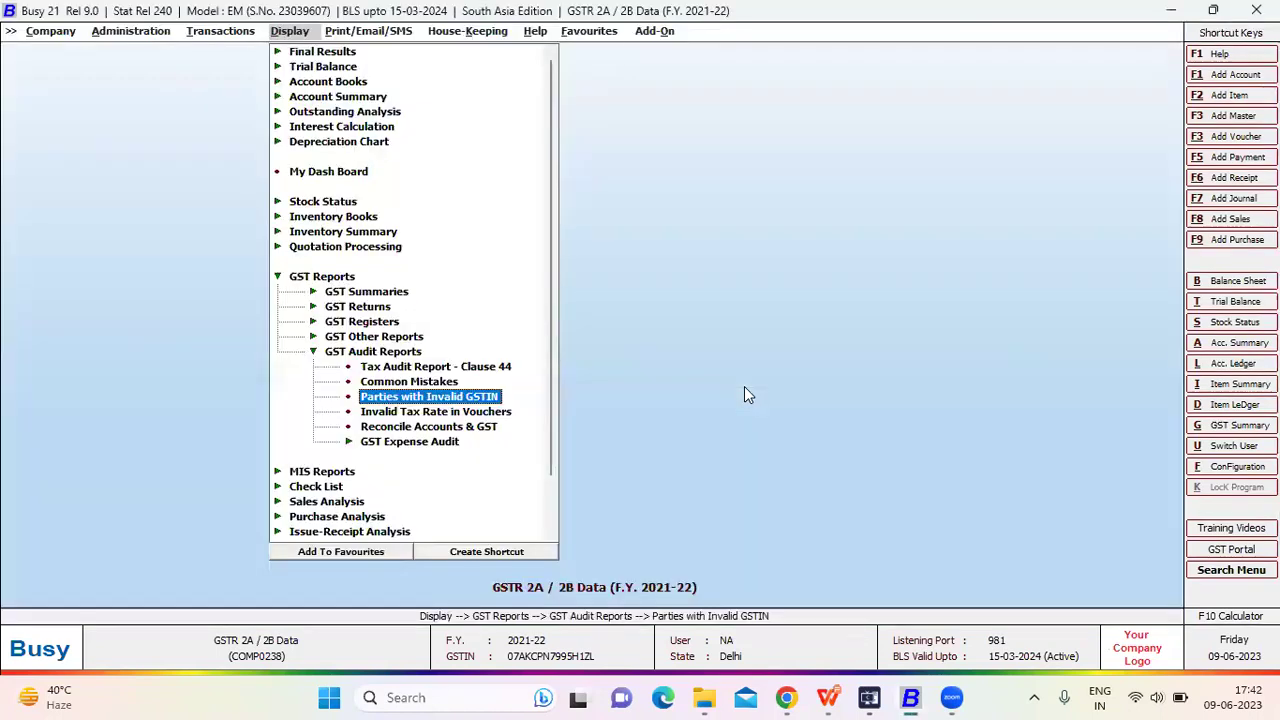
# - Start the Invalid Tax Rate in Vouchers check and go through its voucher types Sales, Purchase and Acc. Vouchers
pyautogui.press('Down')
pyautogui.press('Return')
pyautogui.press('Return')
pyautogui.press('Return')
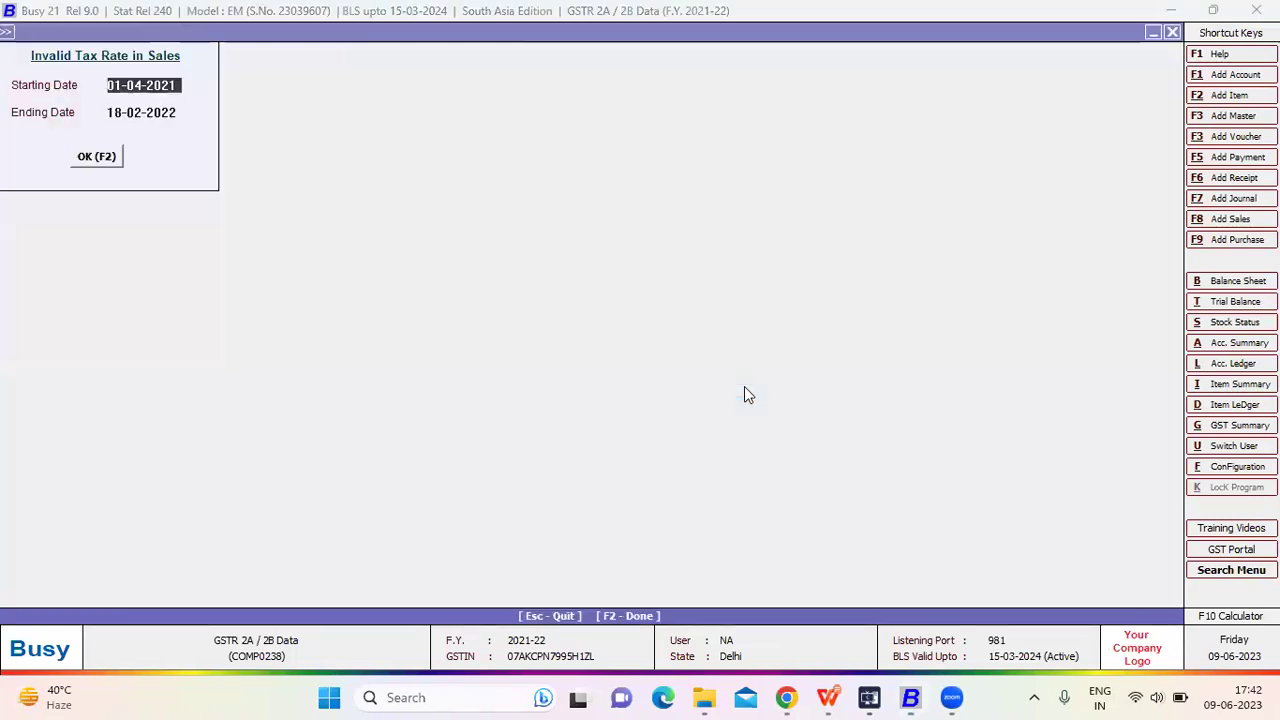
pyautogui.press('Escape')
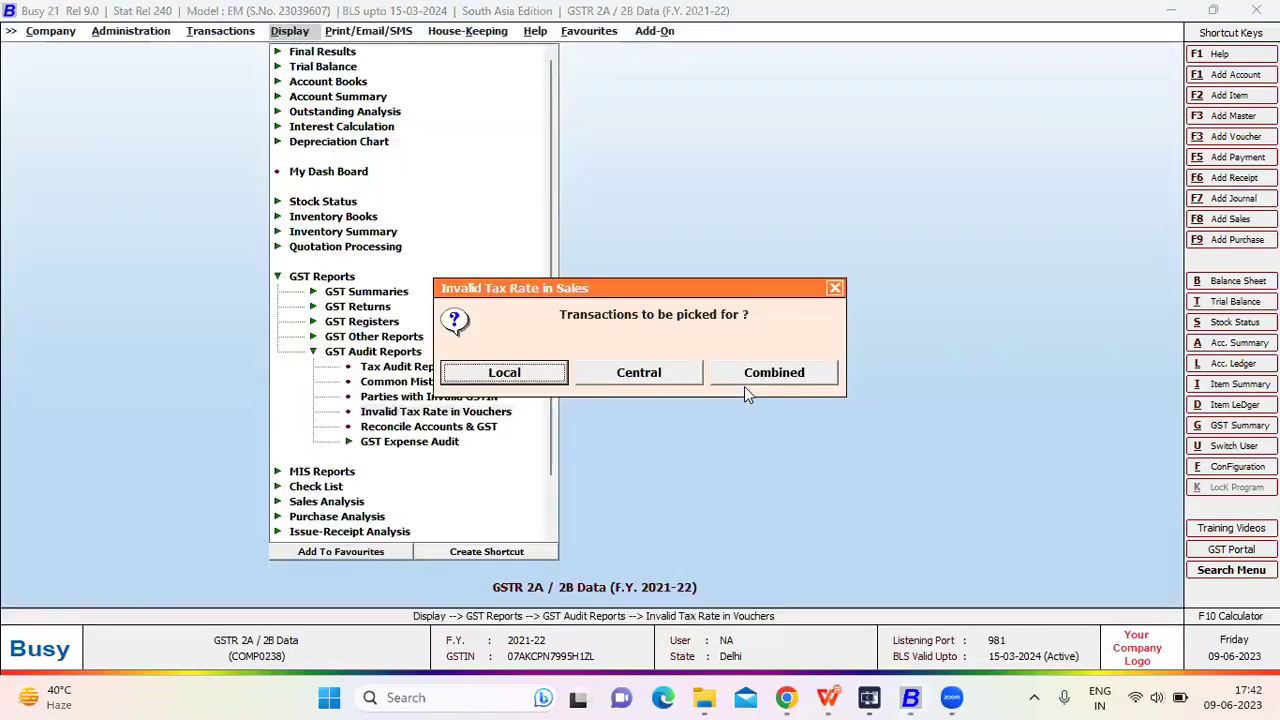
pyautogui.press('Escape')
pyautogui.press('Right')
pyautogui.press('Right')
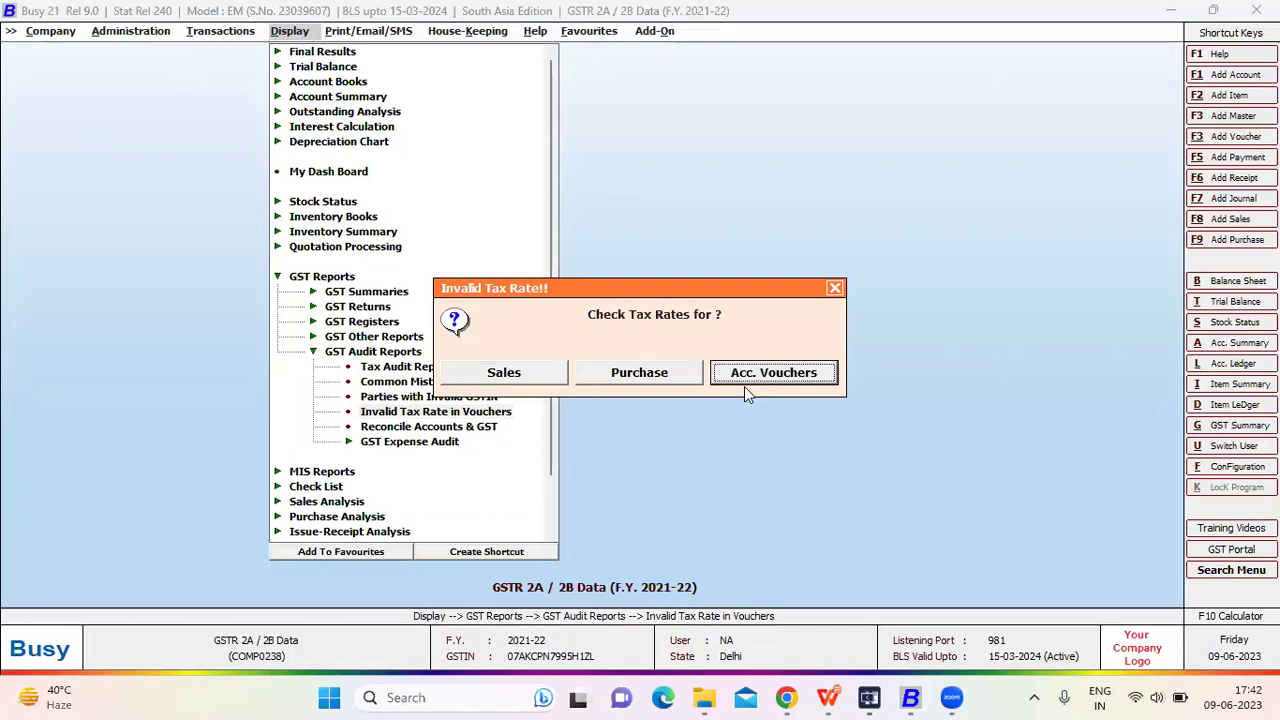
pyautogui.press('Left')
pyautogui.press('Left')
# - Display the Invalid Tax Rate report for local sales from 01-04-2021 to 18-02-2022 and open sales voucher 2/2021-22
pyautogui.press('Return')
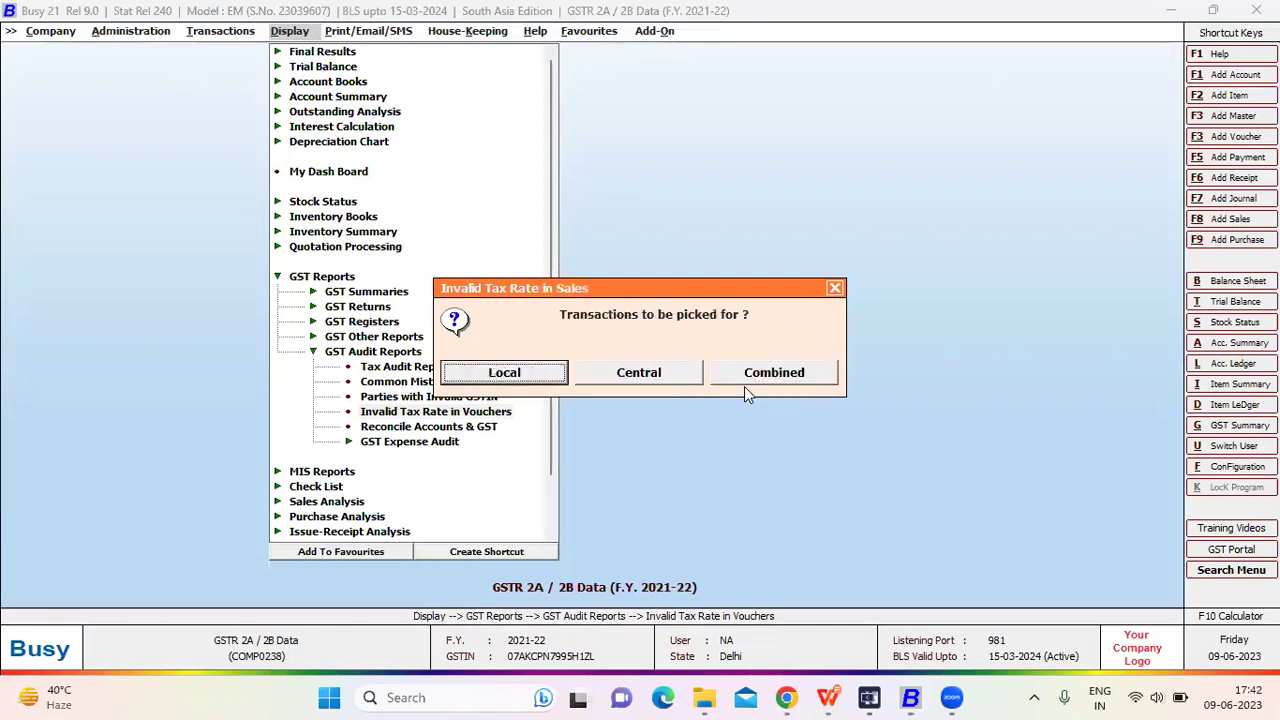
pyautogui.press('Right')
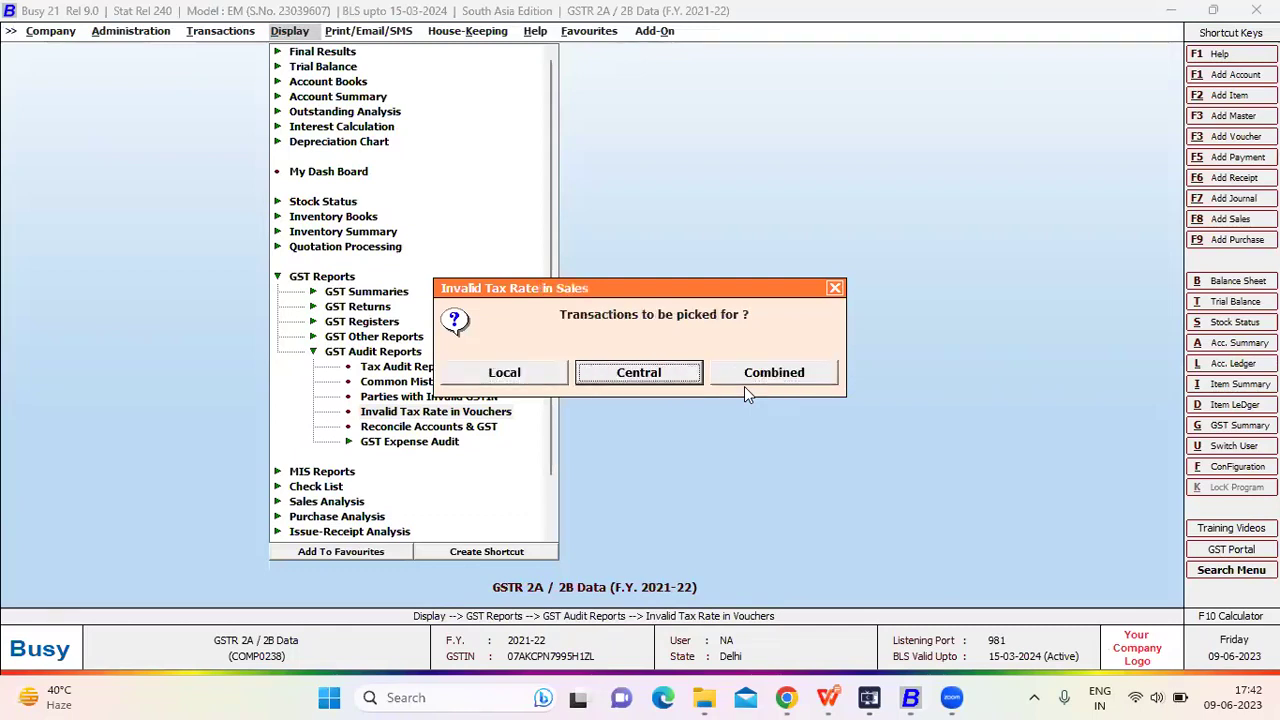
pyautogui.press('Right')
pyautogui.press('Left')
pyautogui.press('Right')
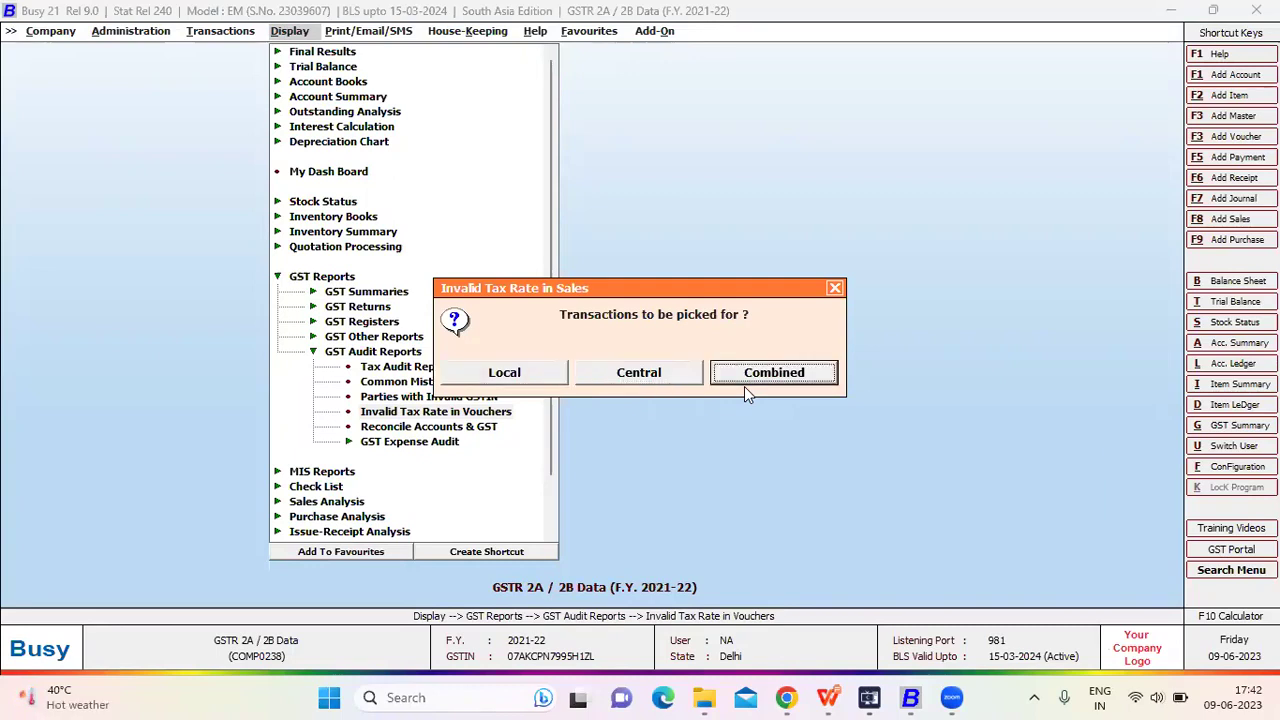
pyautogui.press('Left')
pyautogui.press('Left')
pyautogui.press('Return')
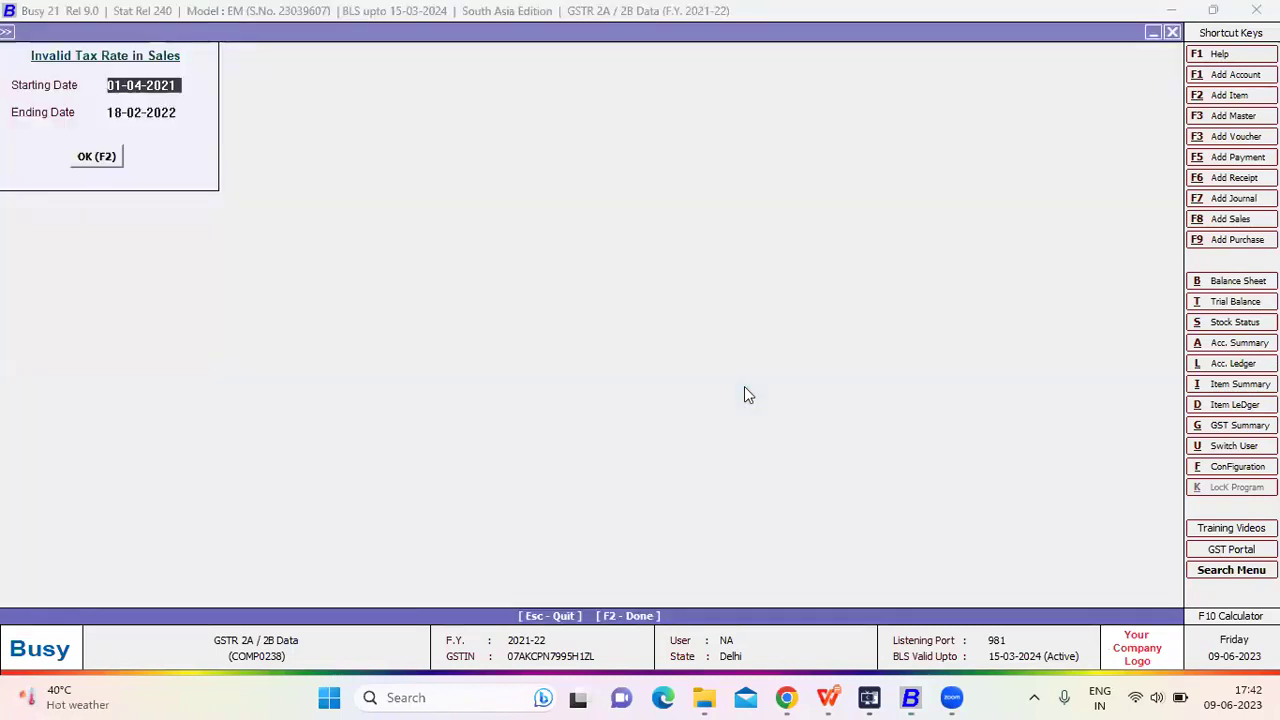
pyautogui.press('Return')
pyautogui.press('Return')
pyautogui.press('Return')
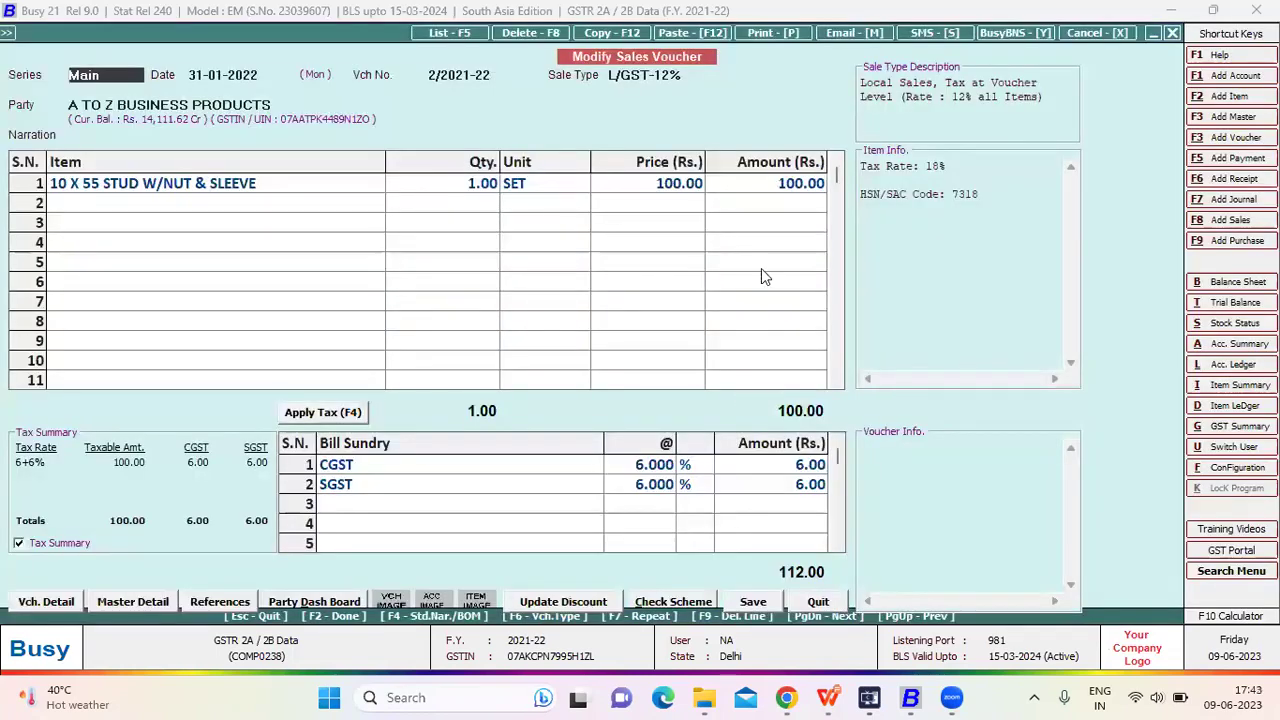
# - View the tax category in the item master of 10 X 55 STUD W/NUT & SLEEVE and return to the sales voucher
pyautogui.click(237, 195)
pyautogui.hotkey('ctrl', 'n')
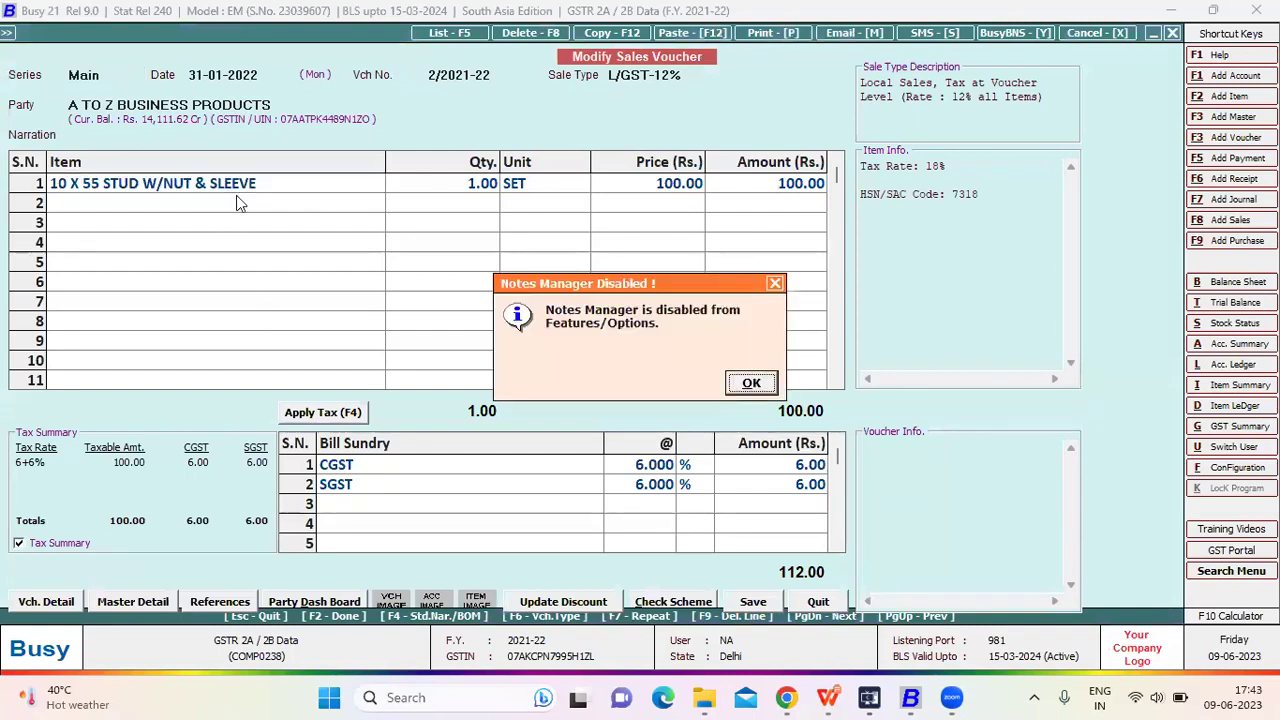
pyautogui.press('Return')
pyautogui.hotkey('ctrl', 'Return')
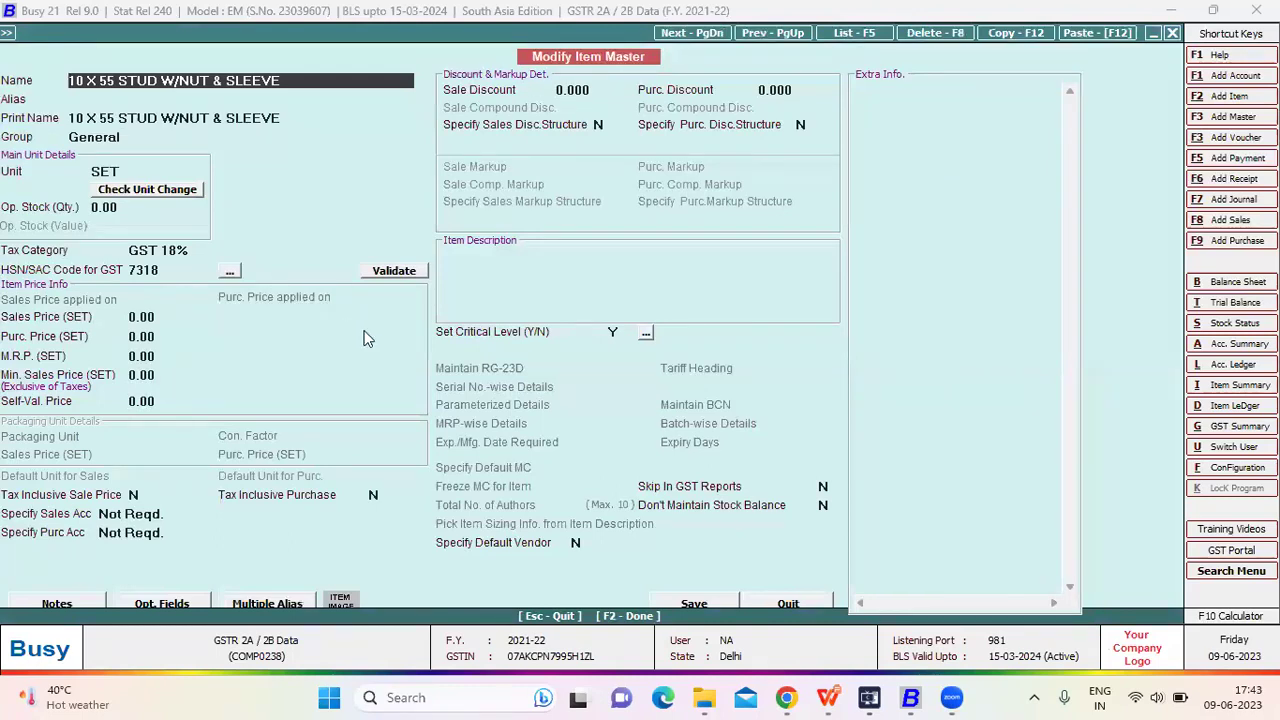
pyautogui.click(195, 252)
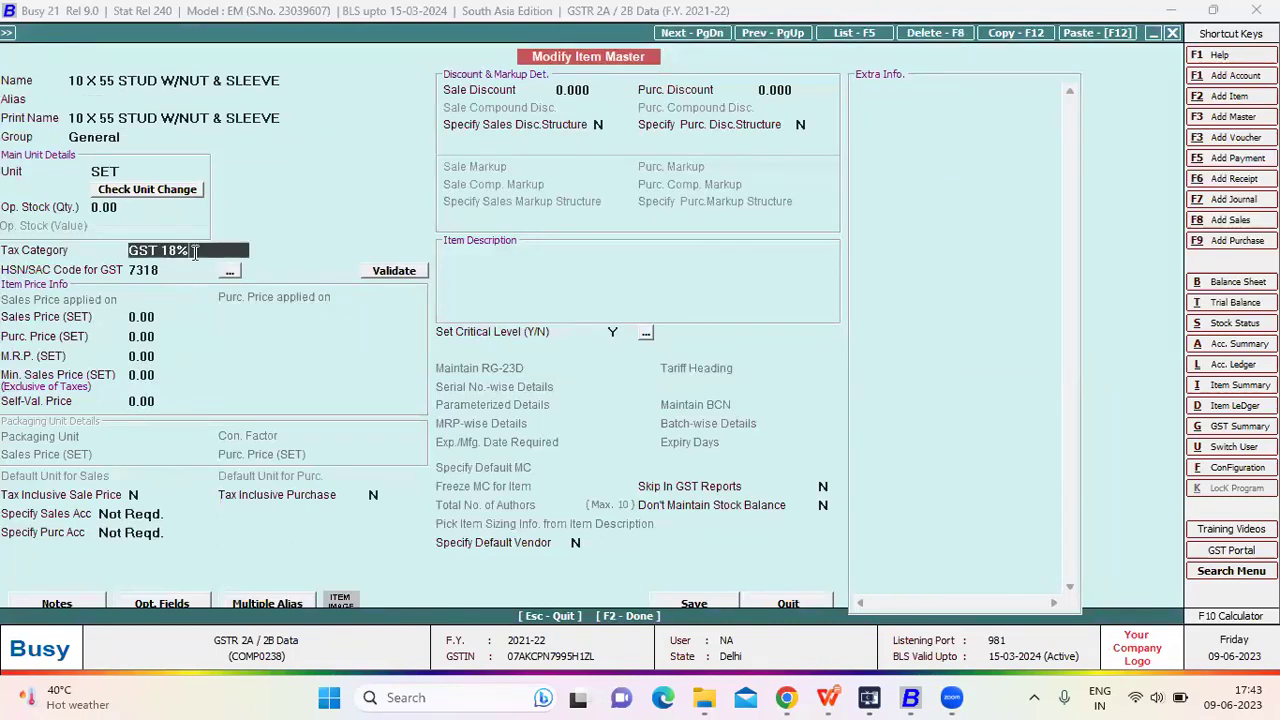
pyautogui.press('Escape')
pyautogui.press('Escape')
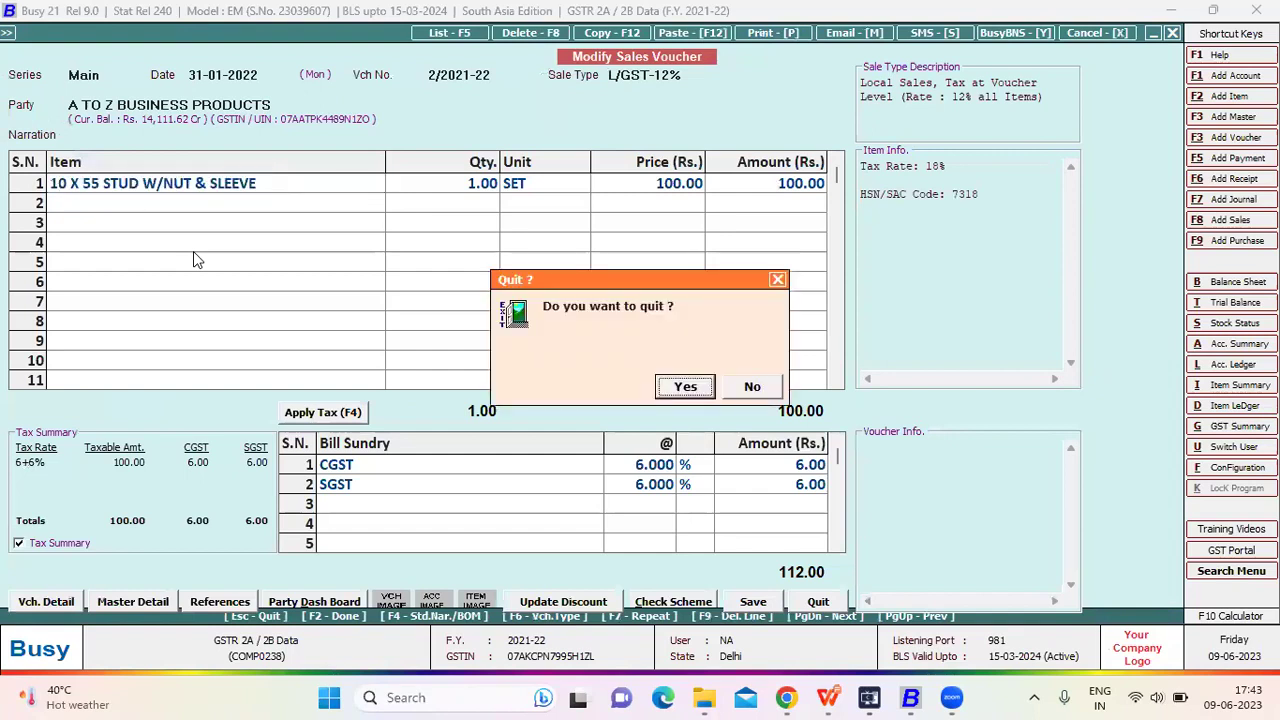
pyautogui.press('Right')
pyautogui.press('Return')
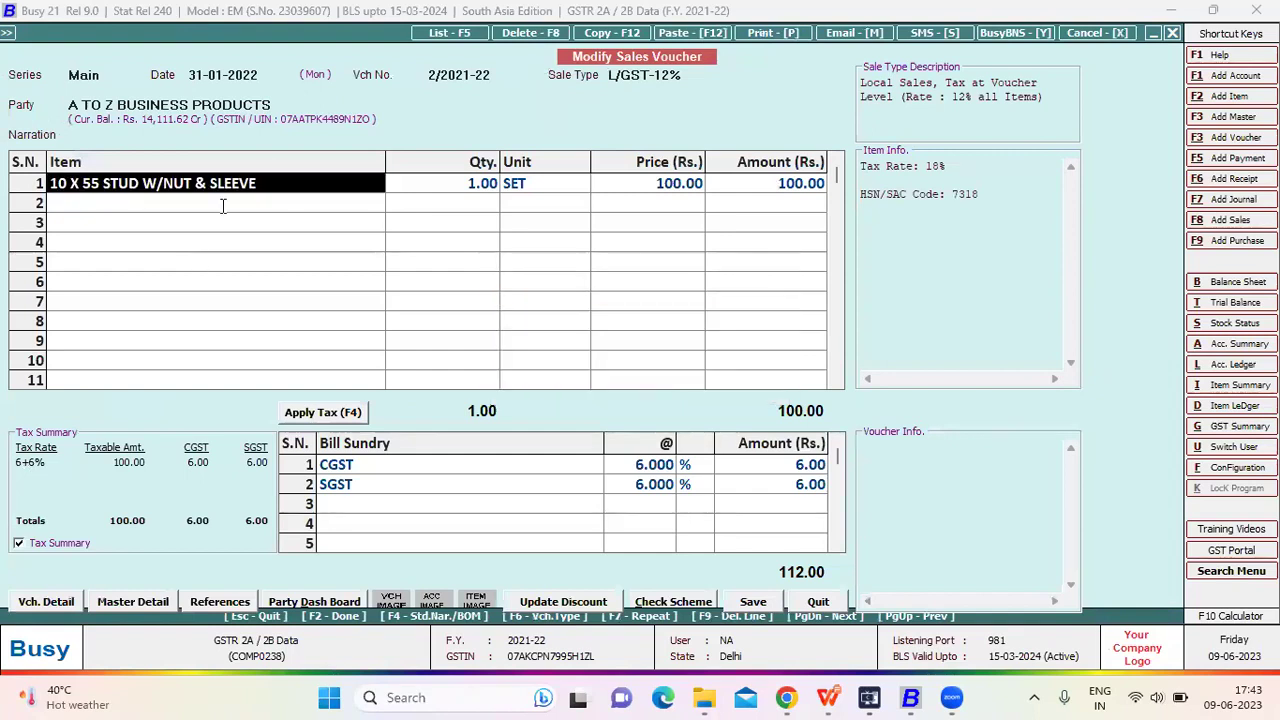
# - Check the CGST and SGST rates in the voucher's bill sundries and leave the Invalid Tax Rate report without changes
pyautogui.click(401, 467)
pyautogui.click(401, 491)
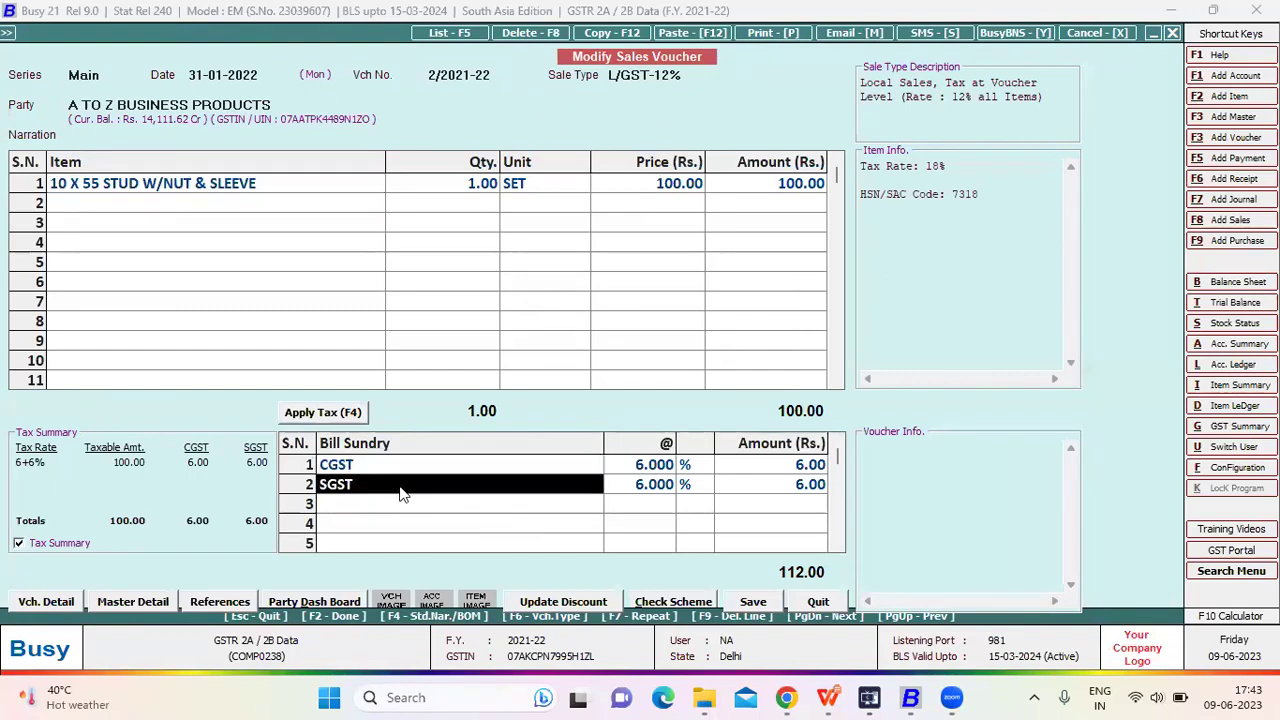
pyautogui.click(658, 474)
pyautogui.click(638, 487)
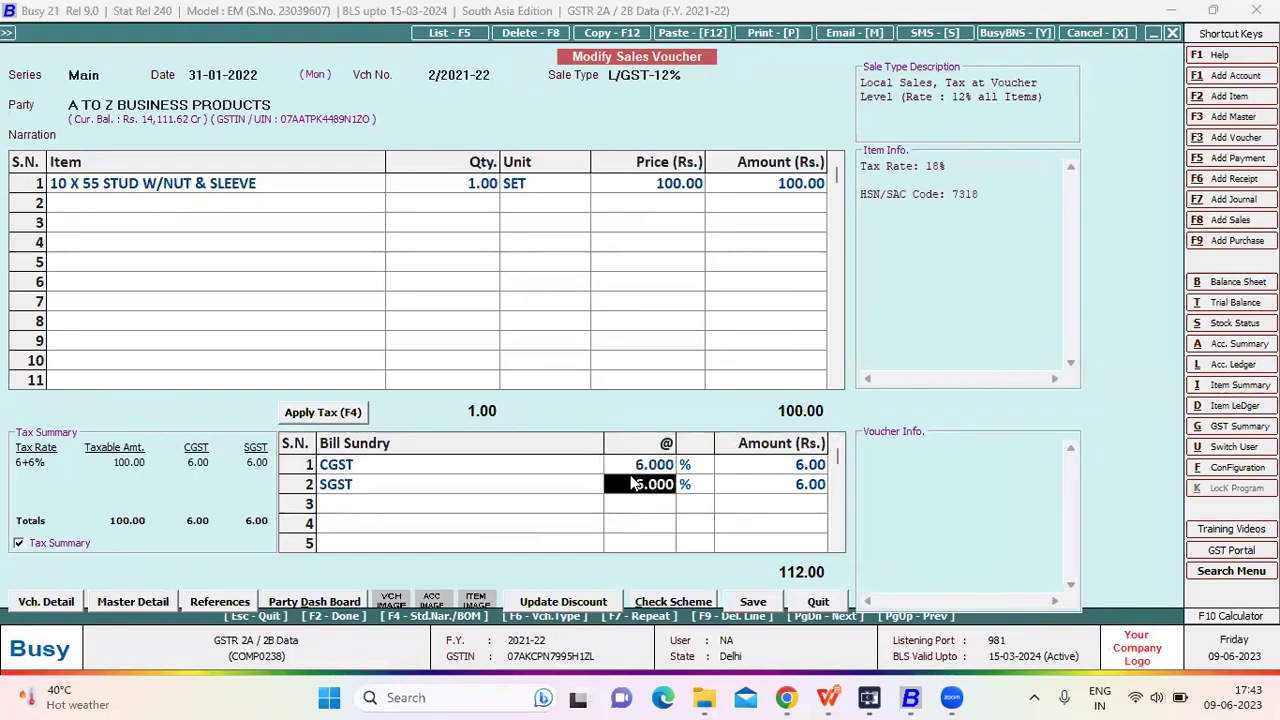
pyautogui.press('Escape')
pyautogui.press('Return')
pyautogui.press('Escape')
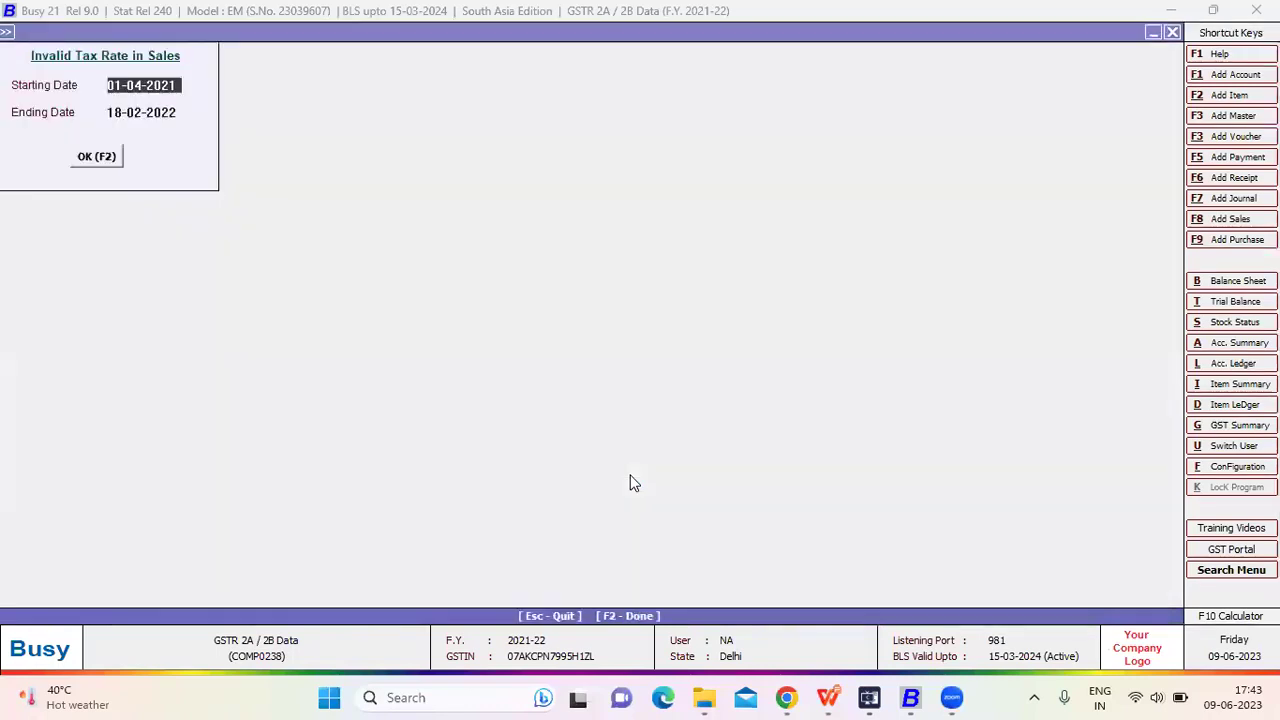
pyautogui.press('Escape')
pyautogui.press('Escape')
pyautogui.press('Escape')
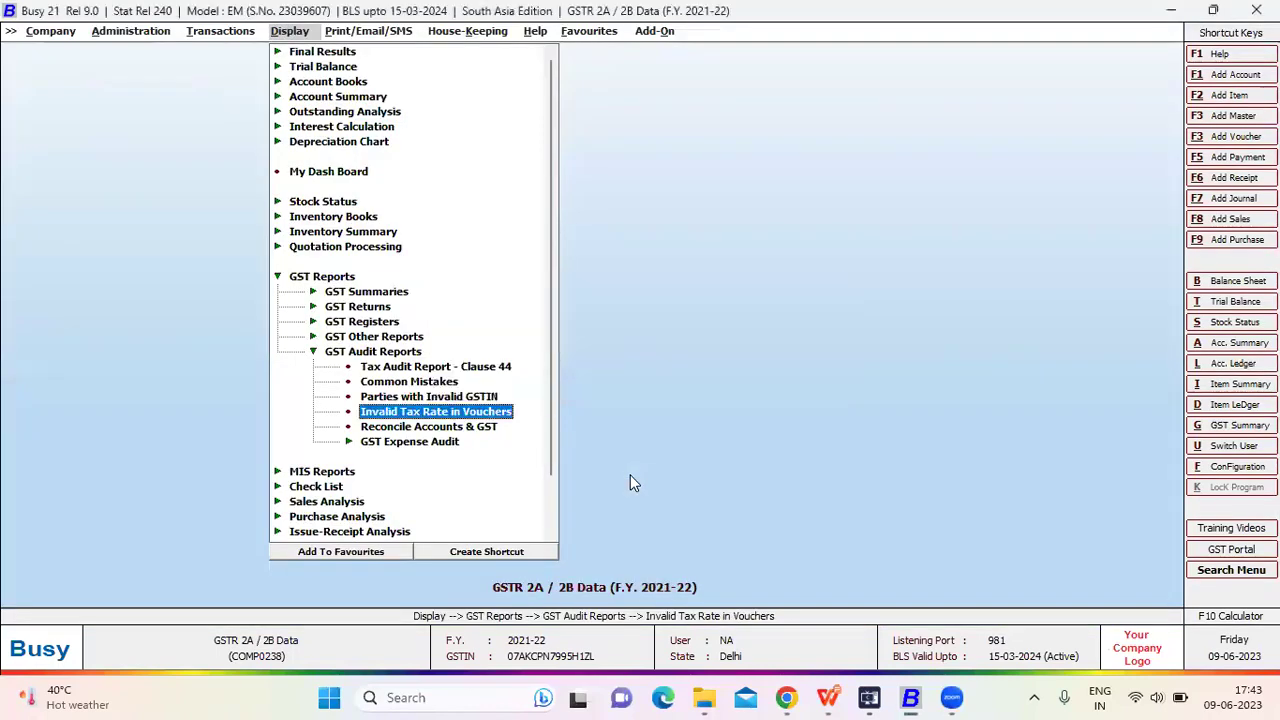
# - Display the Reconcile Accounts & GST report for sales from 01-04-2021 to 18-02-2022, ignoring differences up to Rs. 1 and keeping both other options at N
pyautogui.press('Down')
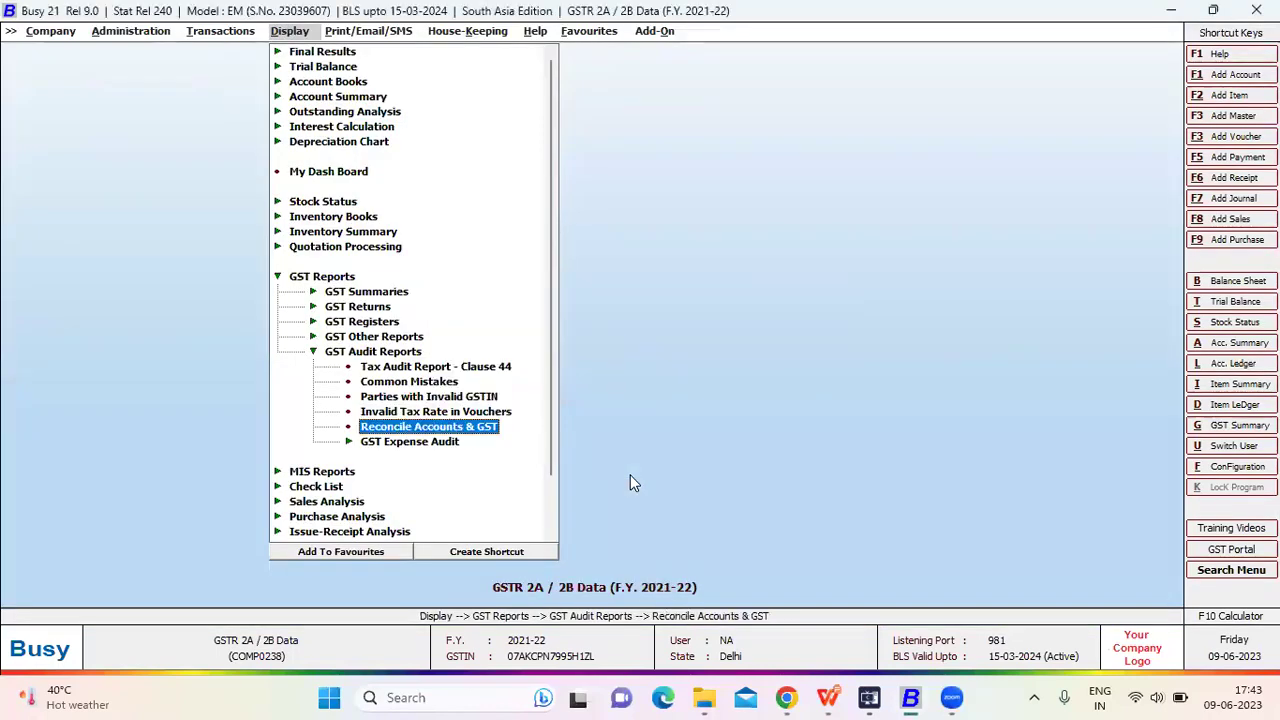
pyautogui.press('Return')
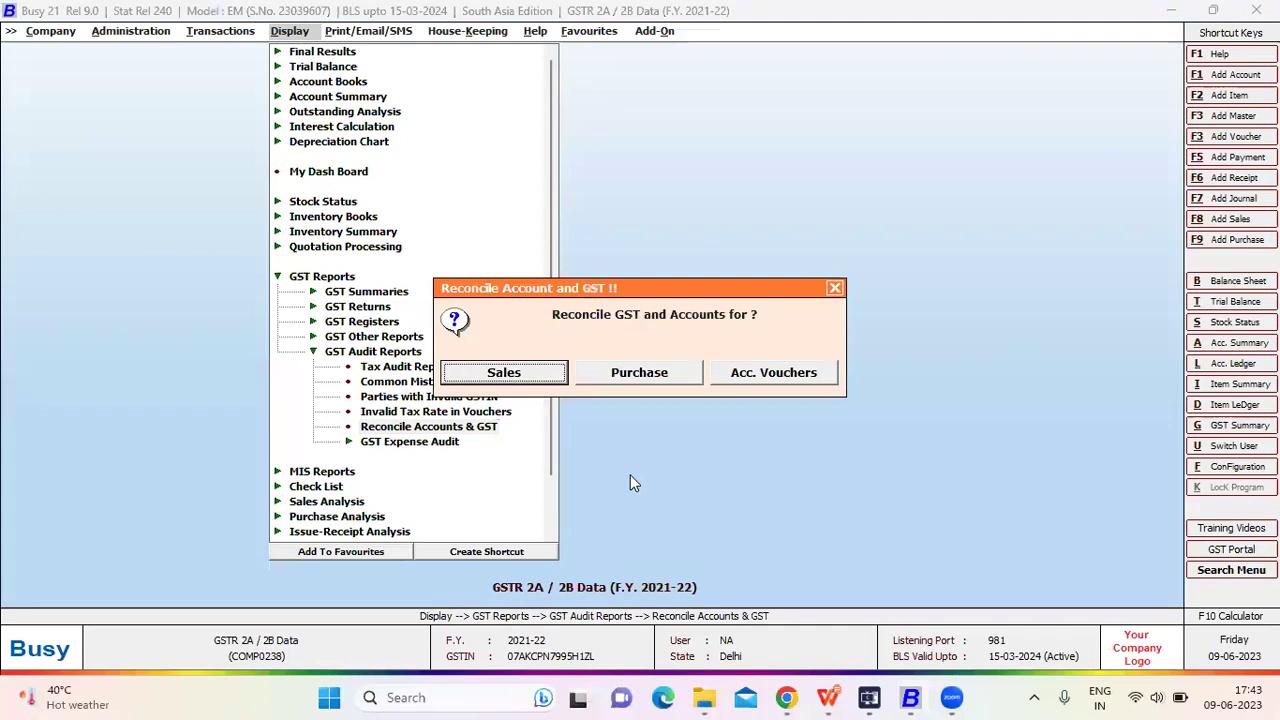
pyautogui.press('Return')
pyautogui.press('Return')
pyautogui.press('Return')
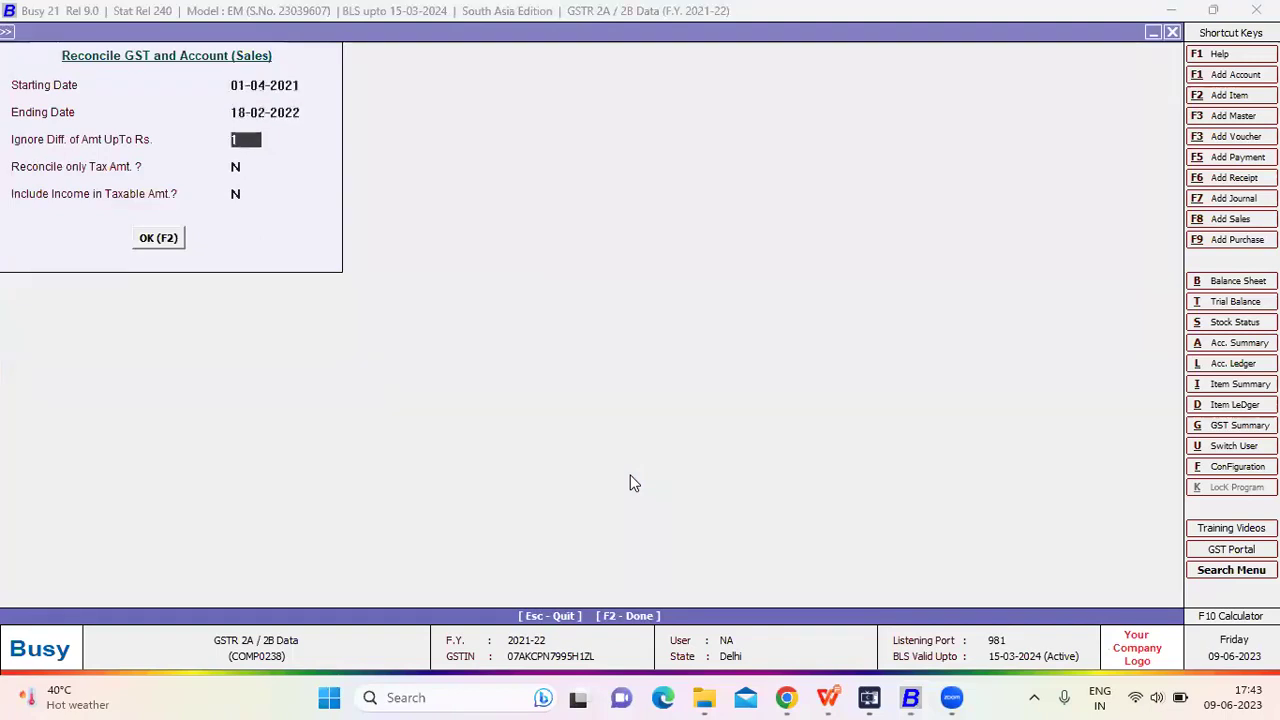
pyautogui.press('Return')
pyautogui.press('Return')
pyautogui.press('Return')
pyautogui.press('Return')
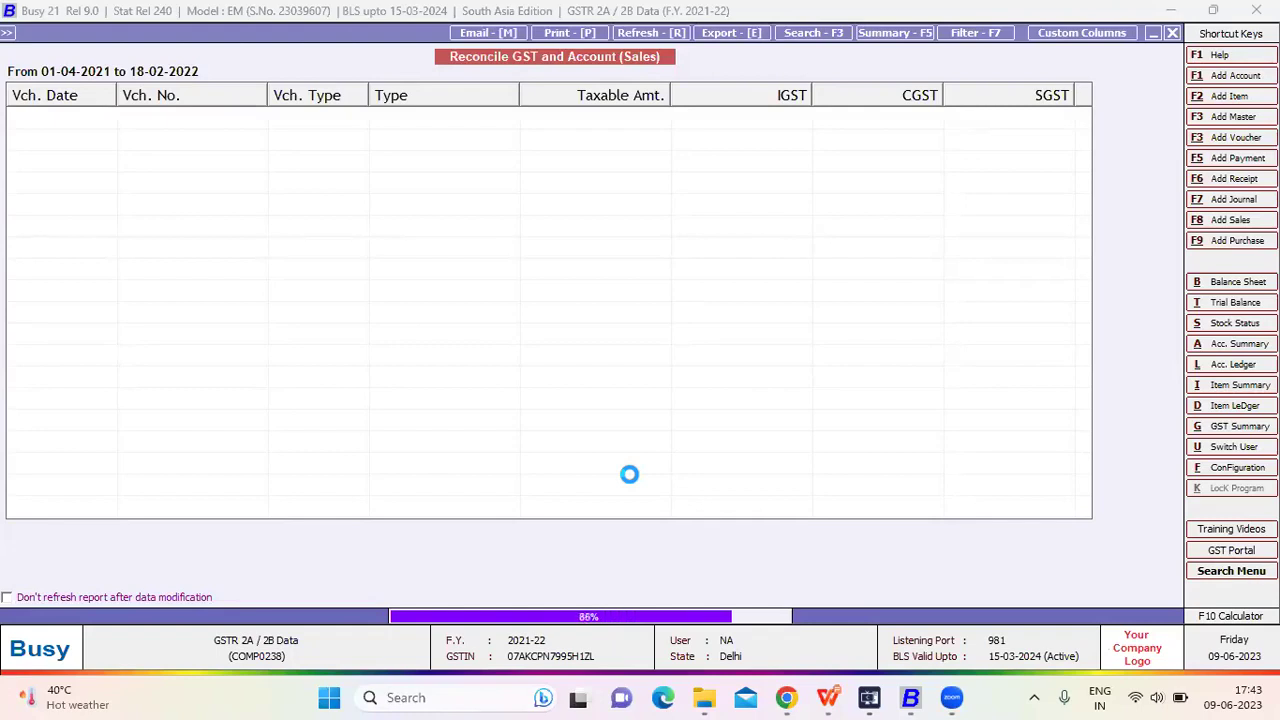
# - Open sales voucher 3/2021-22 from the reconciliation report and go through its header and item fields without changing them
pyautogui.press('Down')
pyautogui.press('Down')
pyautogui.press('Return')
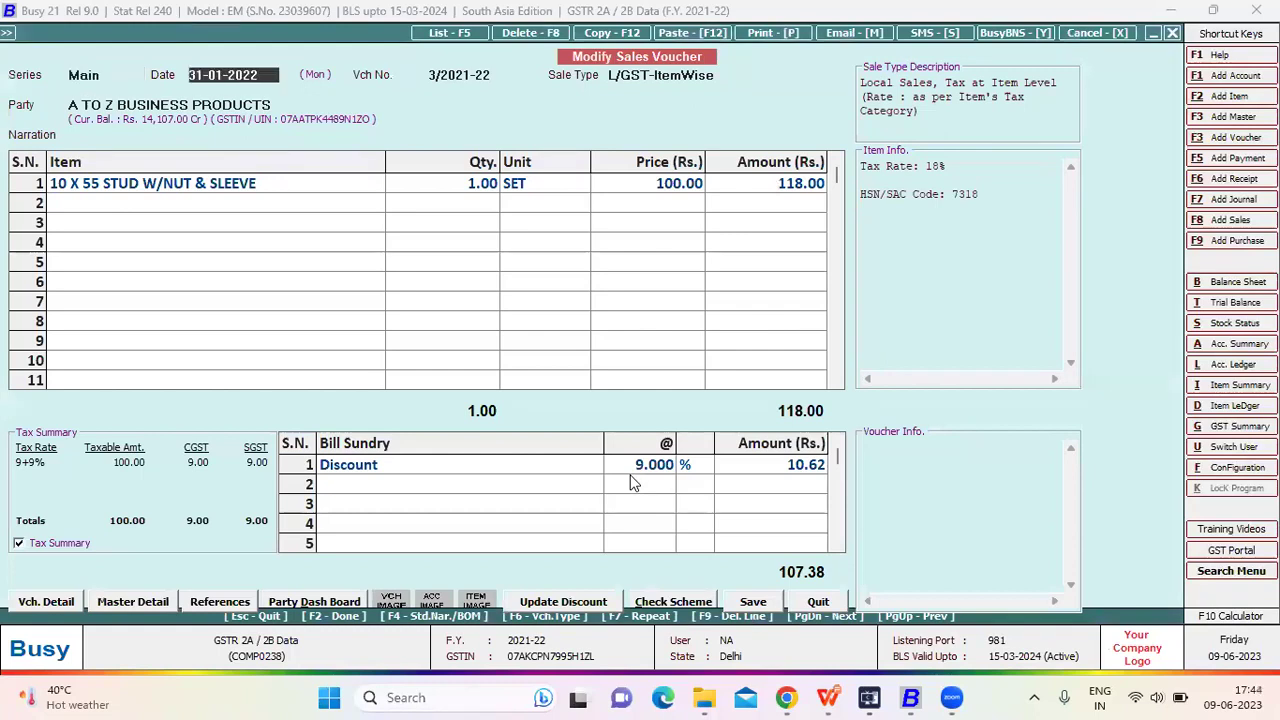
pyautogui.press('Return')
pyautogui.press('Return')
pyautogui.press('Return')
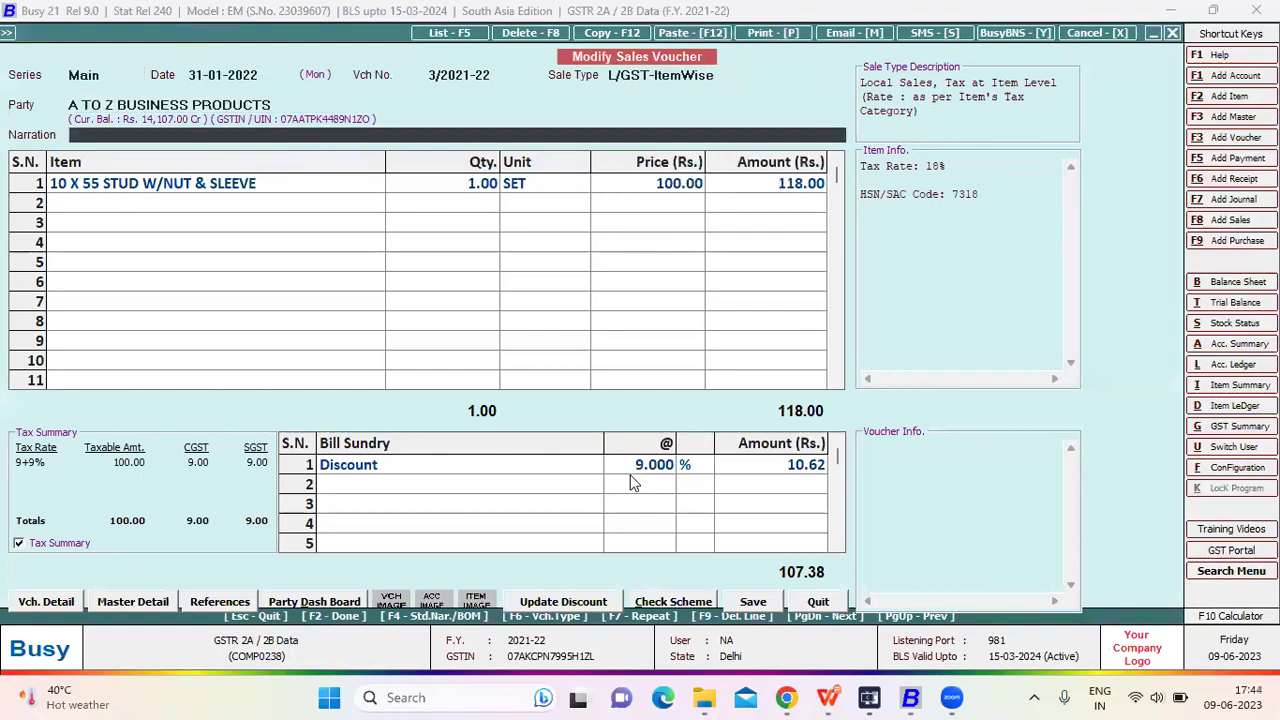
pyautogui.press('Return')
pyautogui.press('Return')
pyautogui.press('Return')
pyautogui.press('Return')
pyautogui.press('Return')
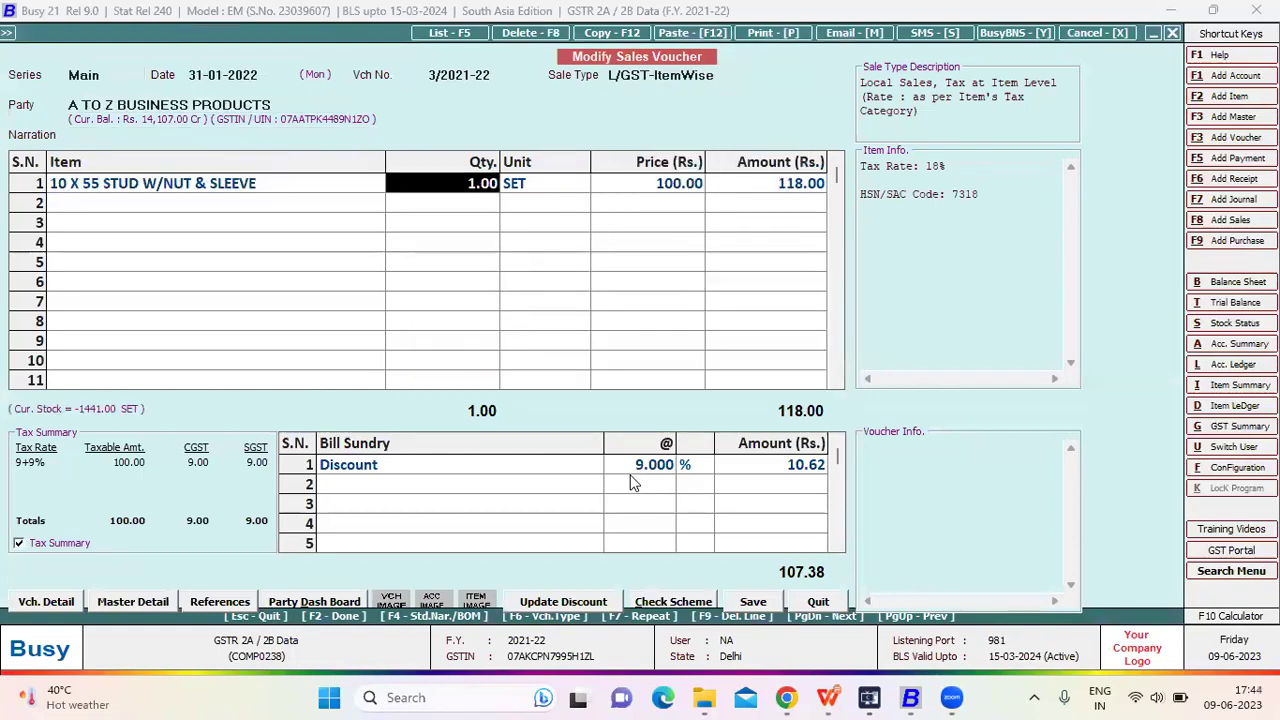
pyautogui.press('Return')
pyautogui.press('Return')
pyautogui.press('Return')
pyautogui.press('Return')
pyautogui.press('Return')
pyautogui.press('Return')
pyautogui.press('Return')
pyautogui.press('Return')
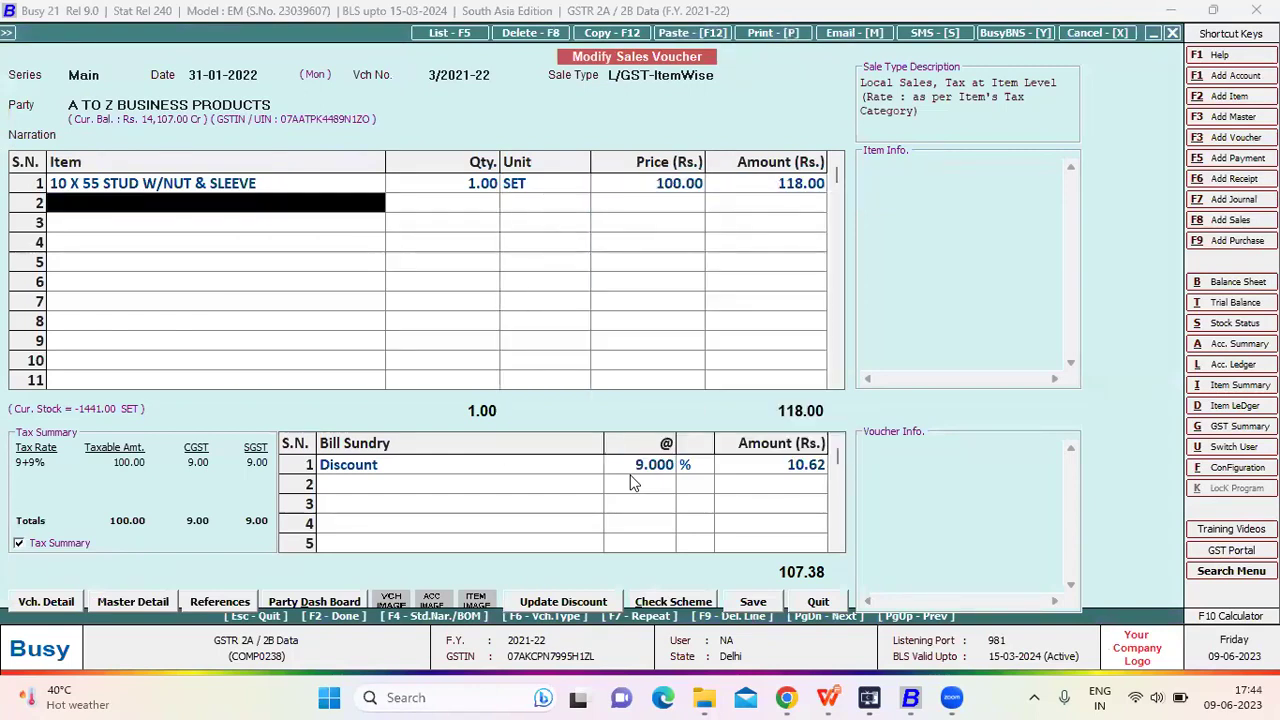
# - Check the Accounting In Sale settings in the Discount bill sundry master and return to the sales voucher
pyautogui.click(571, 472)
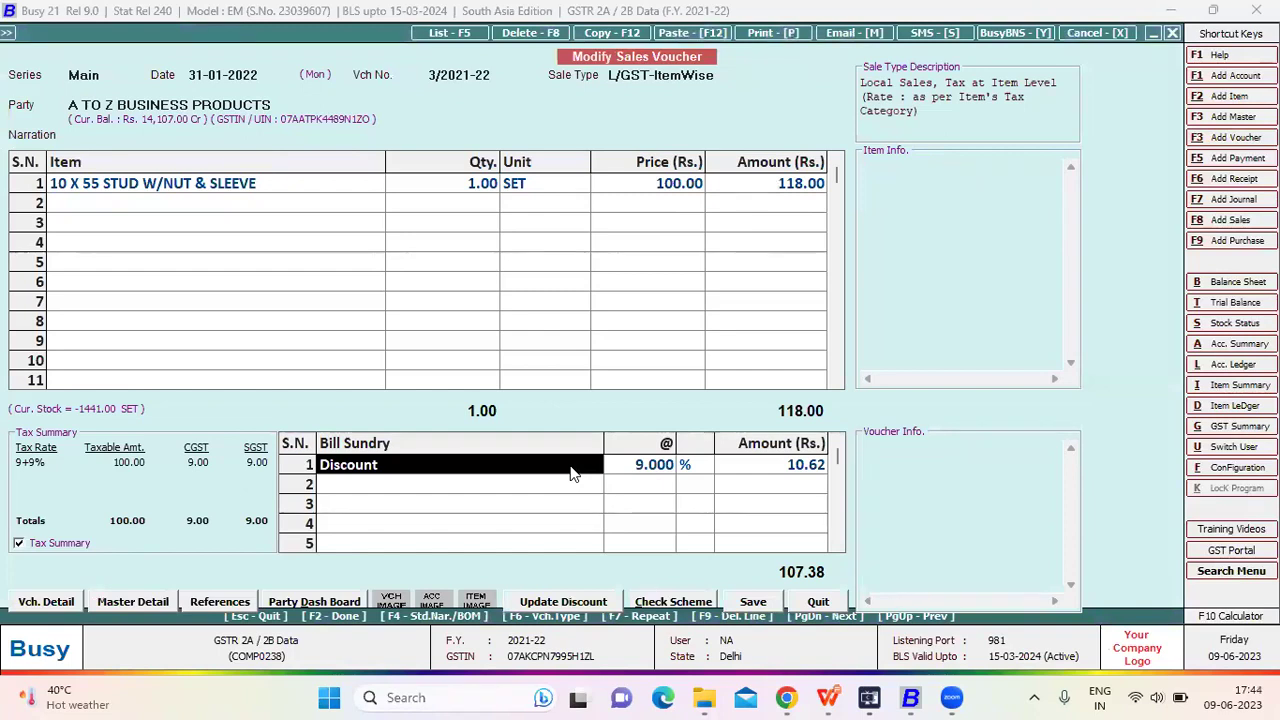
pyautogui.doubleClick(571, 472)
pyautogui.click(157, 337)
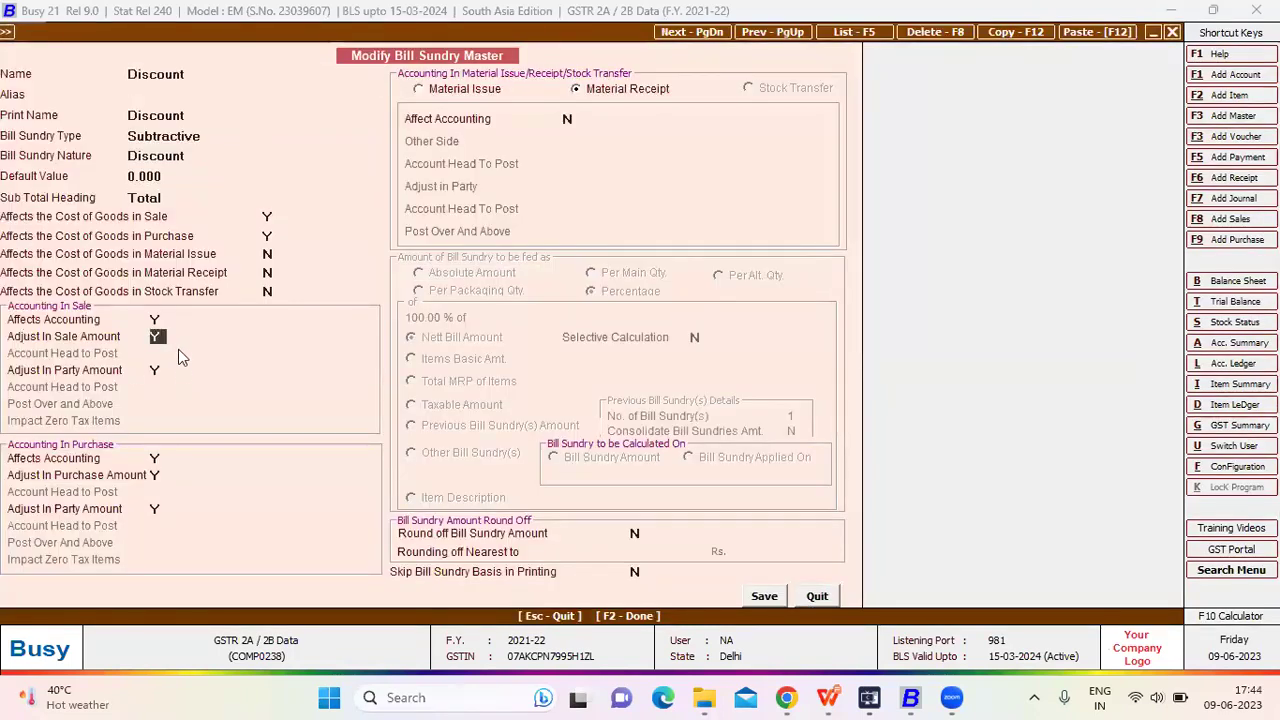
pyautogui.press('F2')
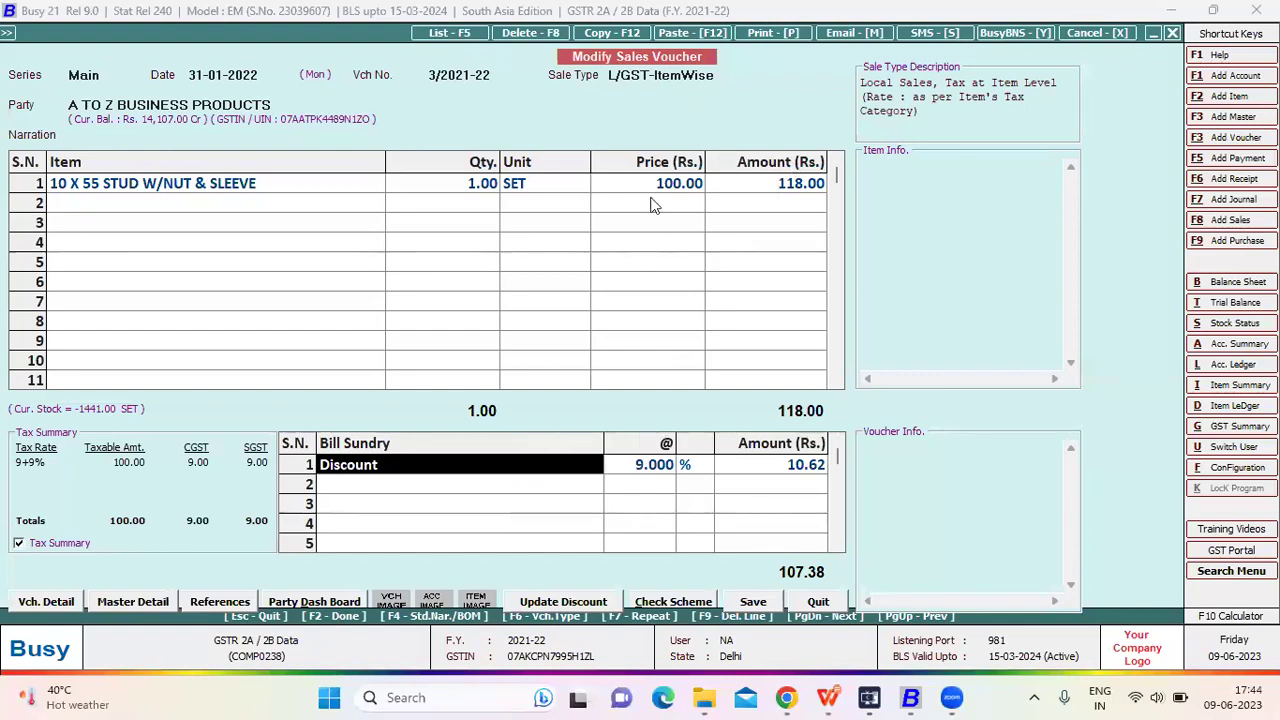
# - View the item-wise GST details of 10 X 55 STUD W/NUT & SLEEVE, and leave the voucher and reconciliation report without changes
pyautogui.click(747, 192)
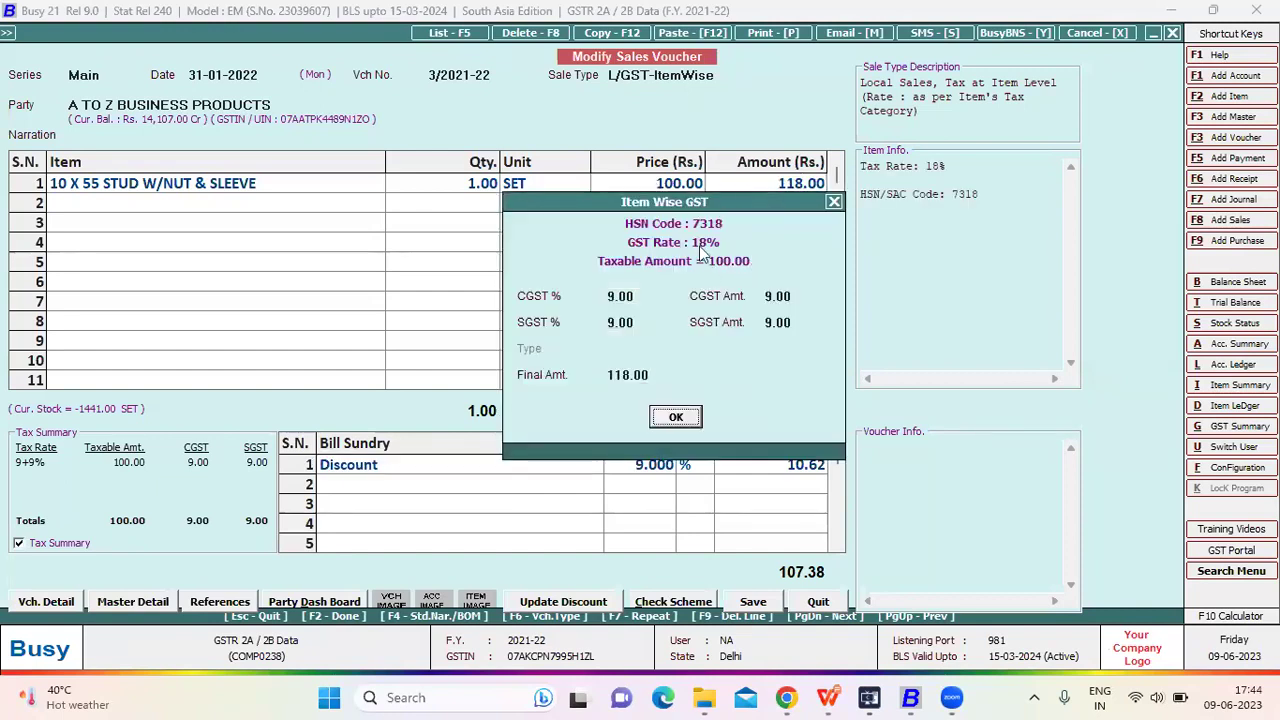
pyautogui.click(836, 201)
pyautogui.click(463, 481)
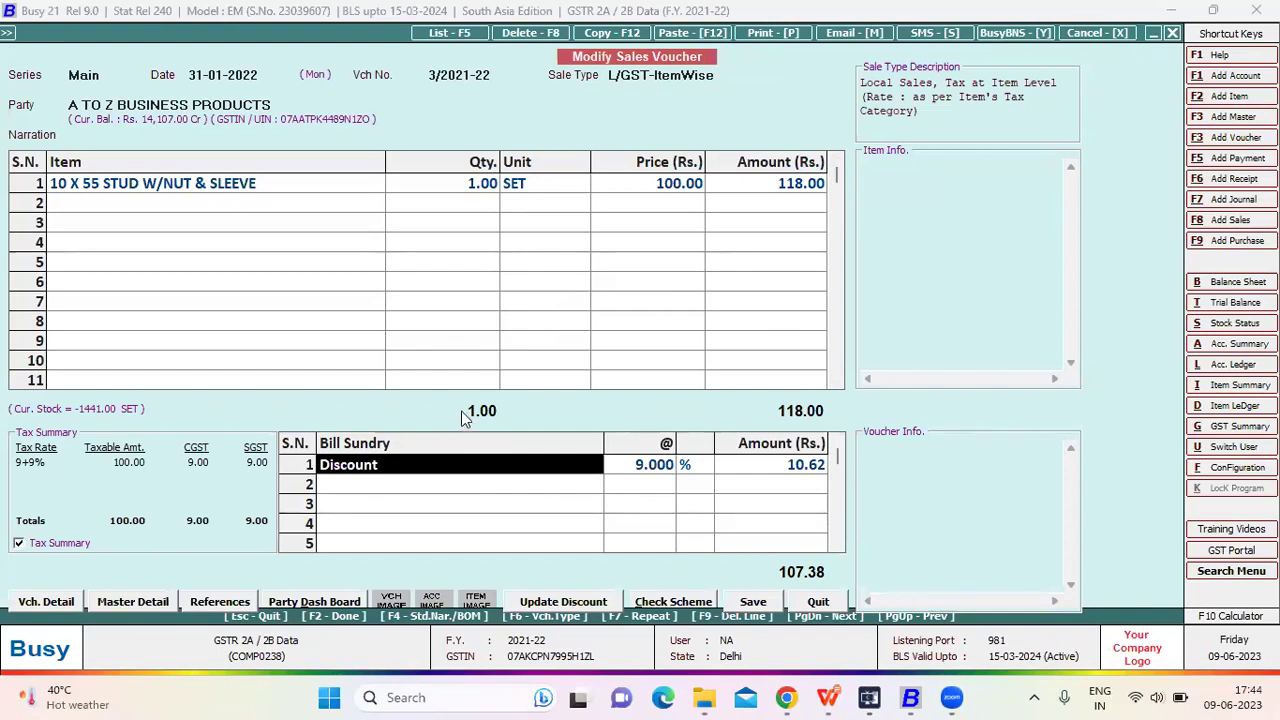
pyautogui.press('Escape')
pyautogui.press('Return')
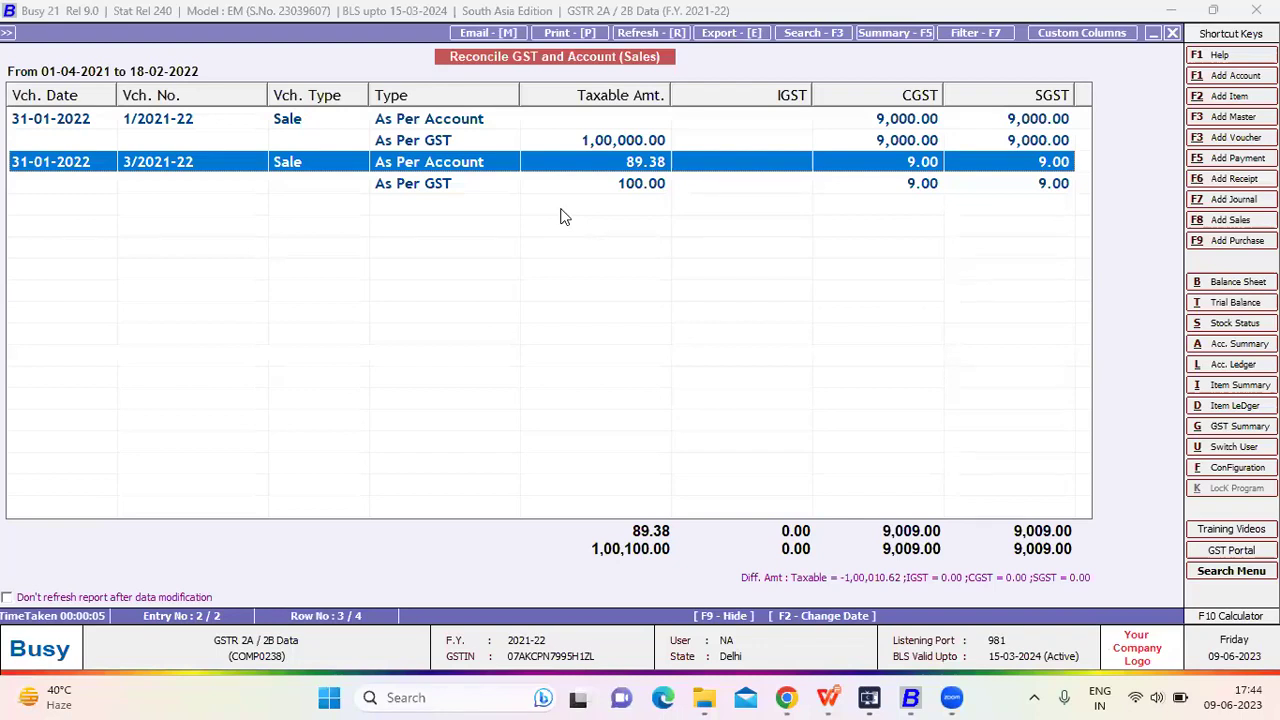
pyautogui.press('Escape')
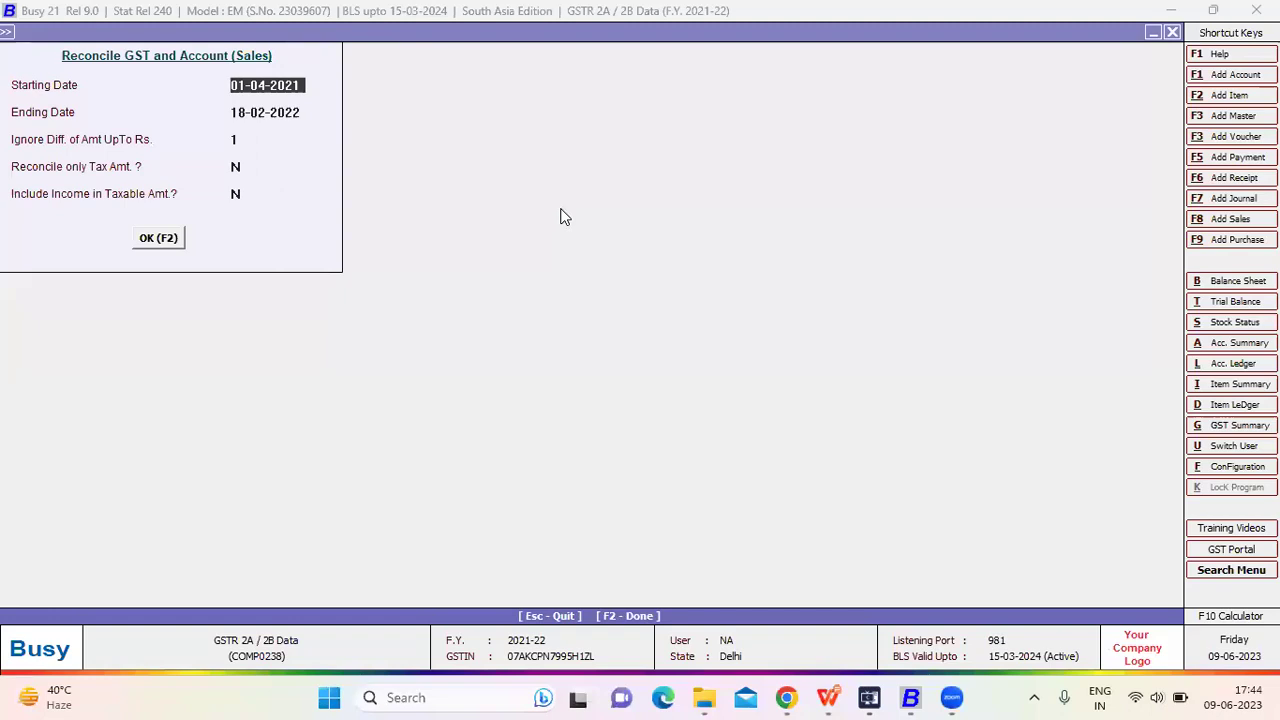
pyautogui.press('Escape')
pyautogui.press('Escape')
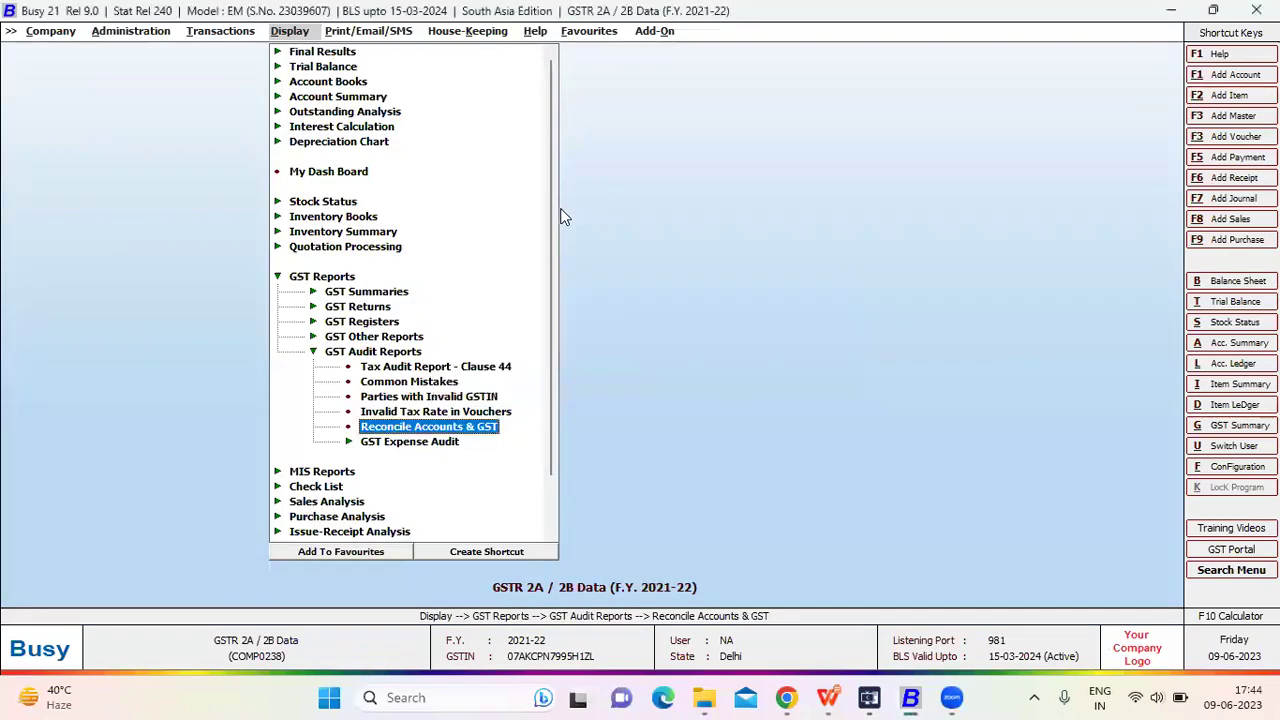
# - Display the Expense - GST Nature-wise audit report for all expenses and all GST natures from 01-04-2021 to 18-02-2022, and close it
pyautogui.press('Down')
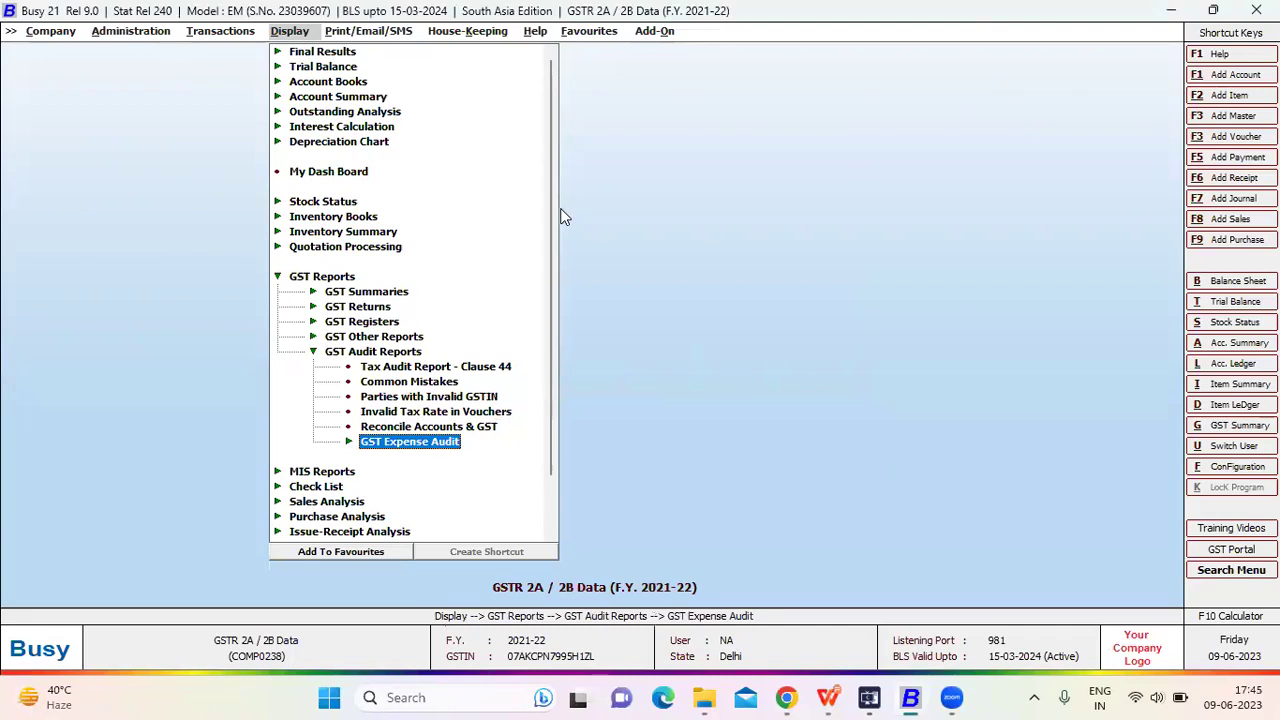
pyautogui.press('Return')
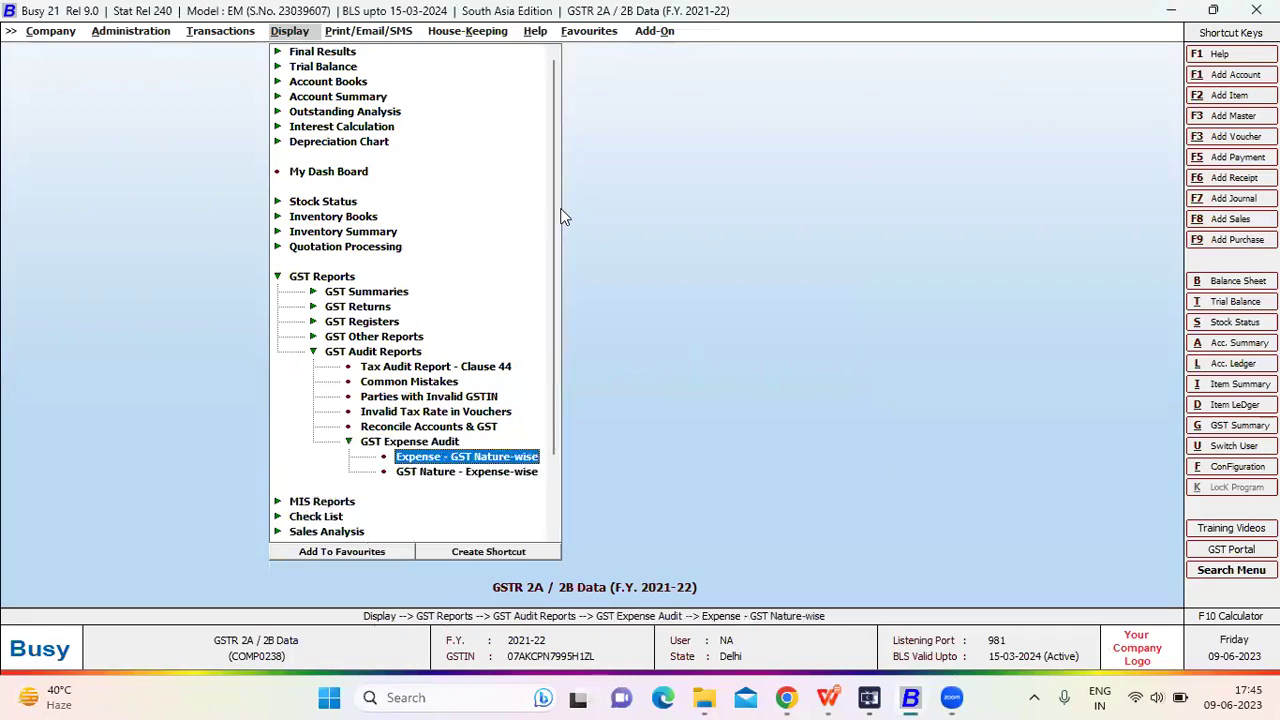
pyautogui.press('Return')
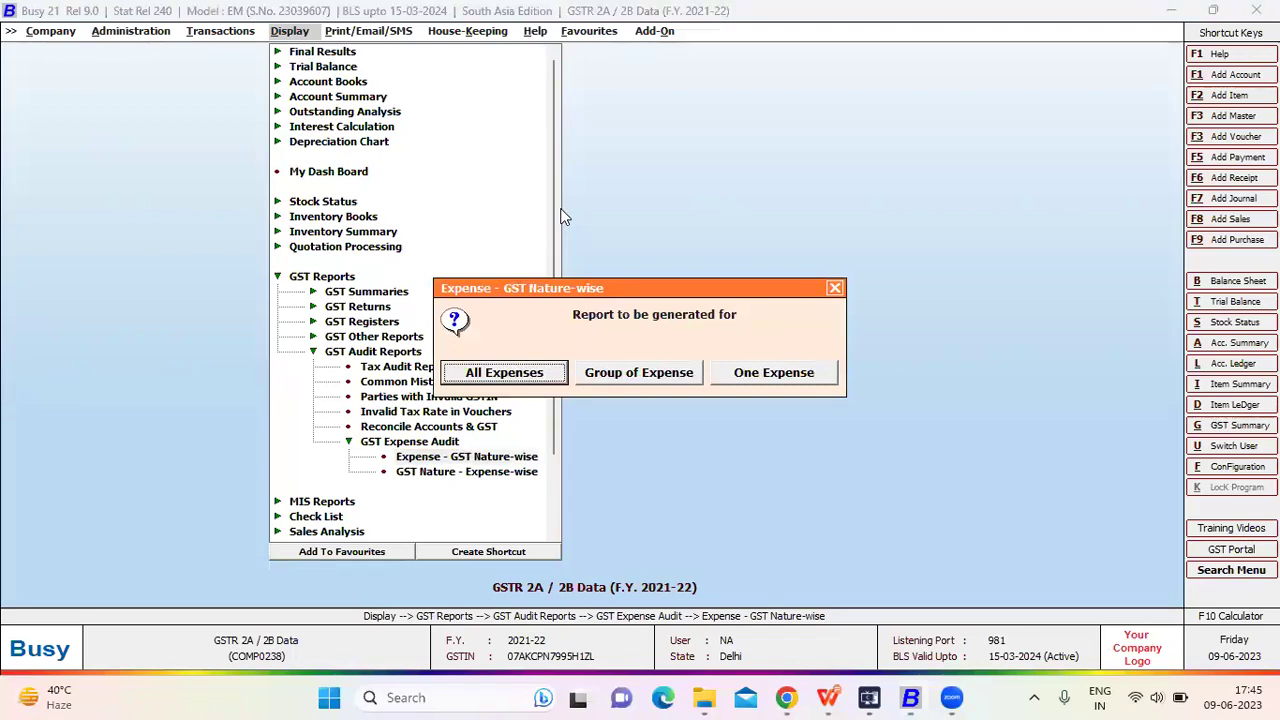
pyautogui.press('Return')
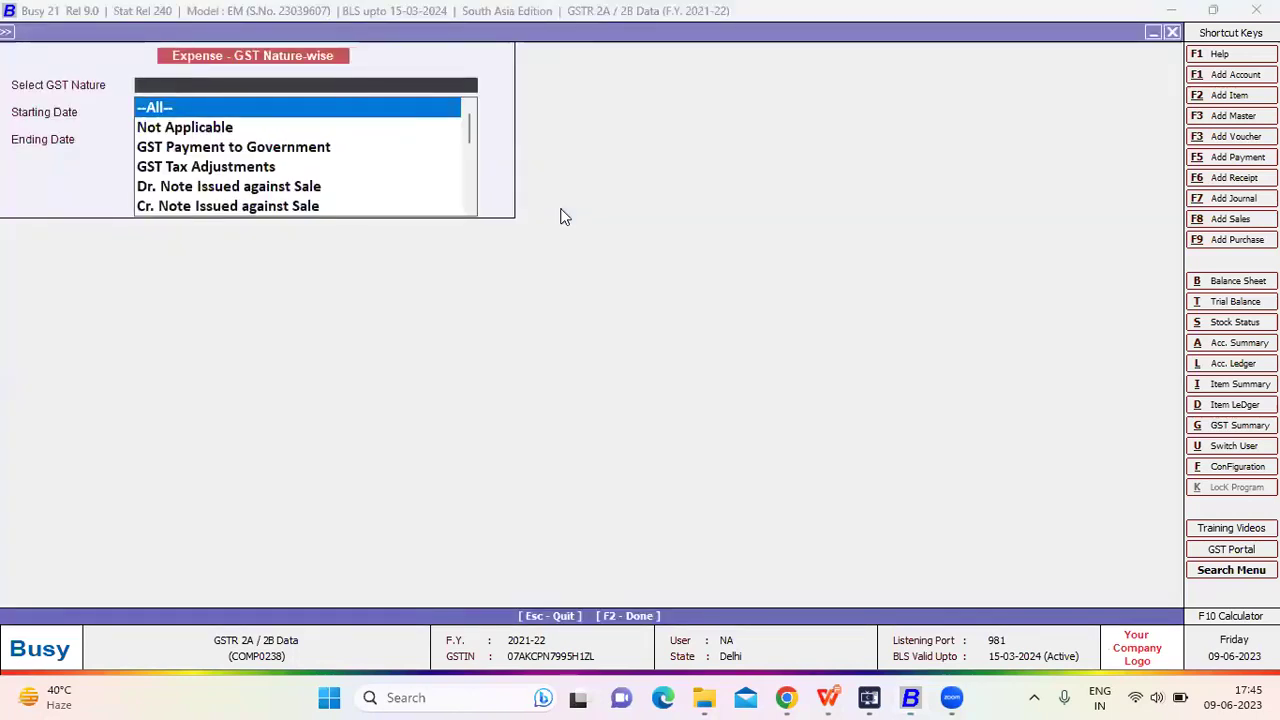
pyautogui.press('Return')
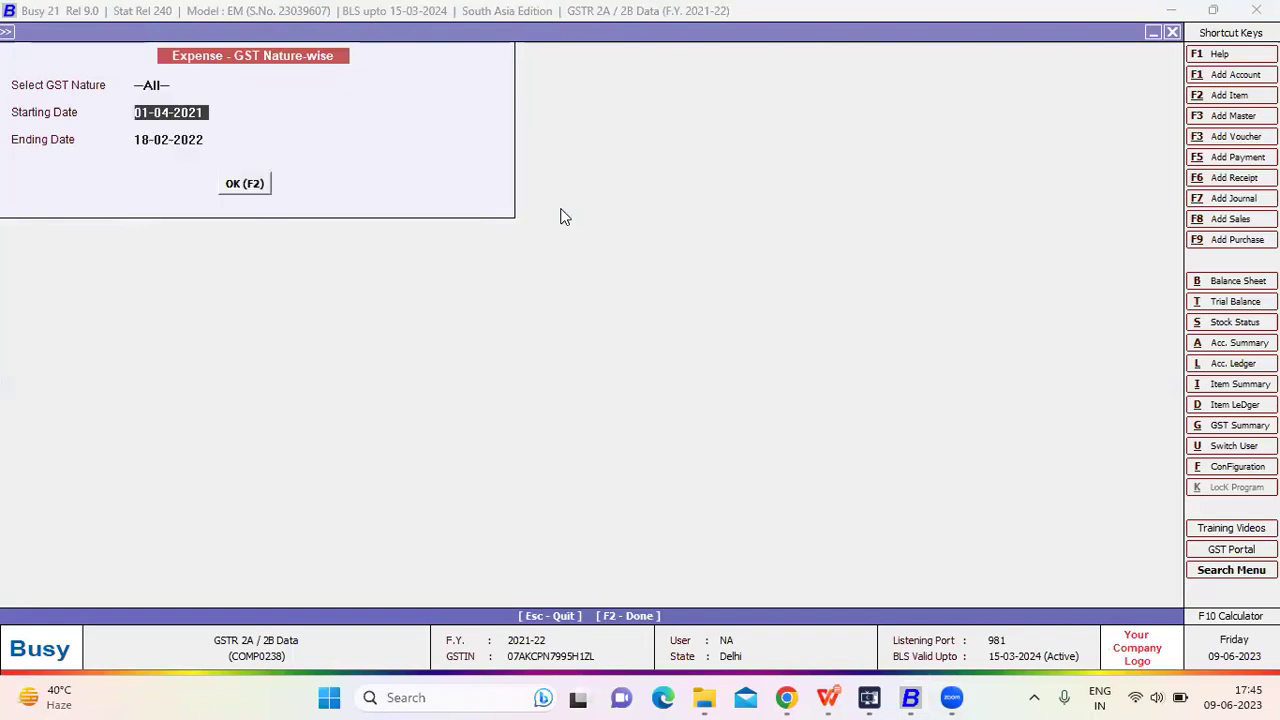
pyautogui.press('Return')
pyautogui.press('Return')
pyautogui.press('Return')
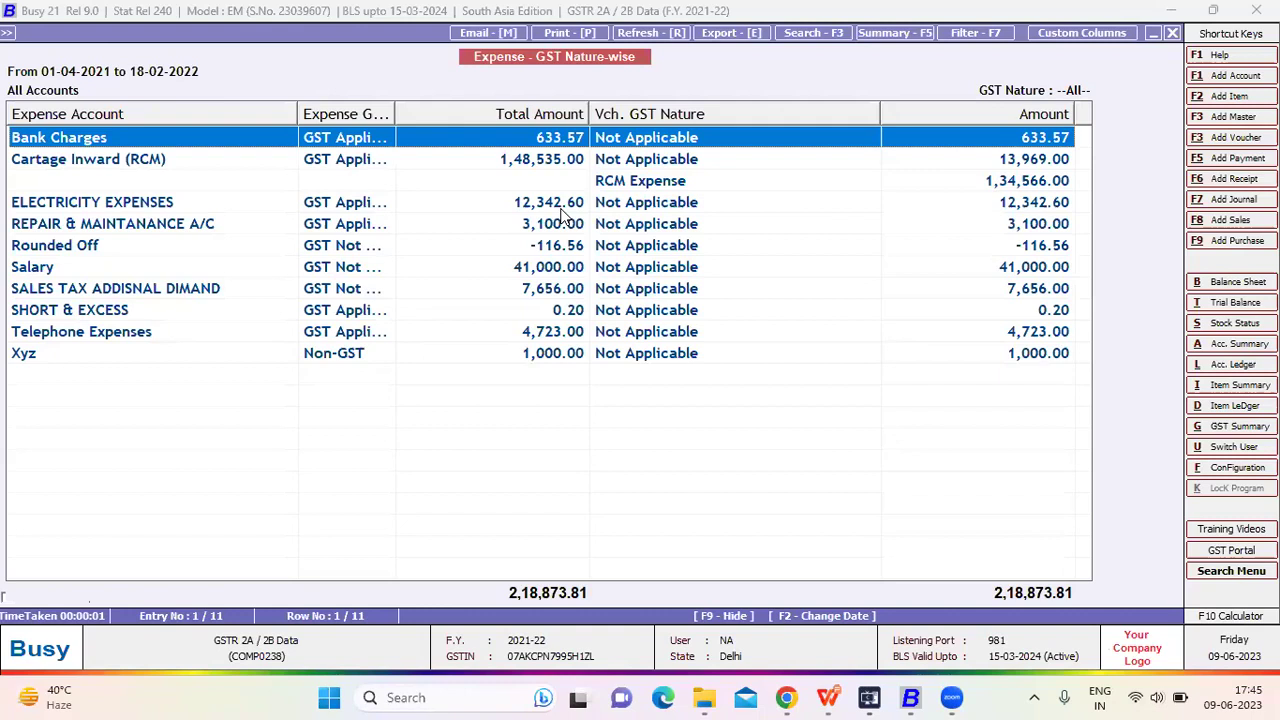
pyautogui.press('Escape')
pyautogui.press('Escape')
pyautogui.press('Escape')
pyautogui.press('Escape')
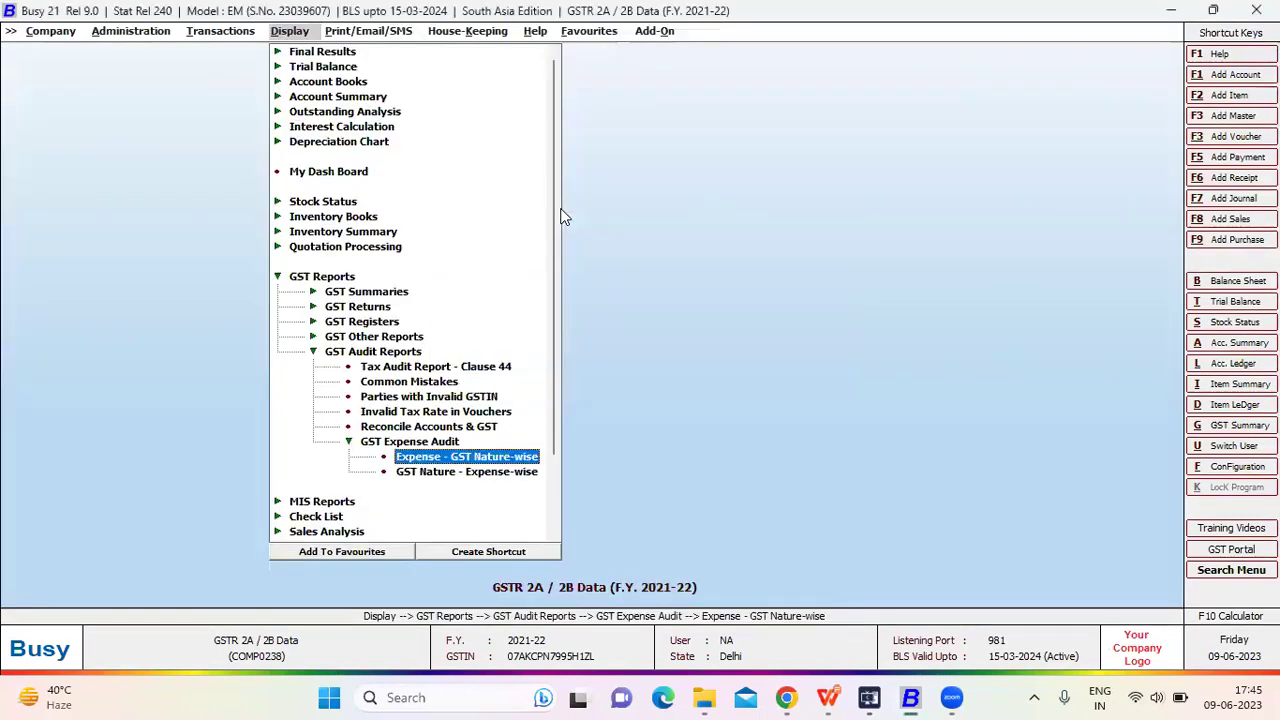
# - Display the GST Nature - Expense-wise report for all expenses and all GST natures from 01-04-2021 to 18-02-2022
pyautogui.press('Down')
pyautogui.press('Return')
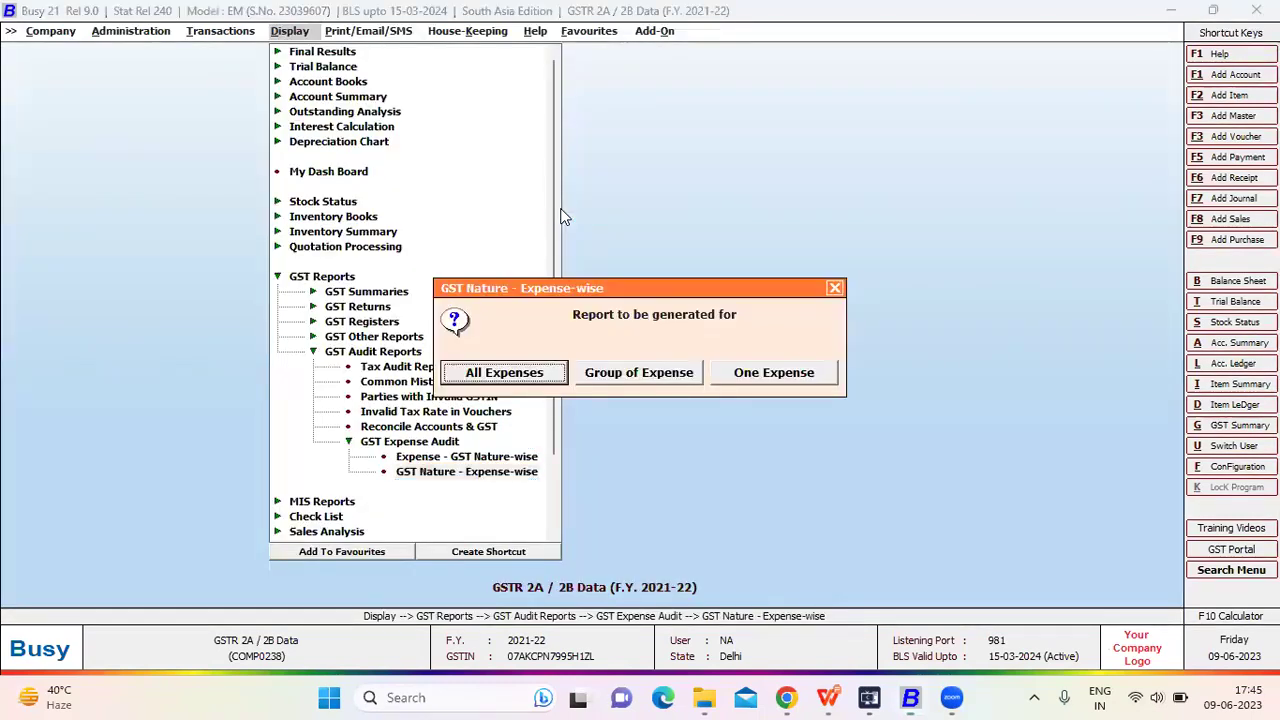
pyautogui.press('Return')
pyautogui.press('Return')
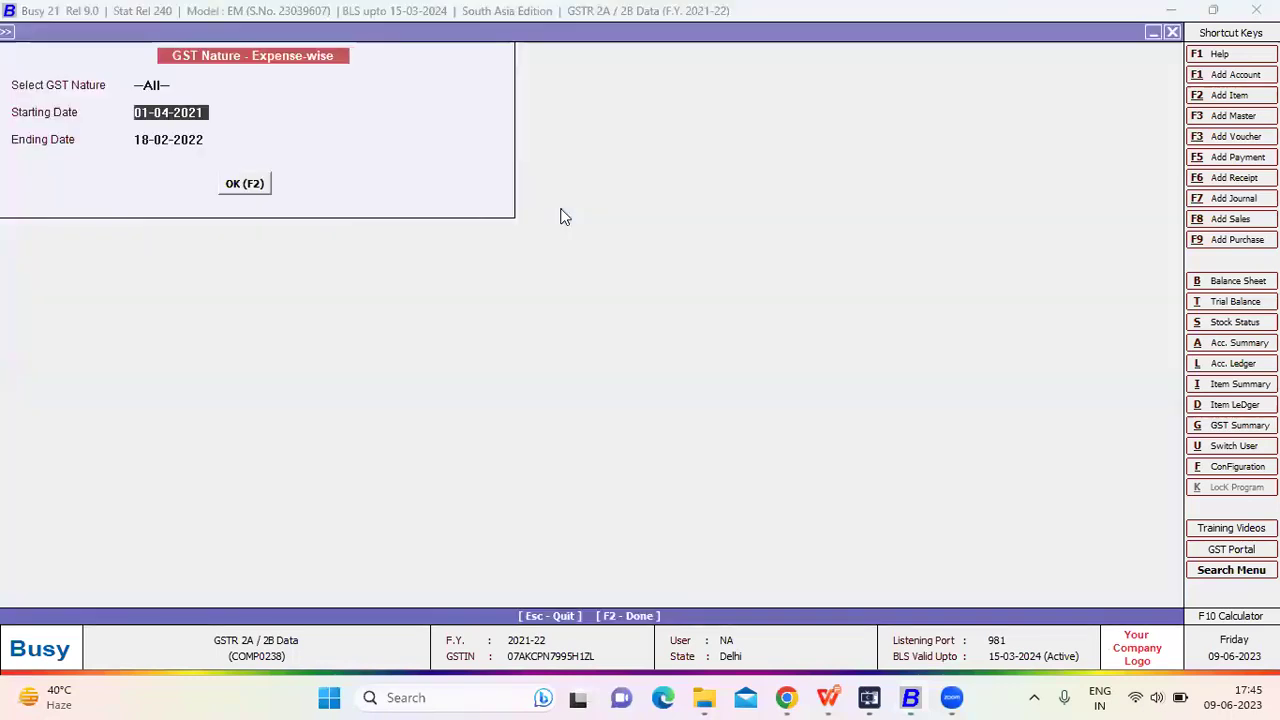
pyautogui.press('Return')
pyautogui.press('Return')
pyautogui.press('Return')
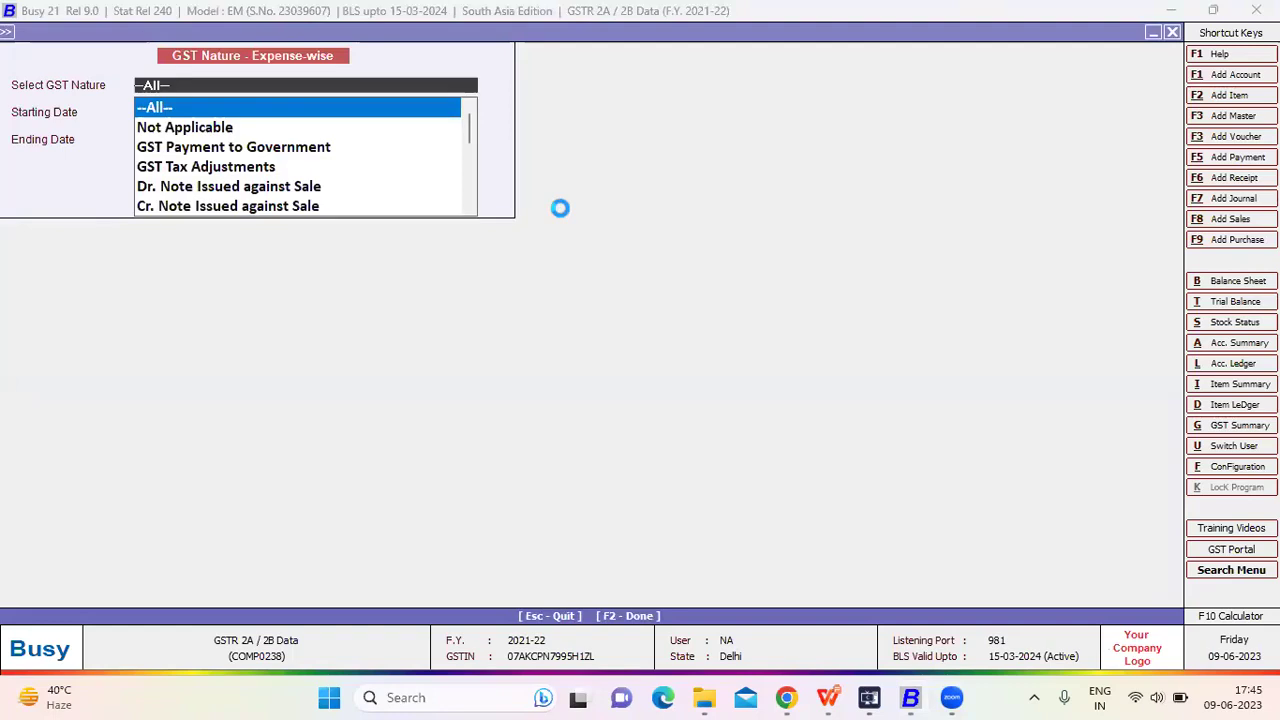
pyautogui.press('F2')
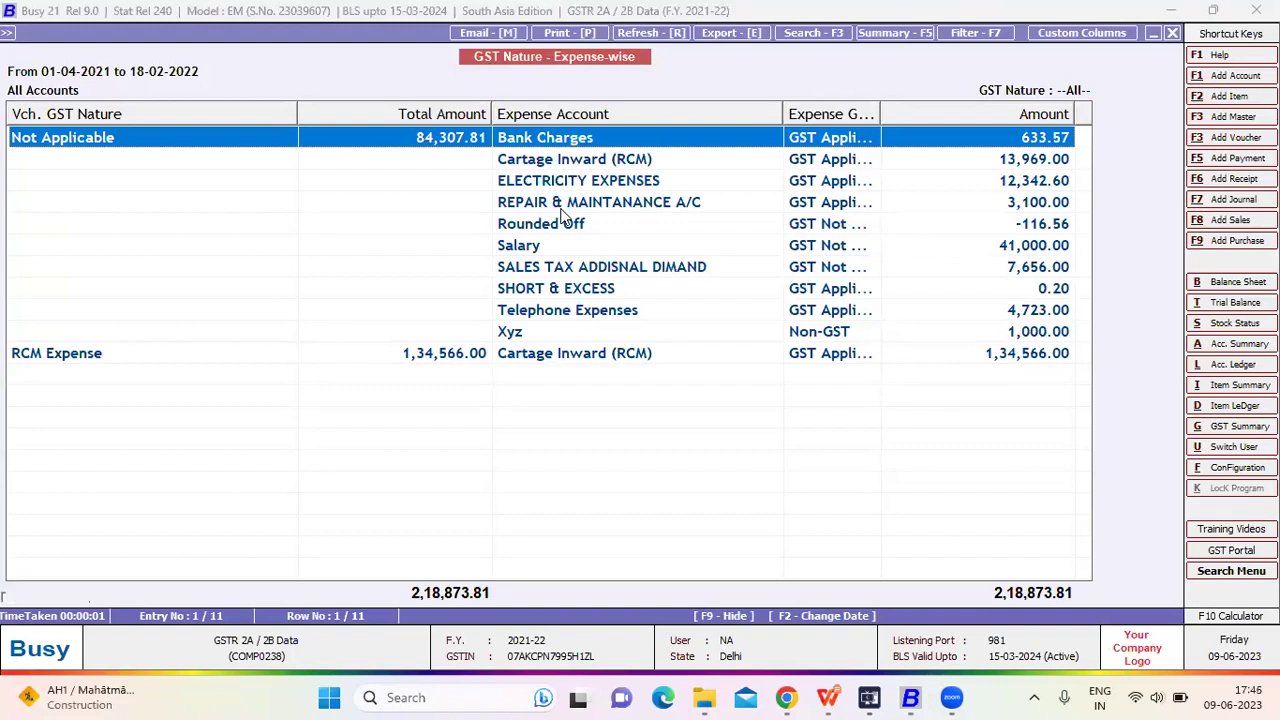
# - Go through the GST Nature - Expense-wise report down to the RCM Expense row and close the report
pyautogui.press('Down')
pyautogui.press('End')
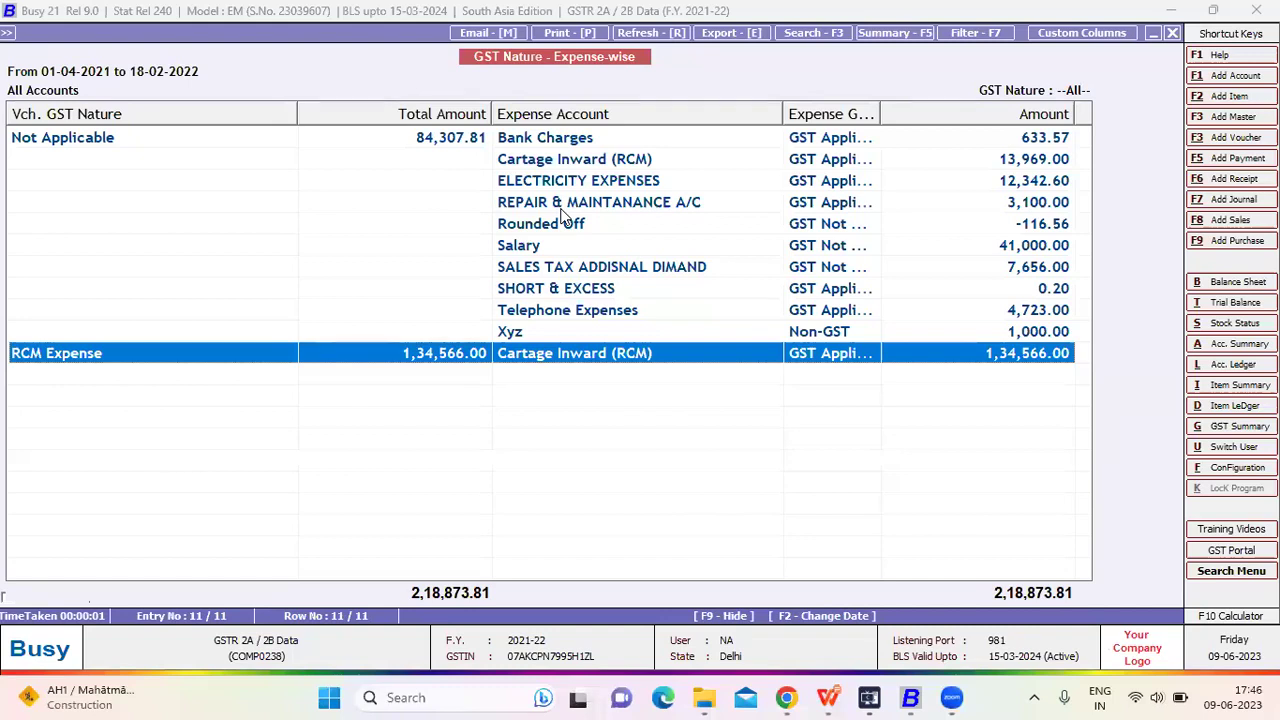
pyautogui.press('Escape')
pyautogui.press('Escape')
pyautogui.press('Escape')
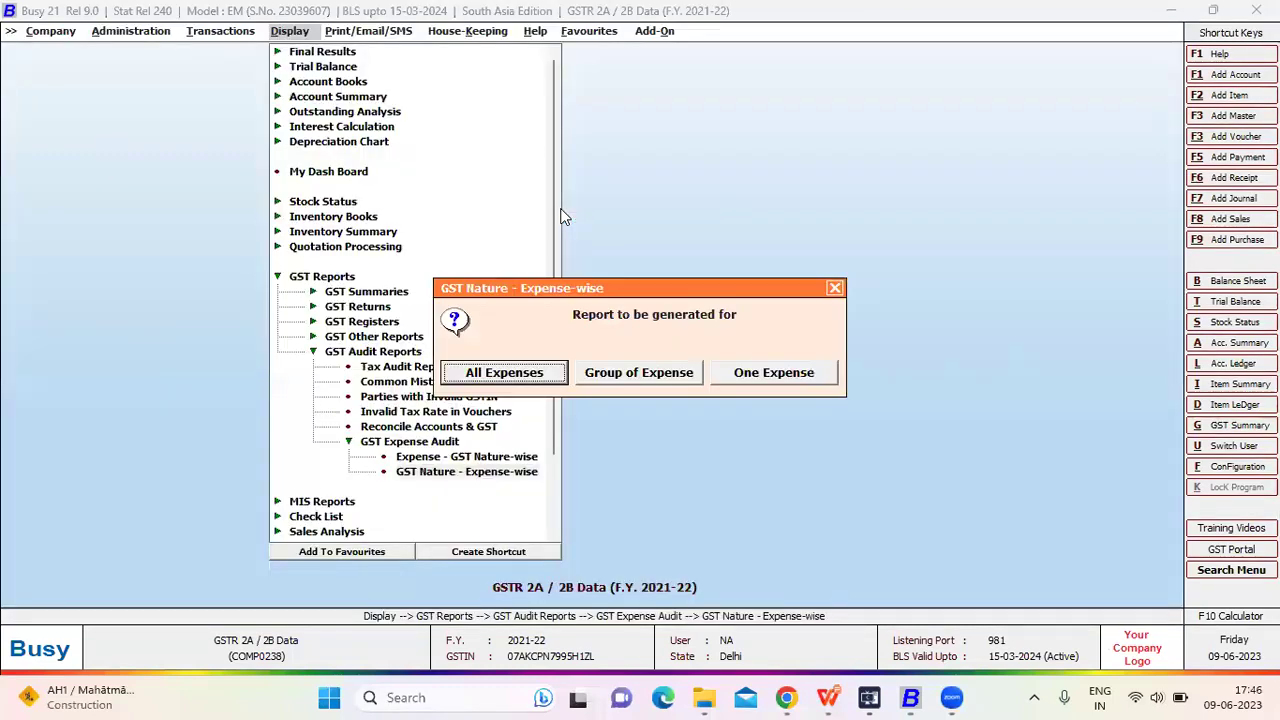
pyautogui.press('Escape')
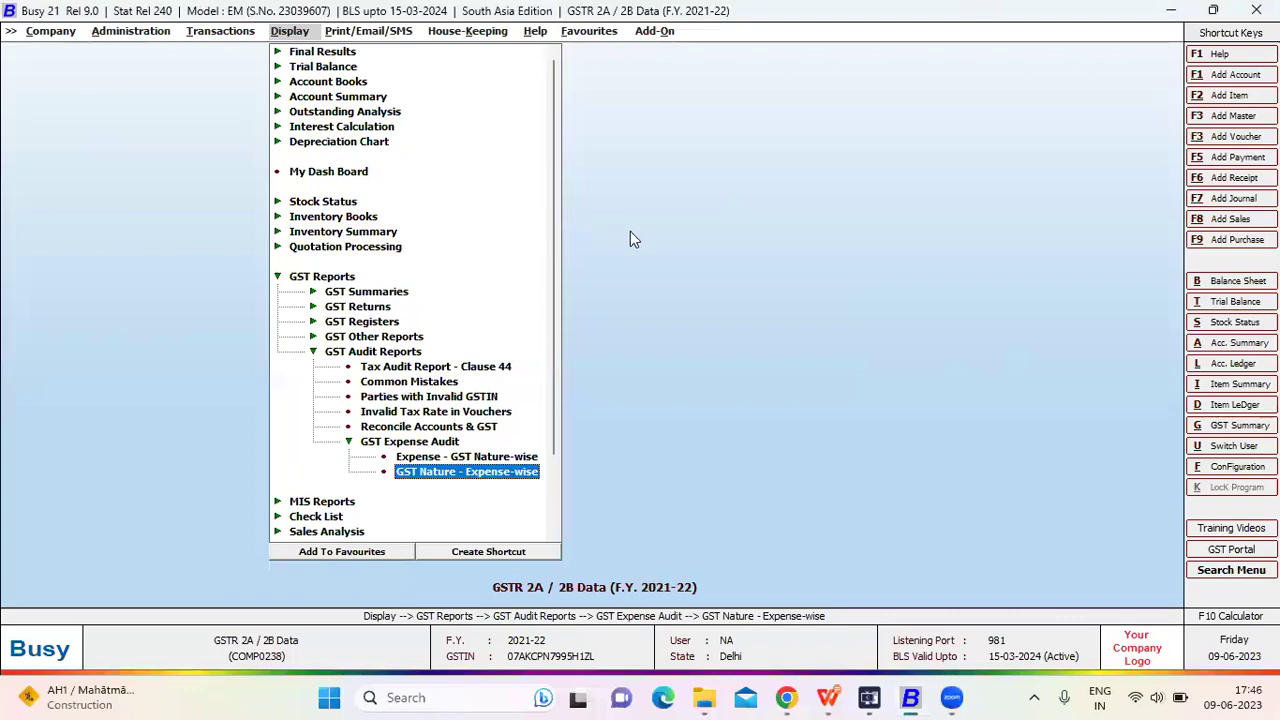
# - Switch to the GST Returns & Audit made Easy presentation in WPS Office and start the slide show from the Q&A slide
pyautogui.hotkey('alt', 'Tab')
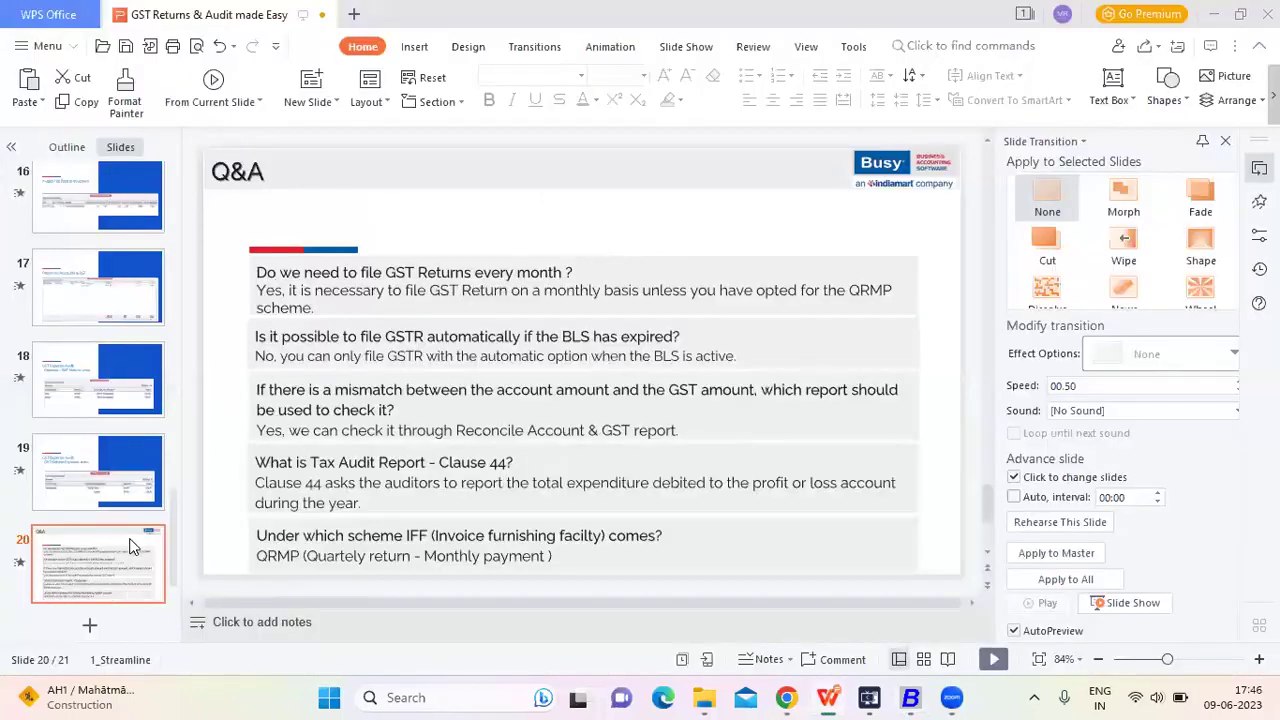
pyautogui.hotkey('shift', 'F5')
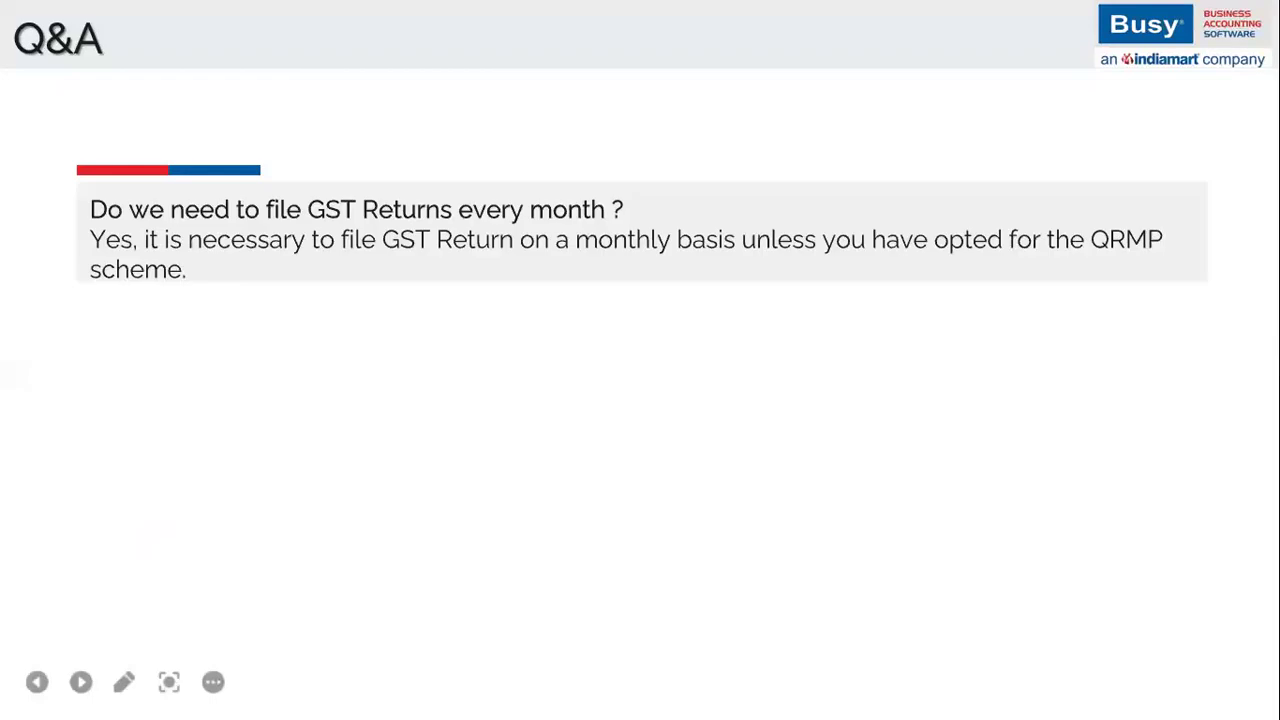